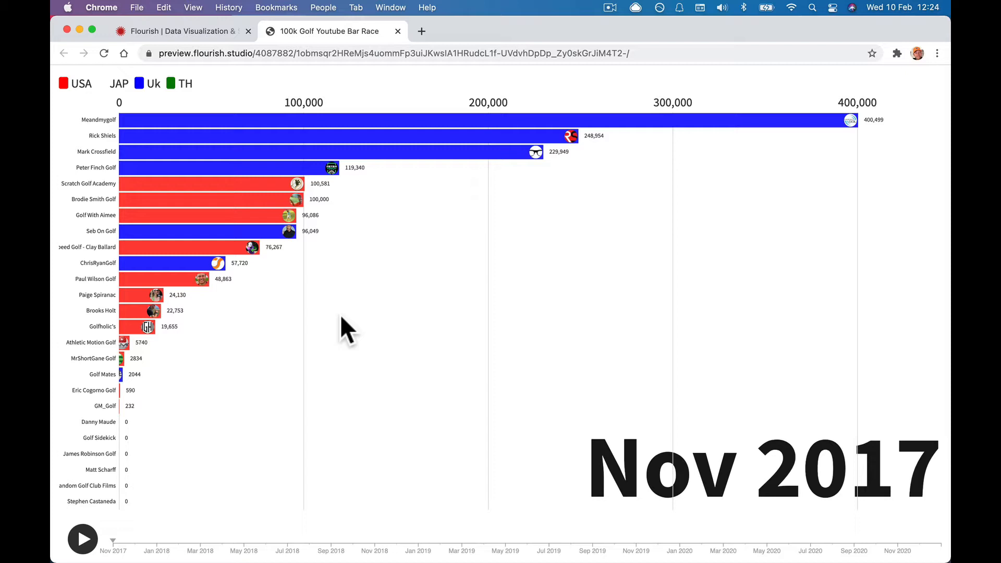
Play the golf subscriber bar chart race through to Jan 2021, then switch to the Flourish homepage.
{"action": "left_click", "coordinate": [78, 551]}
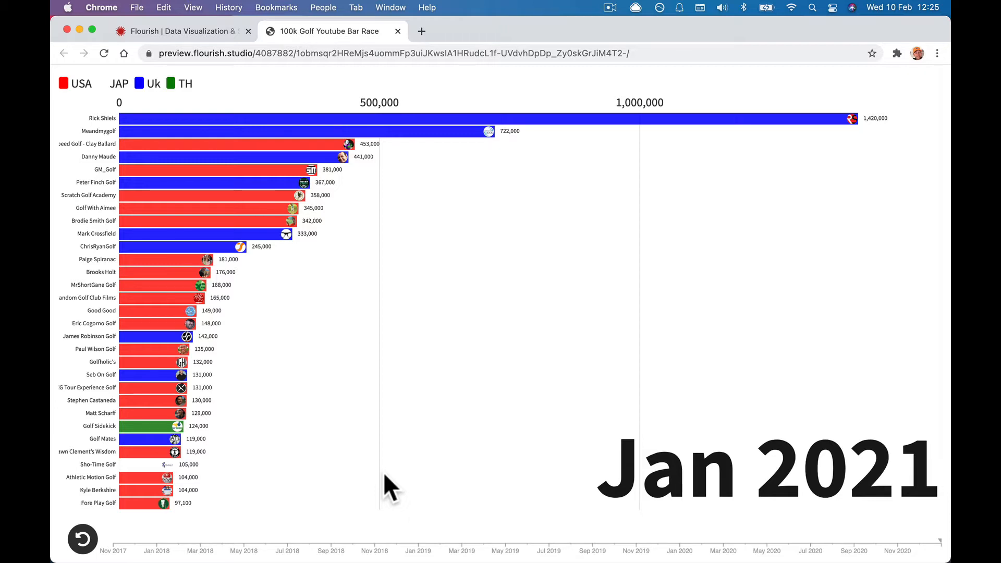
{"action": "left_click", "coordinate": [192, 31]}
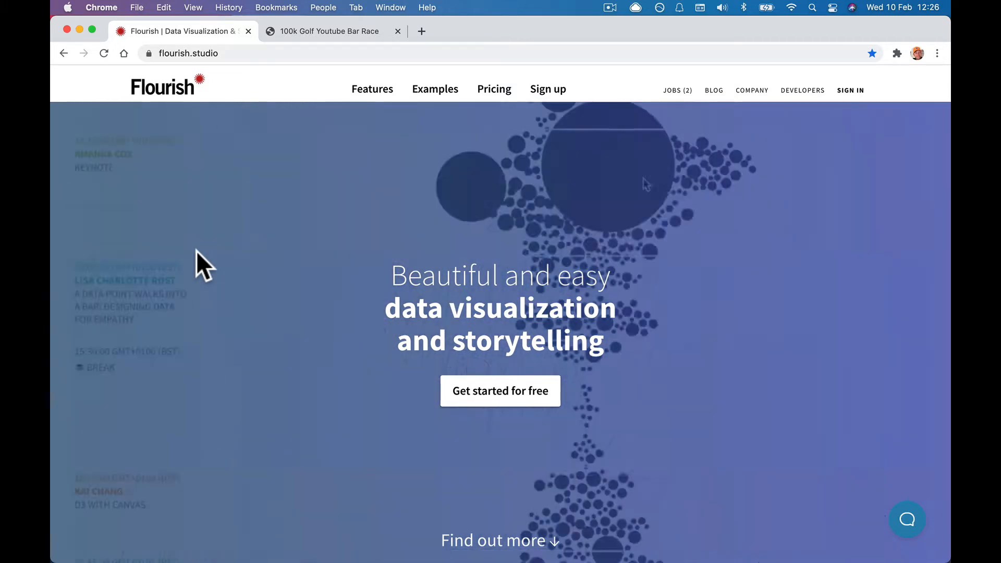
Browse the Pricing plans, go back to the homepage and sign in to My projects.
{"action": "left_click", "coordinate": [487, 91]}
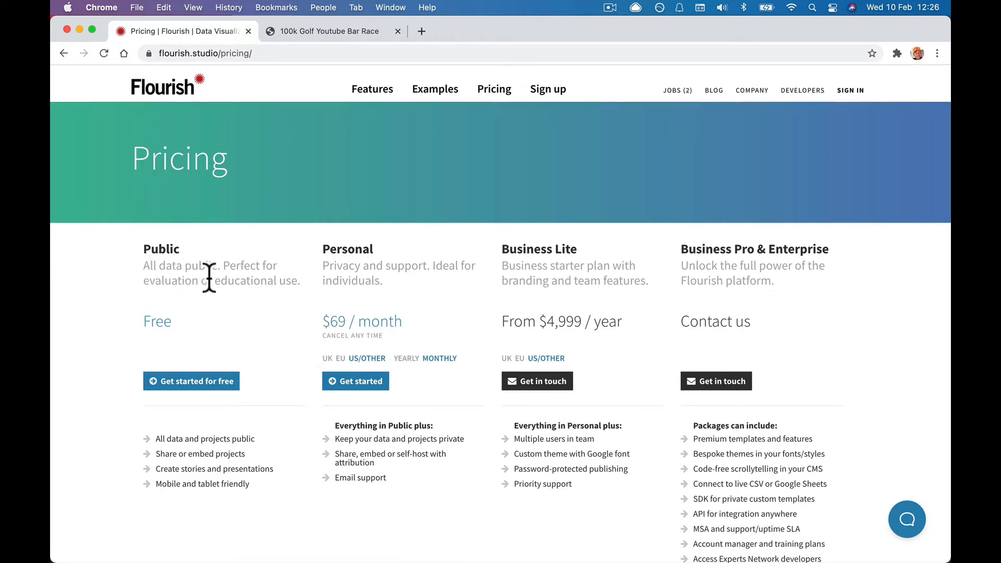
{"action": "scroll", "coordinate": [209, 277], "scroll_direction": "left", "scroll_amount": 5}
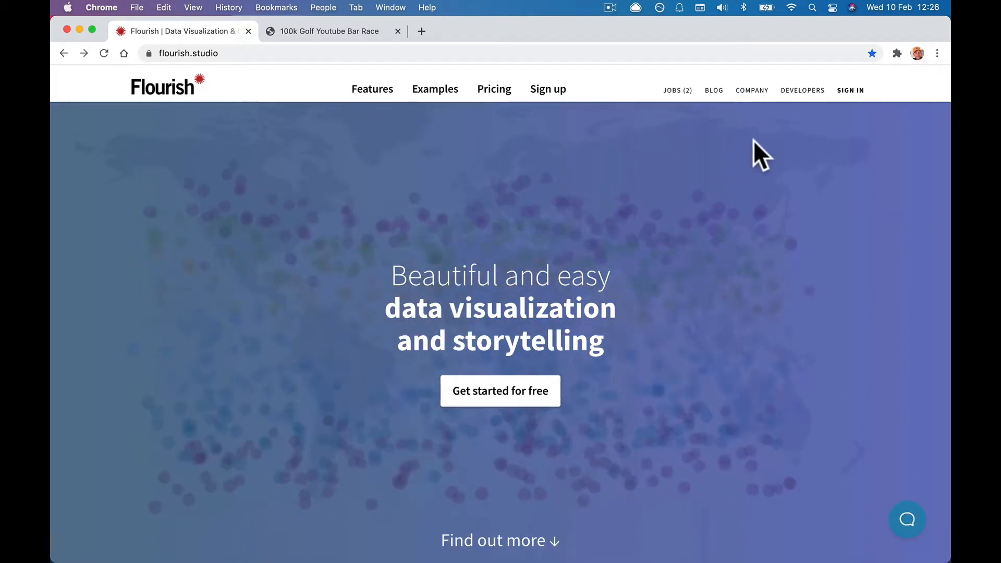
{"action": "left_click", "coordinate": [848, 92]}
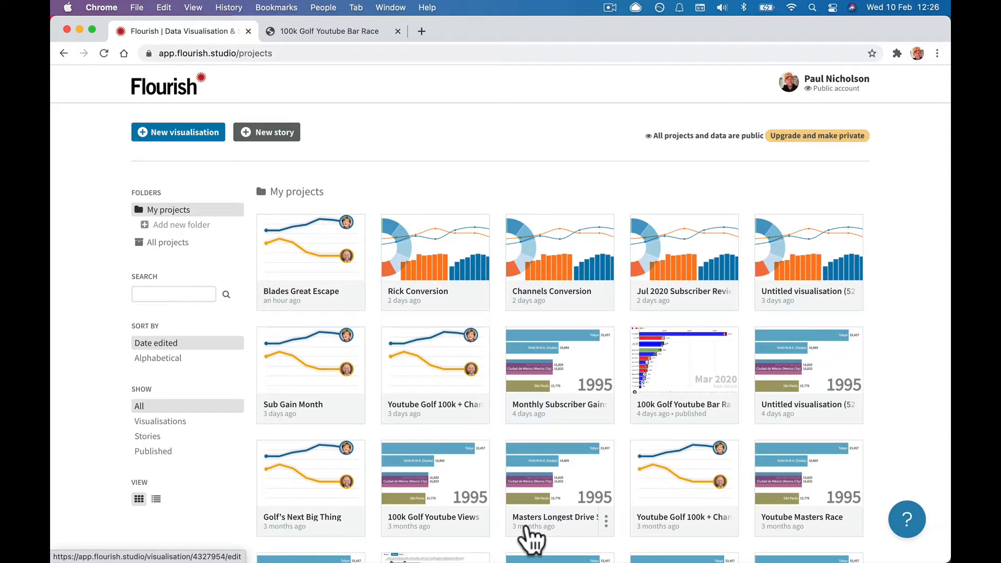
Create a new visualisation from the Bar chart race template tile.
{"action": "left_click", "coordinate": [174, 136]}
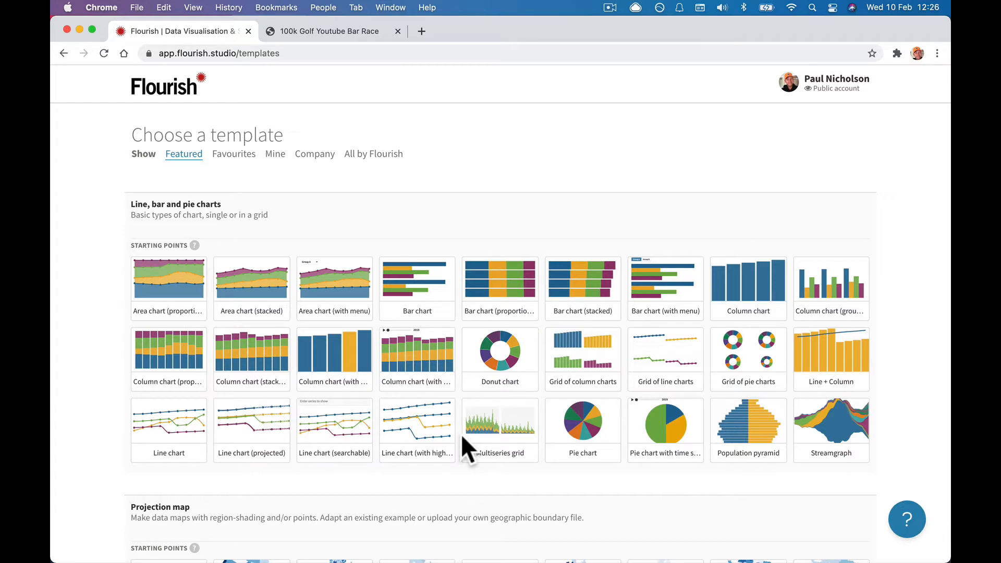
{"action": "scroll", "coordinate": [461, 434], "scroll_direction": "down", "scroll_amount": 10}
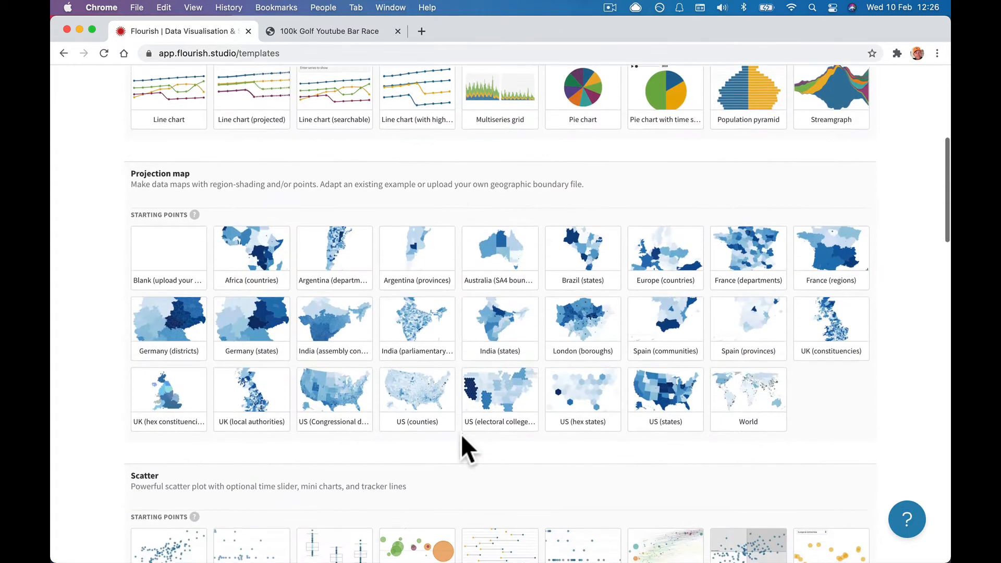
{"action": "scroll", "coordinate": [461, 433], "scroll_direction": "down", "scroll_amount": 8}
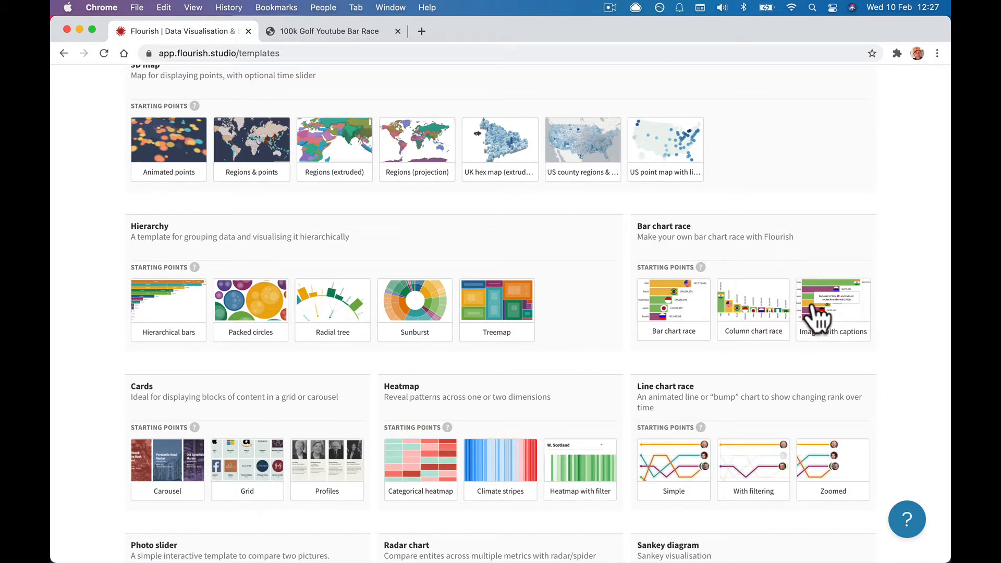
{"action": "left_click", "coordinate": [673, 333]}
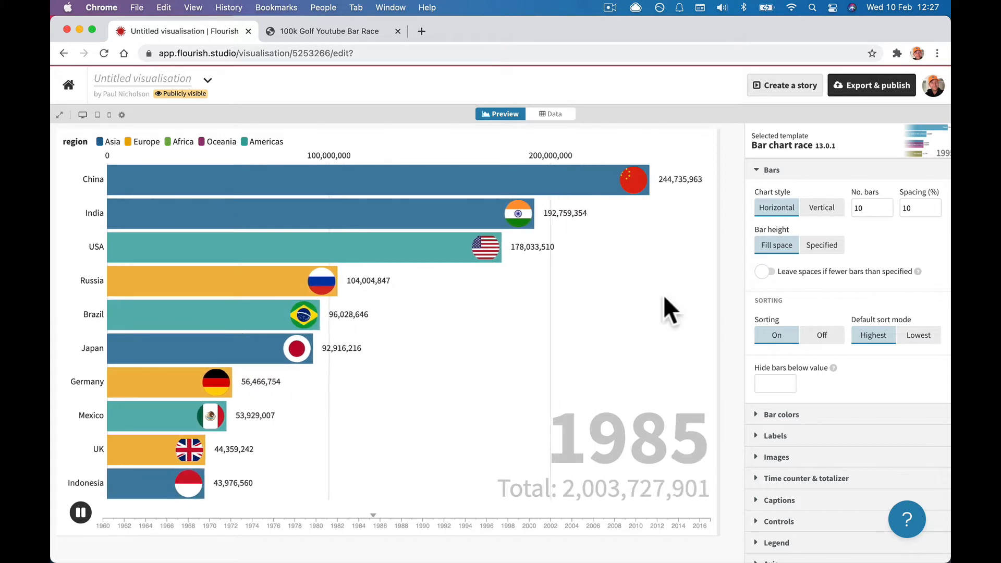
Glance at the sample data, then open the chart race preview in its own tab.
{"action": "left_click", "coordinate": [554, 117]}
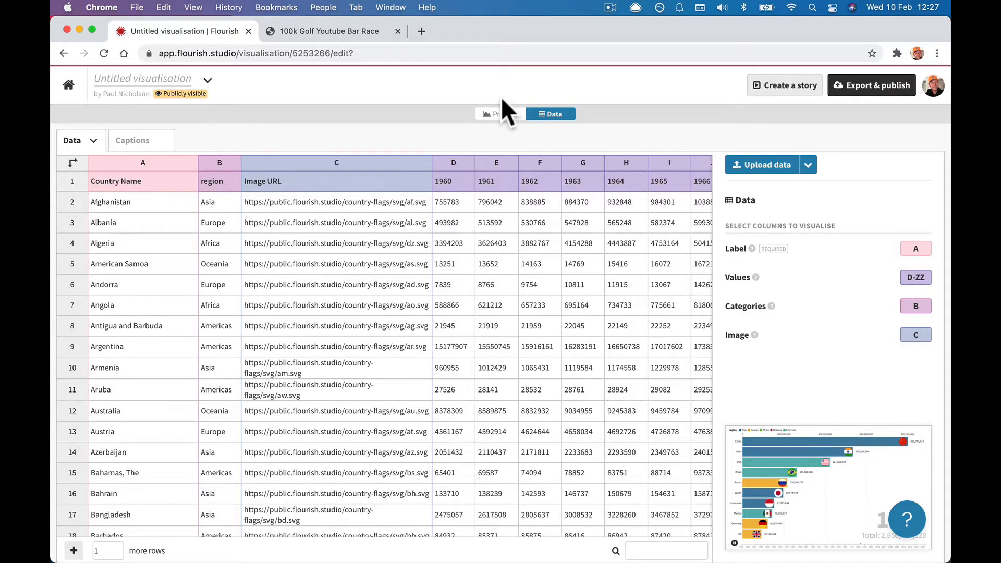
{"action": "left_click", "coordinate": [488, 118]}
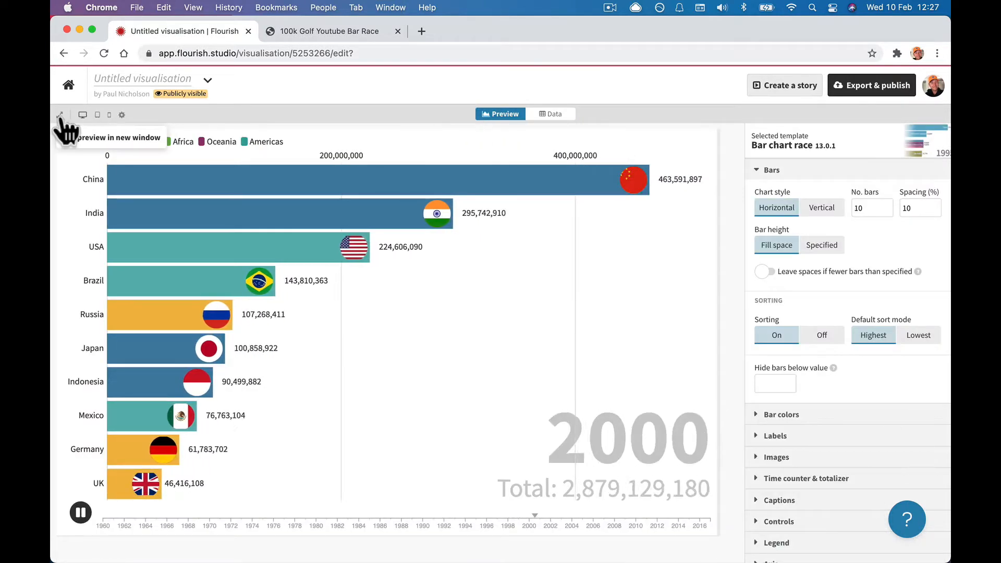
{"action": "left_click", "coordinate": [62, 127]}
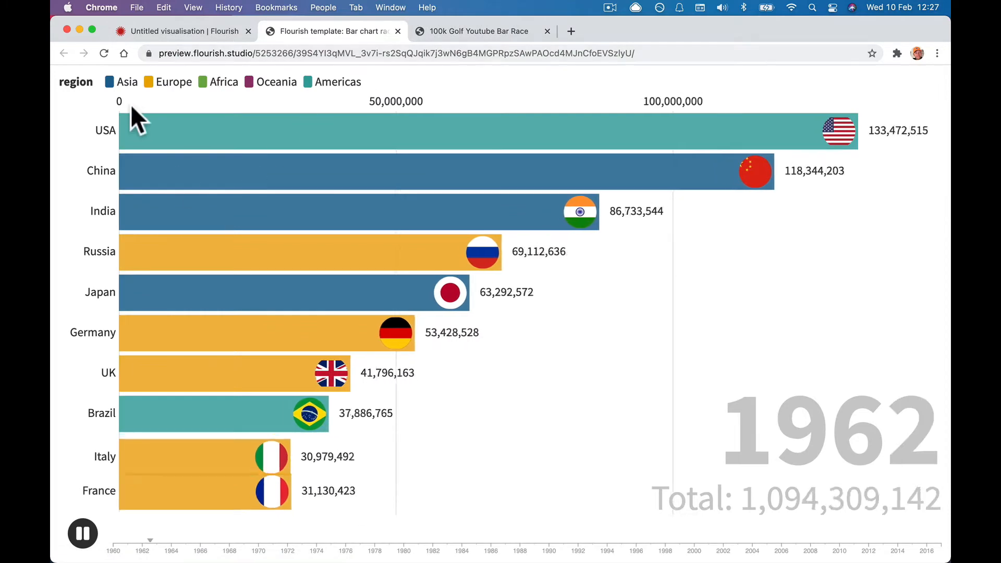
In the editor's Data sheet, inspect the Country Name and region columns.
{"action": "left_click", "coordinate": [145, 33]}
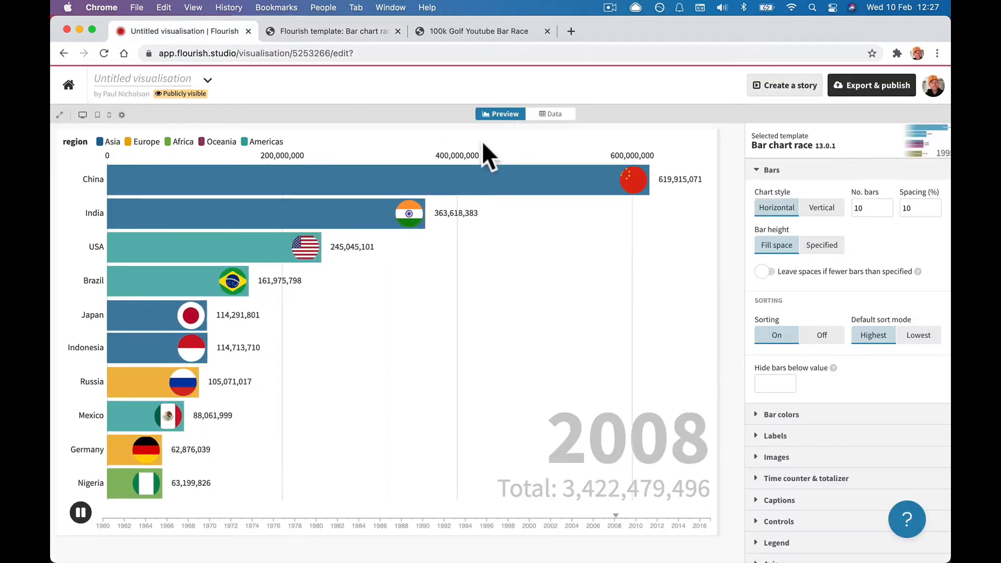
{"action": "left_click", "coordinate": [553, 114]}
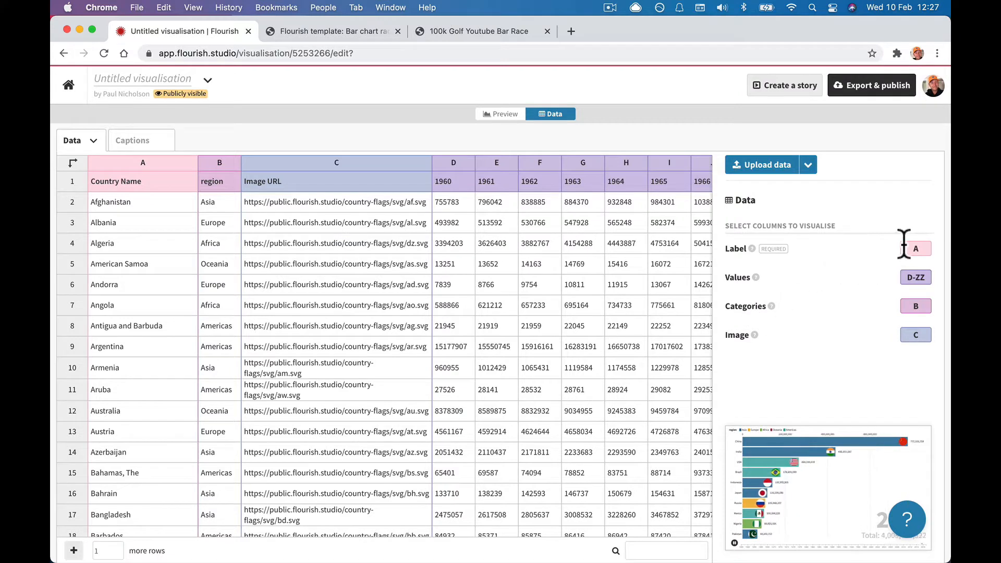
{"action": "left_click", "coordinate": [118, 159]}
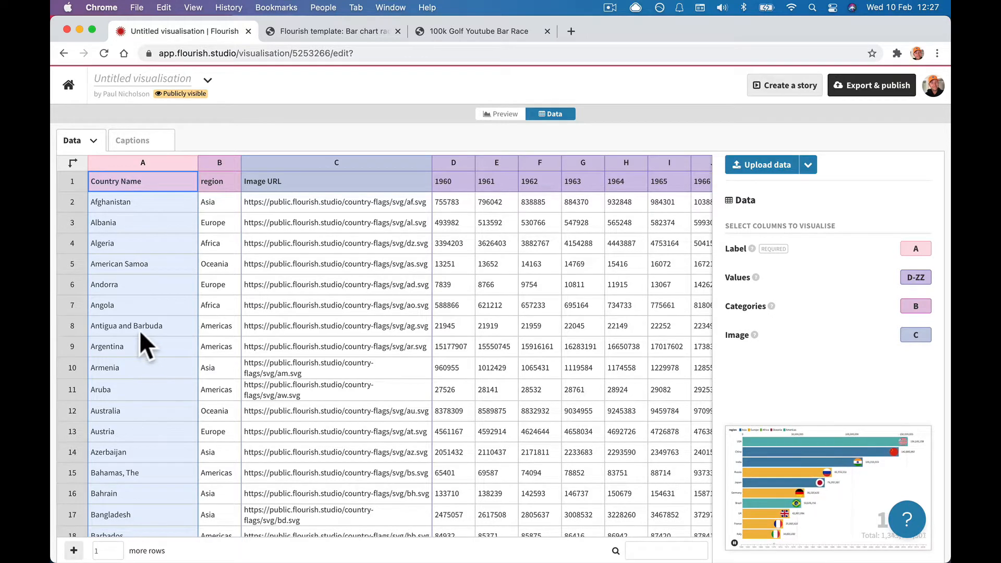
{"action": "left_click", "coordinate": [333, 31]}
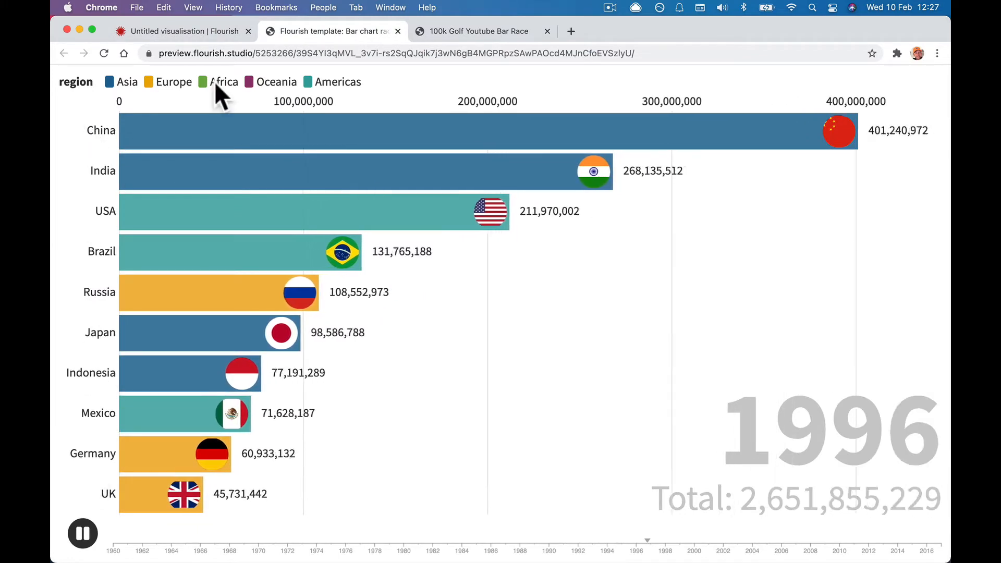
{"action": "left_click", "coordinate": [195, 29]}
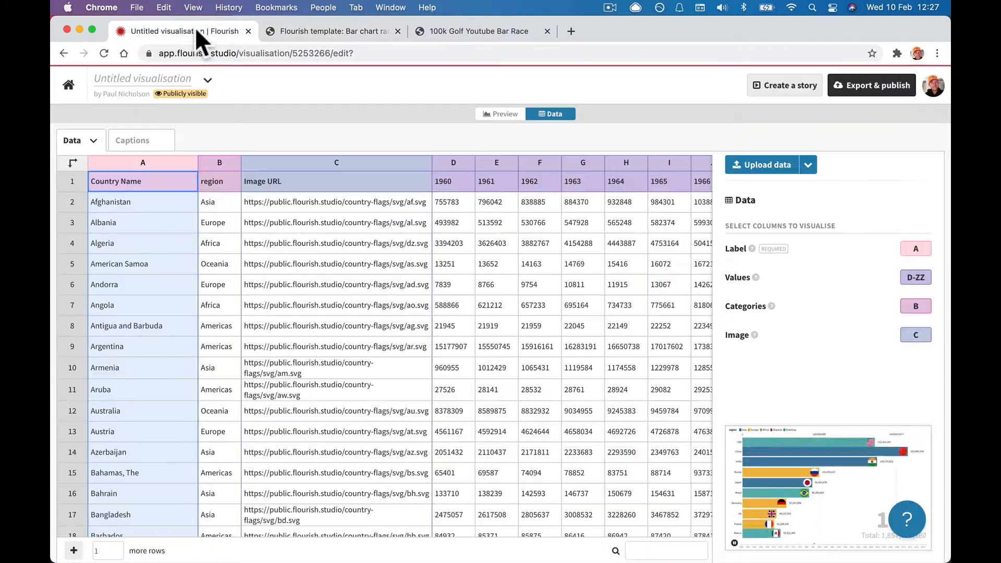
{"action": "left_click", "coordinate": [214, 159]}
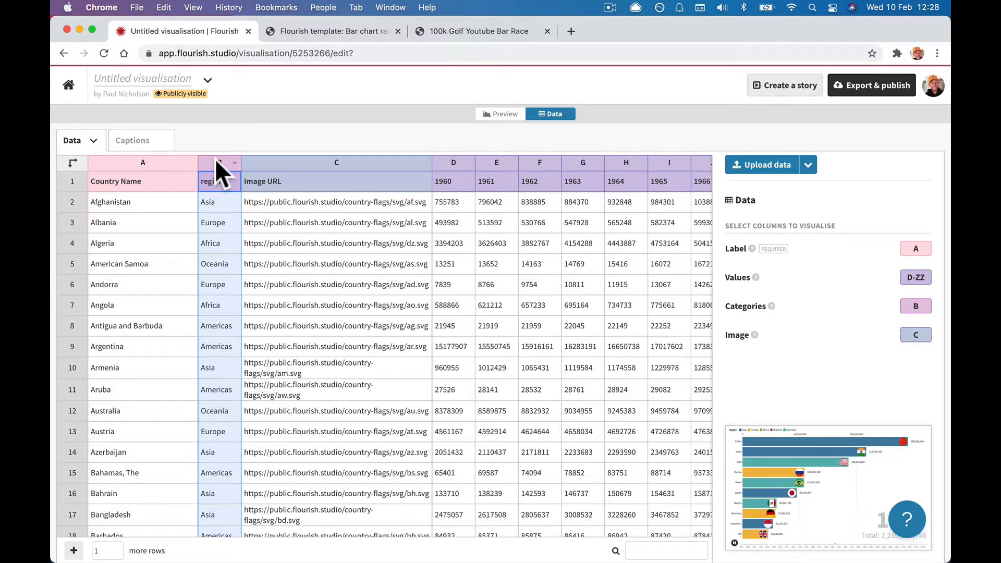
{"action": "left_click", "coordinate": [303, 32]}
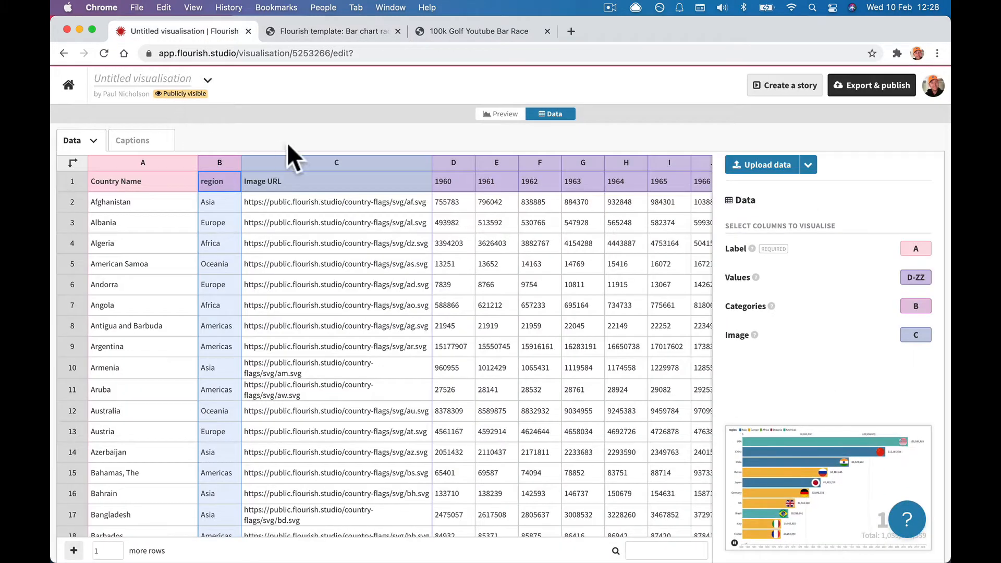
{"action": "left_click", "coordinate": [287, 162]}
{"action": "left_click", "coordinate": [291, 223]}
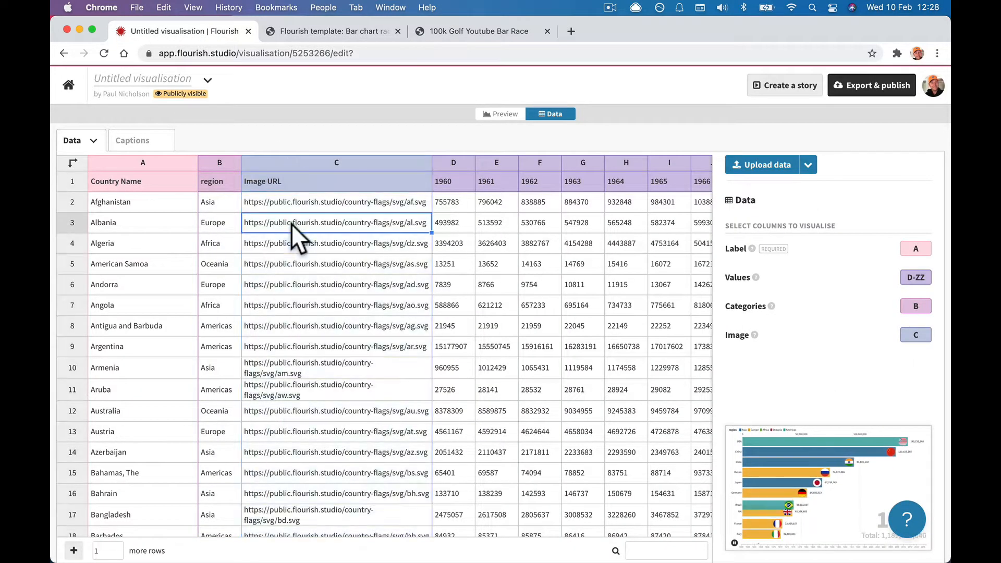
{"action": "left_click", "coordinate": [309, 437]}
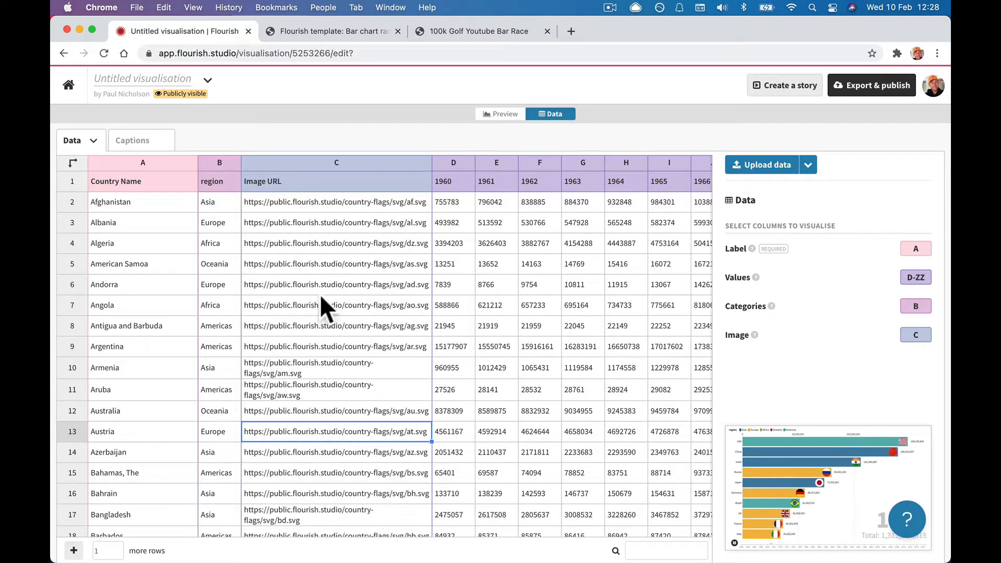
{"action": "left_click", "coordinate": [319, 30]}
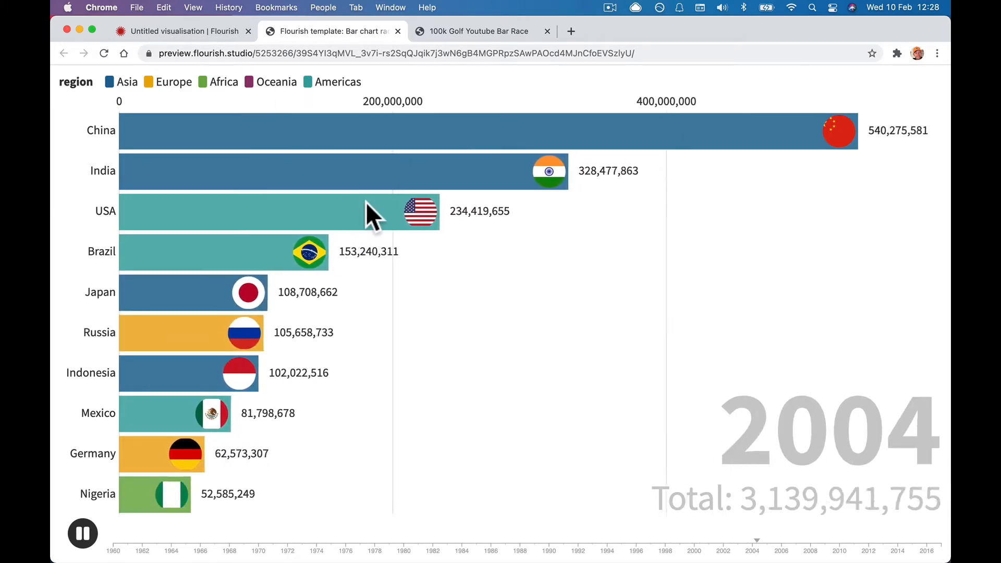
{"action": "left_click", "coordinate": [204, 33]}
{"action": "left_click", "coordinate": [444, 159]}
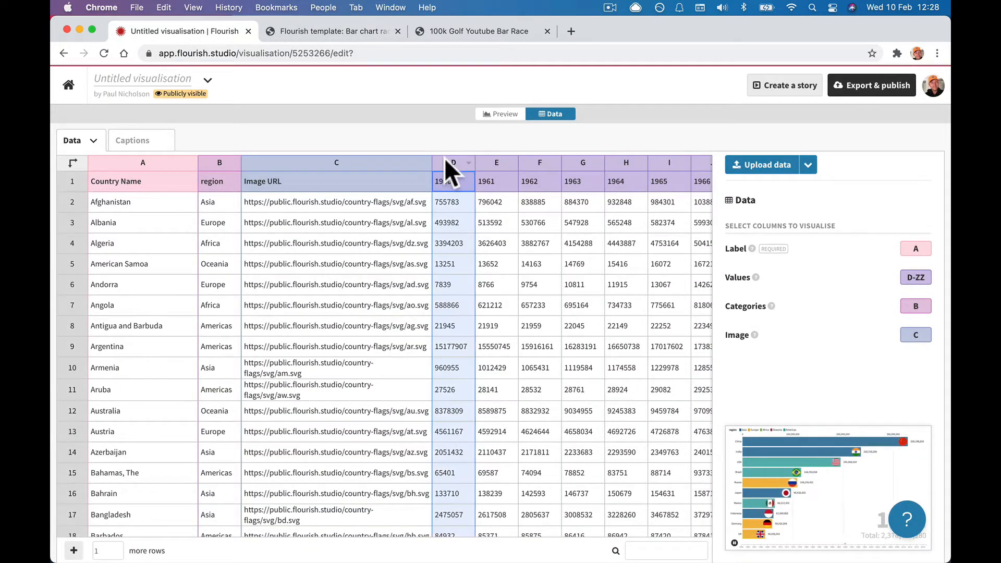
{"action": "scroll", "coordinate": [373, 233], "scroll_direction": "right", "scroll_amount": 5}
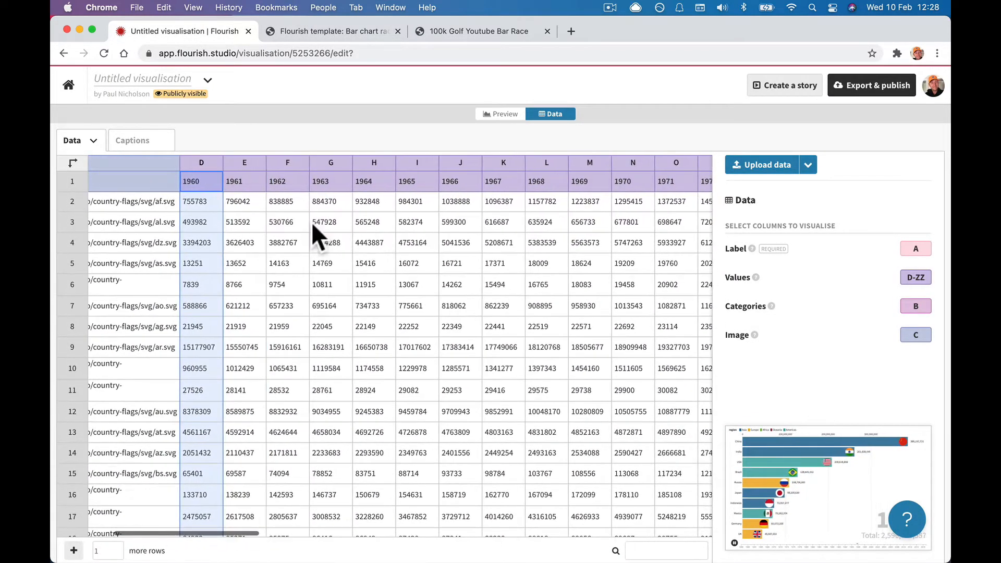
{"action": "scroll", "coordinate": [217, 214], "scroll_direction": "left", "scroll_amount": 5}
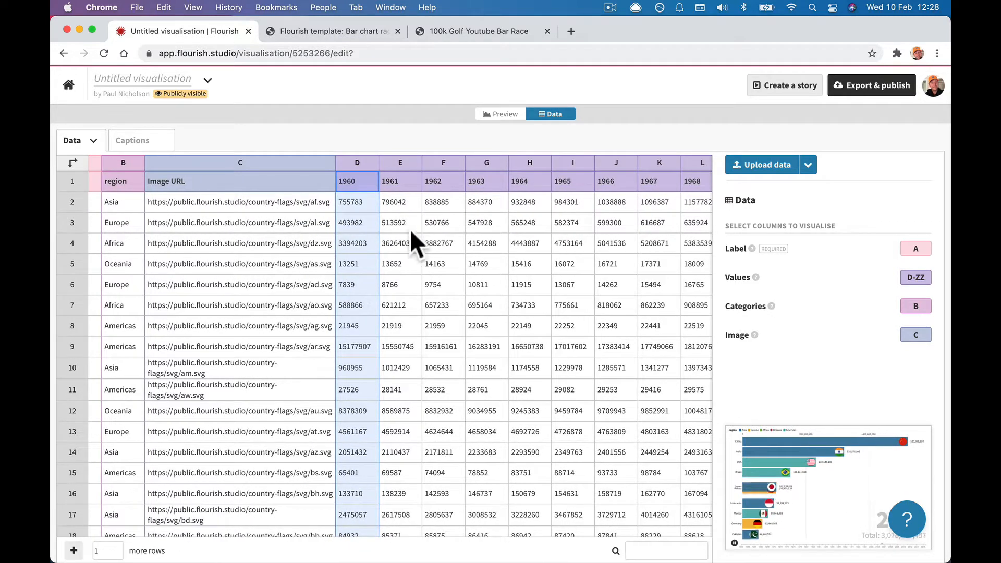
{"action": "left_click", "coordinate": [408, 309]}
{"action": "scroll", "coordinate": [408, 308], "scroll_direction": "left", "scroll_amount": 3}
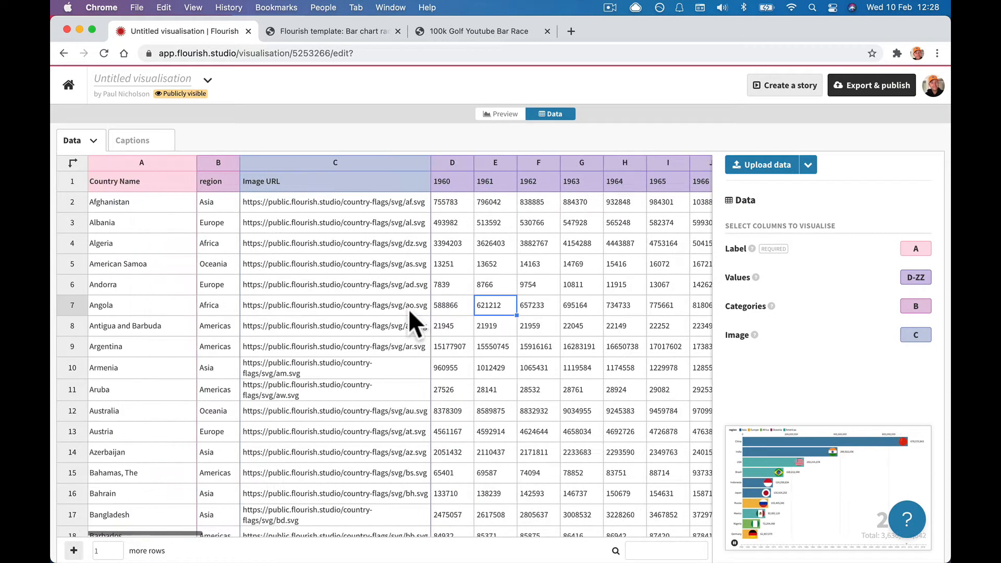
{"action": "left_click", "coordinate": [494, 163]}
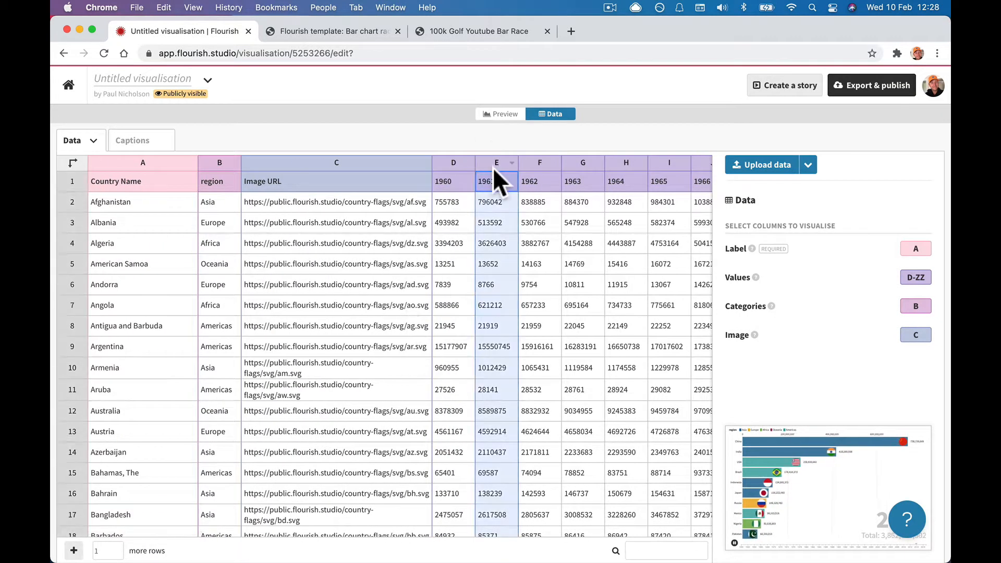
{"action": "left_click", "coordinate": [541, 161]}
{"action": "scroll", "coordinate": [530, 194], "scroll_direction": "right", "scroll_amount": 5}
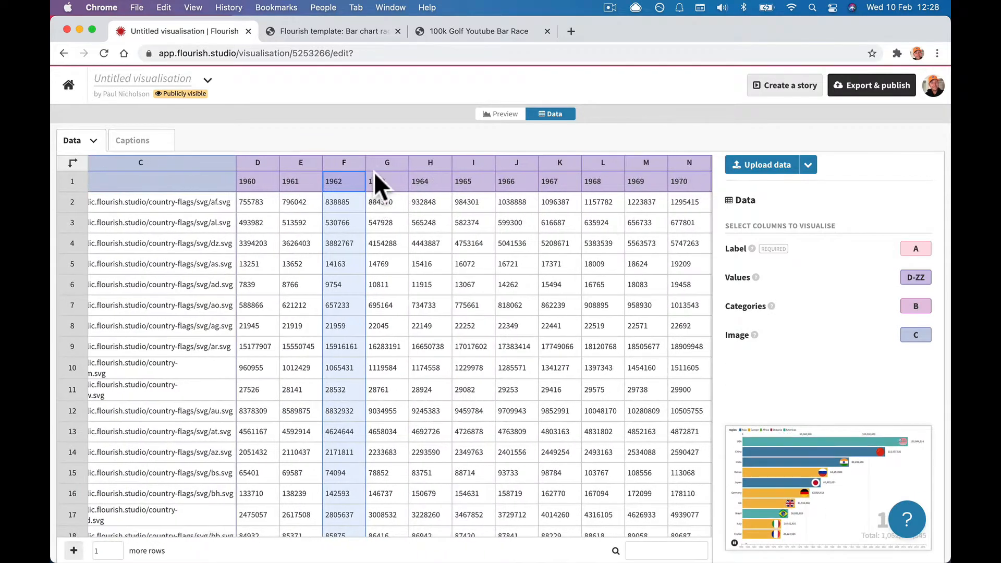
{"action": "left_click", "coordinate": [380, 164]}
{"action": "left_click", "coordinate": [431, 162]}
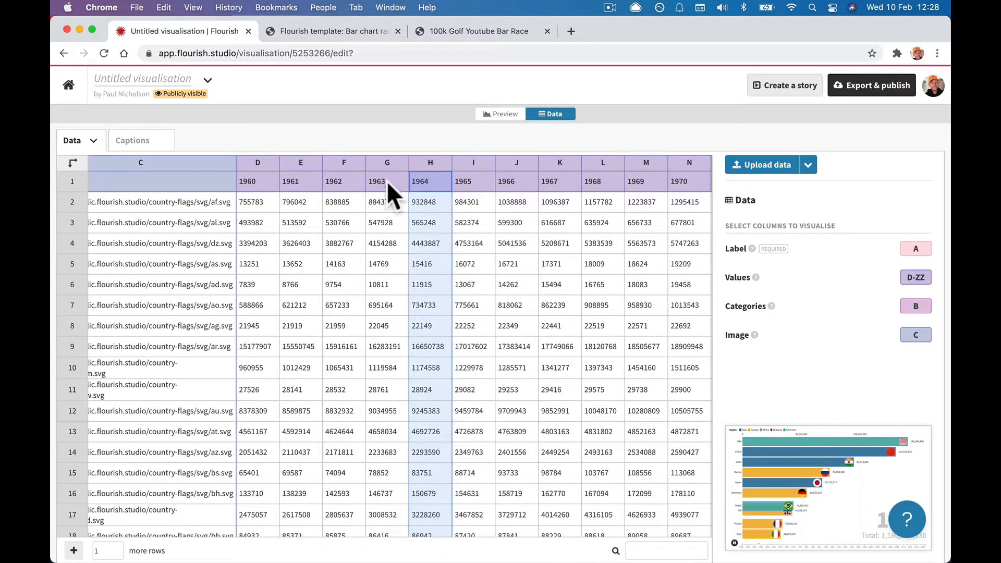
{"action": "left_click", "coordinate": [473, 162]}
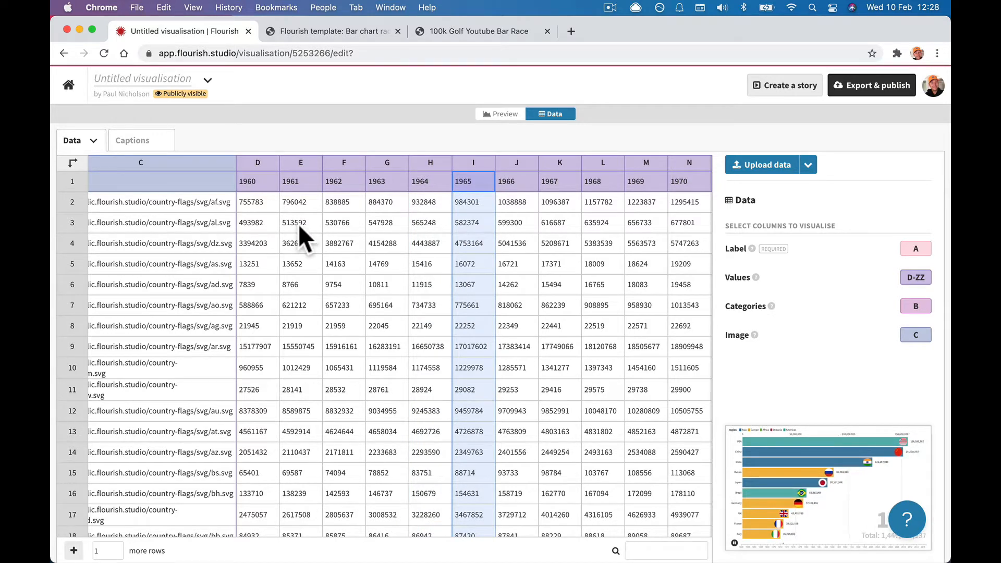
Overwrite Afghanistan's D2 value, head D1 and E1 as May and Jun, and set E2 to 20.
{"action": "left_click", "coordinate": [258, 203]}
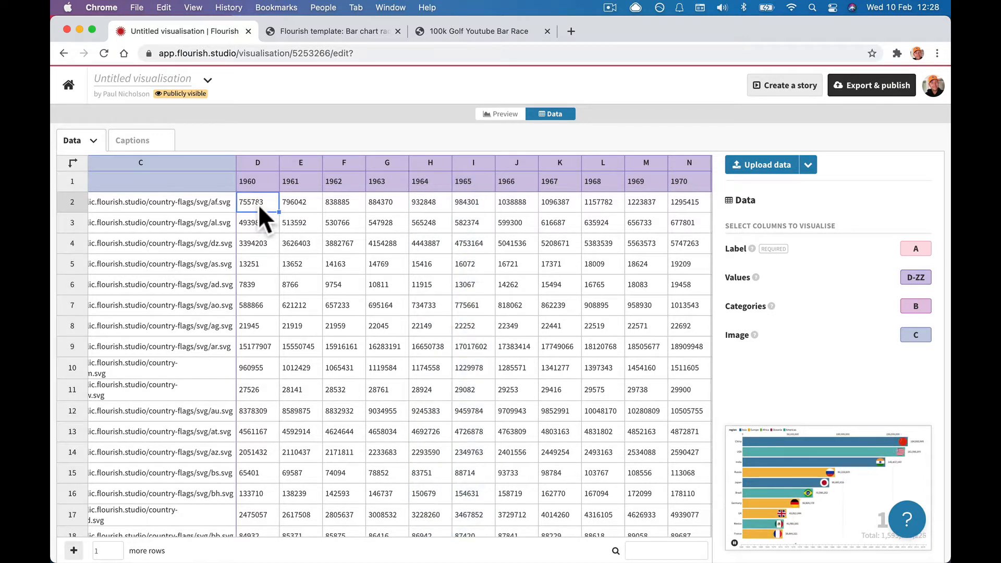
{"action": "type", "text": "12"}
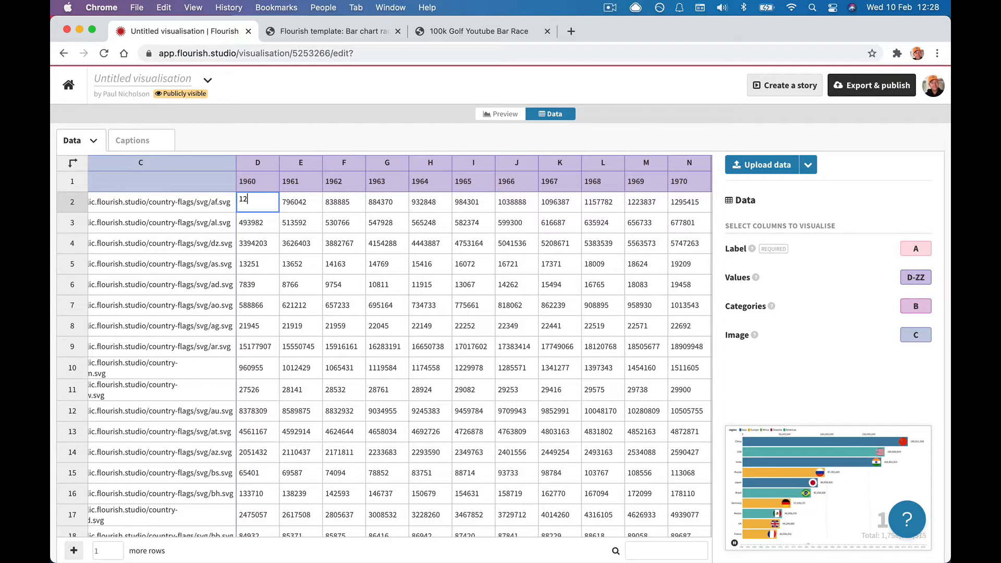
{"action": "key", "text": "Tab"}
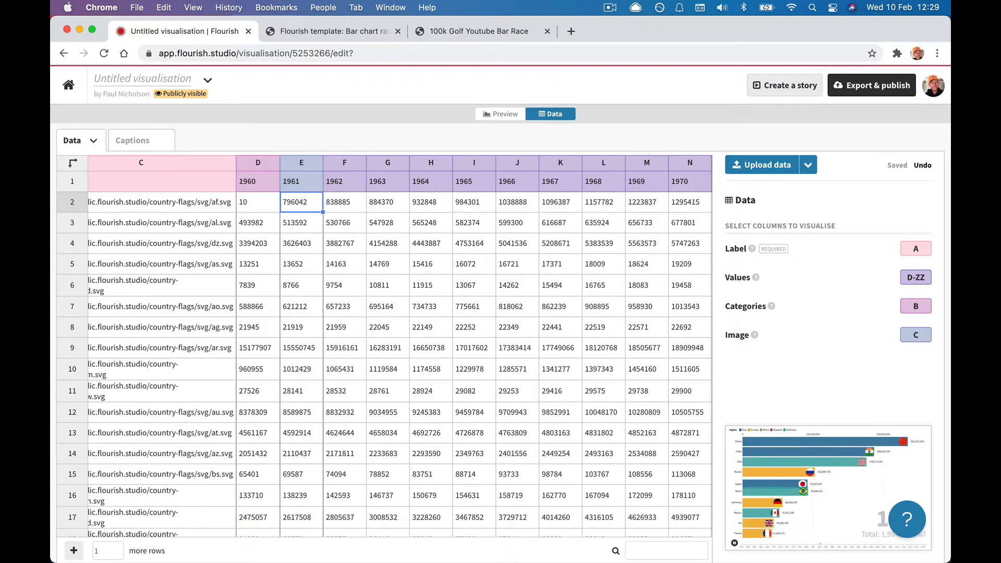
{"action": "left_click", "coordinate": [250, 182]}
{"action": "type", "text": "May"}
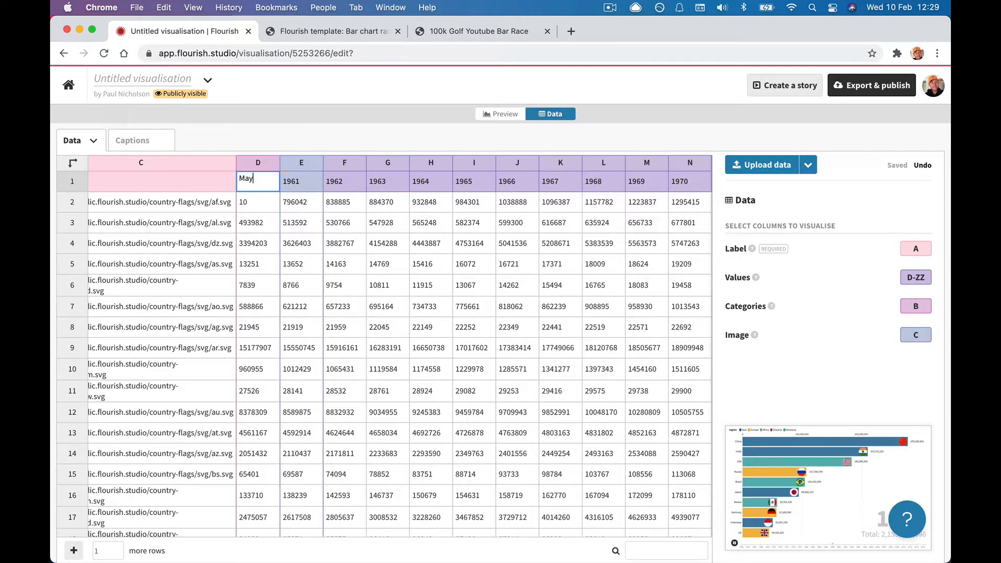
{"action": "key", "text": "Tab"}
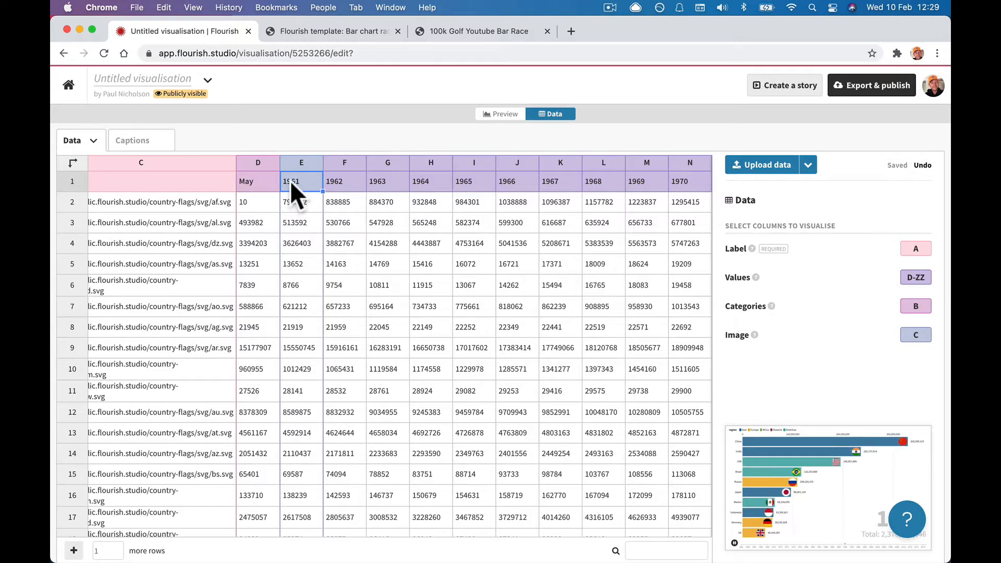
{"action": "type", "text": "Jun"}
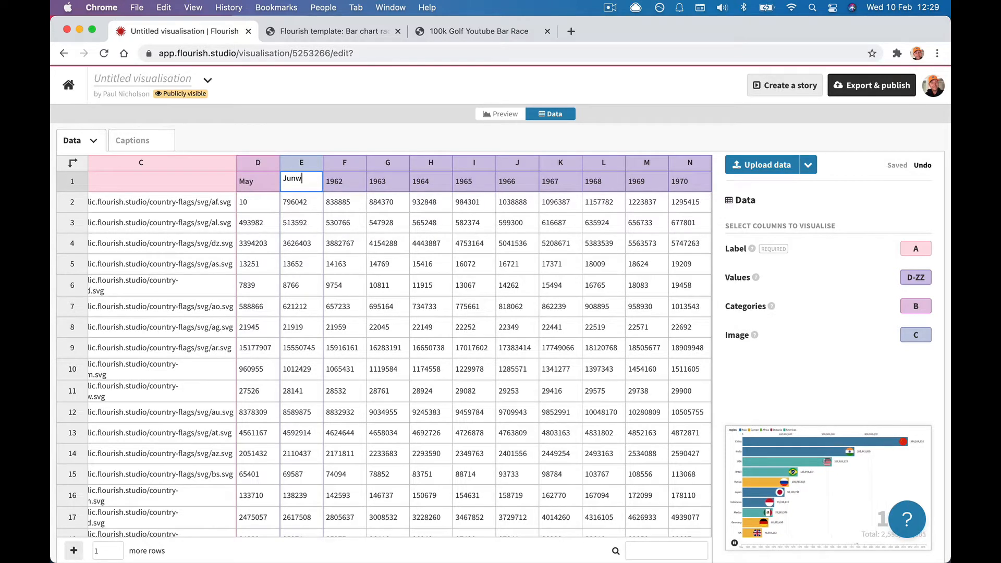
{"action": "key", "text": "Return"}
{"action": "type", "text": "20"}
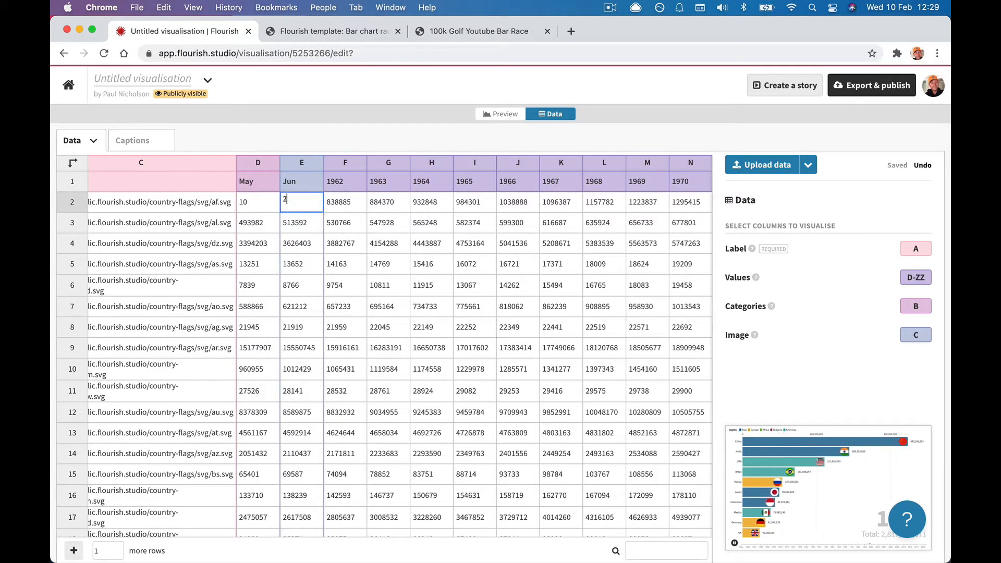
{"action": "key", "text": "Tab"}
Head column F as Jul and set Afghanistan's F2 value to 35.
{"action": "left_click", "coordinate": [340, 181]}
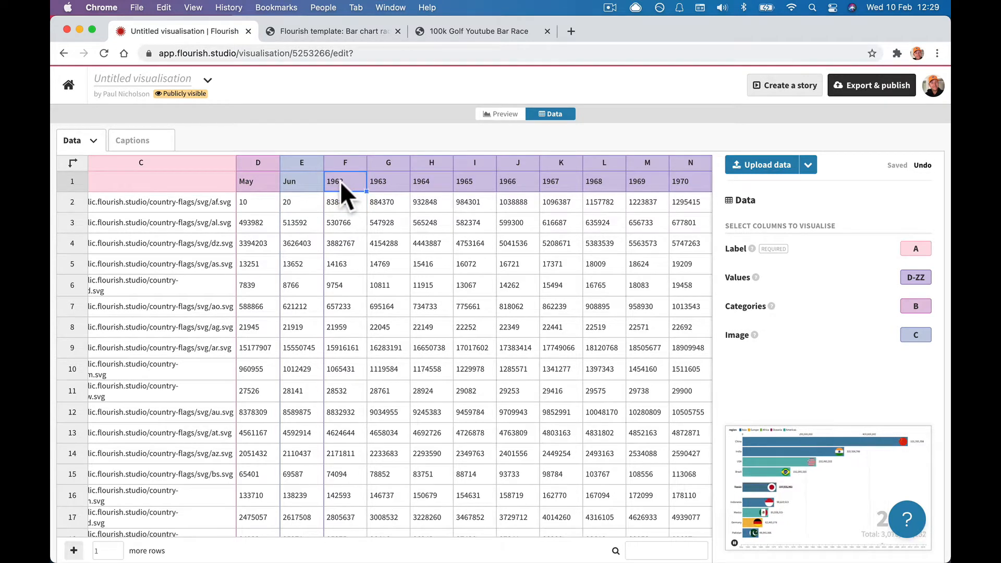
{"action": "type", "text": "Jul"}
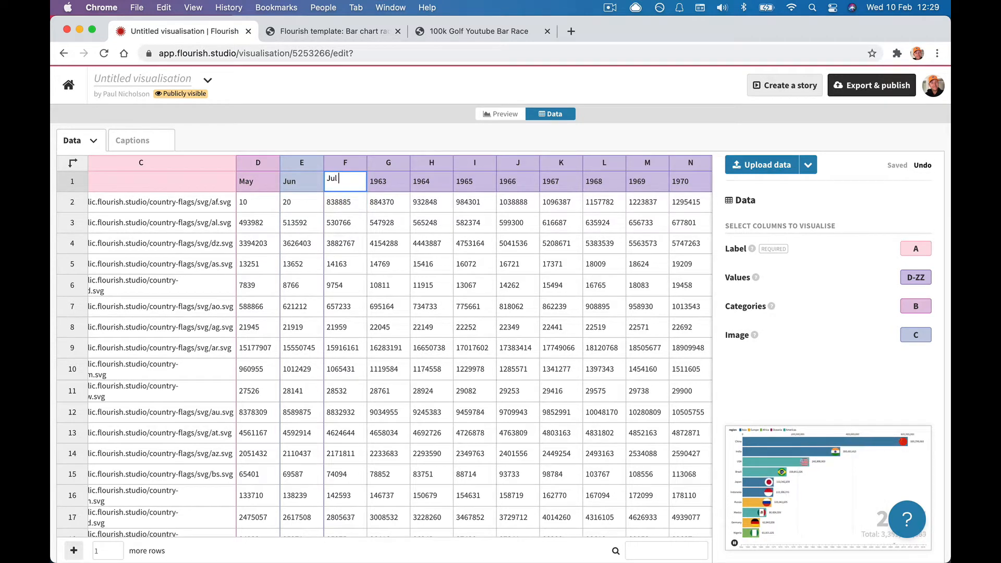
{"action": "key", "text": "Tab"}
{"action": "left_click", "coordinate": [339, 205]}
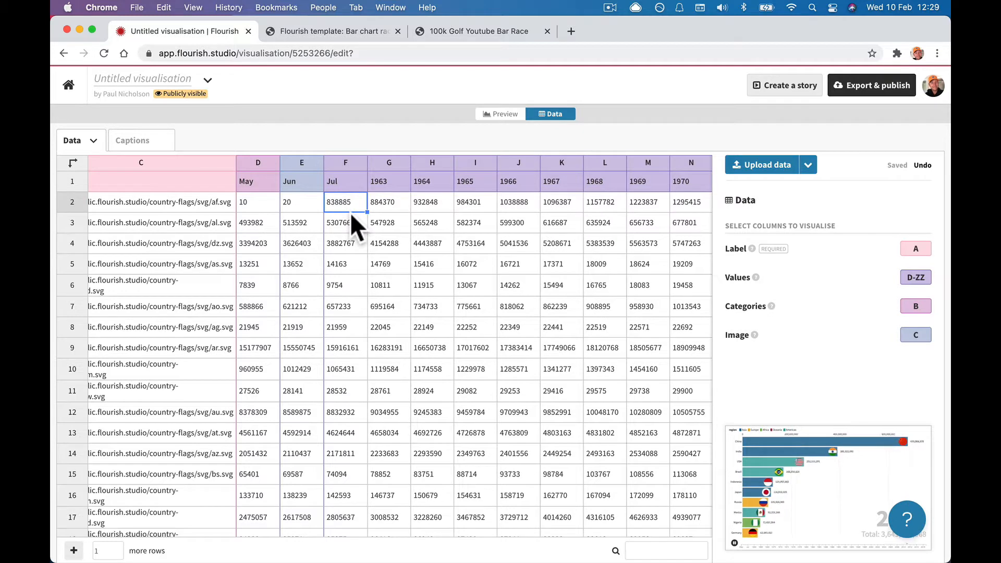
{"action": "type", "text": "35"}
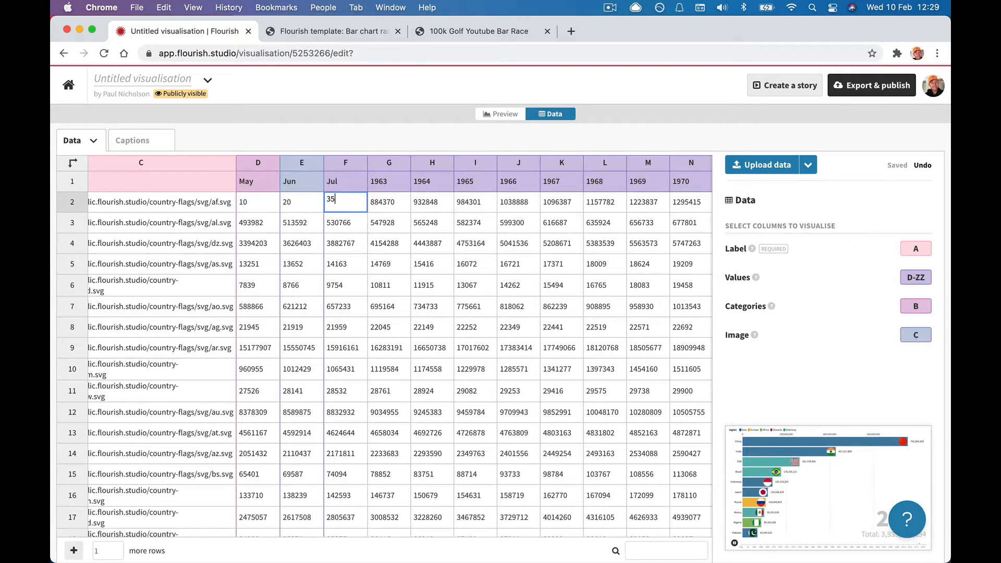
{"action": "key", "text": "Tab"}
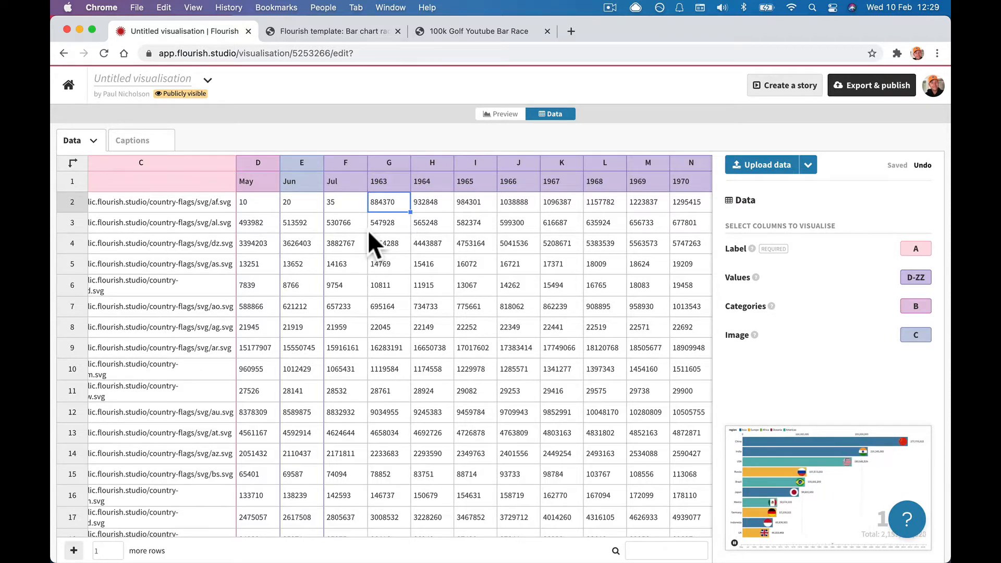
{"action": "scroll", "coordinate": [368, 230], "scroll_direction": "left", "scroll_amount": 5}
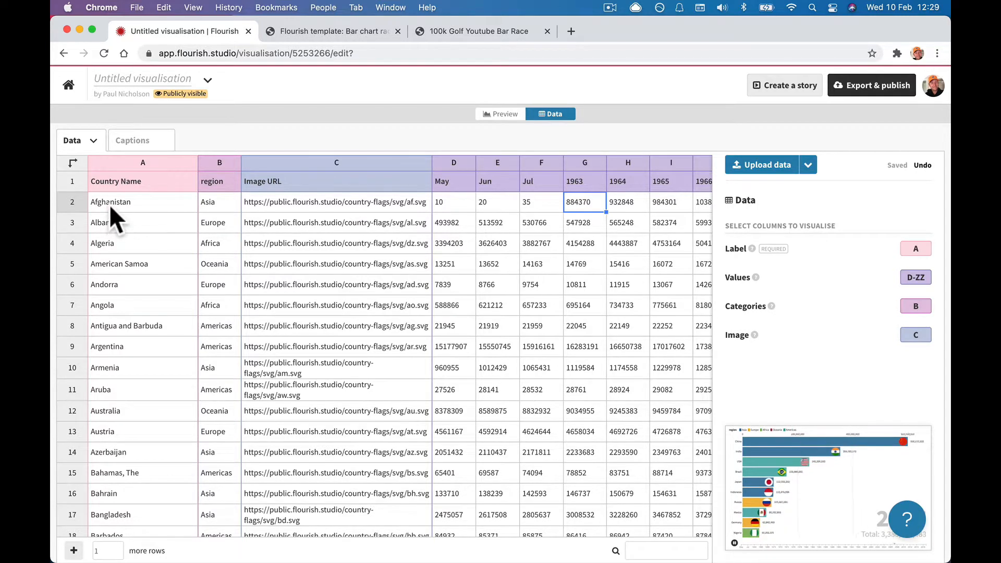
{"action": "left_click", "coordinate": [73, 163]}
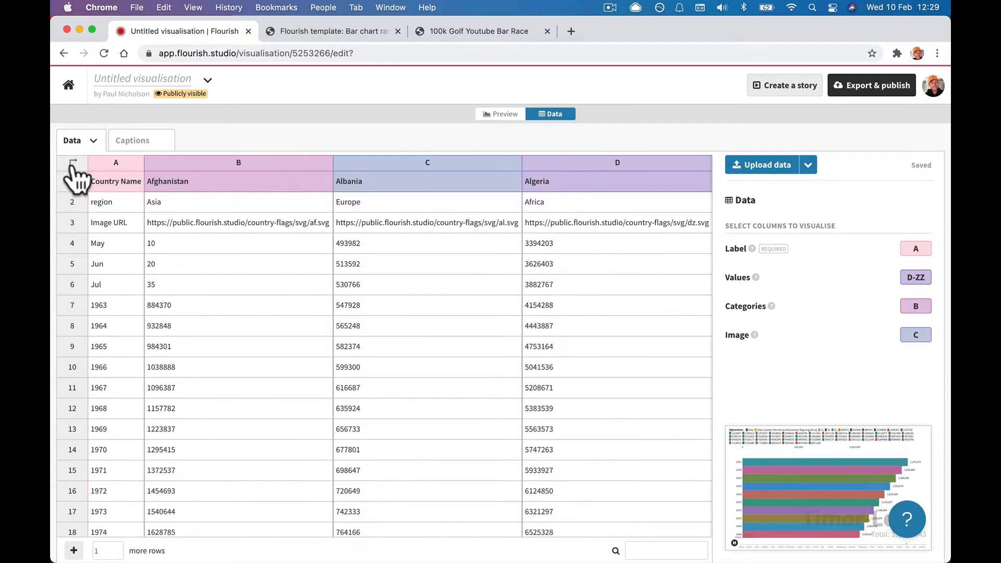
{"action": "left_click", "coordinate": [72, 163]}
{"action": "left_click", "coordinate": [73, 163]}
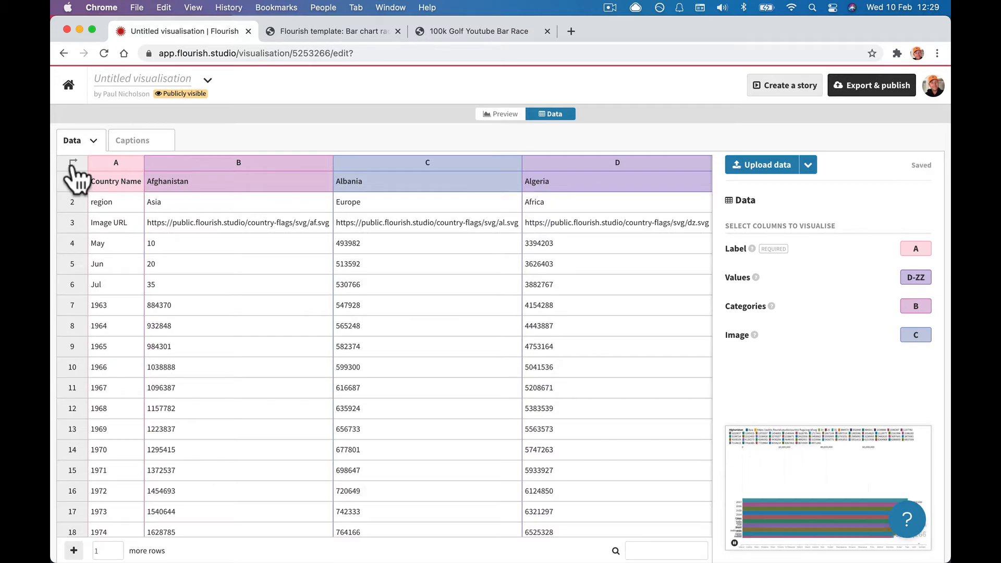
{"action": "left_click", "coordinate": [72, 165]}
{"action": "left_click", "coordinate": [163, 258]}
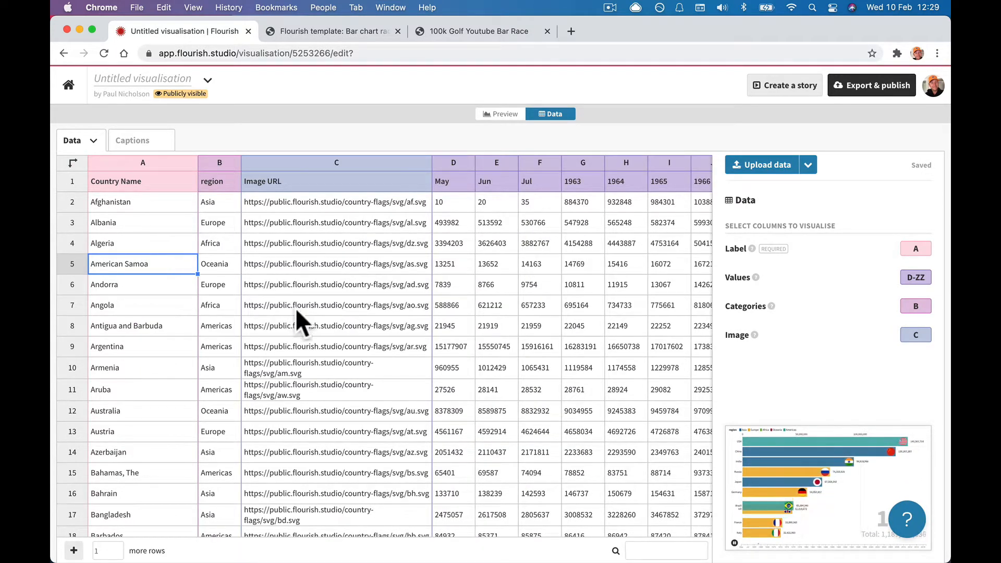
{"action": "left_click", "coordinate": [809, 168]}
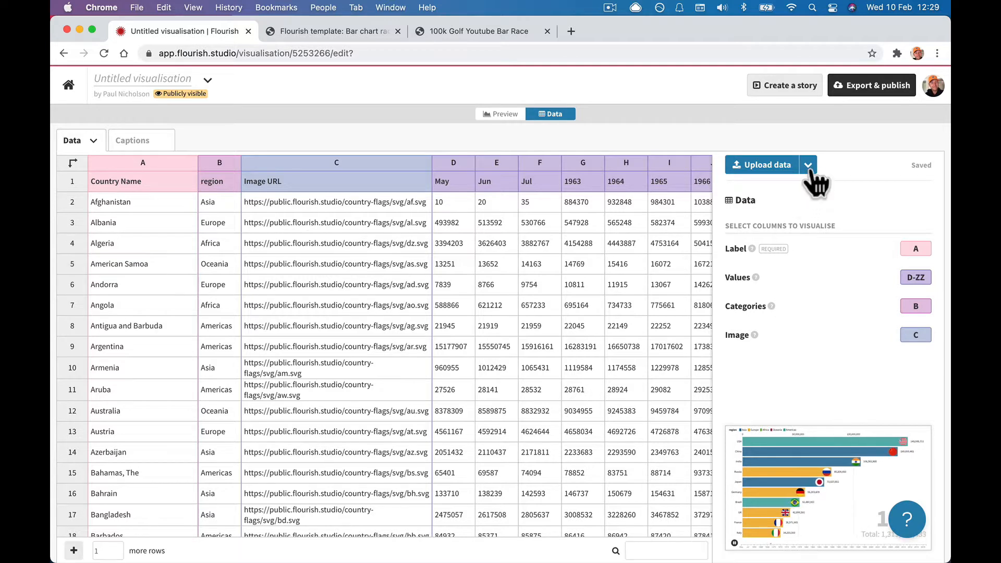
{"action": "left_click", "coordinate": [809, 168]}
Select all and delete to empty the sheet, then open the projects home in a new tab.
{"action": "left_click", "coordinate": [430, 324]}
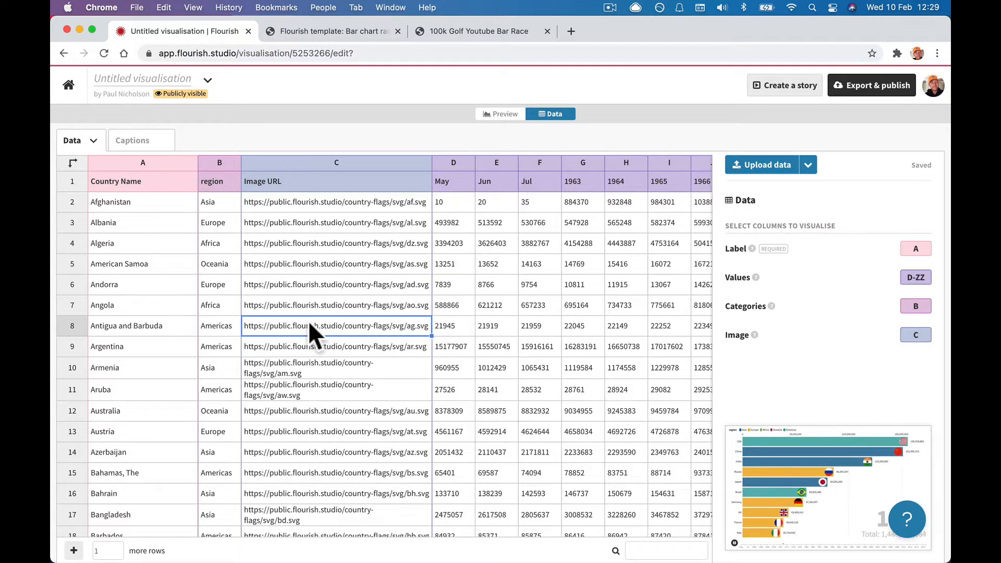
{"action": "key", "text": "super+a"}
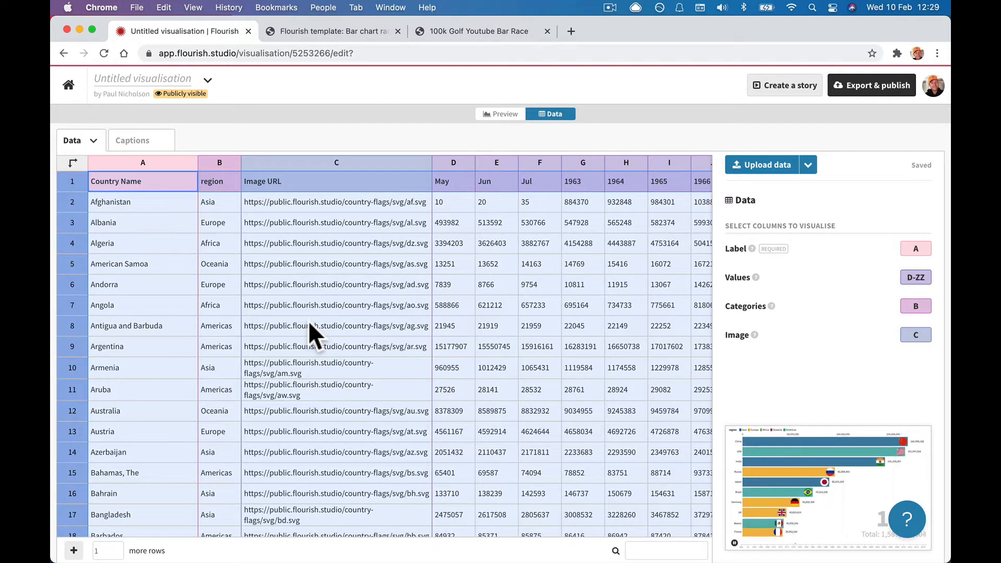
{"action": "key", "text": "BackSpace"}
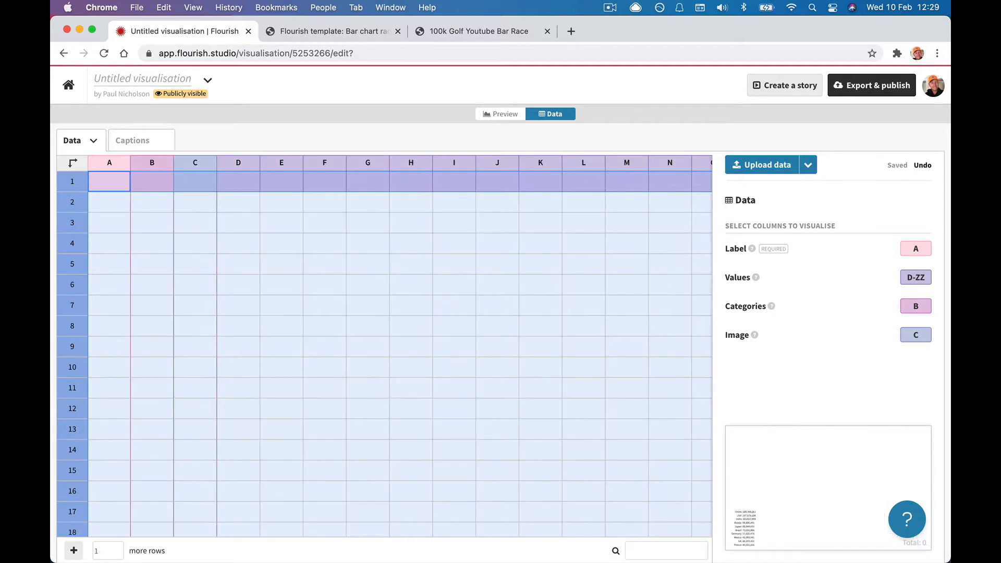
{"action": "left_click", "coordinate": [521, 333]}
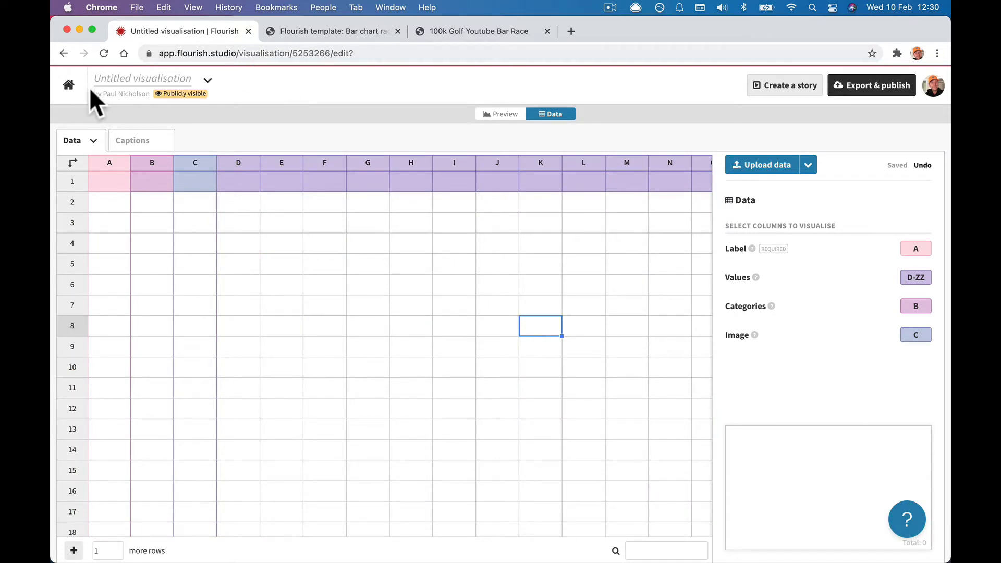
{"action": "right_click", "coordinate": [69, 93]}
{"action": "left_click", "coordinate": [83, 101]}
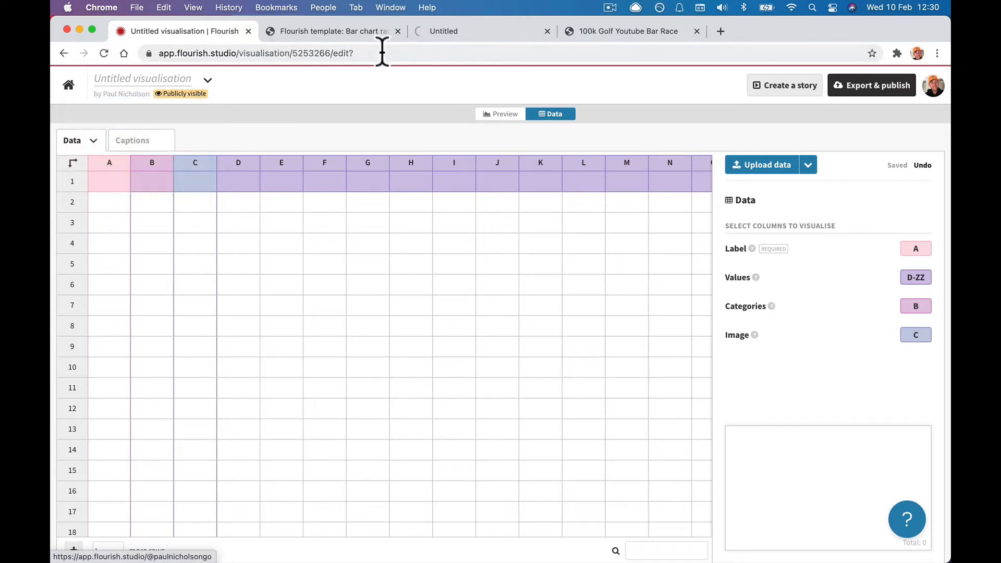
Open the 100k Golf Youtube Bar Race project's Data sheet, then return to the untitled sheet's A1.
{"action": "left_click", "coordinate": [459, 37]}
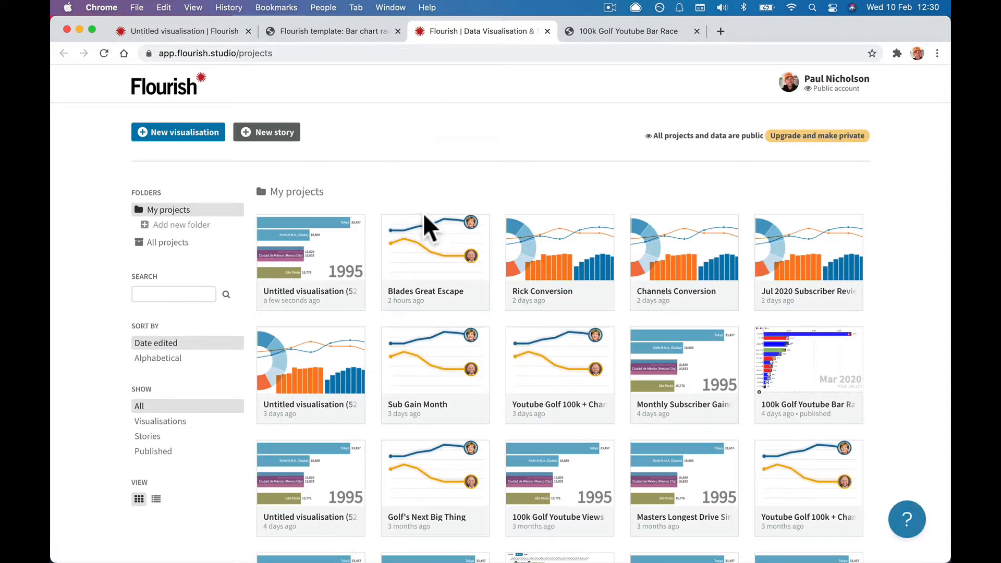
{"action": "left_click", "coordinate": [769, 398]}
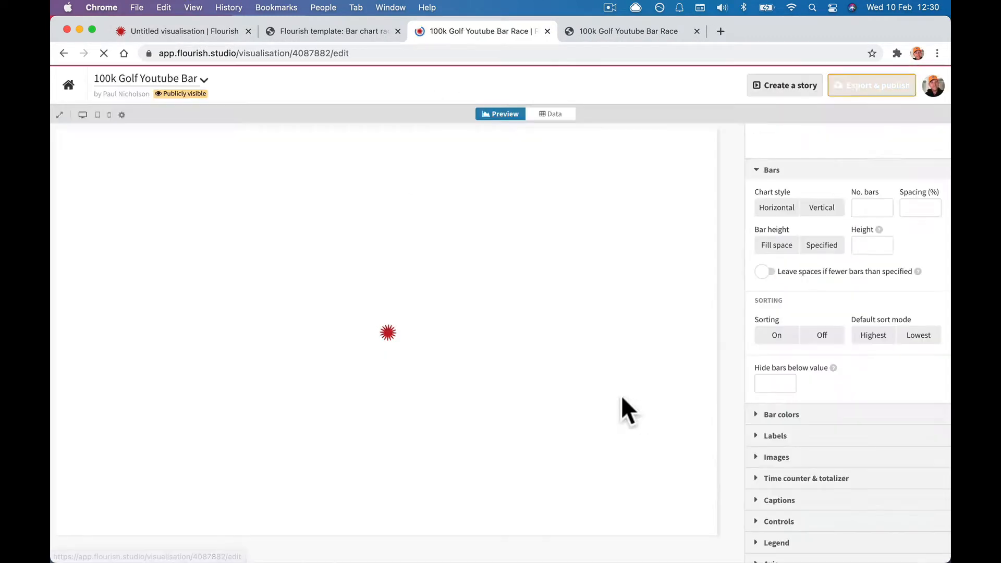
{"action": "left_click", "coordinate": [554, 115]}
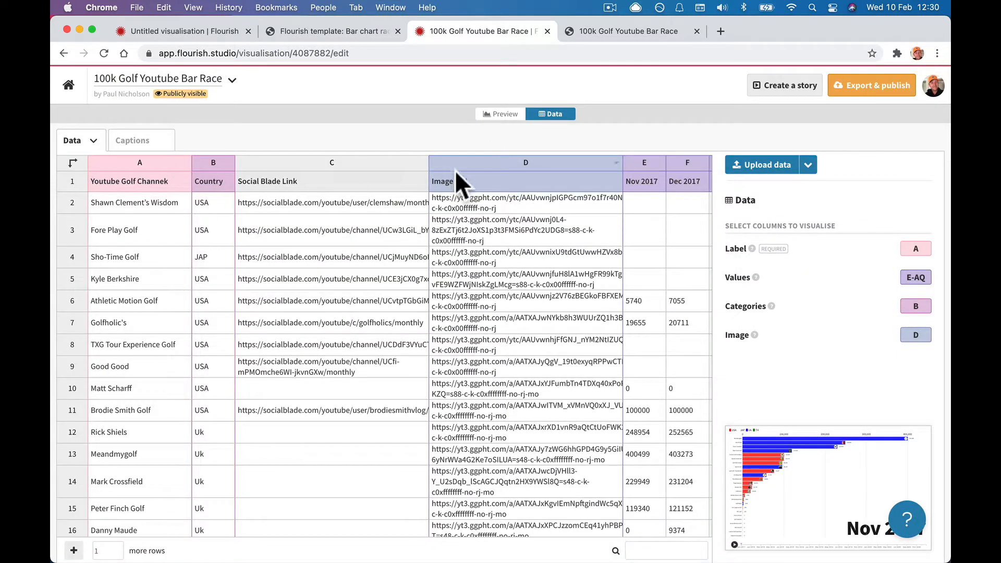
{"action": "left_click", "coordinate": [224, 36]}
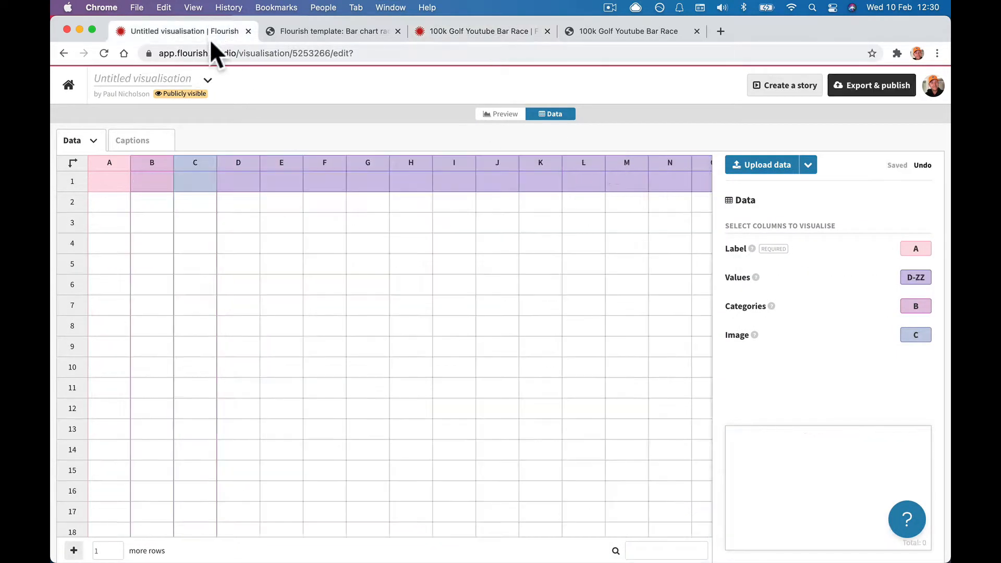
{"action": "left_click", "coordinate": [105, 183]}
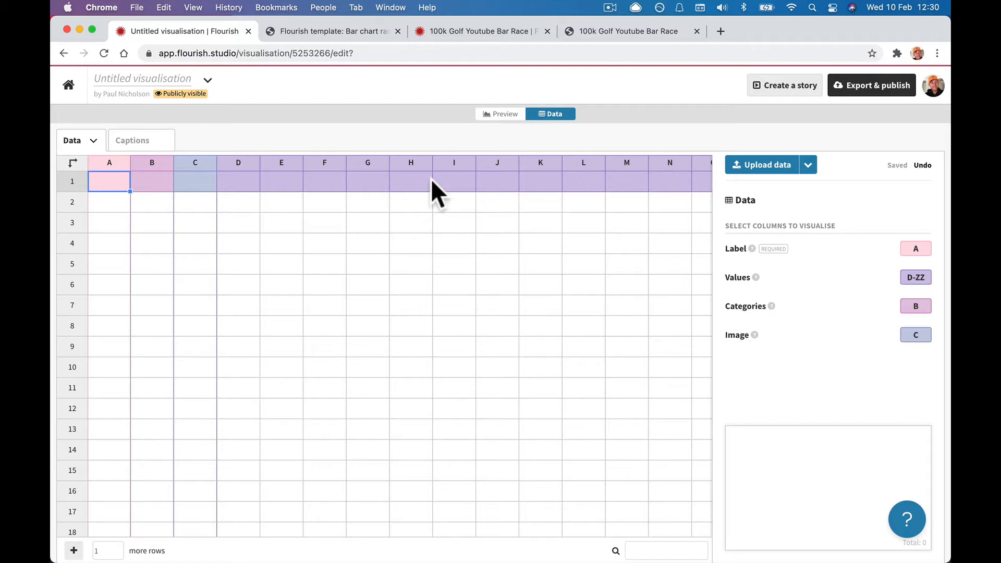
Correct the golf data's A1 header to 'Youtube Golf Channel' and select it.
{"action": "left_click", "coordinate": [495, 30]}
{"action": "left_click", "coordinate": [154, 178]}
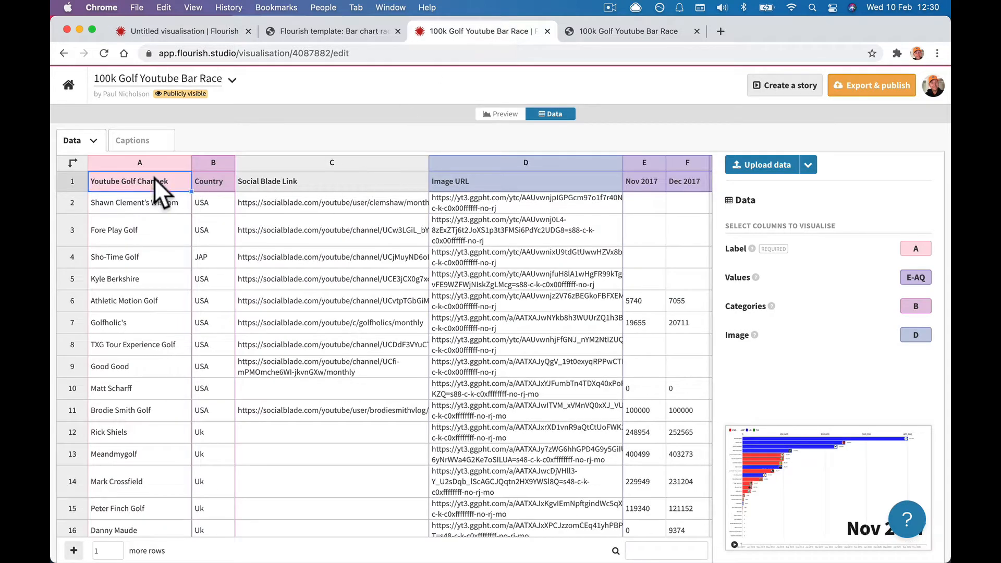
{"action": "double_click", "coordinate": [170, 185]}
{"action": "key", "text": "BackSpace"}
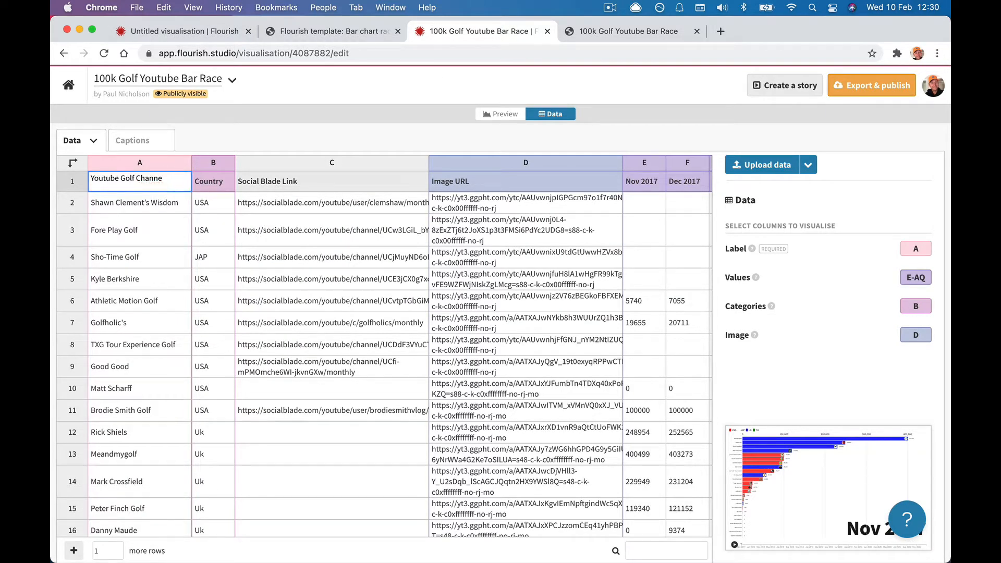
{"action": "type", "text": "l"}
{"action": "left_click", "coordinate": [145, 295]}
{"action": "left_click", "coordinate": [127, 181]}
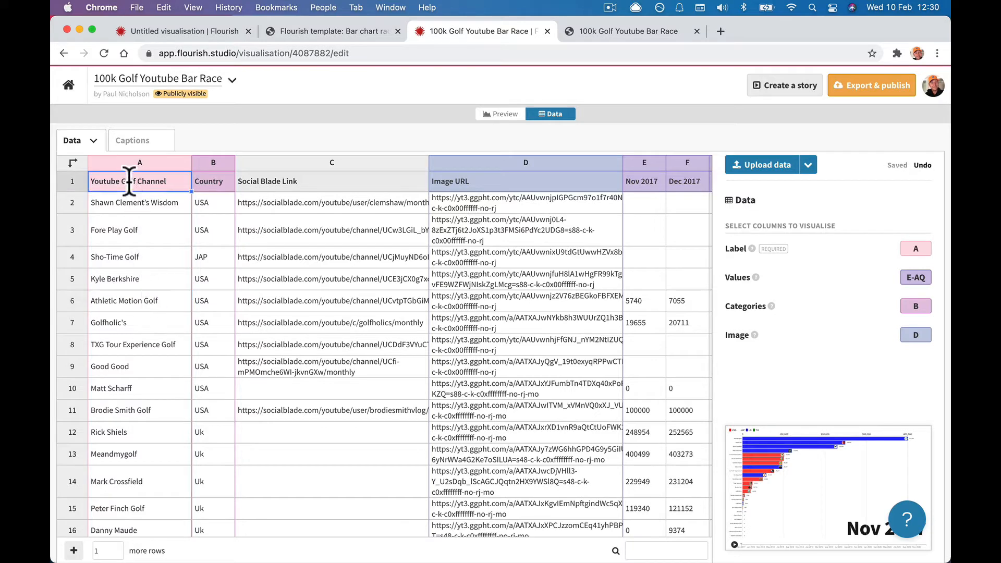
Paste the header into the untitled sheet's A1, then enter and clear trial entries in A2 and A3.
{"action": "left_click", "coordinate": [165, 31]}
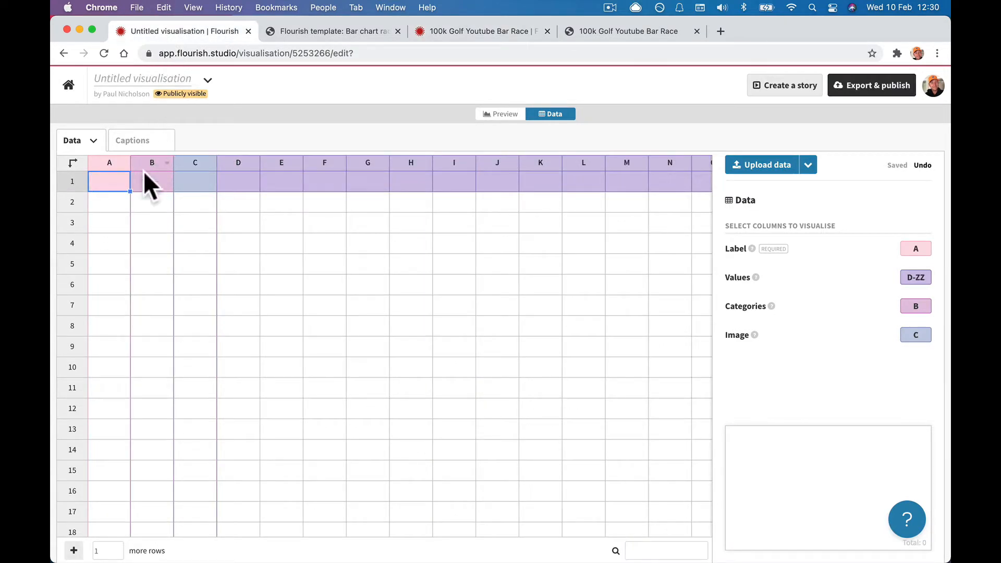
{"action": "type", "text": "Youtube Golf Channel"}
{"action": "left_click", "coordinate": [119, 237]}
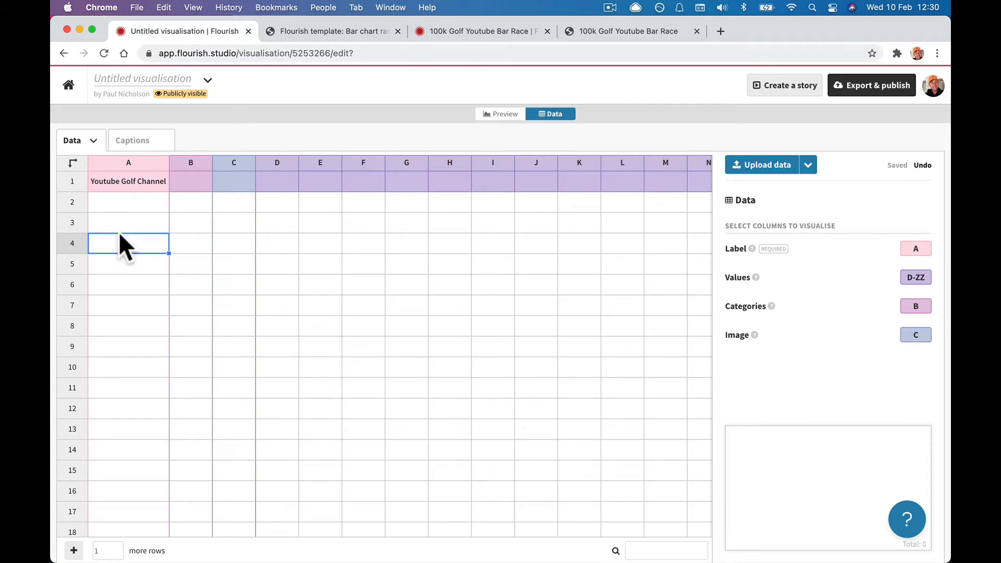
{"action": "left_click", "coordinate": [116, 202]}
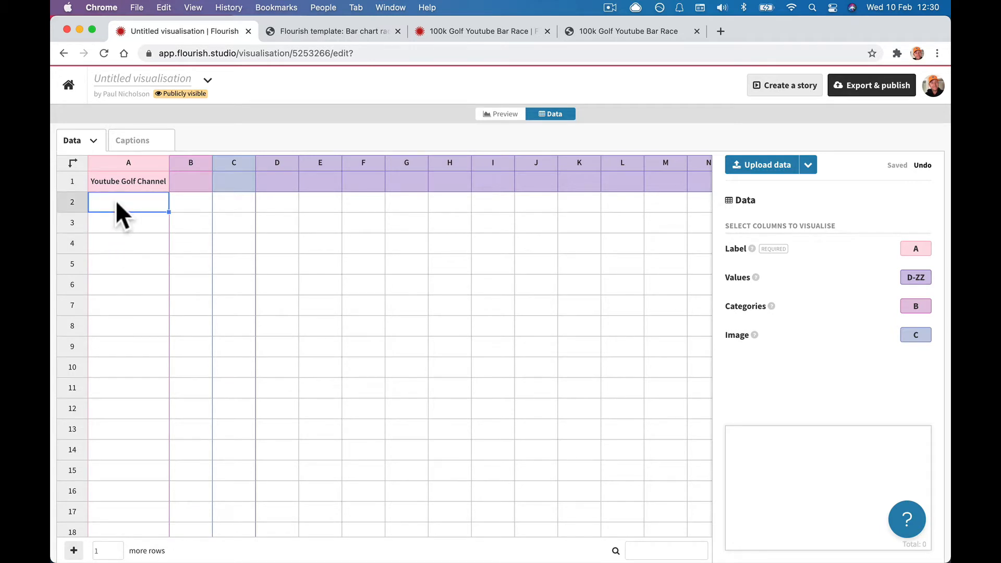
{"action": "type", "text": "Rick Shiels"}
{"action": "key", "text": "Return"}
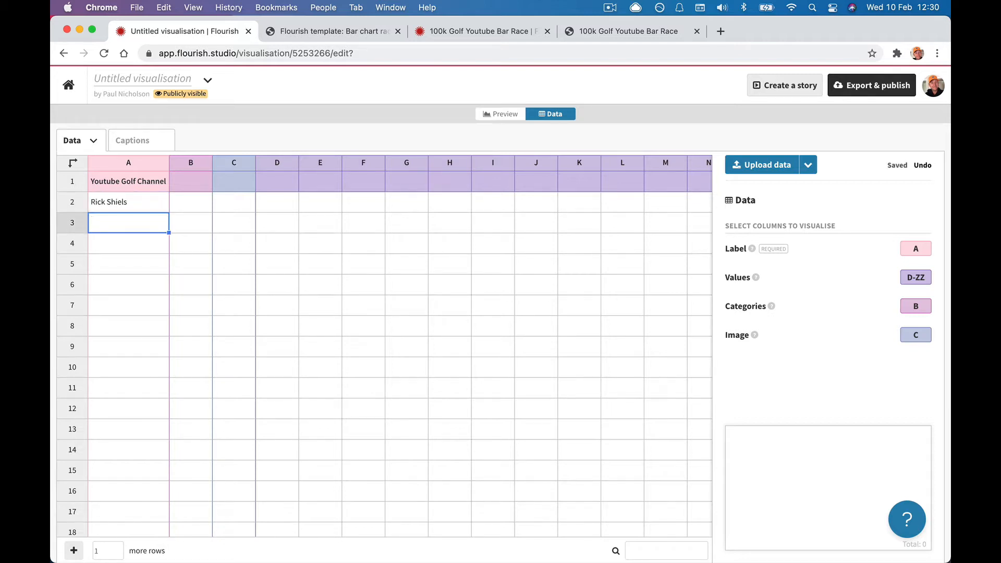
{"action": "type", "text": "Gol"}
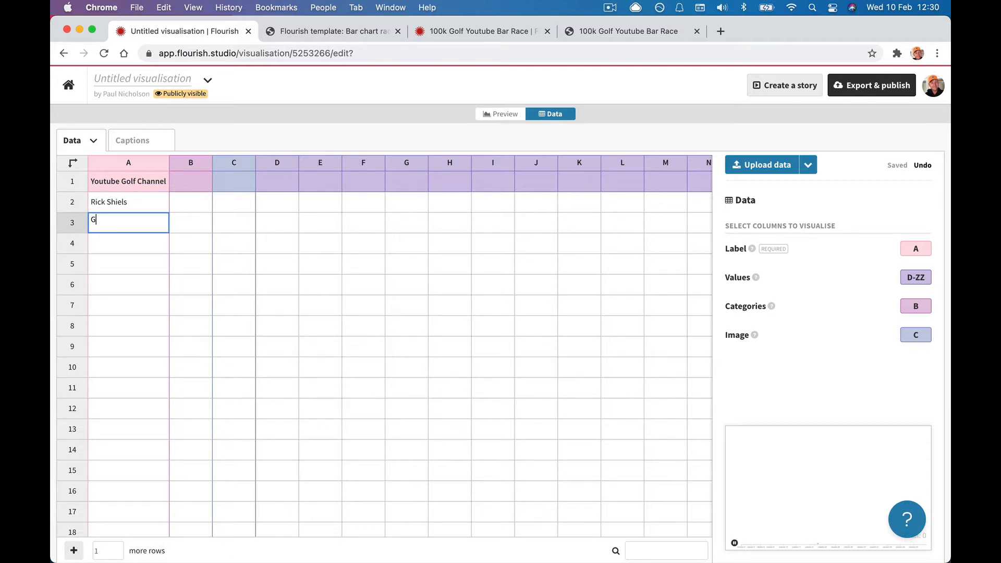
{"action": "key", "text": "BackSpace"}
{"action": "key", "text": "BackSpace"}
{"action": "key", "text": "BackSpace"}
{"action": "left_click", "coordinate": [107, 204]}
{"action": "double_click", "coordinate": [108, 206]}
{"action": "key", "text": "BackSpace"}
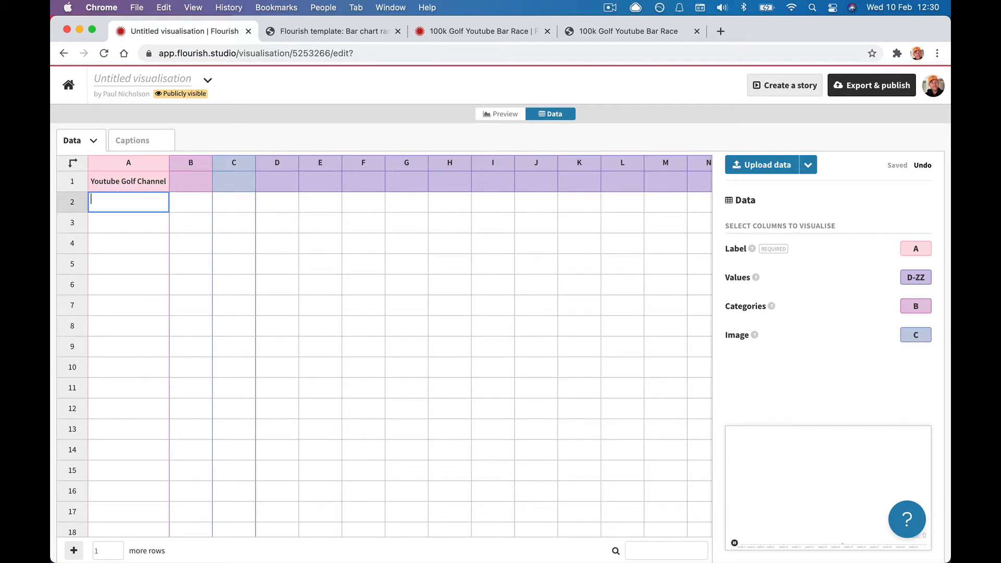
{"action": "left_click", "coordinate": [436, 33]}
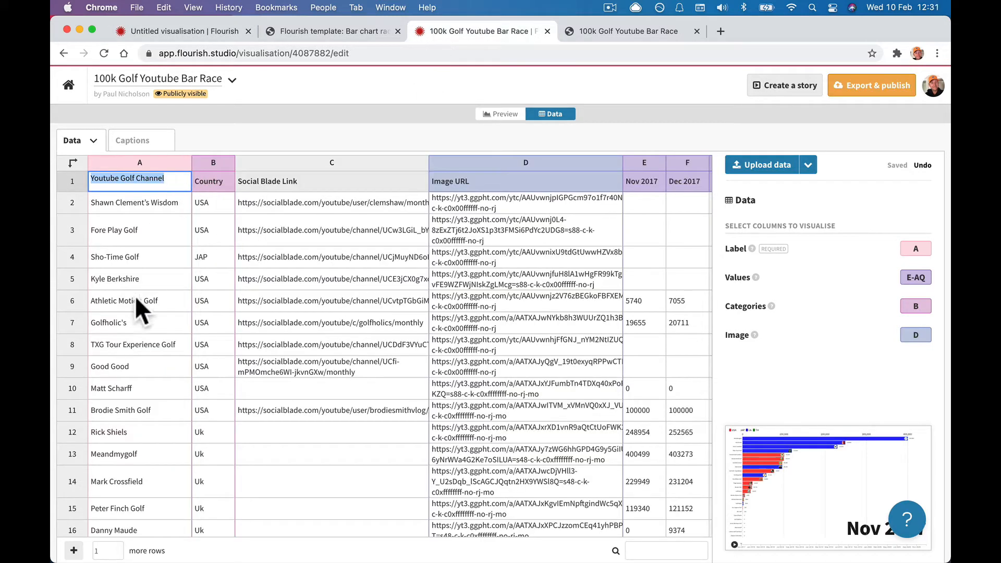
{"action": "left_click", "coordinate": [155, 217]}
{"action": "left_click", "coordinate": [154, 204]}
{"action": "scroll", "coordinate": [155, 296], "scroll_direction": "down", "scroll_amount": 7}
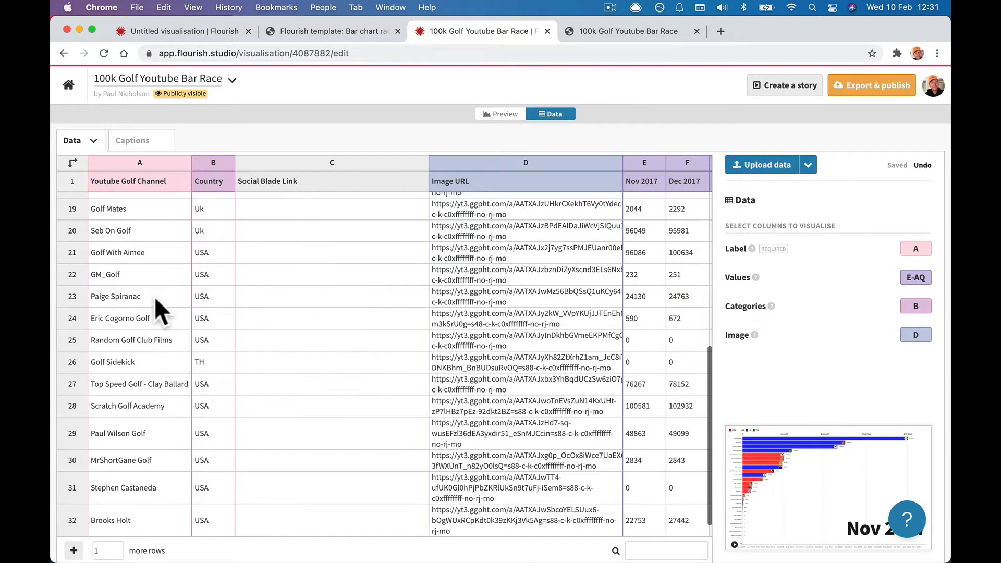
{"action": "left_click", "coordinate": [132, 523], "text": "shift"}
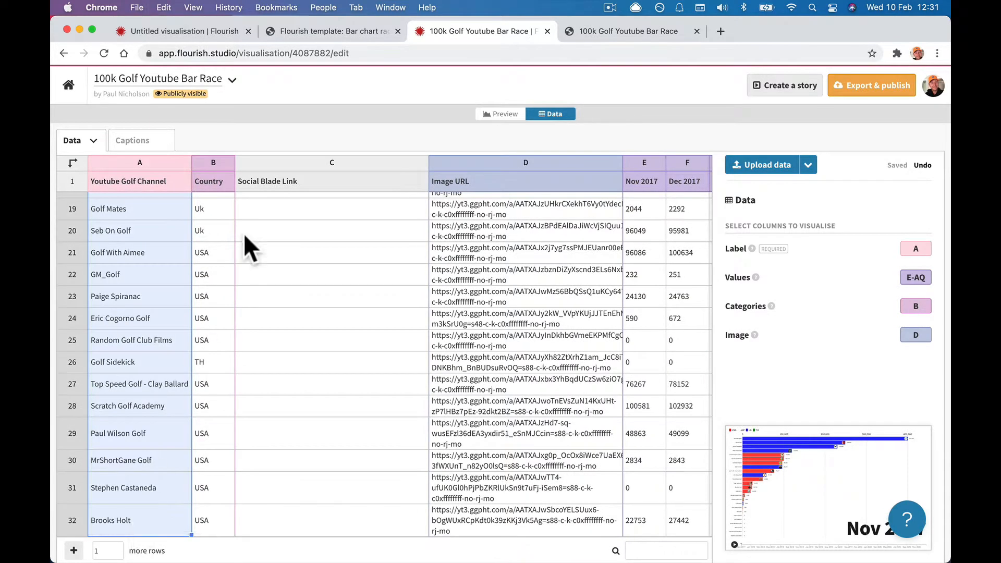
{"action": "key", "text": "super+c"}
Paste the channel names down the untitled sheet's column A from A2, redoing a one-cell paste.
{"action": "left_click", "coordinate": [193, 37]}
{"action": "double_click", "coordinate": [132, 204]}
{"action": "key", "text": "super+v"}
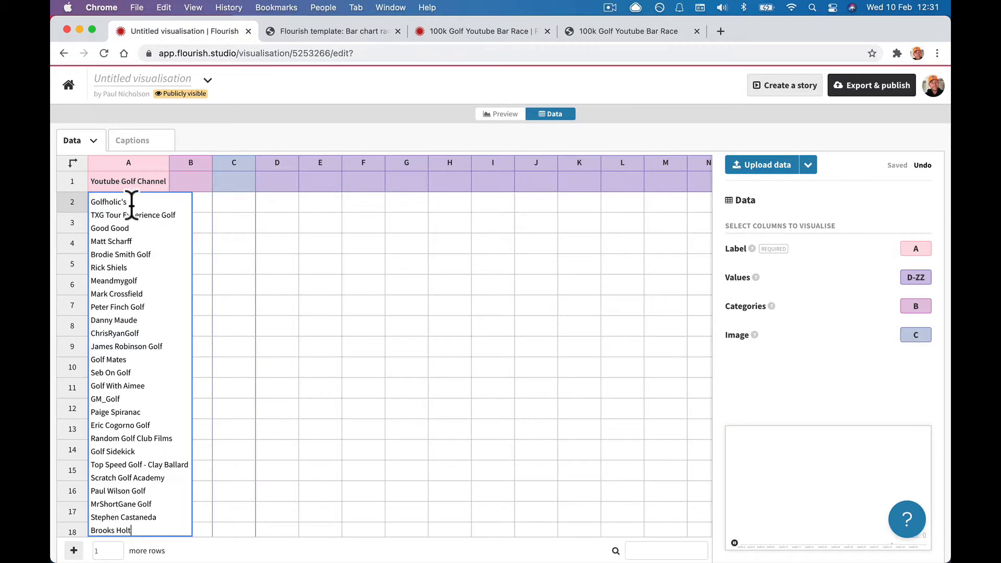
{"action": "left_click", "coordinate": [229, 252]}
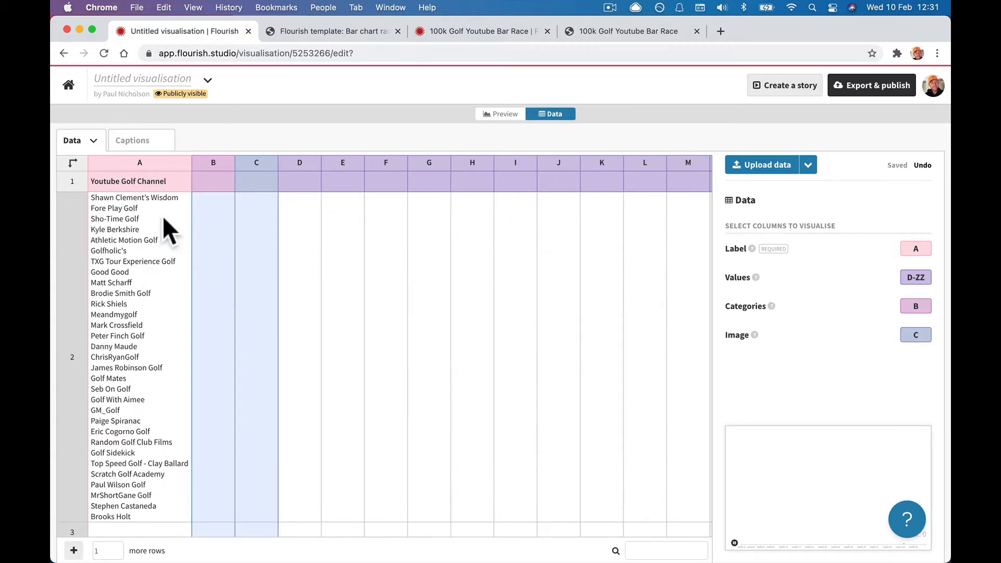
{"action": "key", "text": "super+z"}
{"action": "left_click", "coordinate": [147, 200]}
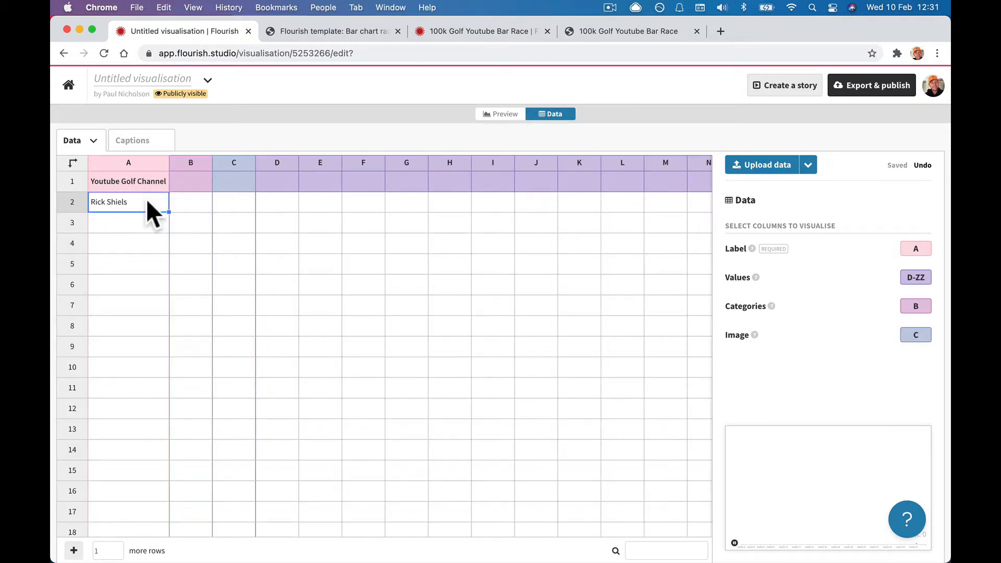
{"action": "key", "text": "BackSpace"}
{"action": "key", "text": "super+v"}
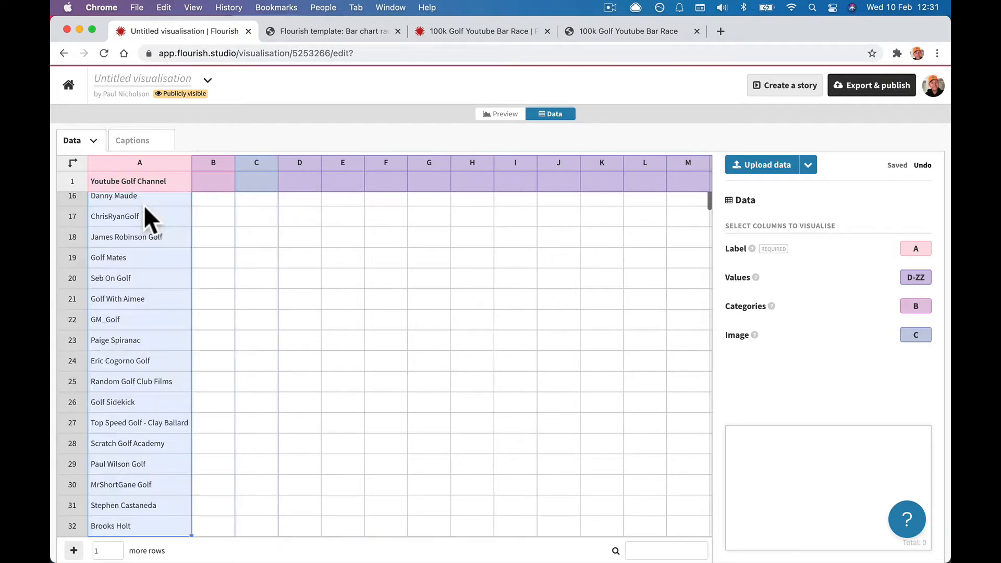
{"action": "left_click", "coordinate": [223, 213]}
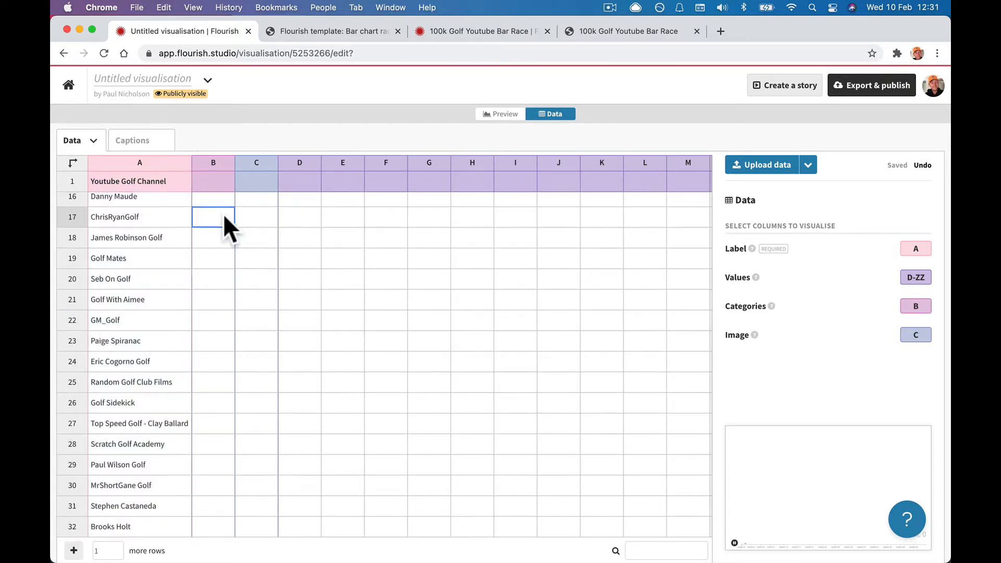
{"action": "scroll", "coordinate": [224, 214], "scroll_direction": "up", "scroll_amount": 6}
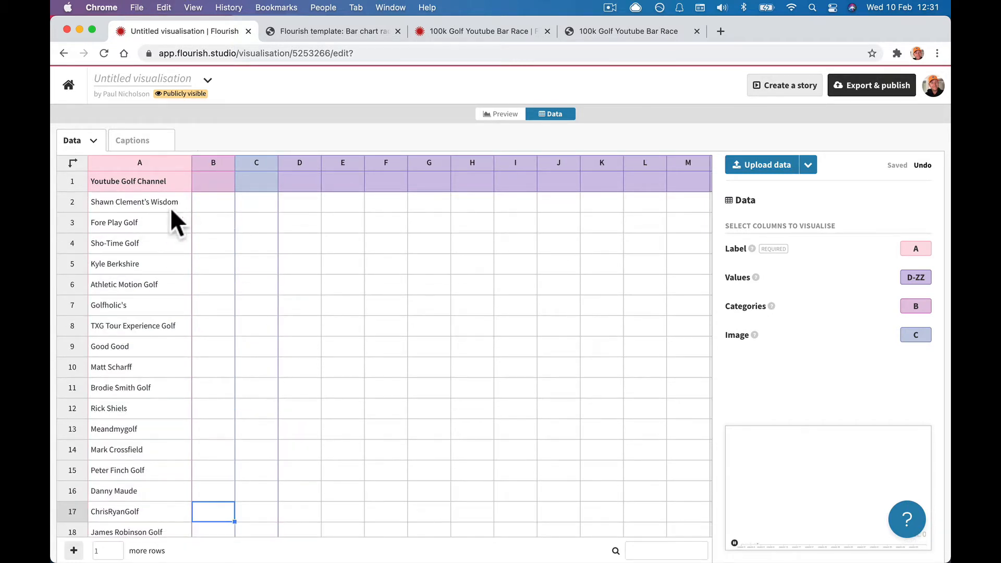
{"action": "left_click", "coordinate": [212, 180]}
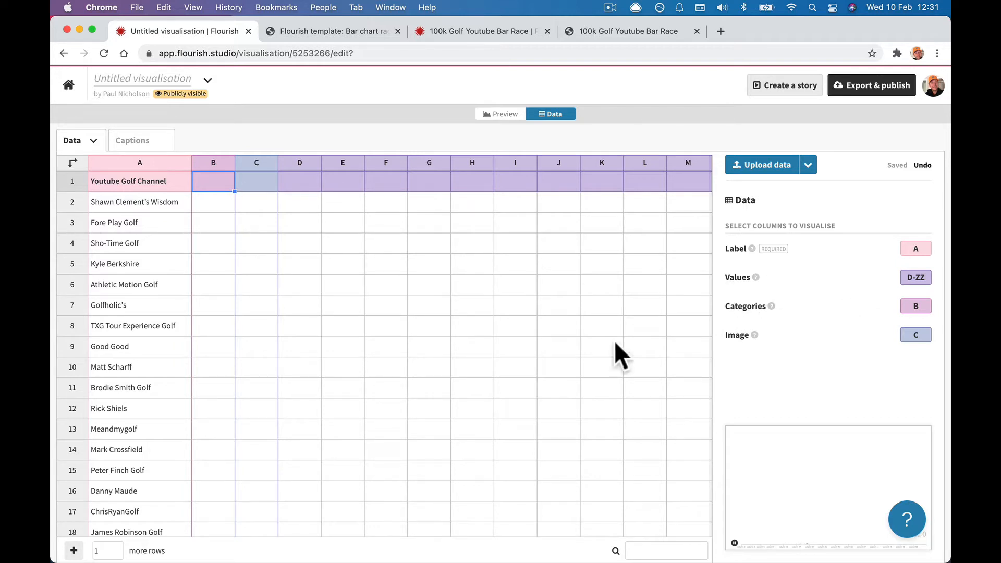
Copy the golf data's Country column and enter 'Country' as the untitled sheet's B1 header.
{"action": "left_click", "coordinate": [493, 31]}
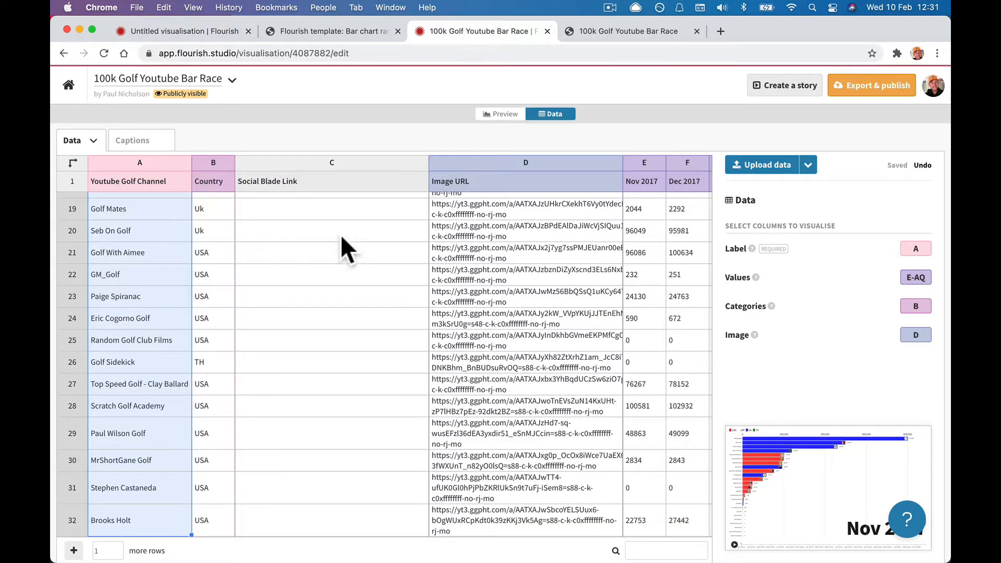
{"action": "left_click", "coordinate": [207, 179]}
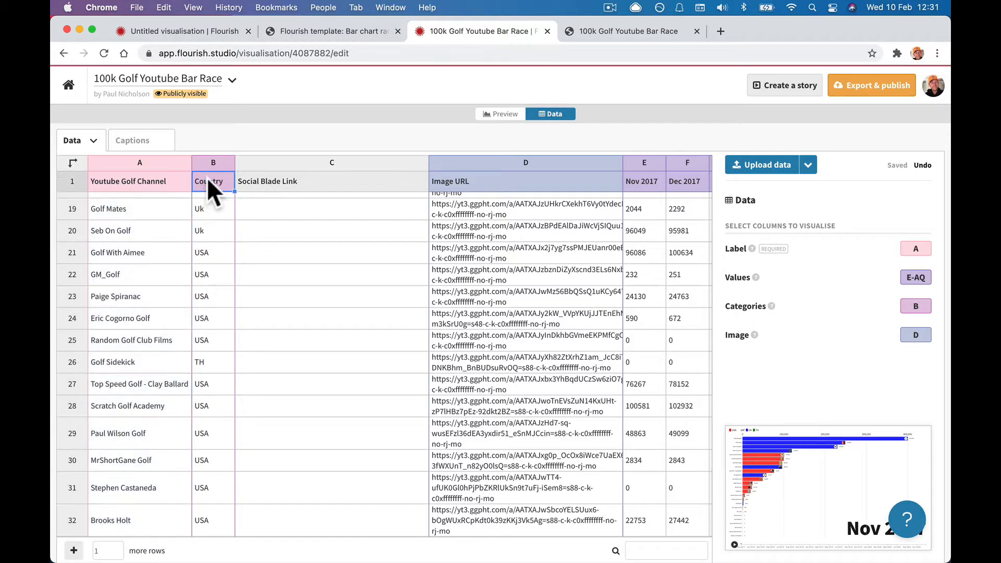
{"action": "left_click", "coordinate": [207, 162]}
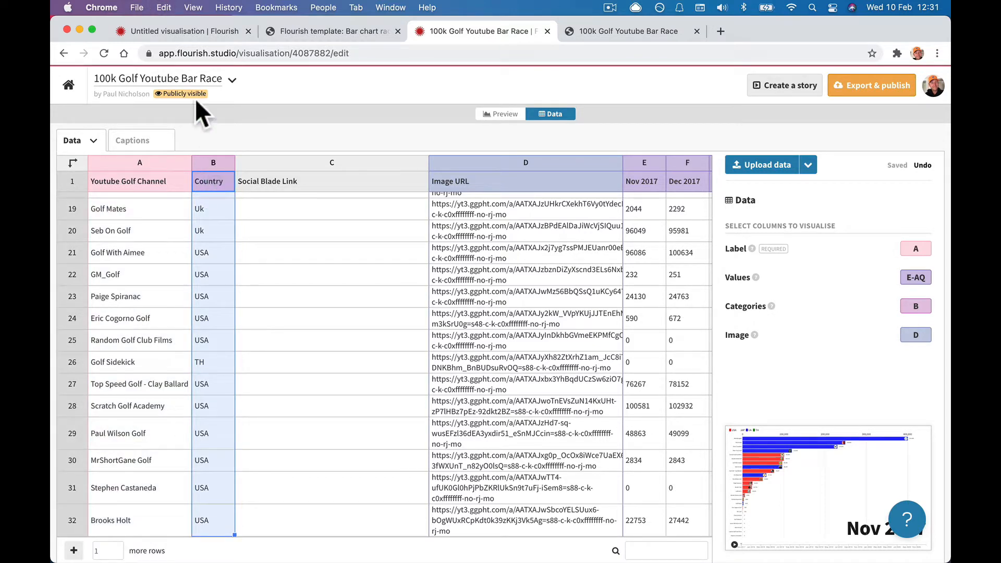
{"action": "left_click", "coordinate": [190, 30]}
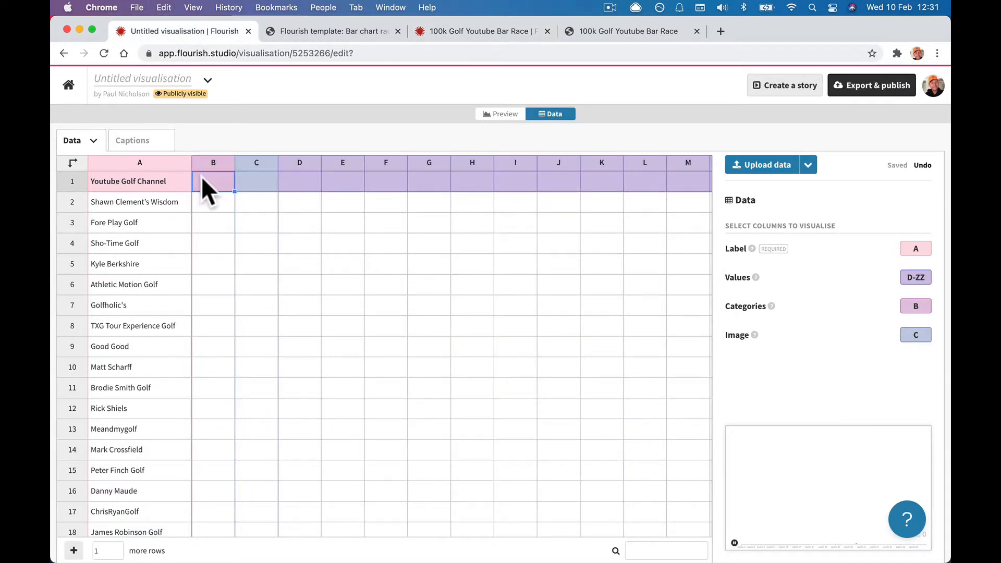
{"action": "type", "text": "Country"}
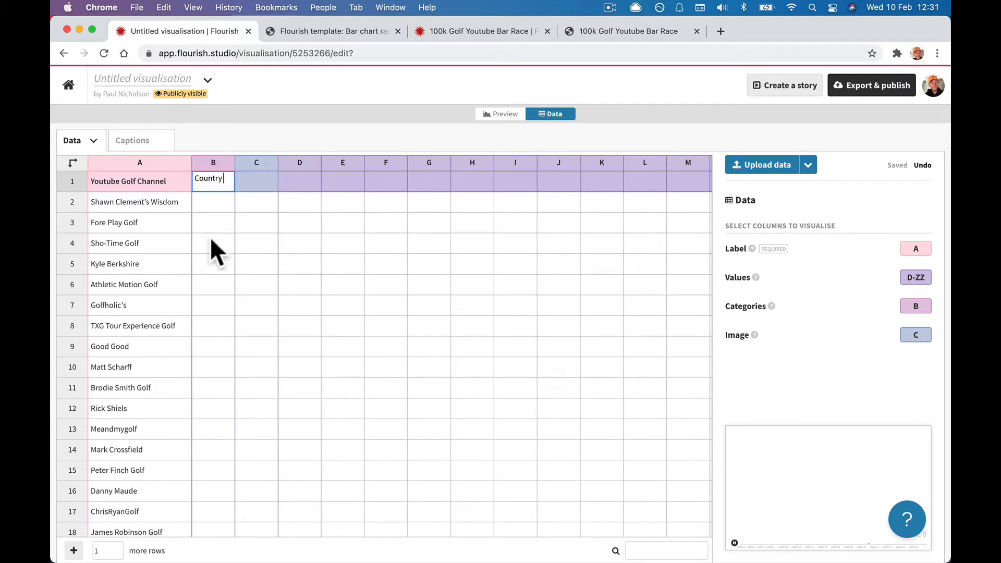
{"action": "left_click", "coordinate": [245, 256]}
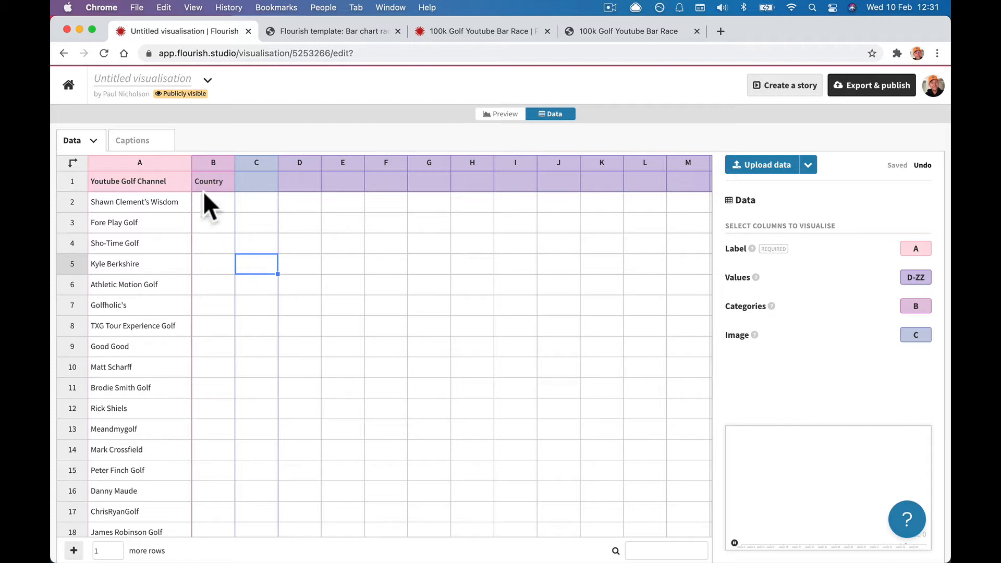
Paste the country values (USA, JAP, Uk…) into column B, undoing and redoing the paste once.
{"action": "left_click", "coordinate": [204, 162]}
{"action": "key", "text": "cmd+v"}
{"action": "scroll", "coordinate": [223, 235], "scroll_direction": "up", "scroll_amount": 15}
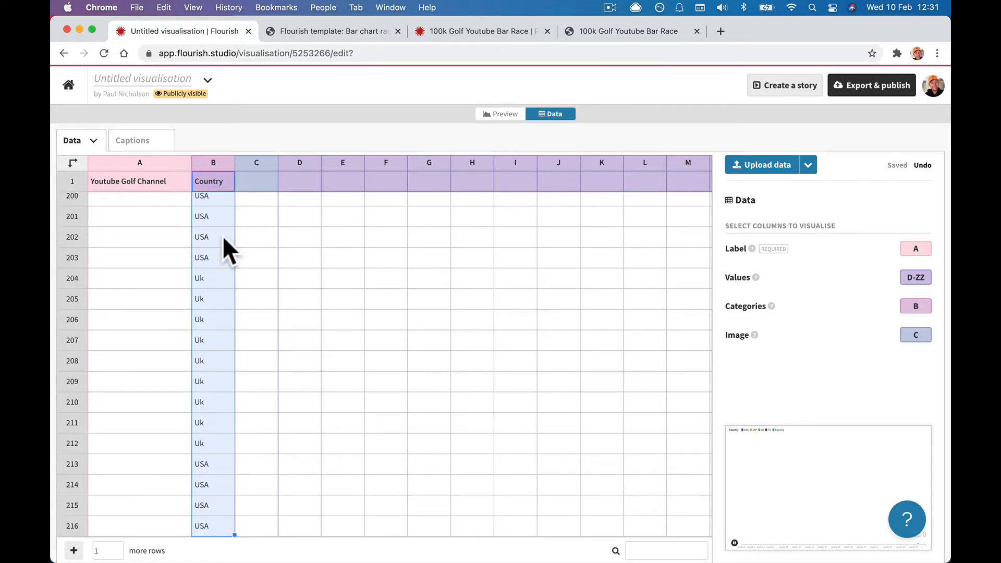
{"action": "scroll", "coordinate": [224, 236], "scroll_direction": "up", "scroll_amount": 15}
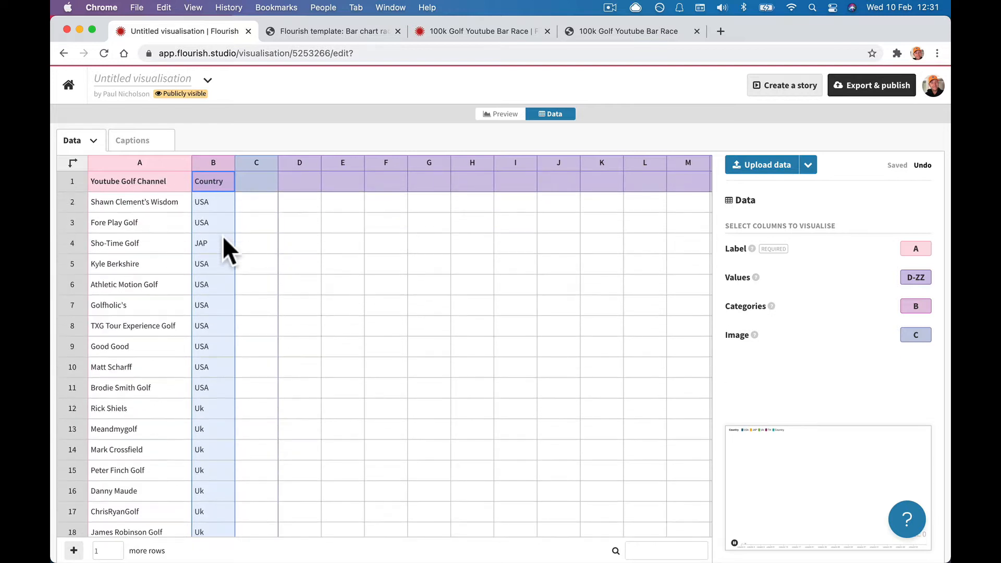
{"action": "scroll", "coordinate": [223, 236], "scroll_direction": "down", "scroll_amount": 20}
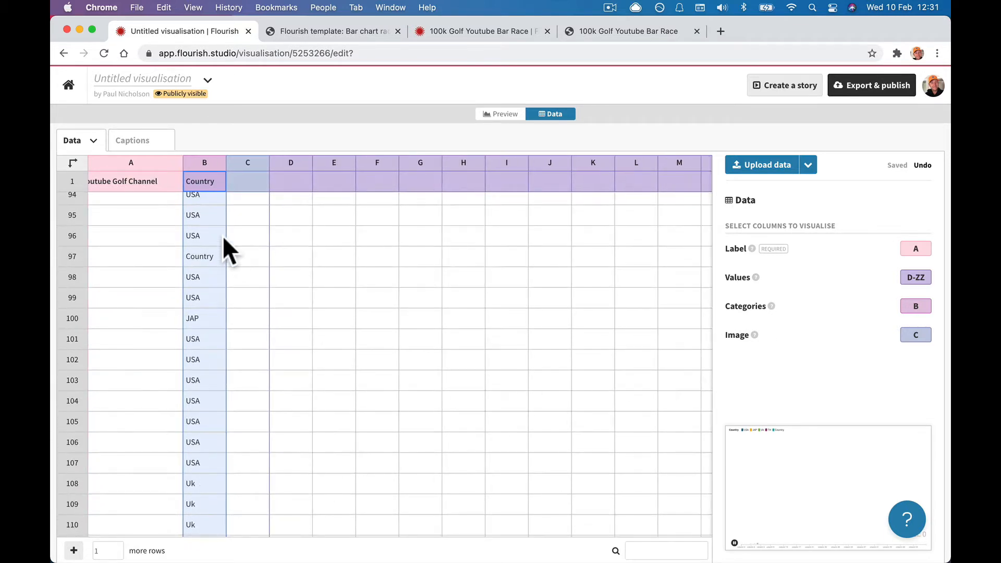
{"action": "key", "text": "super+z"}
{"action": "scroll", "coordinate": [223, 235], "scroll_direction": "up", "scroll_amount": 20}
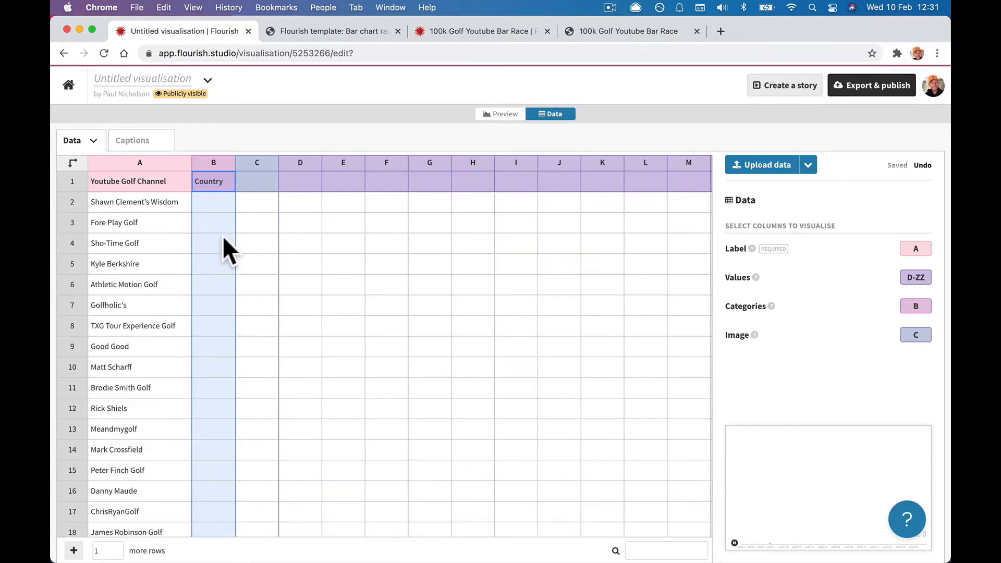
{"action": "left_click", "coordinate": [261, 241]}
{"action": "left_click", "coordinate": [213, 163]}
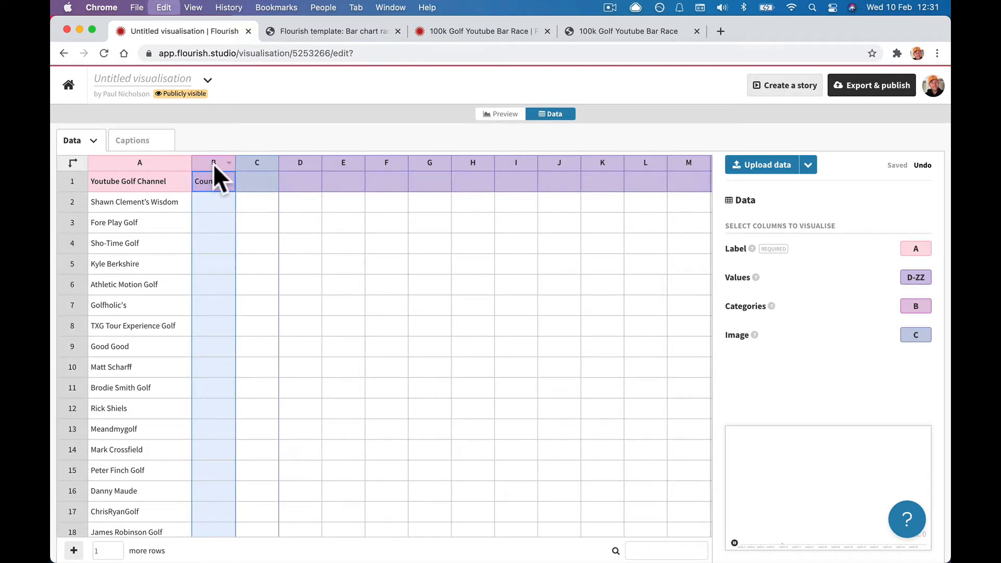
{"action": "key", "text": "super+v"}
{"action": "scroll", "coordinate": [226, 291], "scroll_direction": "up", "scroll_amount": 20}
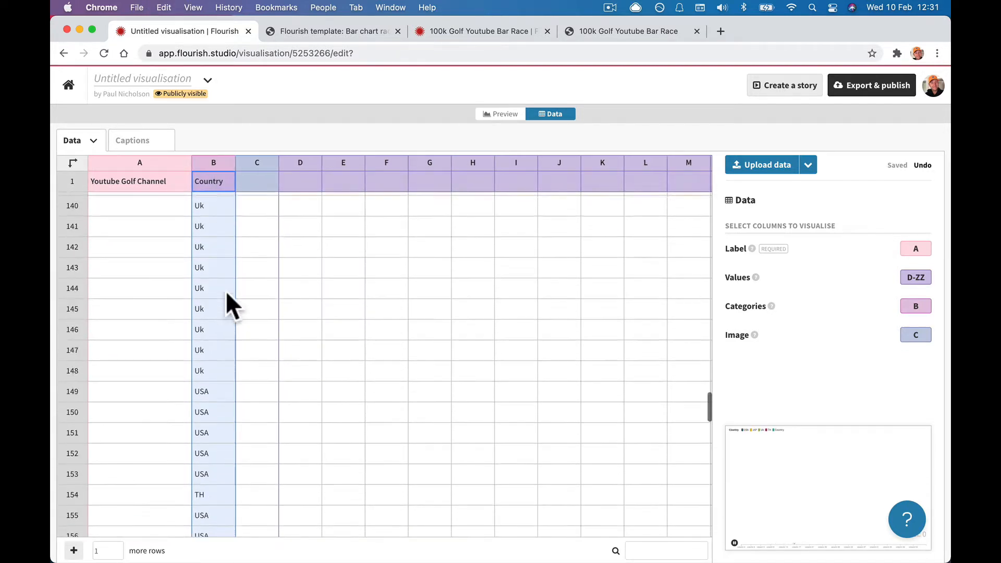
{"action": "scroll", "coordinate": [226, 289], "scroll_direction": "up", "scroll_amount": 15}
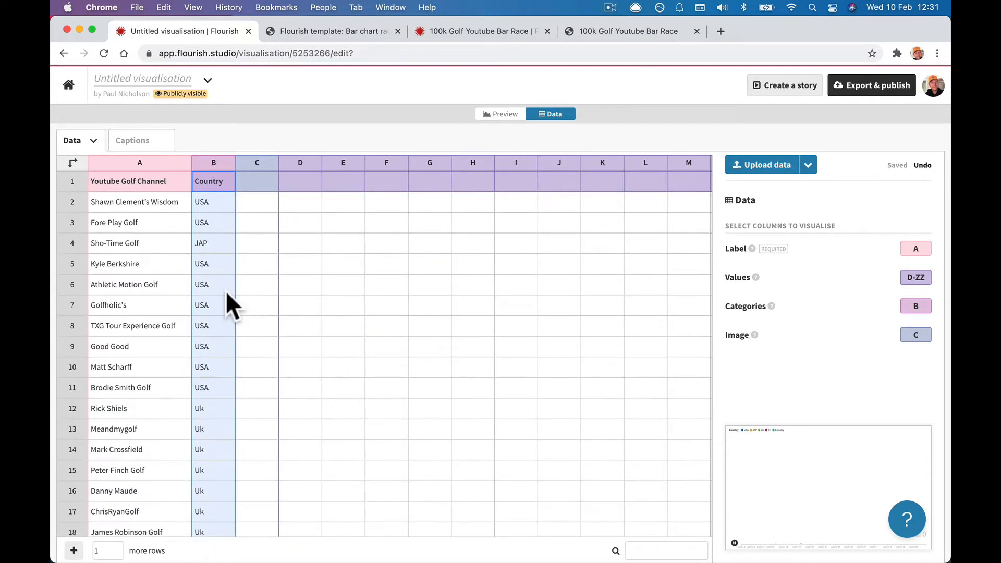
Try pasting the channel names from the 100k Golf bar race into column A.
{"action": "left_click", "coordinate": [449, 32]}
{"action": "left_click", "coordinate": [133, 162]}
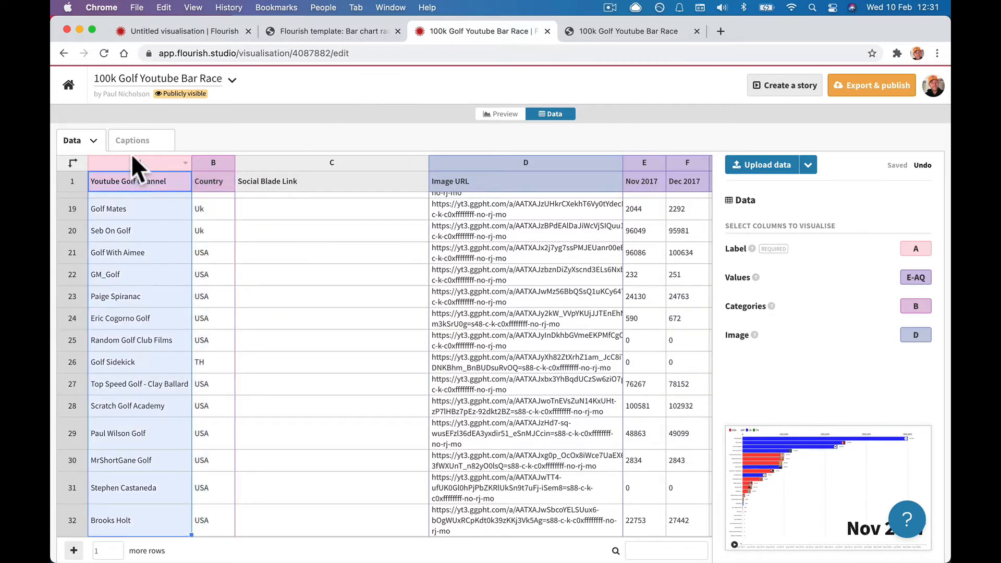
{"action": "left_click", "coordinate": [161, 31]}
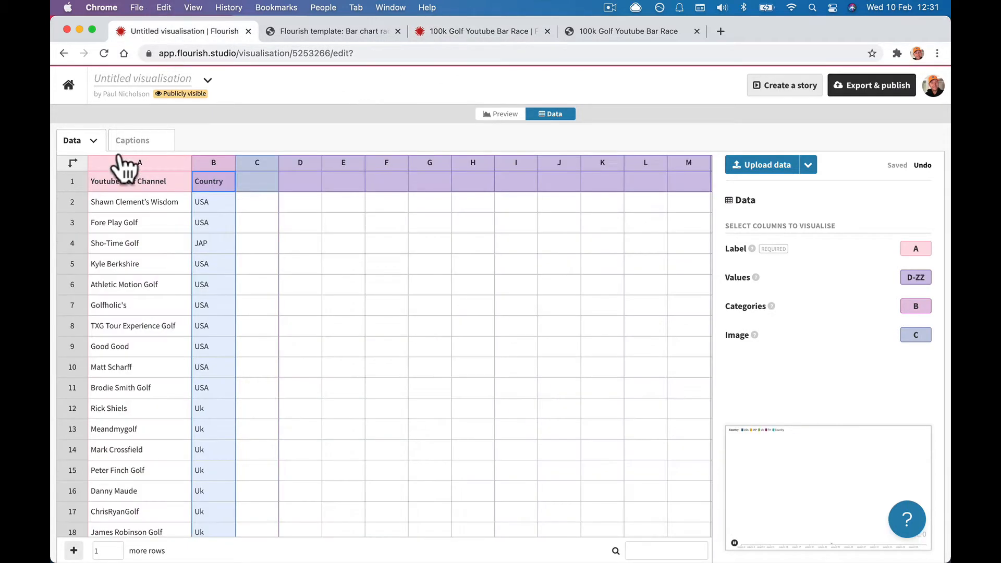
{"action": "left_click", "coordinate": [121, 161]}
{"action": "key", "text": "super+v"}
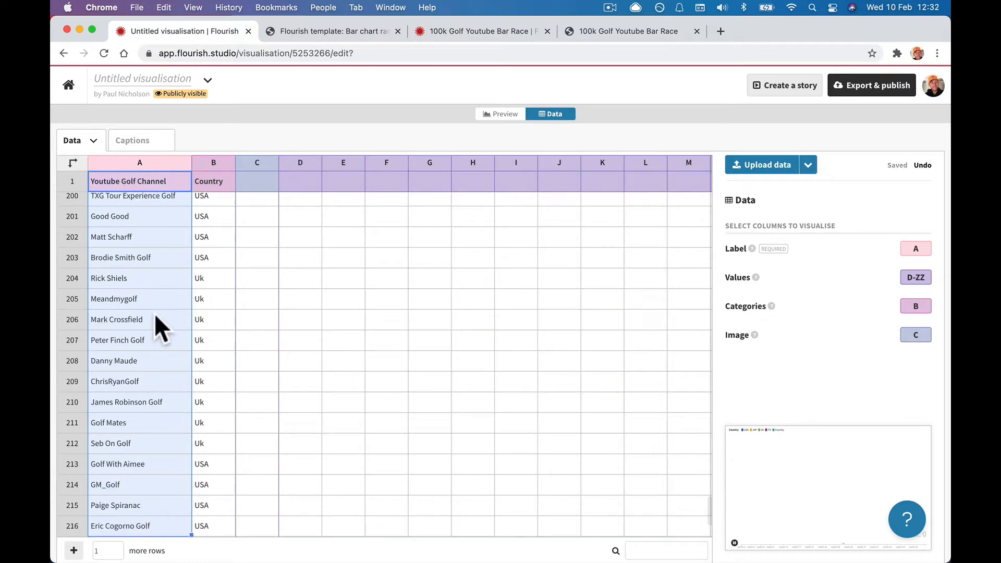
{"action": "scroll", "coordinate": [154, 314], "scroll_direction": "up", "scroll_amount": 12}
{"action": "scroll", "coordinate": [154, 313], "scroll_direction": "up", "scroll_amount": 15}
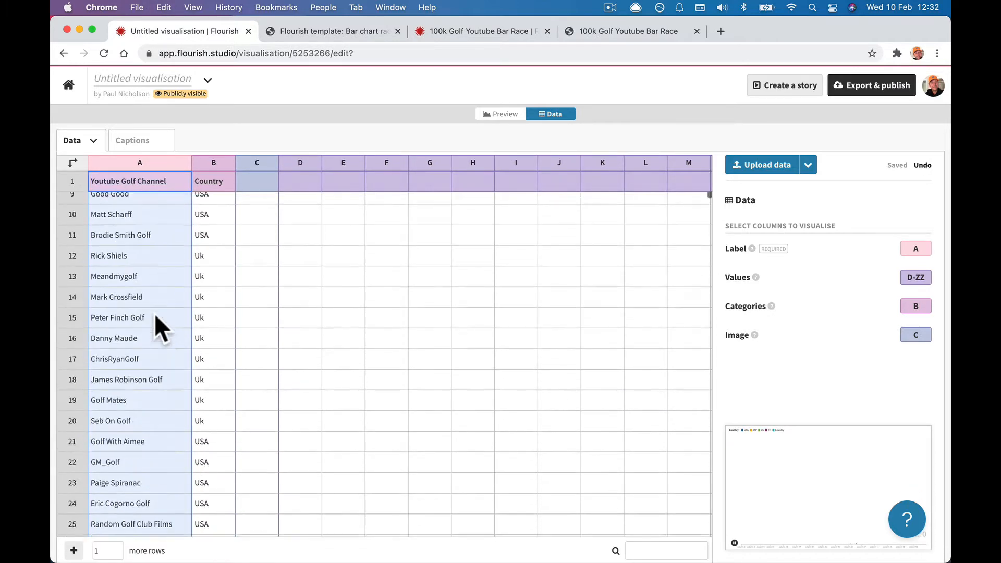
{"action": "scroll", "coordinate": [154, 314], "scroll_direction": "down", "scroll_amount": 15}
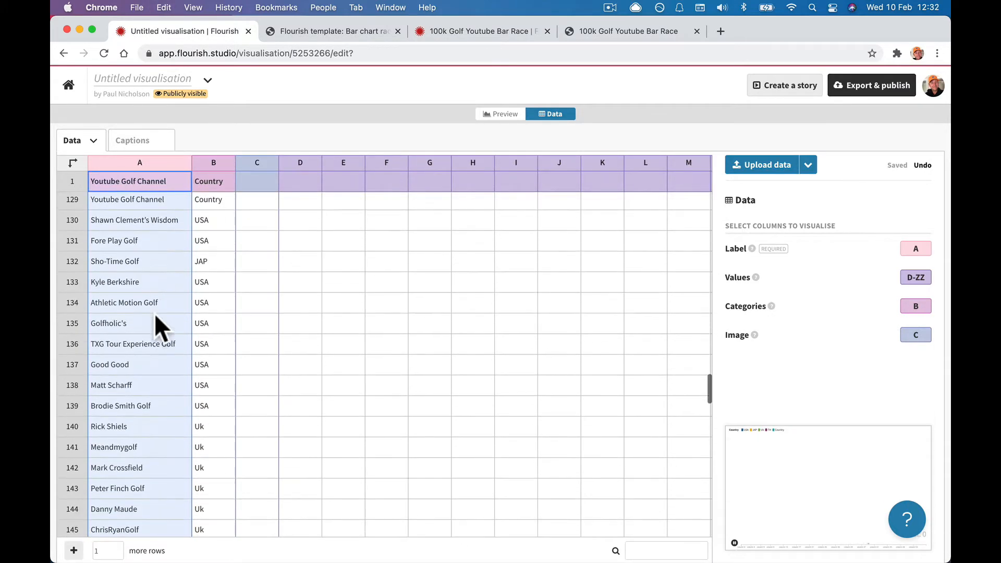
{"action": "scroll", "coordinate": [154, 314], "scroll_direction": "down", "scroll_amount": 6}
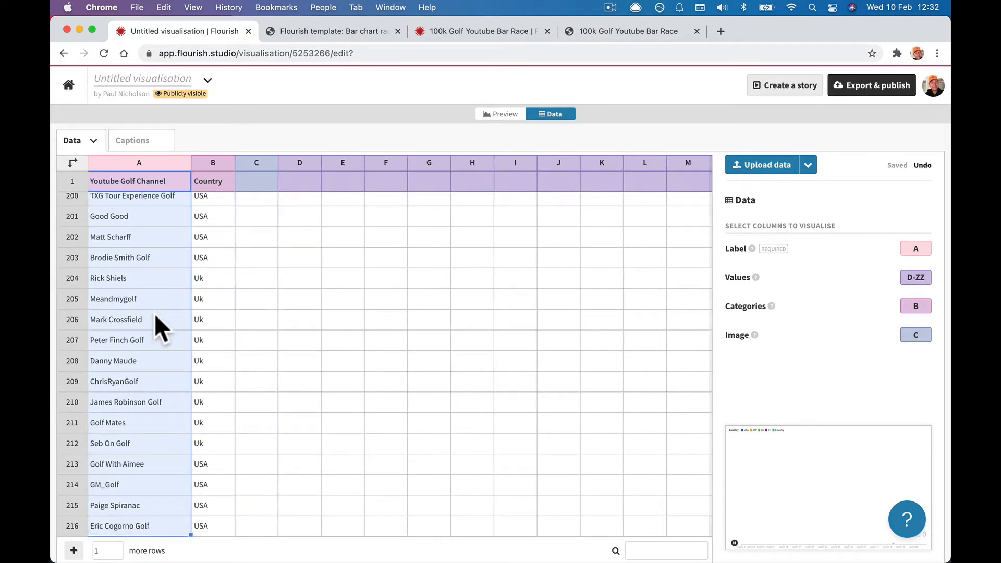
Clear all existing data from the untitled sheet.
{"action": "key", "text": "super+a"}
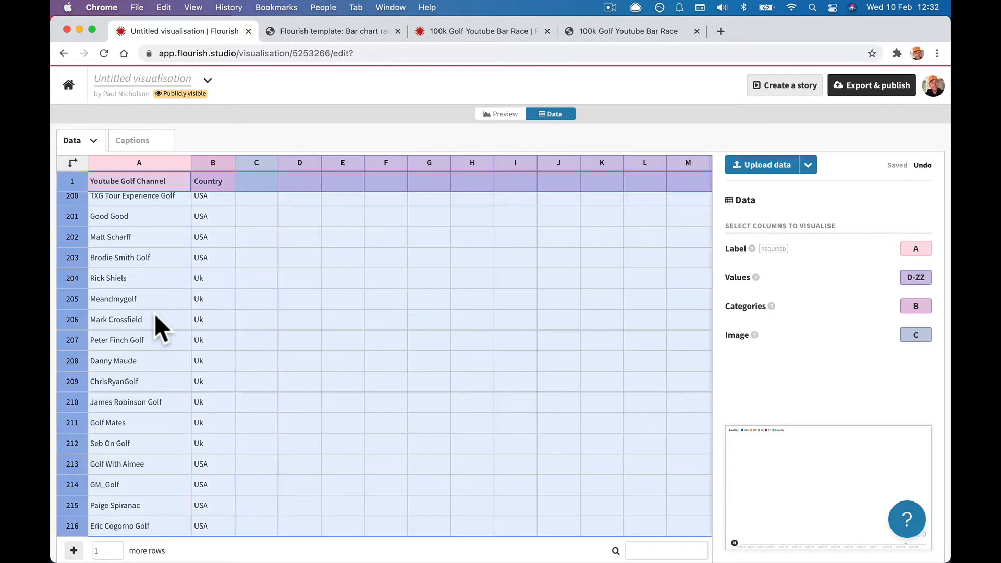
{"action": "key", "text": "BackSpace"}
{"action": "left_click", "coordinate": [231, 299]}
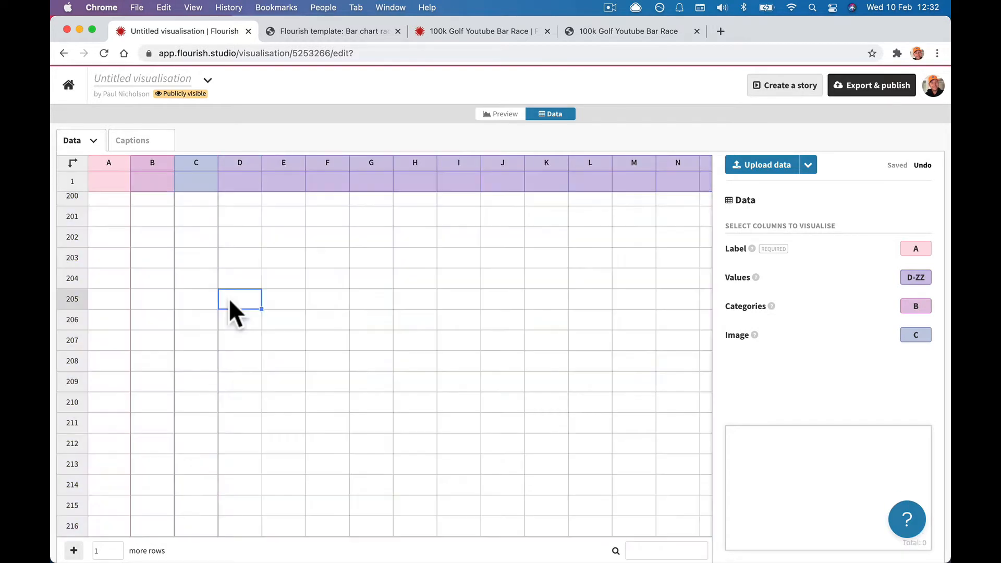
{"action": "left_click", "coordinate": [118, 176]}
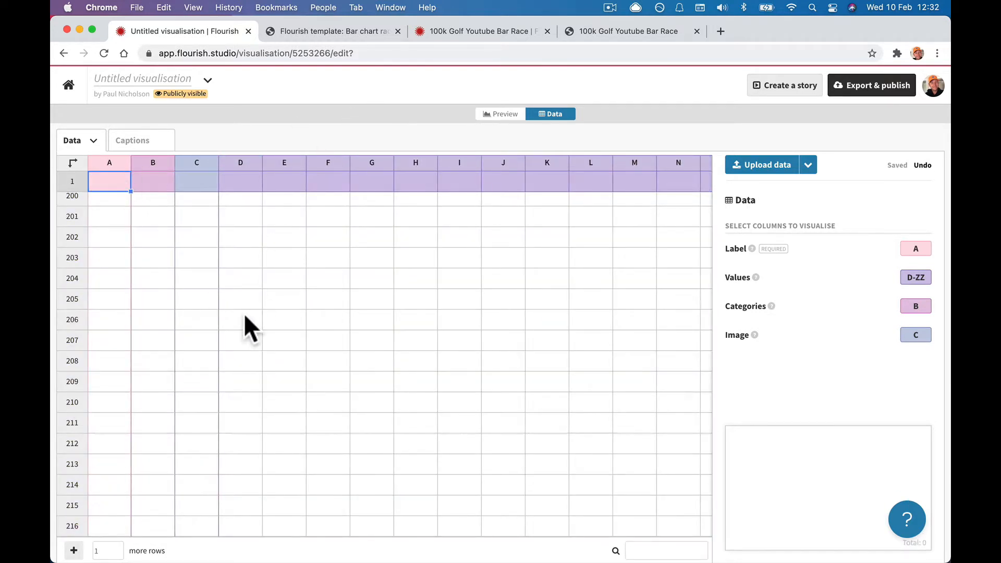
Copy the Youtube Golf Channel names from the golf bar race into column A.
{"action": "left_click", "coordinate": [471, 31]}
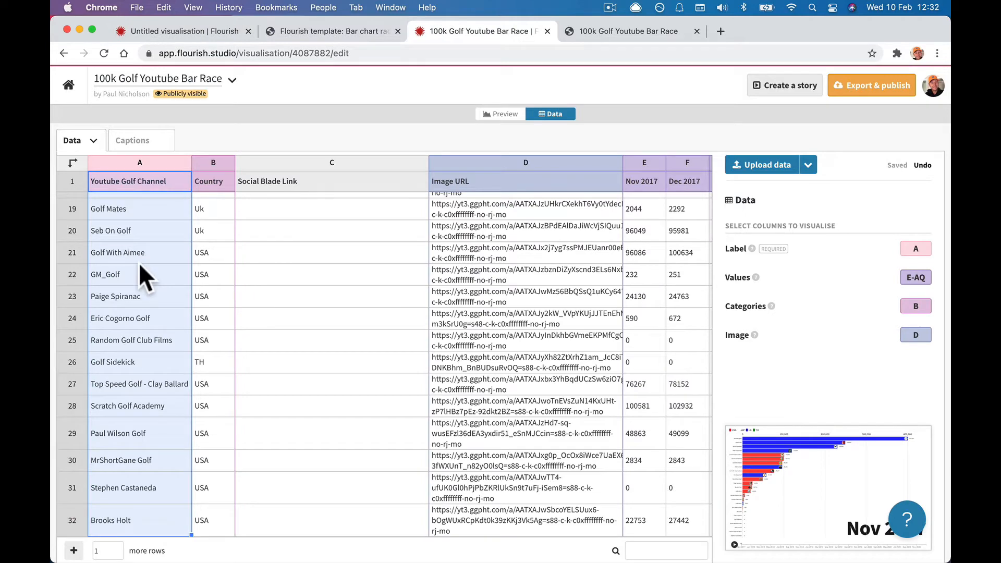
{"action": "left_click", "coordinate": [146, 152]}
{"action": "left_click", "coordinate": [145, 159]}
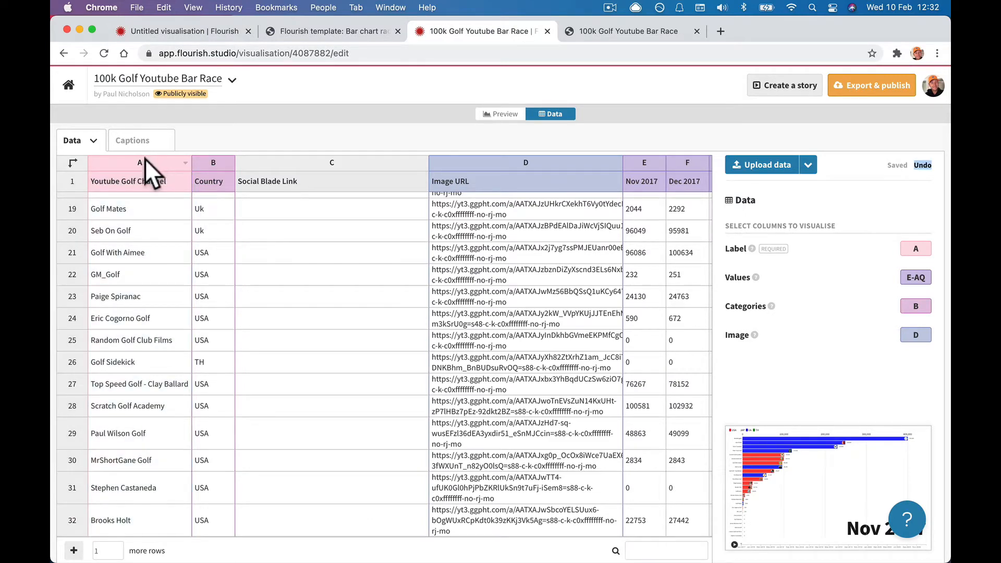
{"action": "key", "text": "super+c"}
{"action": "left_click", "coordinate": [209, 32]}
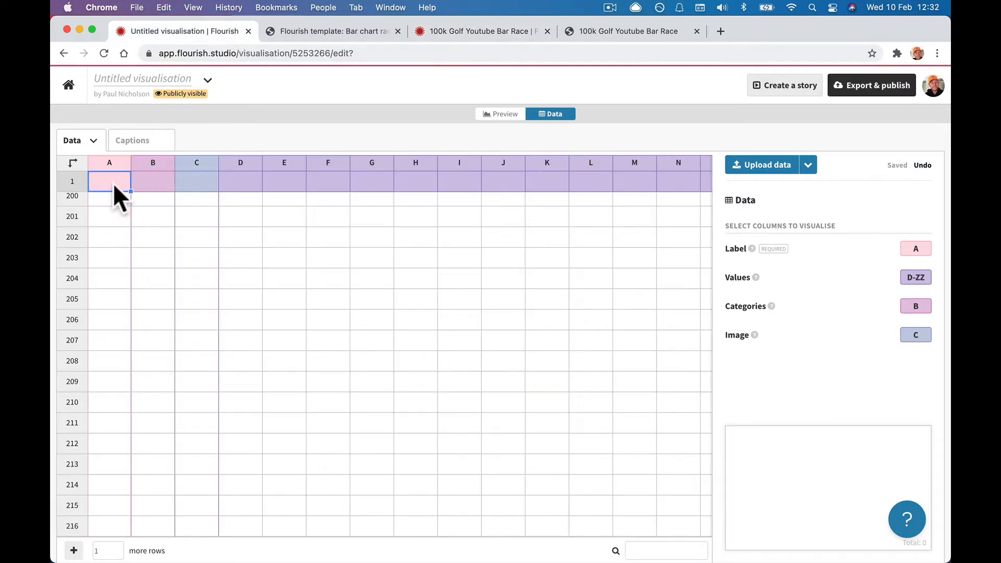
{"action": "key", "text": "super+v"}
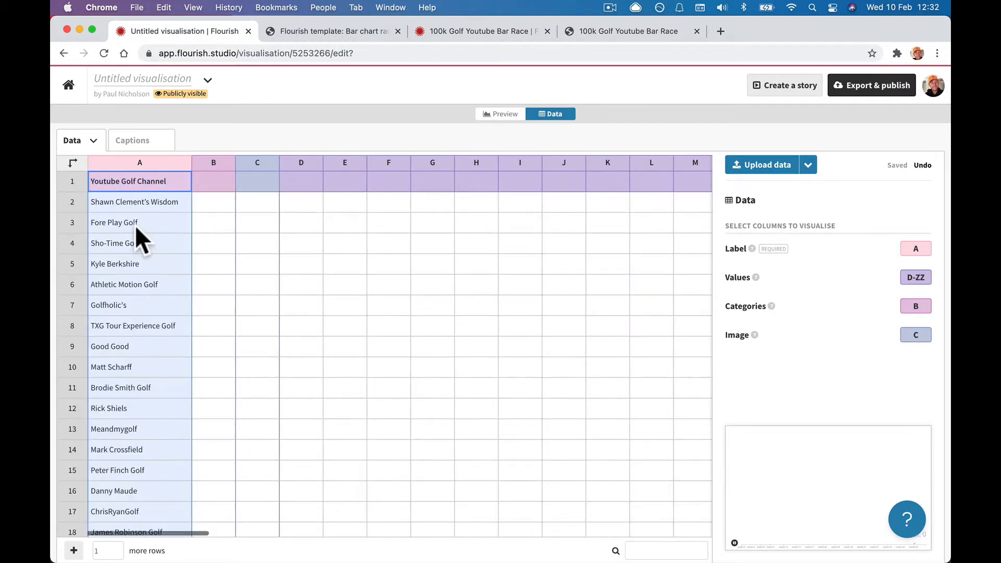
Copy the Country column from the golf bar race into column B.
{"action": "left_click", "coordinate": [496, 30]}
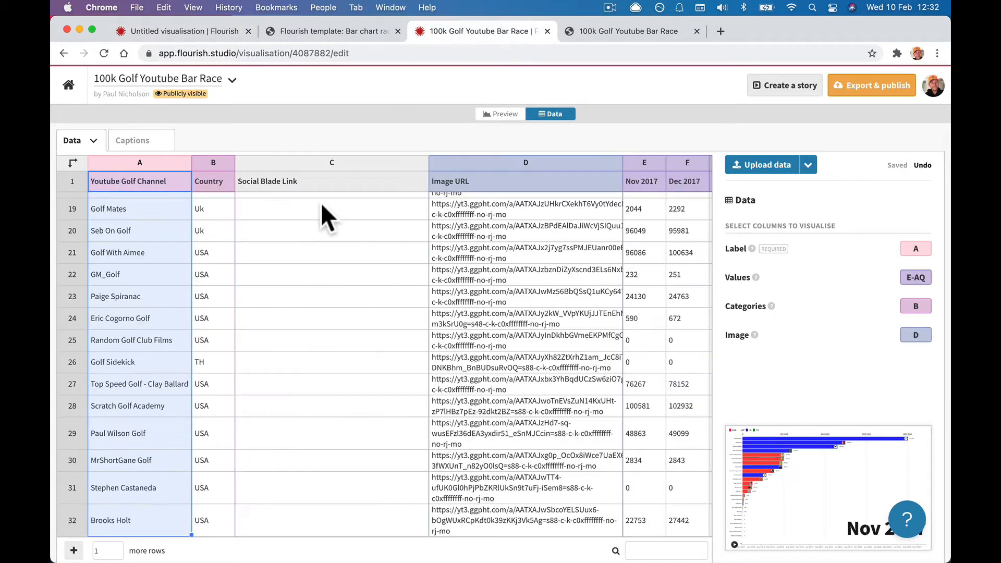
{"action": "left_click", "coordinate": [212, 161]}
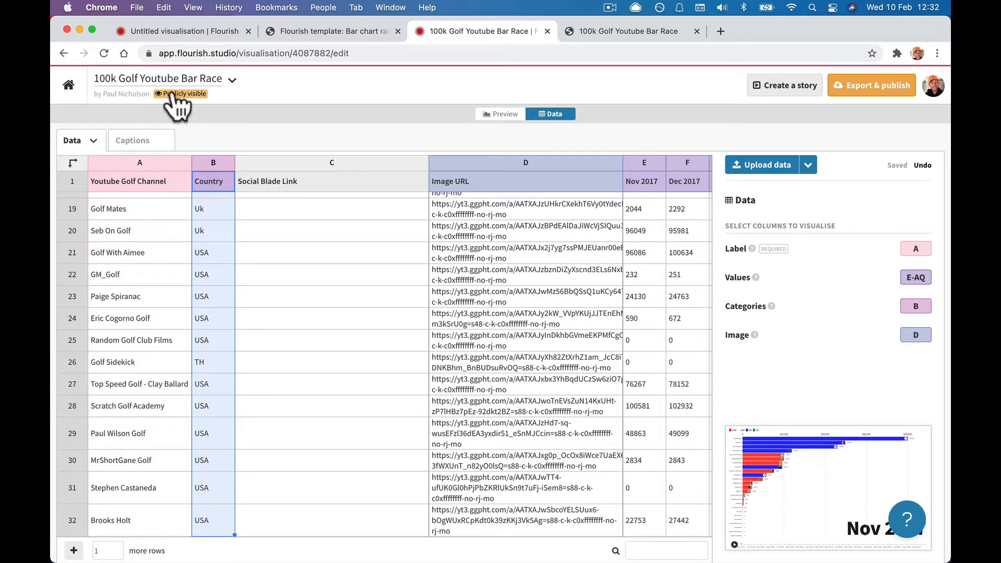
{"action": "left_click", "coordinate": [161, 33]}
{"action": "left_click", "coordinate": [214, 180]}
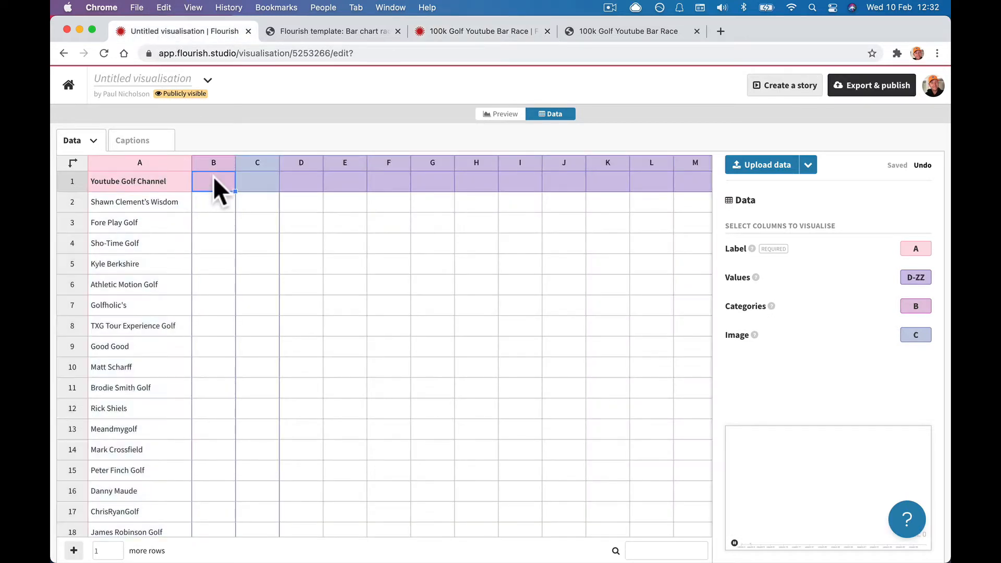
{"action": "key", "text": "super+v"}
Remove the empty rows 33 through 216 below the channel data.
{"action": "scroll", "coordinate": [224, 249], "scroll_direction": "down", "scroll_amount": 6}
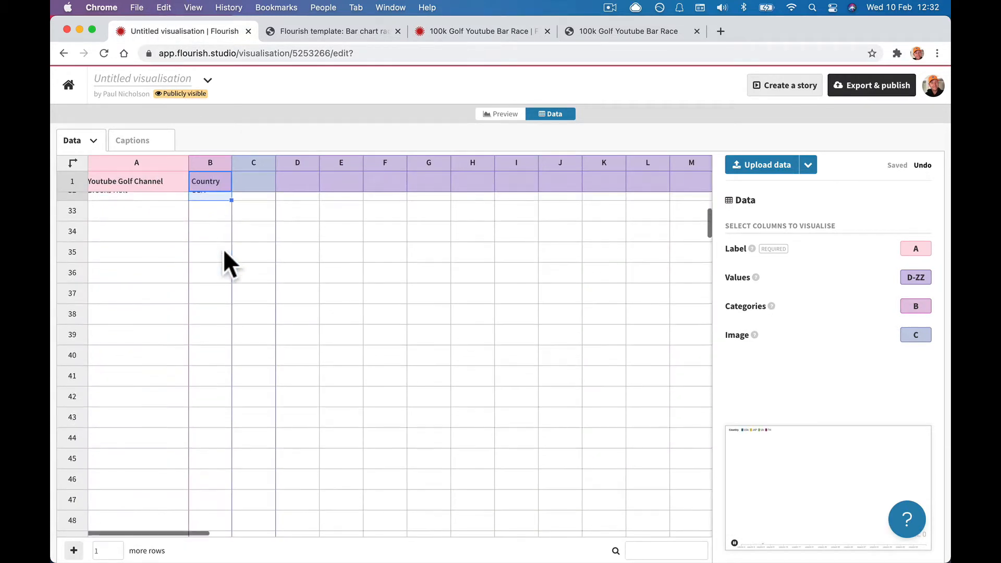
{"action": "scroll", "coordinate": [223, 249], "scroll_direction": "up", "scroll_amount": 5}
{"action": "scroll", "coordinate": [224, 251], "scroll_direction": "up", "scroll_amount": 6}
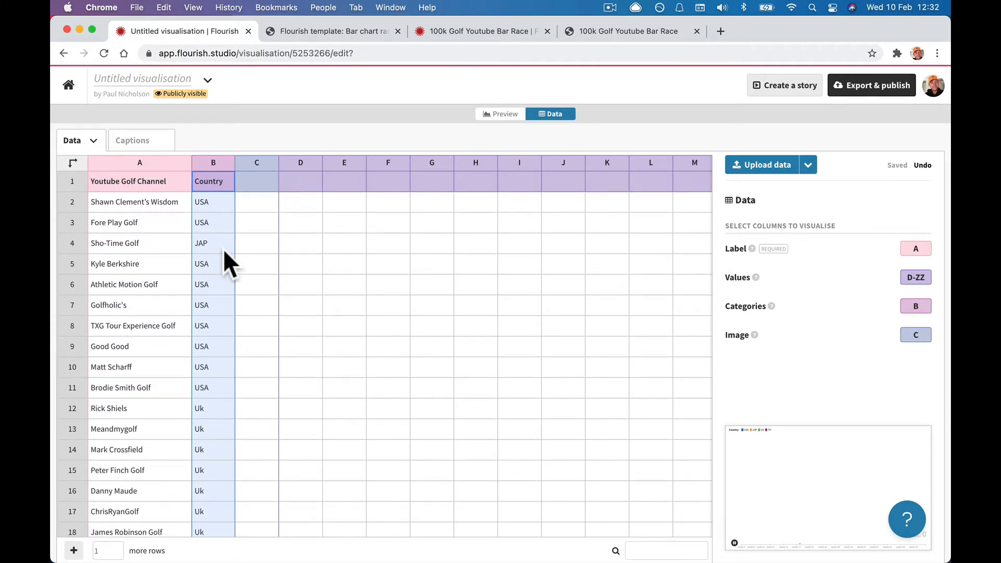
{"action": "scroll", "coordinate": [224, 252], "scroll_direction": "down", "scroll_amount": 20}
{"action": "scroll", "coordinate": [223, 249], "scroll_direction": "up", "scroll_amount": 12}
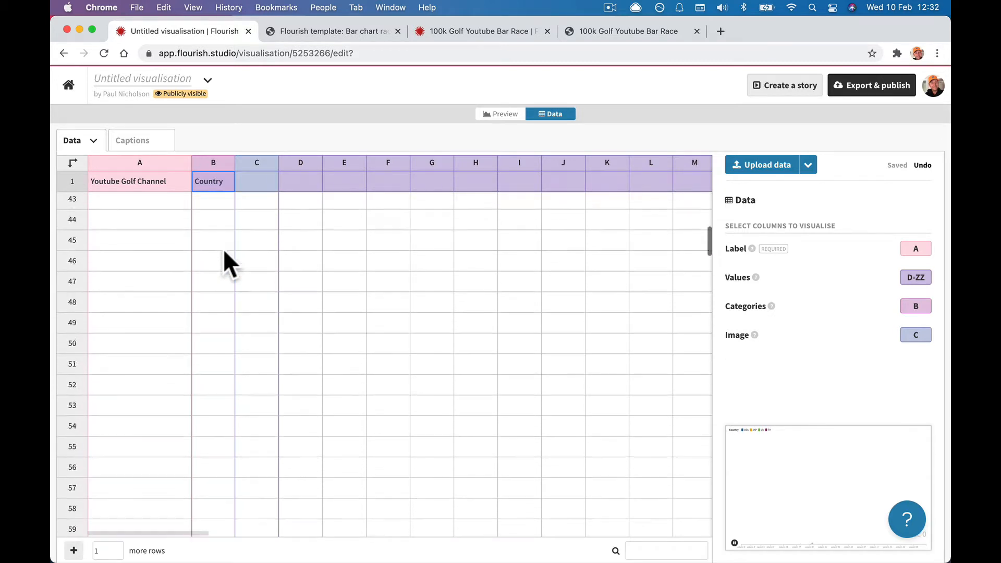
{"action": "left_click", "coordinate": [71, 255]}
{"action": "scroll", "coordinate": [114, 318], "scroll_direction": "down", "scroll_amount": 8}
{"action": "scroll", "coordinate": [116, 321], "scroll_direction": "down", "scroll_amount": 20}
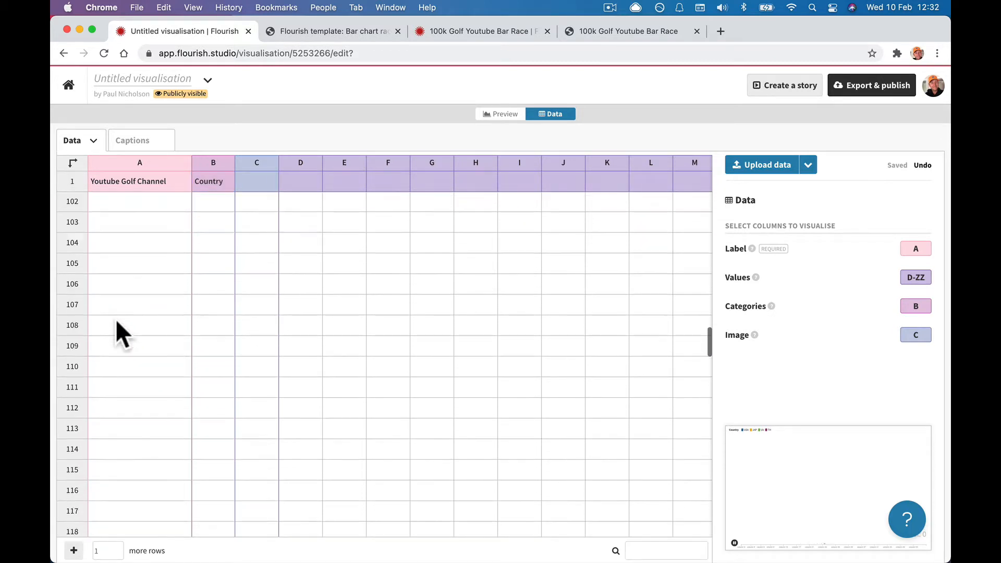
{"action": "scroll", "coordinate": [115, 318], "scroll_direction": "down", "scroll_amount": 1}
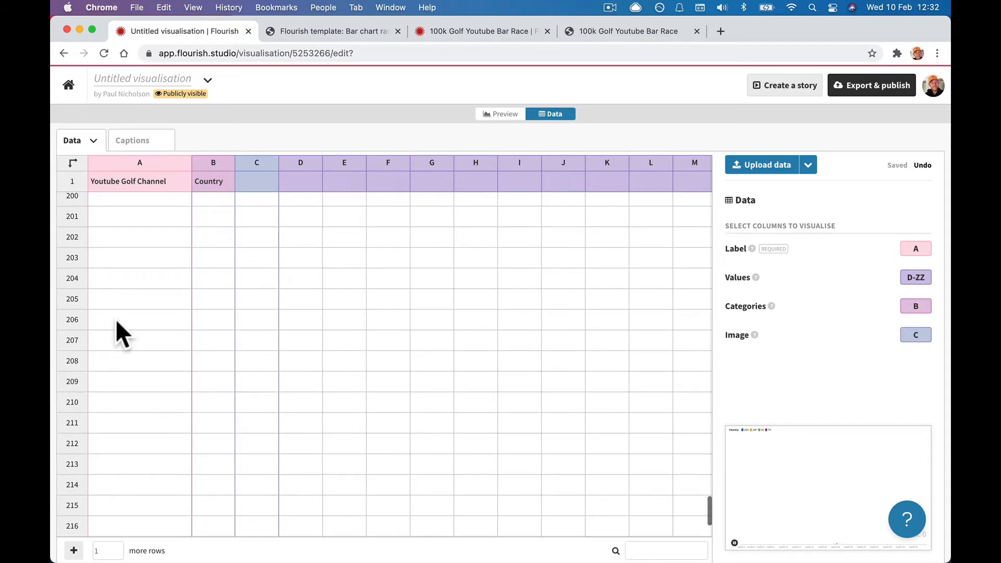
{"action": "left_click", "coordinate": [73, 525], "text": "shift"}
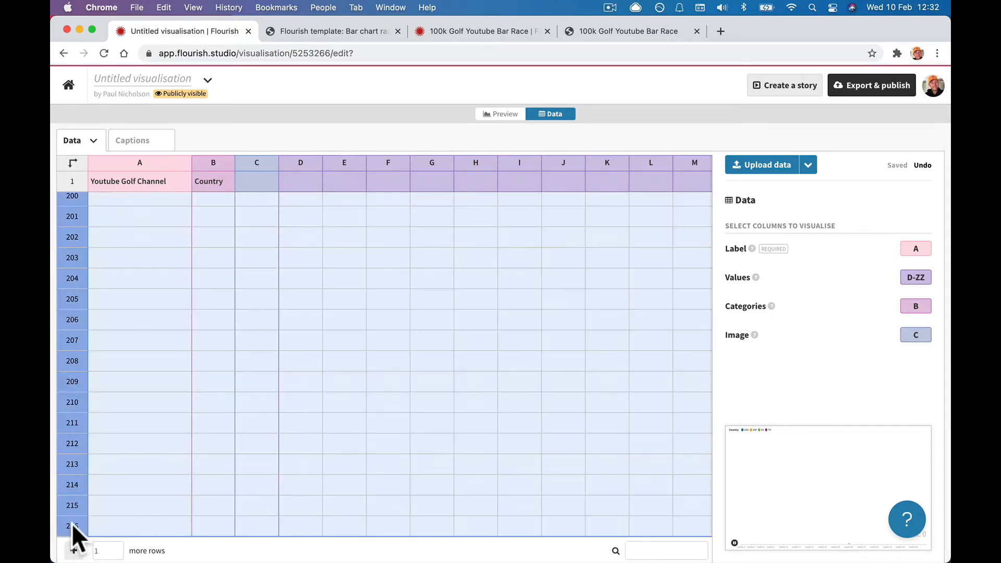
{"action": "right_click", "coordinate": [73, 525]}
{"action": "left_click", "coordinate": [119, 415]}
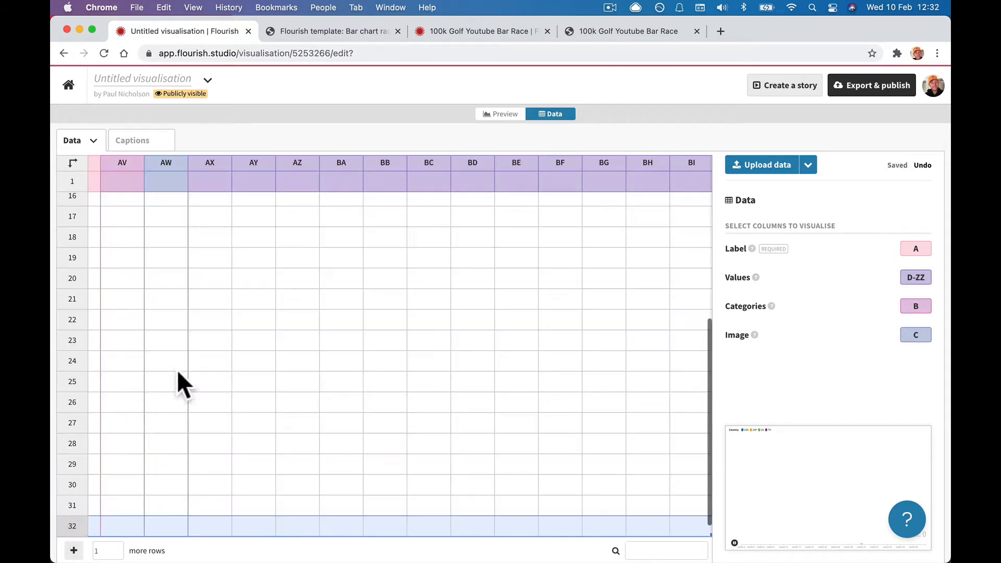
Compare the sheet's columns against the golf bar race data, then return.
{"action": "scroll", "coordinate": [192, 361], "scroll_direction": "left", "scroll_amount": 10}
{"action": "scroll", "coordinate": [192, 361], "scroll_direction": "left", "scroll_amount": 10}
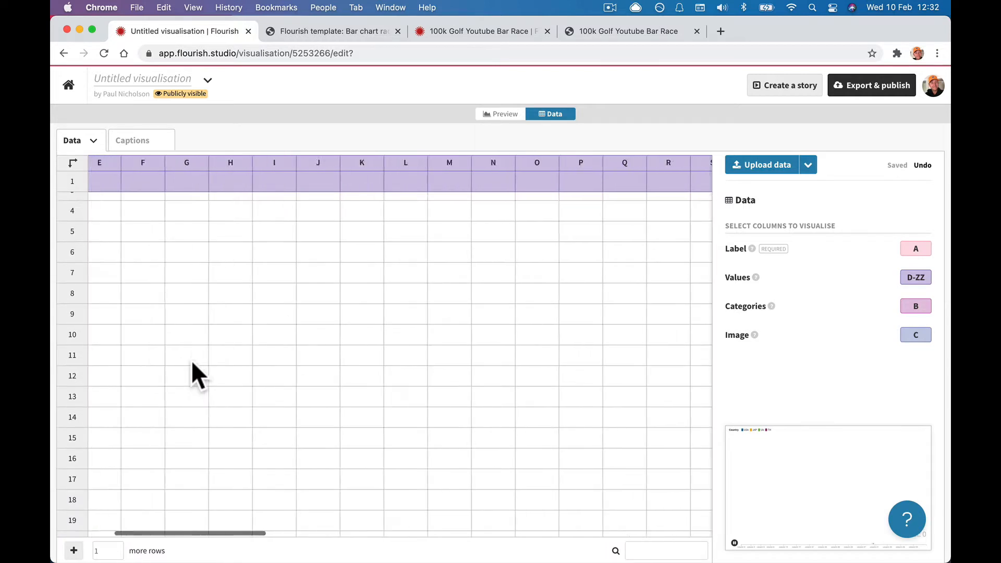
{"action": "scroll", "coordinate": [192, 361], "scroll_direction": "up", "scroll_amount": 1}
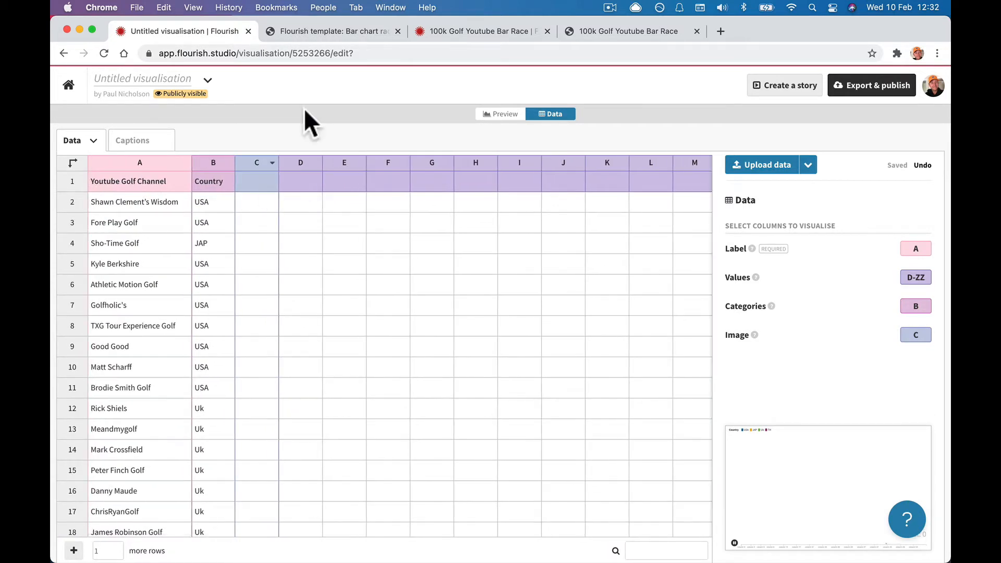
{"action": "left_click", "coordinate": [456, 30]}
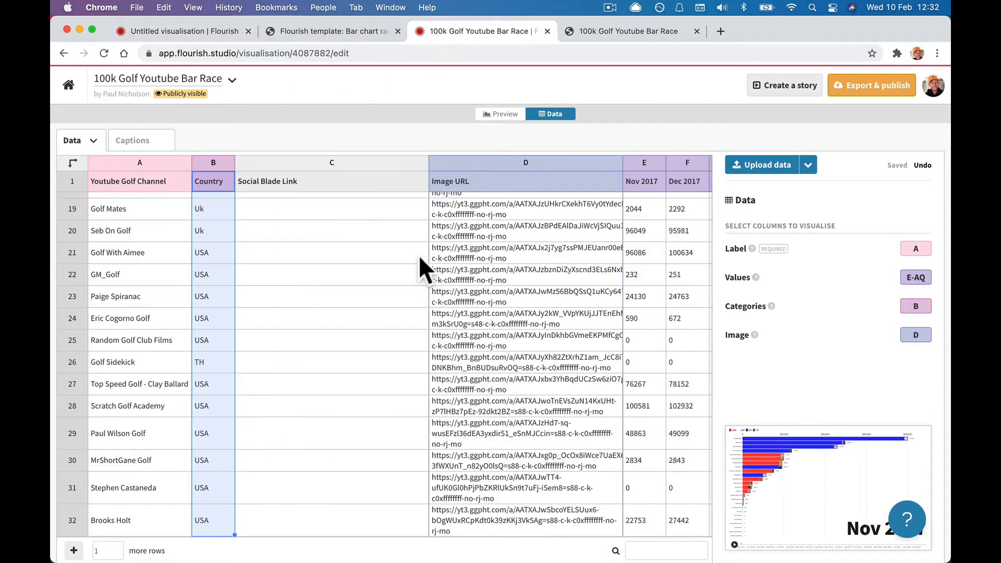
{"action": "scroll", "coordinate": [375, 242], "scroll_direction": "up", "scroll_amount": 10}
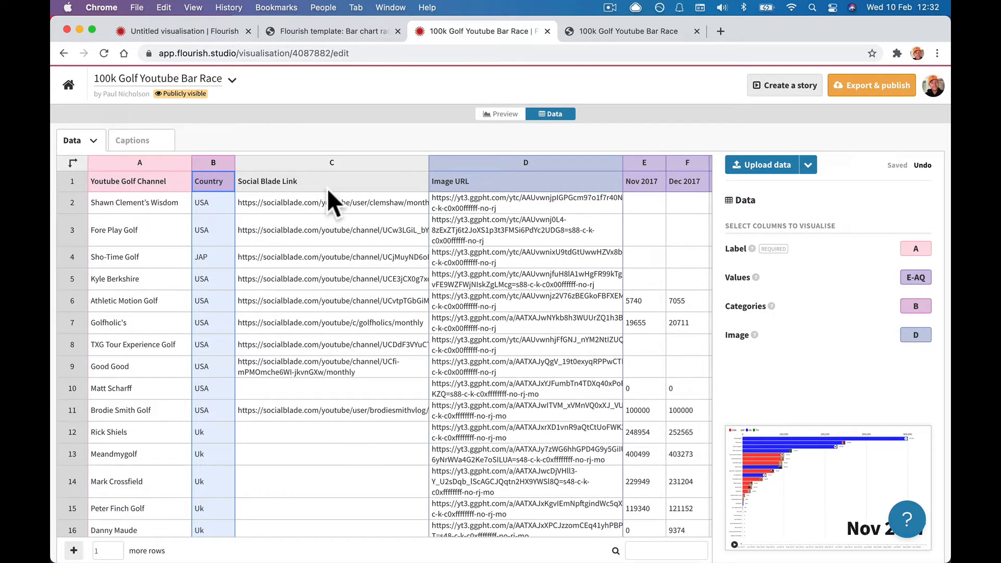
{"action": "left_click", "coordinate": [186, 31]}
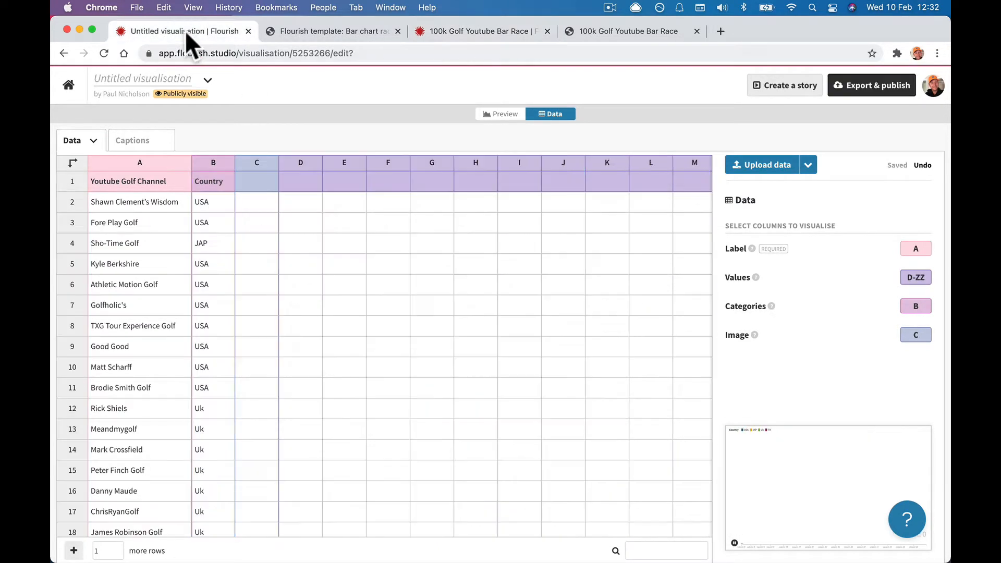
Insert a new column C and head it 'Website'.
{"action": "right_click", "coordinate": [248, 160]}
{"action": "left_click", "coordinate": [268, 197]}
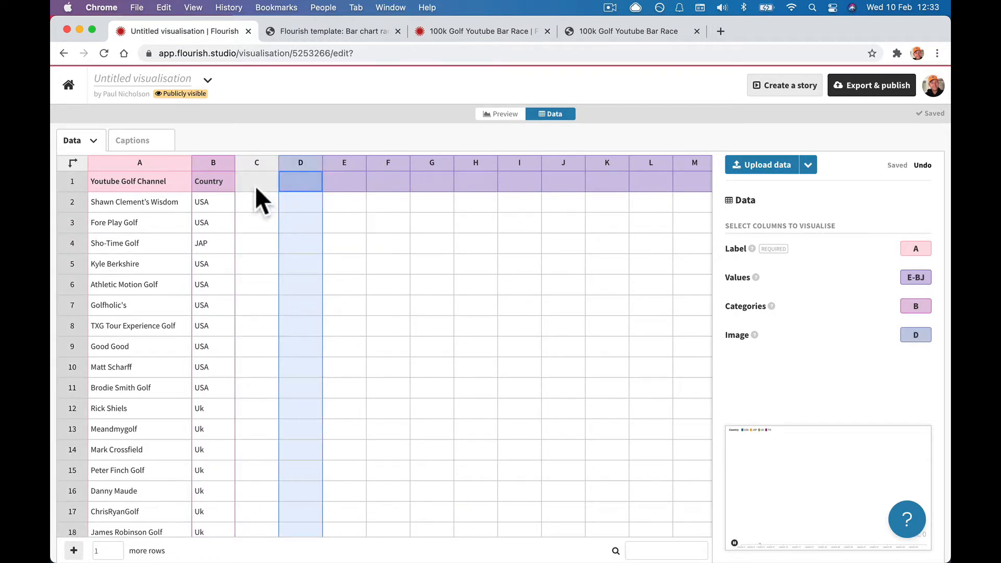
{"action": "left_click", "coordinate": [255, 188]}
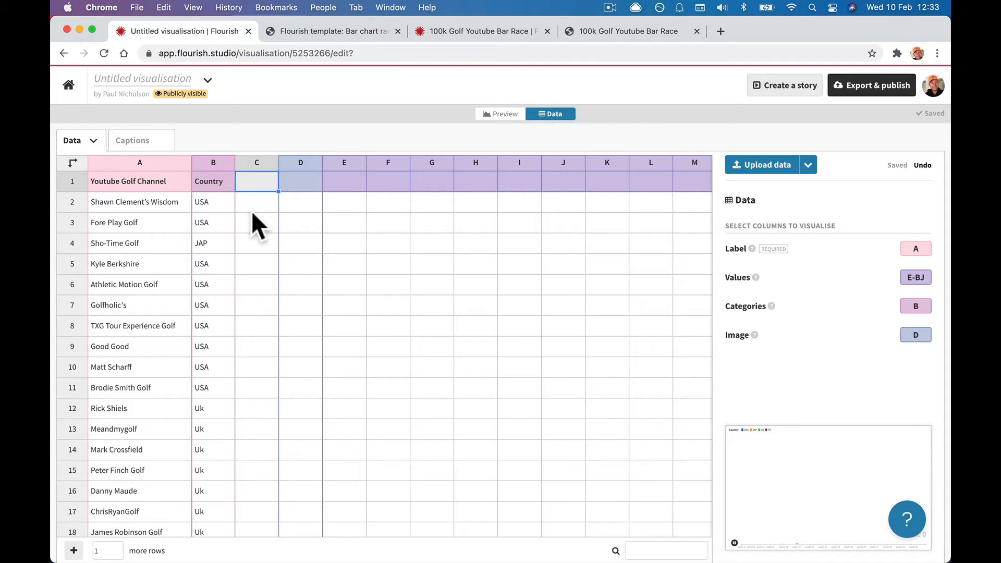
{"action": "type", "text": "Youtube Link"}
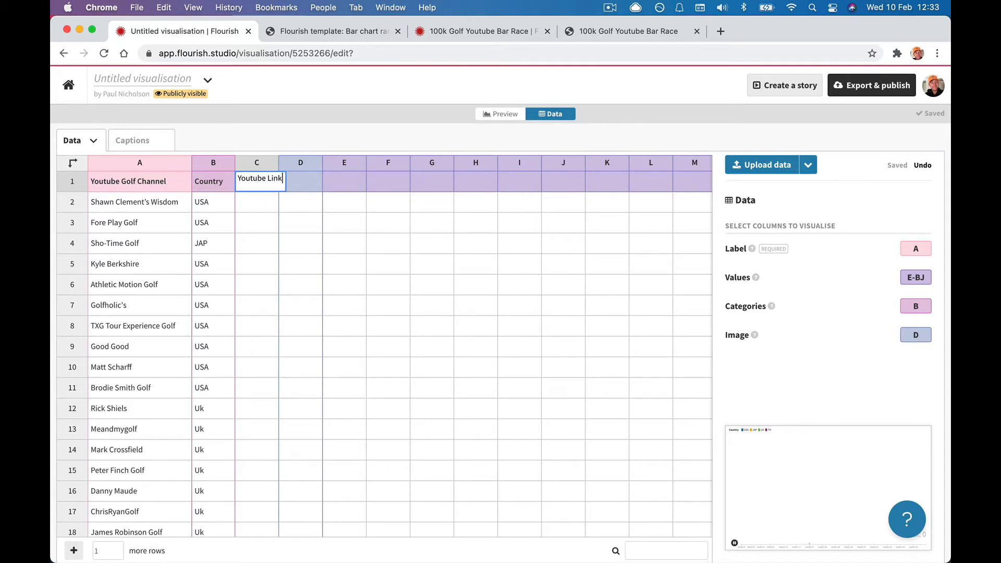
{"action": "key", "text": "Return"}
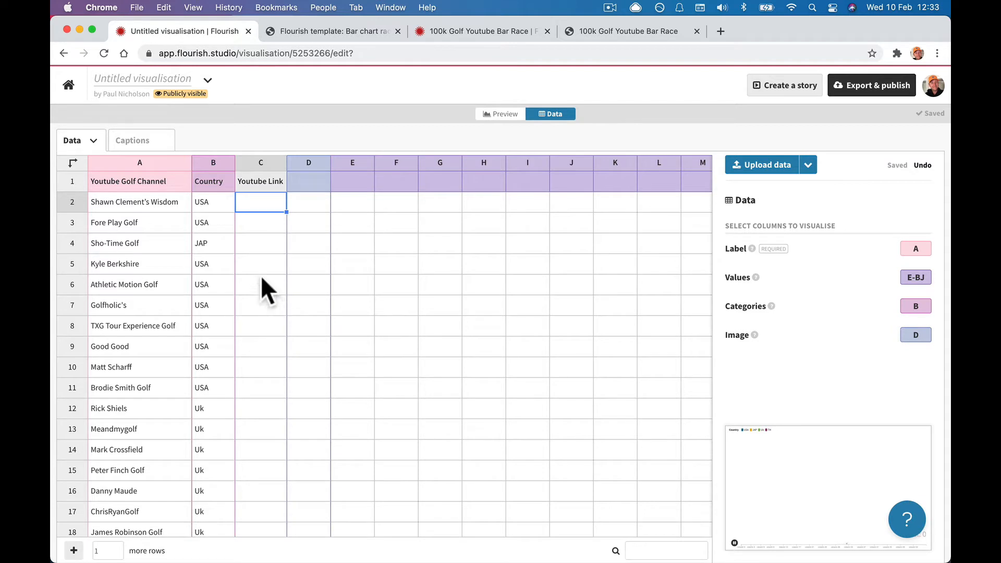
{"action": "left_click", "coordinate": [258, 181]}
{"action": "double_click", "coordinate": [257, 179]}
{"action": "type", "text": "Website"}
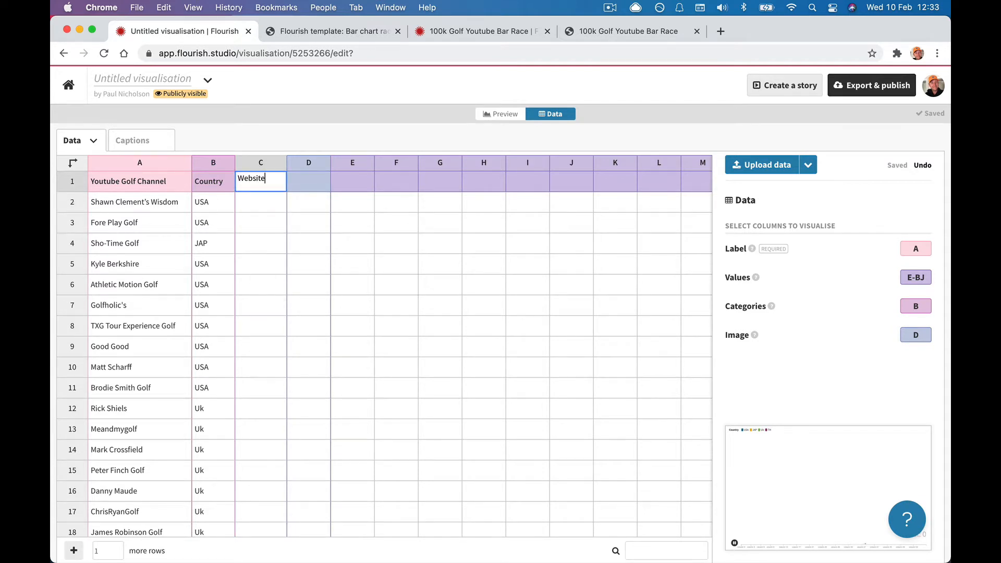
{"action": "key", "text": "Return"}
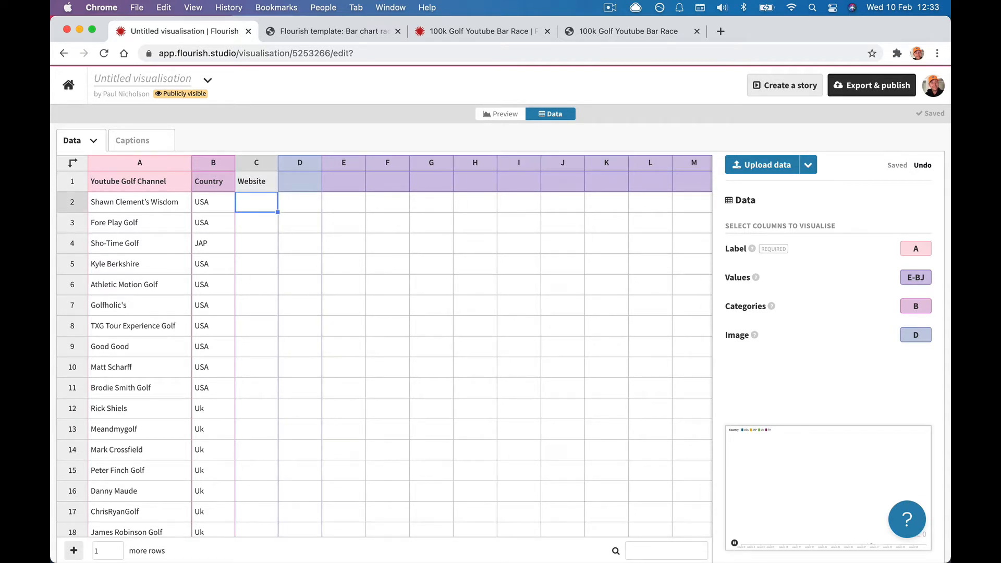
{"action": "type", "text": "https://pnuk.com"}
{"action": "key", "text": "Return"}
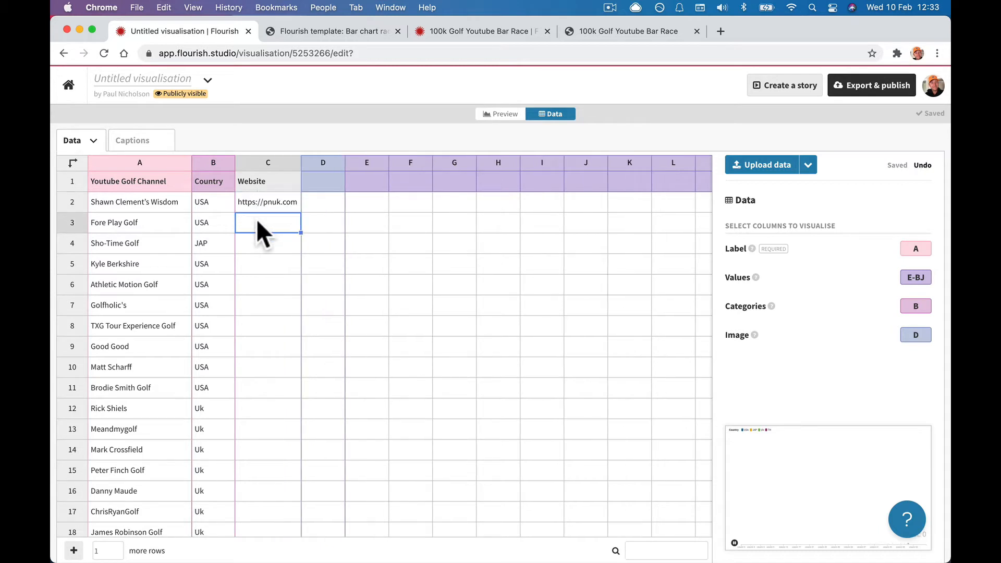
{"action": "type", "text": "https://forum.pnuk.com"}
{"action": "key", "text": "Tab"}
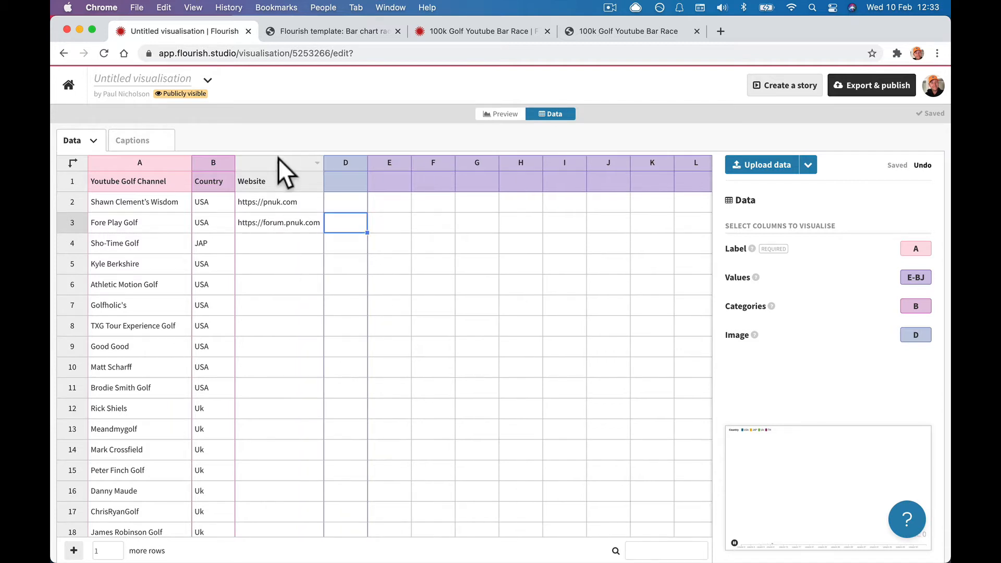
{"action": "left_click", "coordinate": [278, 159]}
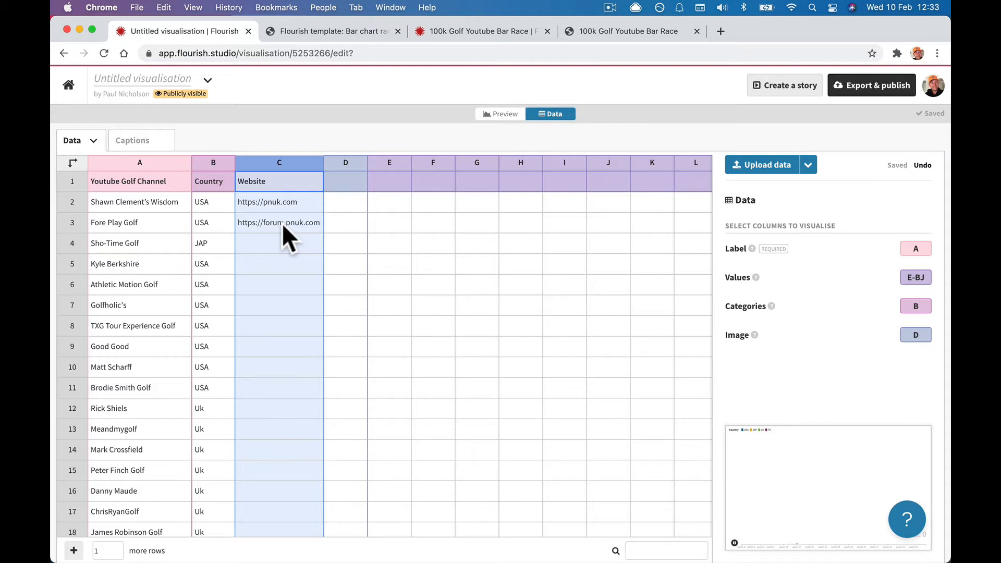
{"action": "left_click", "coordinate": [271, 199]}
{"action": "right_click", "coordinate": [271, 199]}
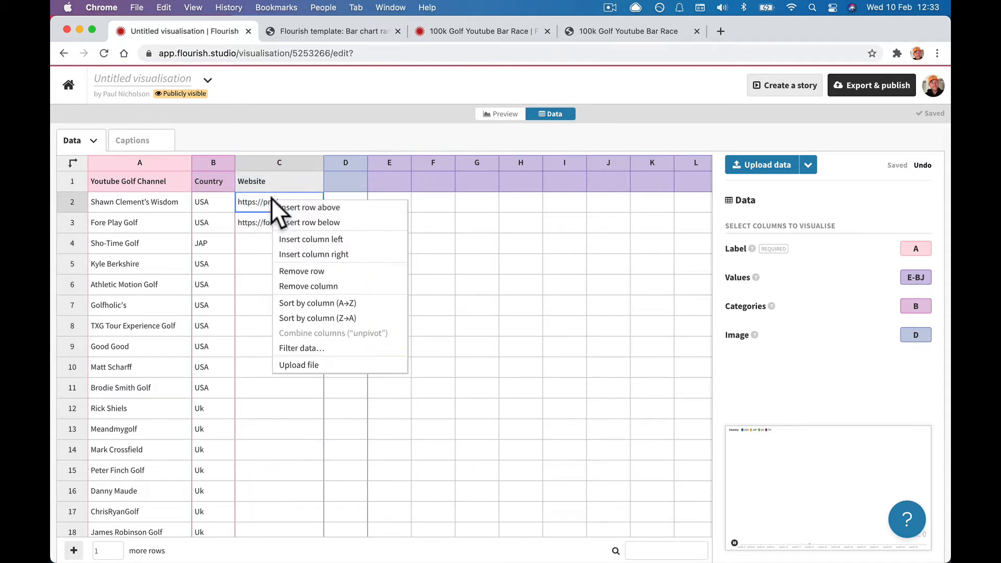
{"action": "double_click", "coordinate": [256, 199]}
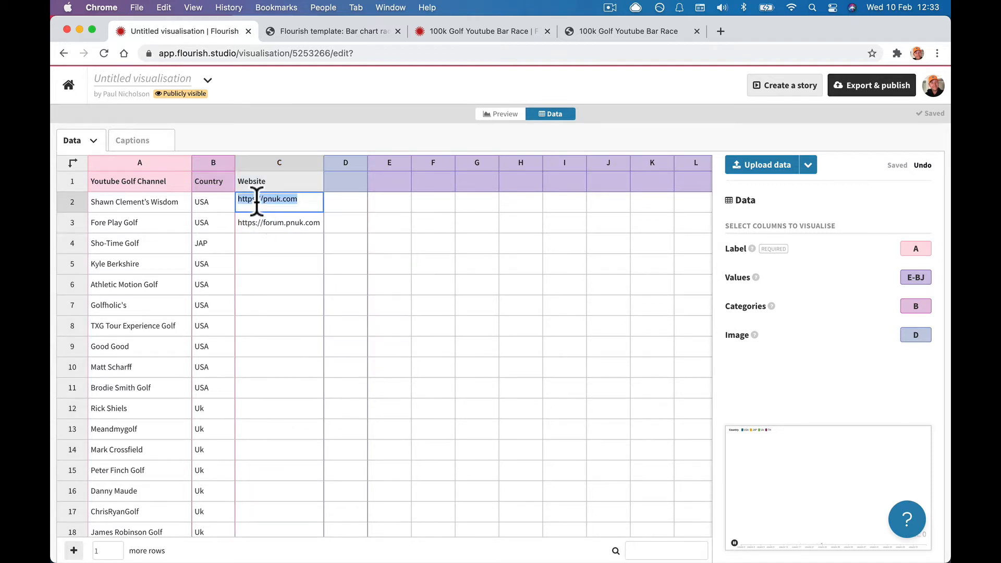
{"action": "key", "text": "super+c"}
{"action": "key", "text": "super+t"}
{"action": "key", "text": "super+v"}
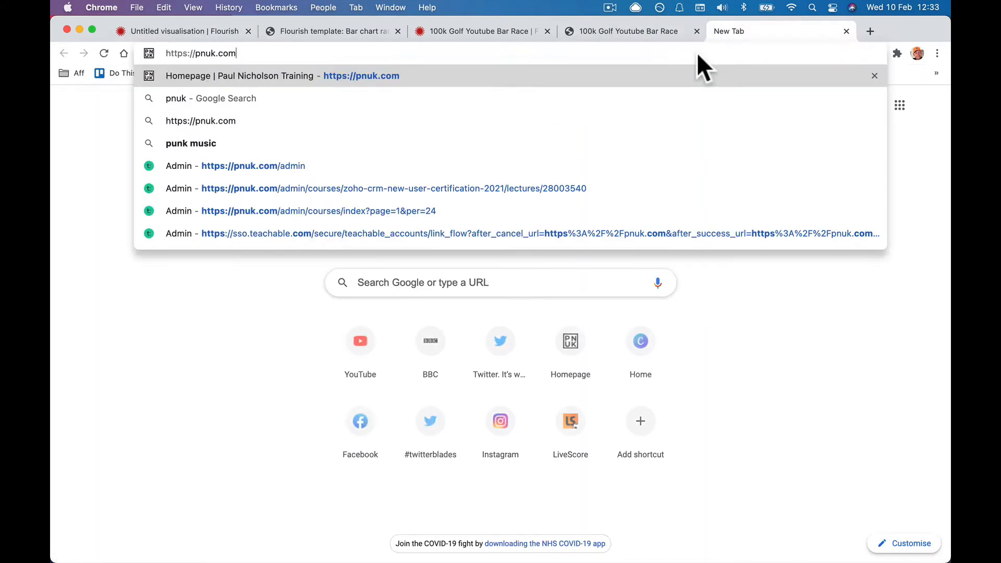
{"action": "key", "text": "Return"}
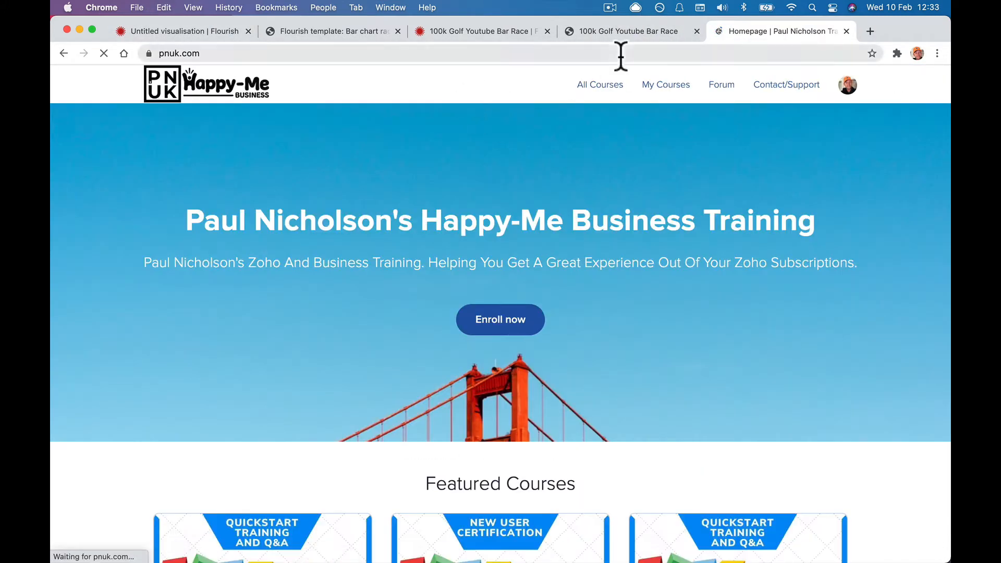
Review the golf bar race data, then copy the channel name Shawn Clement's Wisdom from A2.
{"action": "left_click", "coordinate": [624, 33]}
{"action": "left_click", "coordinate": [331, 28]}
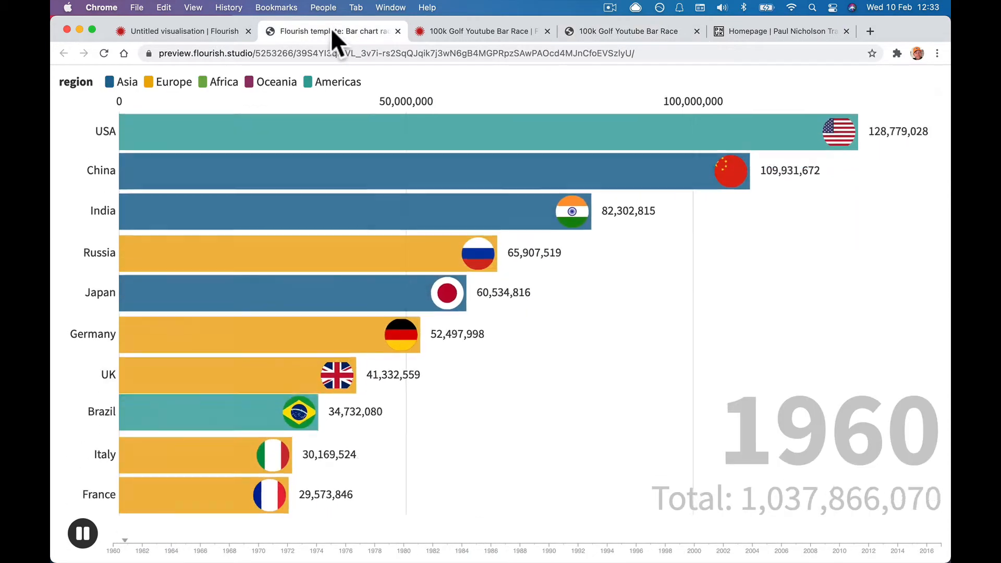
{"action": "left_click", "coordinate": [198, 33]}
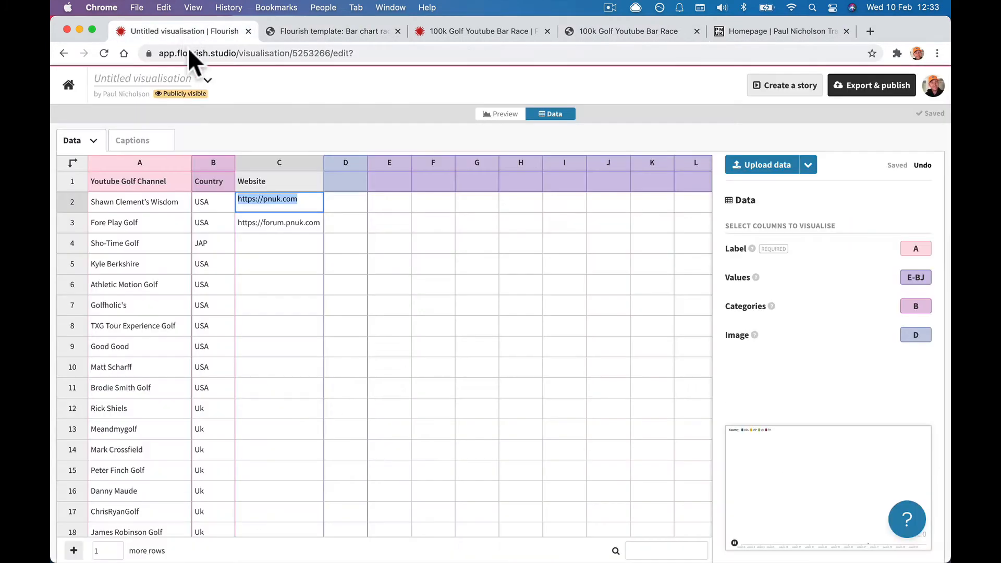
{"action": "left_click", "coordinate": [302, 228]}
{"action": "left_click", "coordinate": [287, 260]}
{"action": "left_click", "coordinate": [358, 180]}
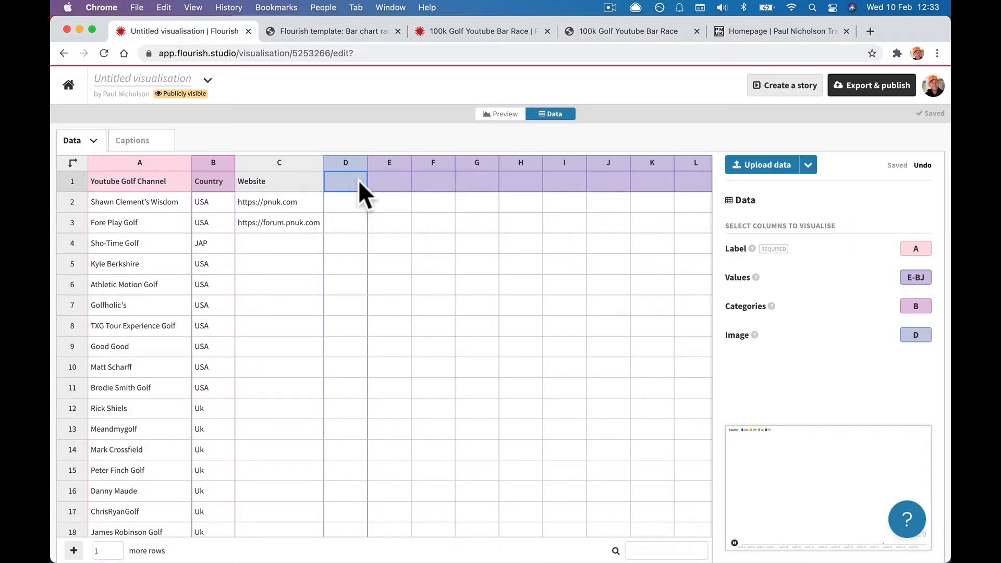
{"action": "left_click", "coordinate": [482, 32]}
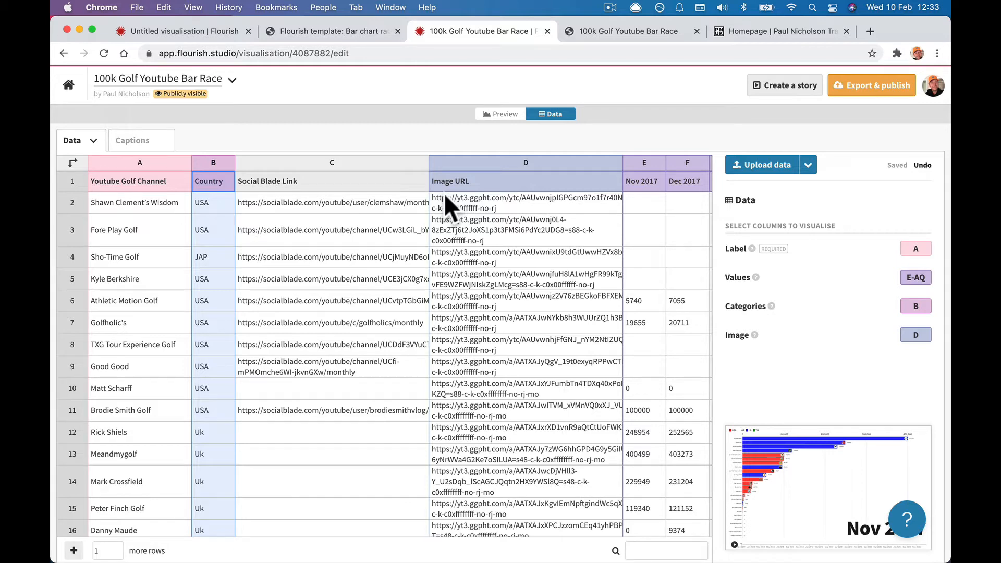
{"action": "left_click", "coordinate": [197, 32]}
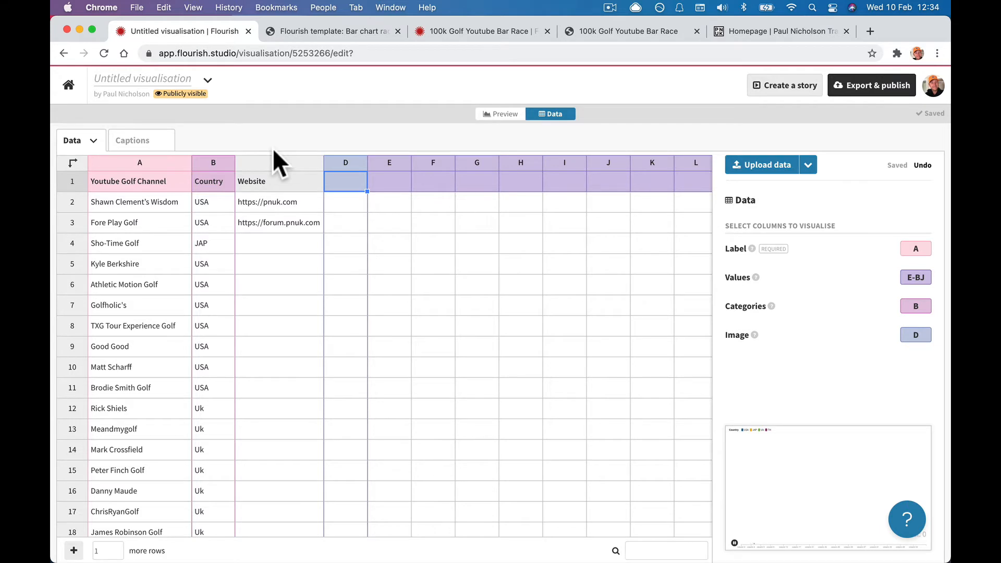
{"action": "left_click", "coordinate": [156, 210]}
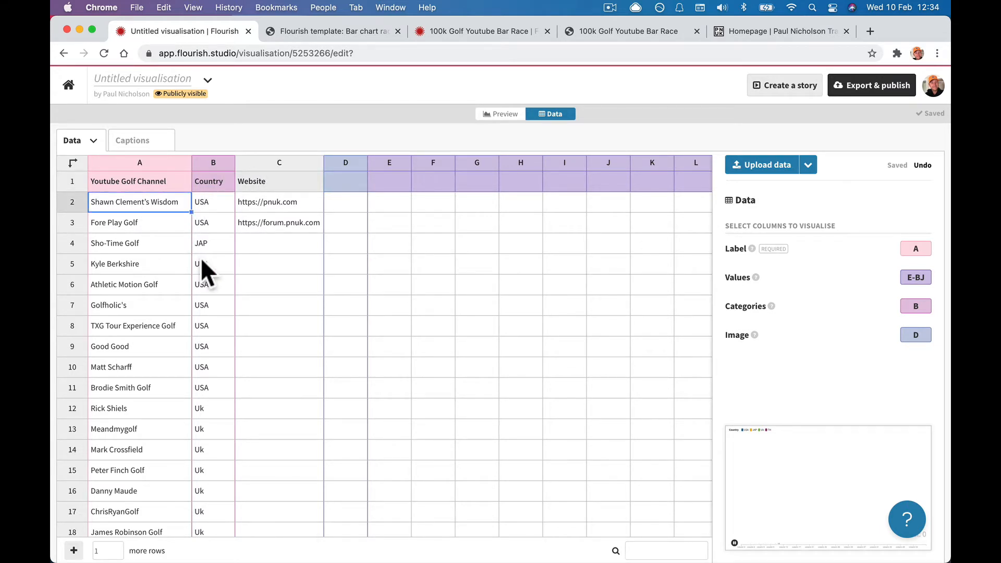
{"action": "key", "text": "super+c"}
Search YouTube for Shawn Clement's Wisdom in the pnuk.com tab.
{"action": "left_click", "coordinate": [764, 30]}
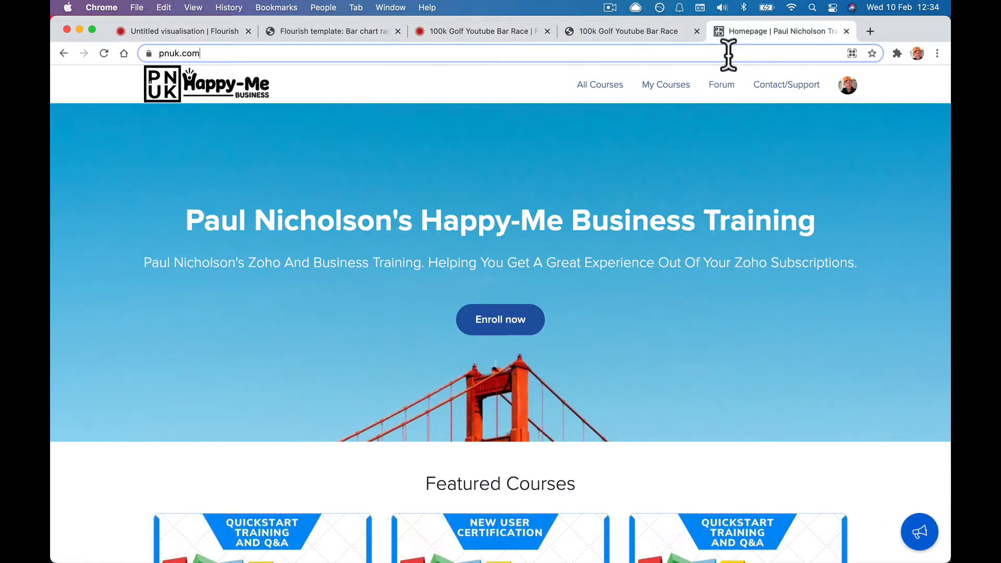
{"action": "left_click", "coordinate": [728, 55]}
{"action": "type", "text": "you"}
{"action": "key", "text": "Return"}
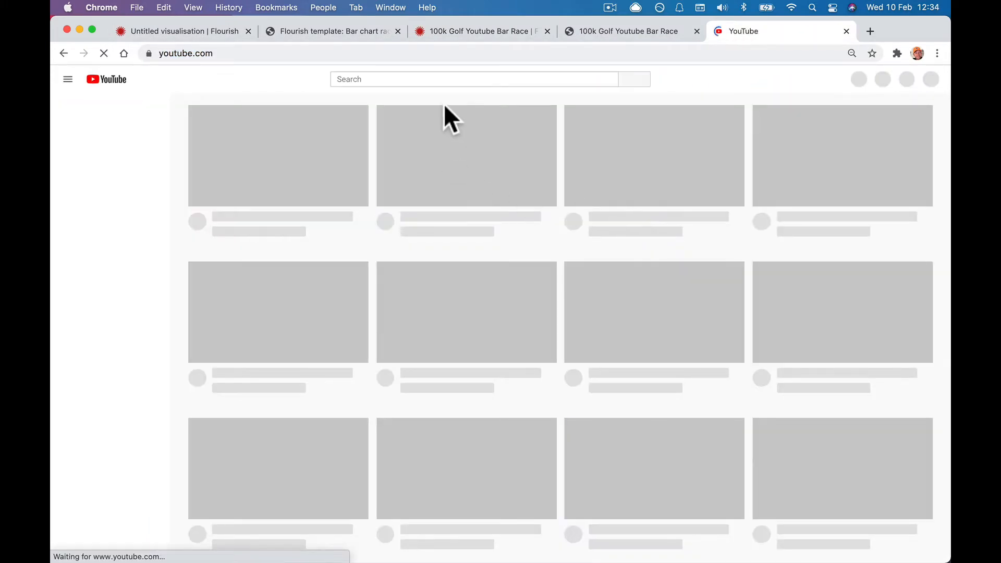
{"action": "left_click", "coordinate": [425, 76]}
{"action": "key", "text": "super+v"}
{"action": "key", "text": "Return"}
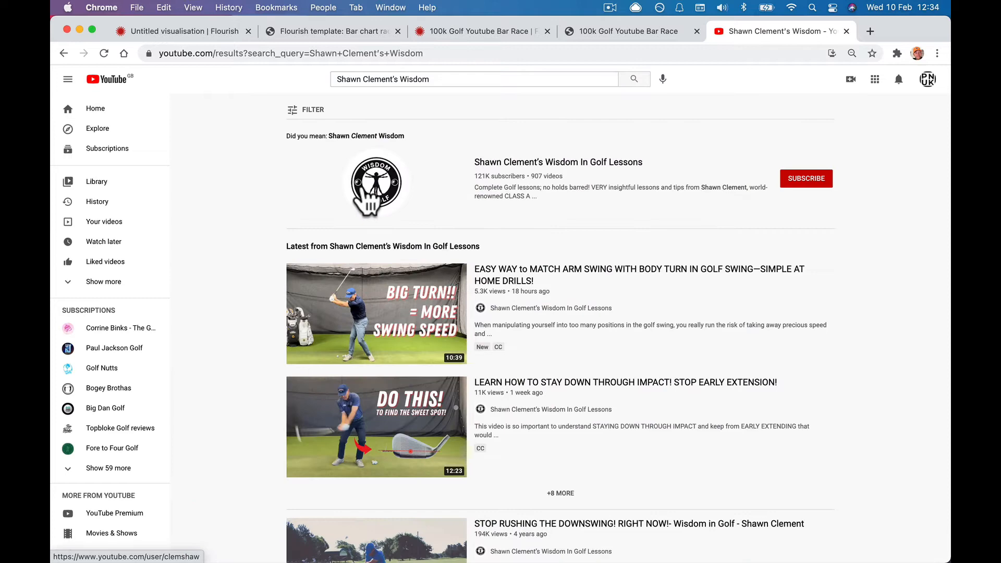
Copy the channel avatar's image address and return to the Flourish data.
{"action": "right_click", "coordinate": [362, 186]}
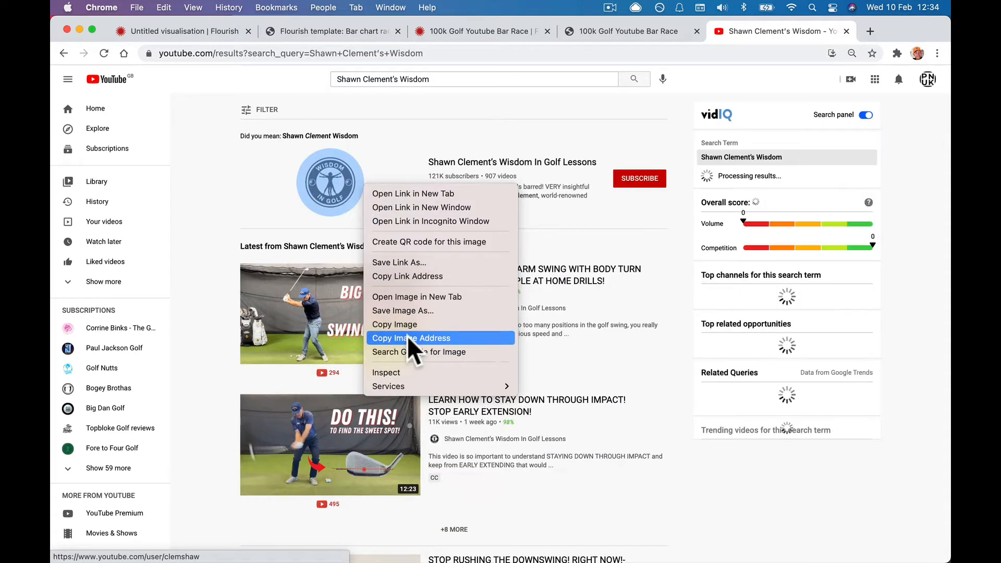
{"action": "left_click", "coordinate": [408, 338]}
{"action": "left_click", "coordinate": [435, 30]}
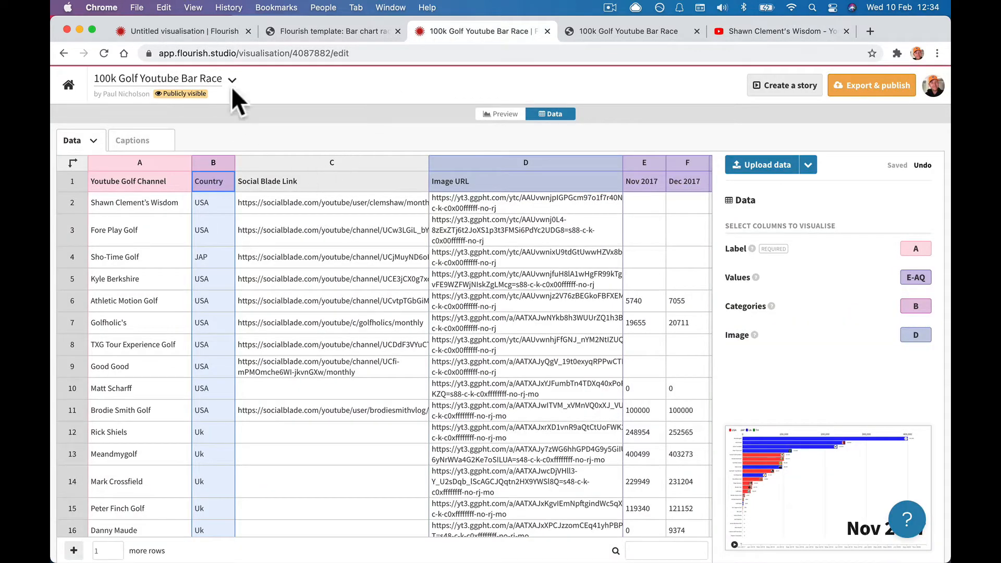
{"action": "left_click", "coordinate": [220, 32]}
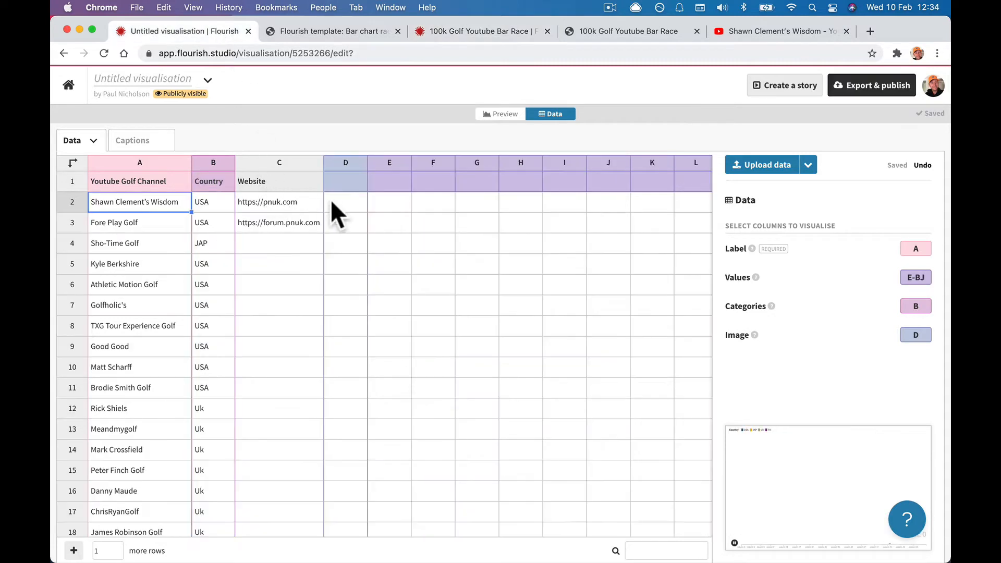
Head column D 'Image' and paste the avatar image address into D2.
{"action": "left_click", "coordinate": [342, 184]}
{"action": "type", "text": "IMa"}
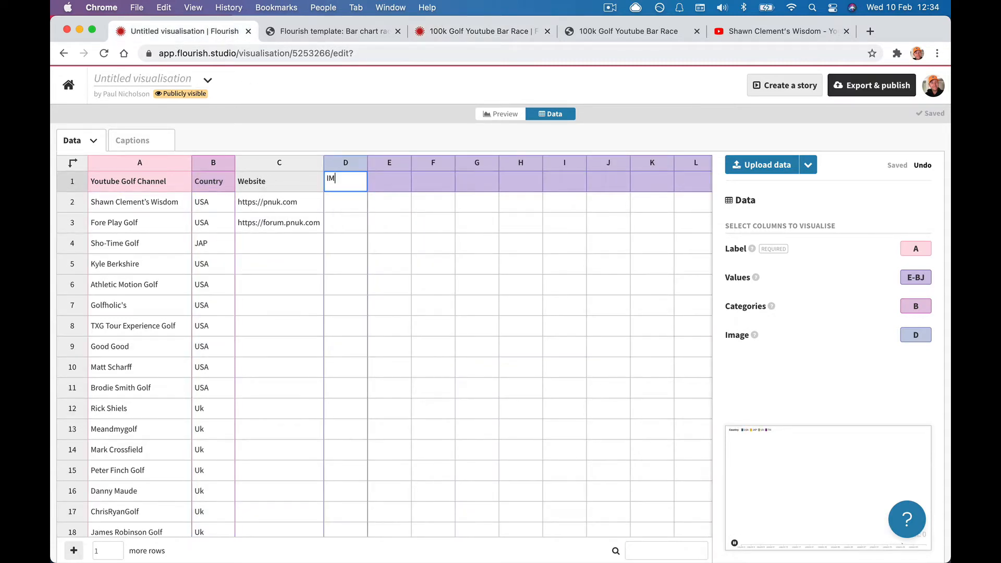
{"action": "key", "text": "BackSpace"}
{"action": "key", "text": "BackSpace"}
{"action": "type", "text": "mage"}
{"action": "left_click", "coordinate": [347, 198]}
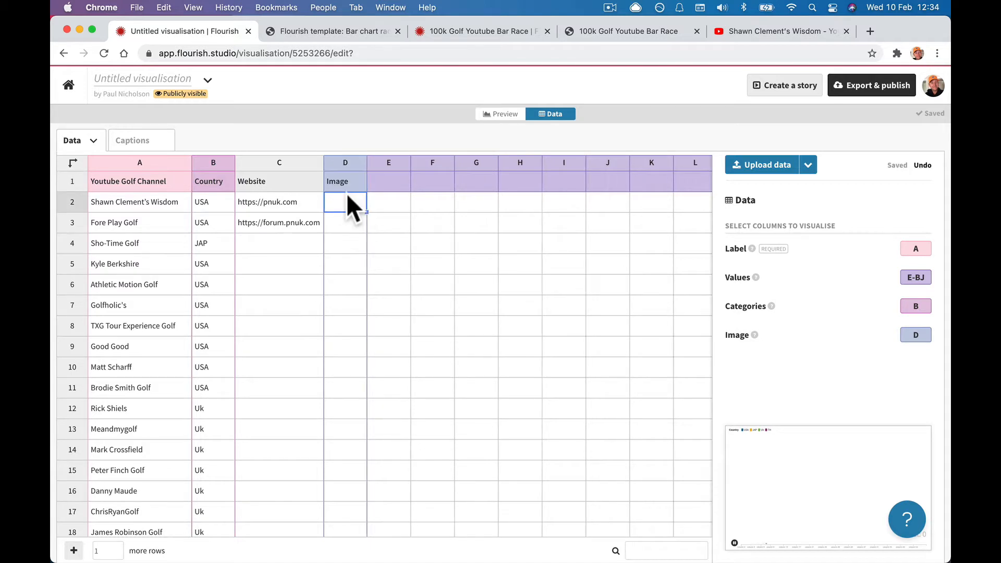
{"action": "key", "text": "cmd+v"}
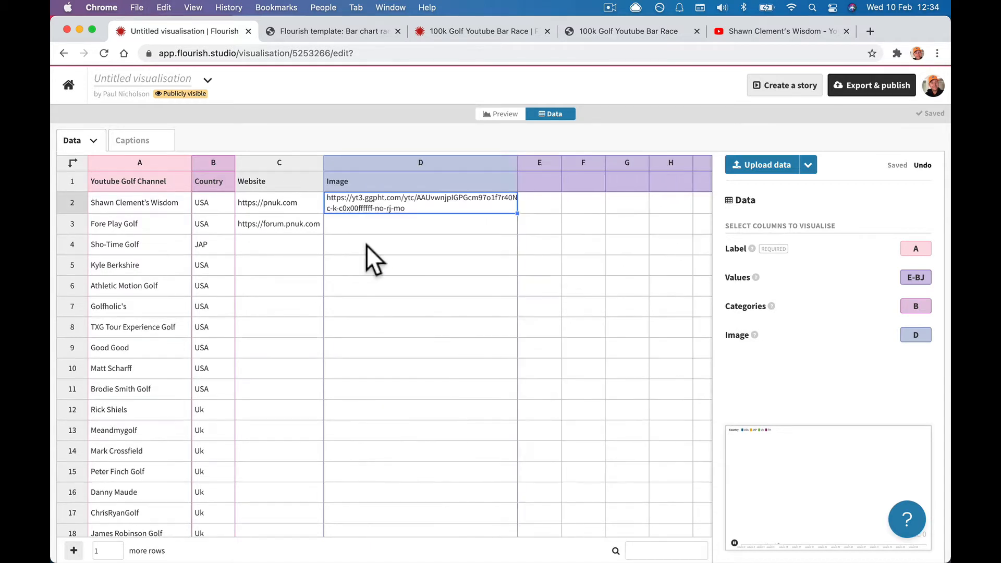
{"action": "left_click", "coordinate": [366, 245]}
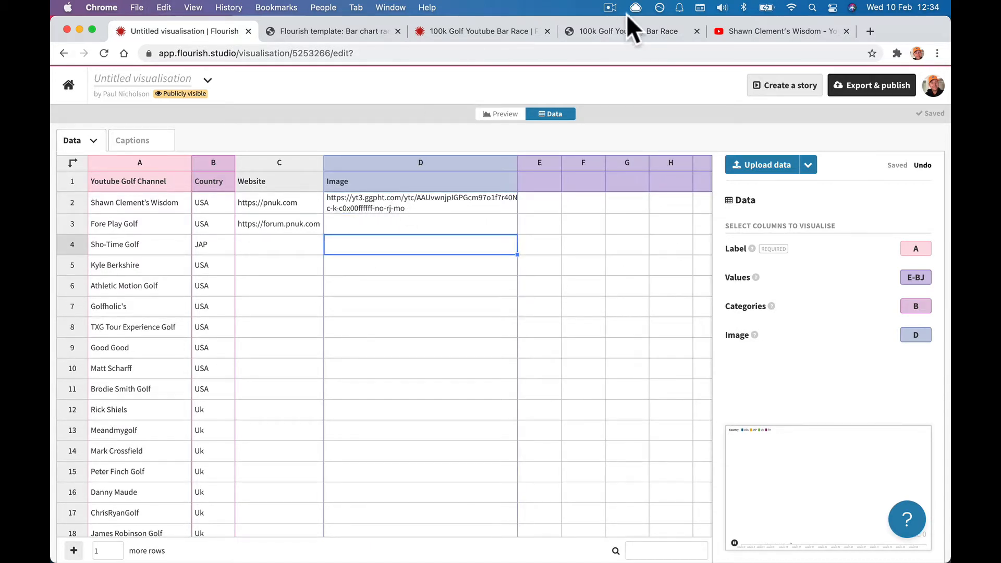
Open twitter.com in the YouTube tab.
{"action": "left_click", "coordinate": [744, 33]}
{"action": "type", "text": "twitter.com"}
{"action": "key", "text": "Return"}
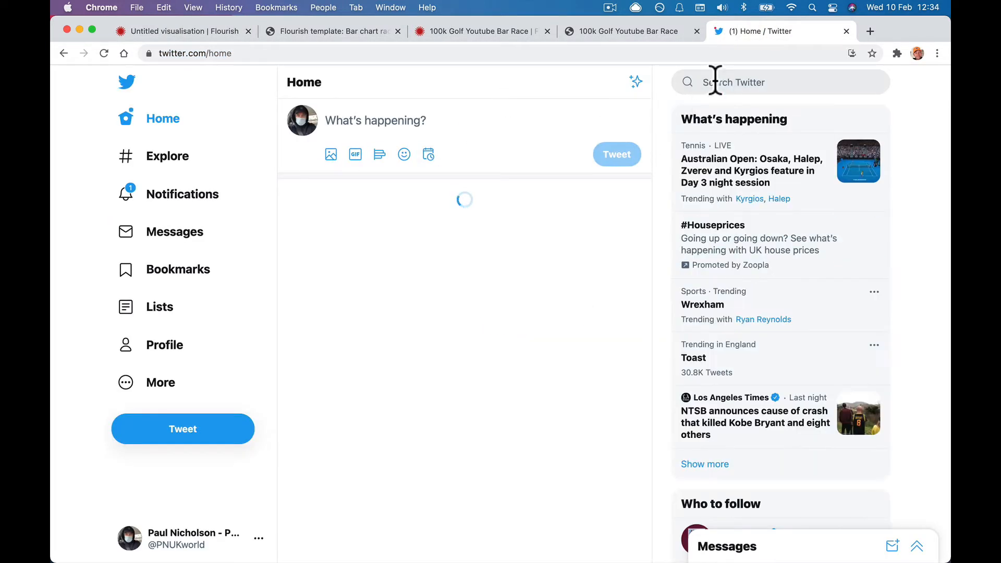
Search Twitter for 'shawn clement' and open the first matching profile.
{"action": "left_click", "coordinate": [712, 81]}
{"action": "type", "text": "shaw"}
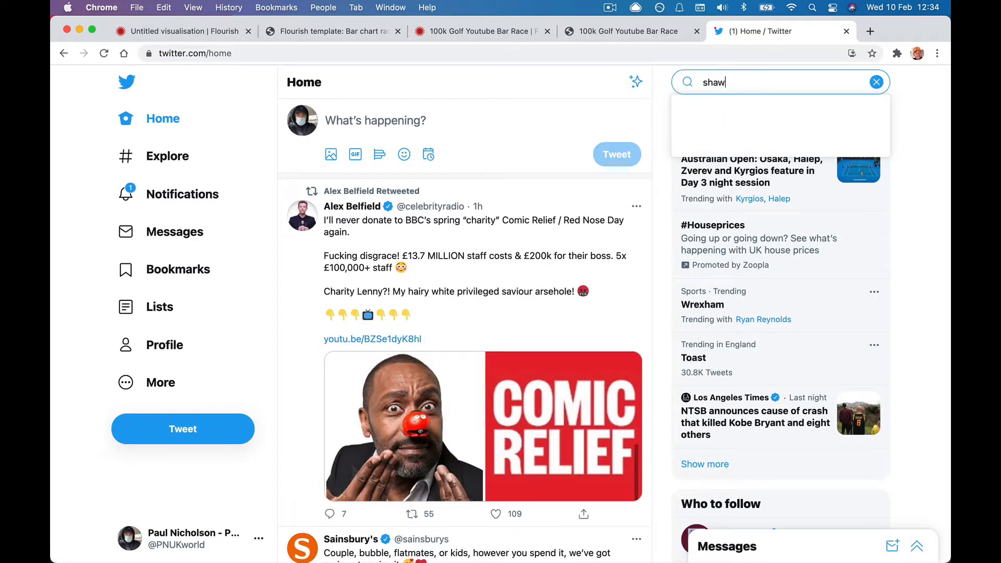
{"action": "type", "text": "n clement"}
{"action": "key", "text": "Return"}
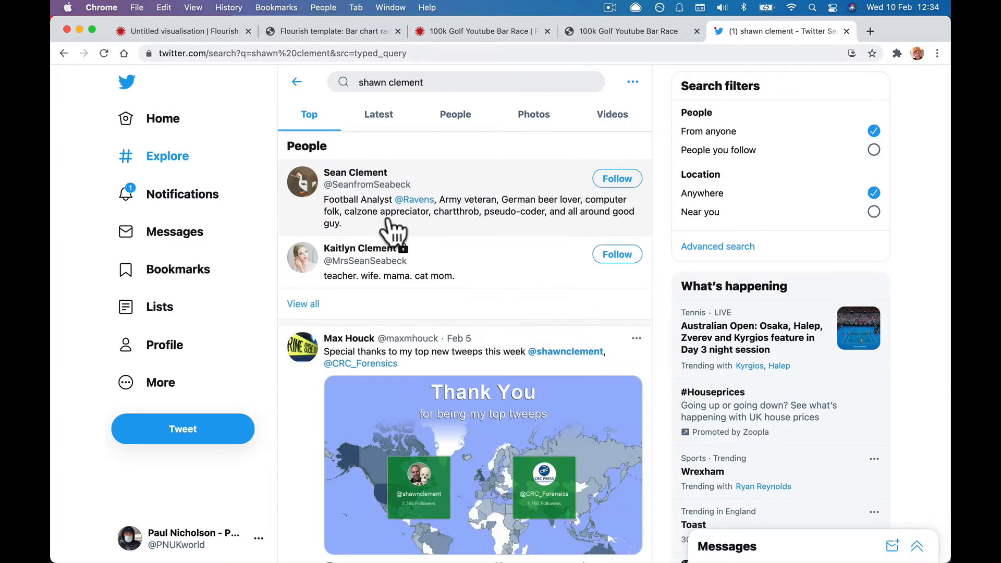
{"action": "left_click", "coordinate": [334, 184]}
Copy the profile picture's image address, then return to the golf bar race preview.
{"action": "right_click", "coordinate": [325, 192]}
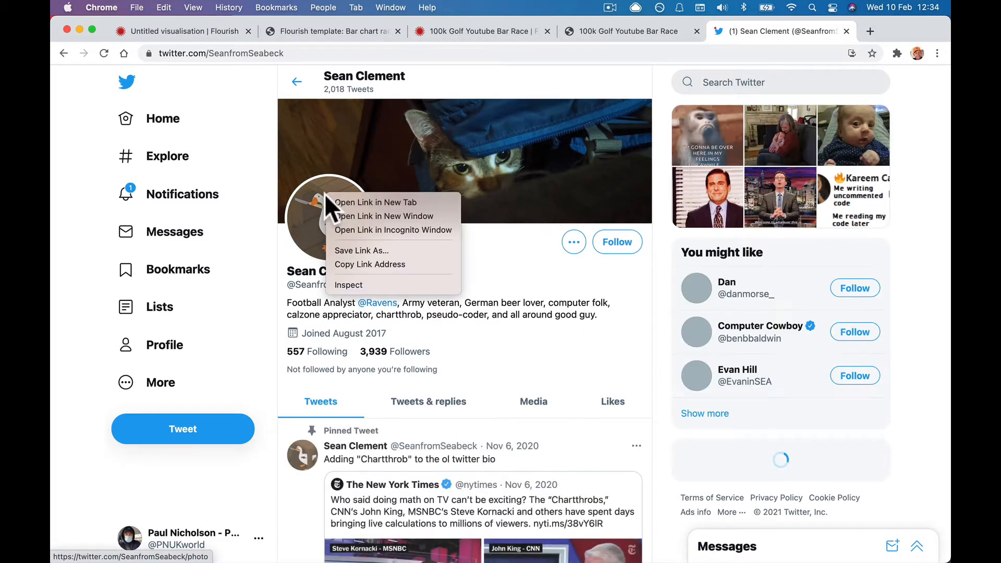
{"action": "left_click", "coordinate": [352, 262]}
{"action": "left_click", "coordinate": [324, 225]}
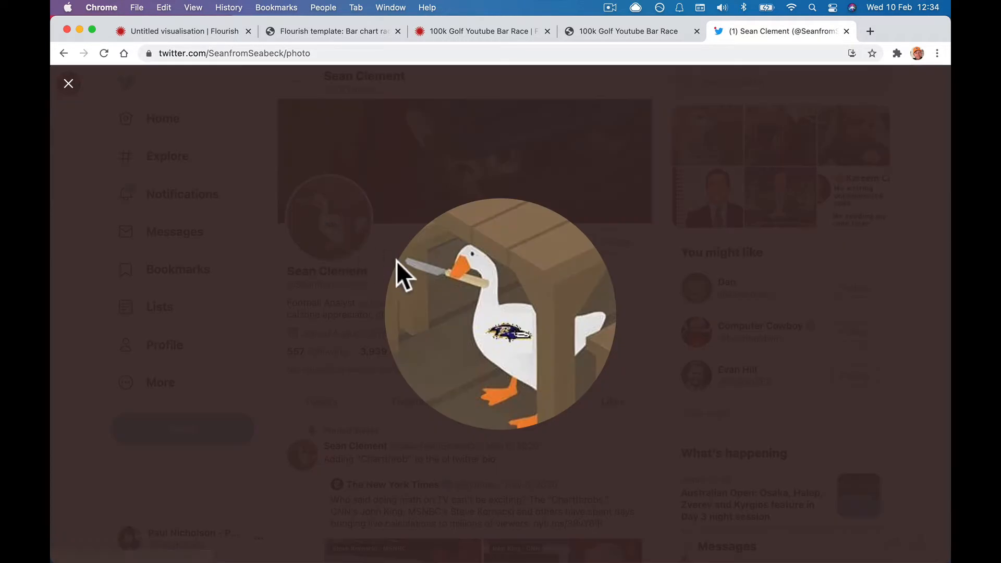
{"action": "right_click", "coordinate": [398, 261]}
{"action": "left_click", "coordinate": [451, 310]}
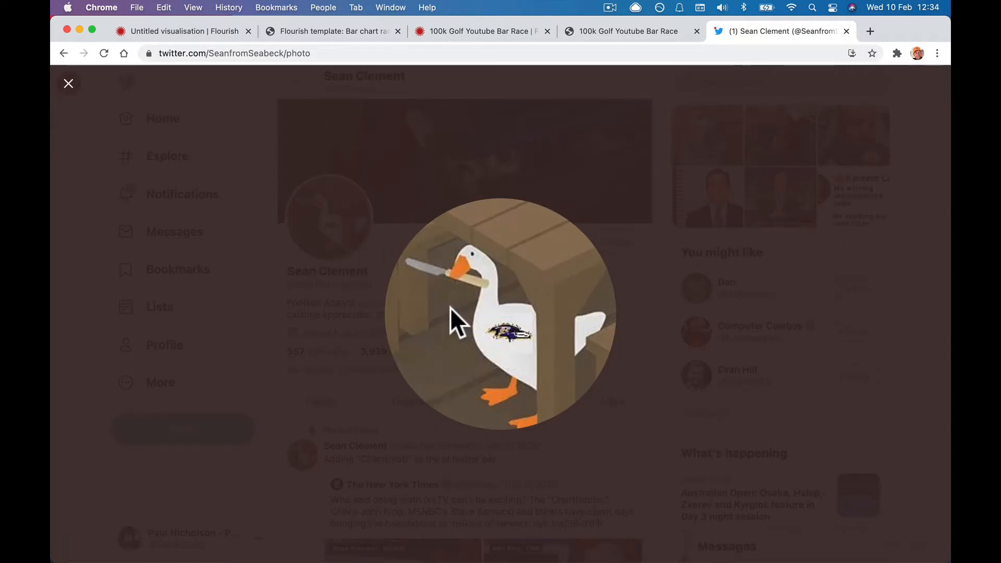
{"action": "left_click", "coordinate": [514, 85]}
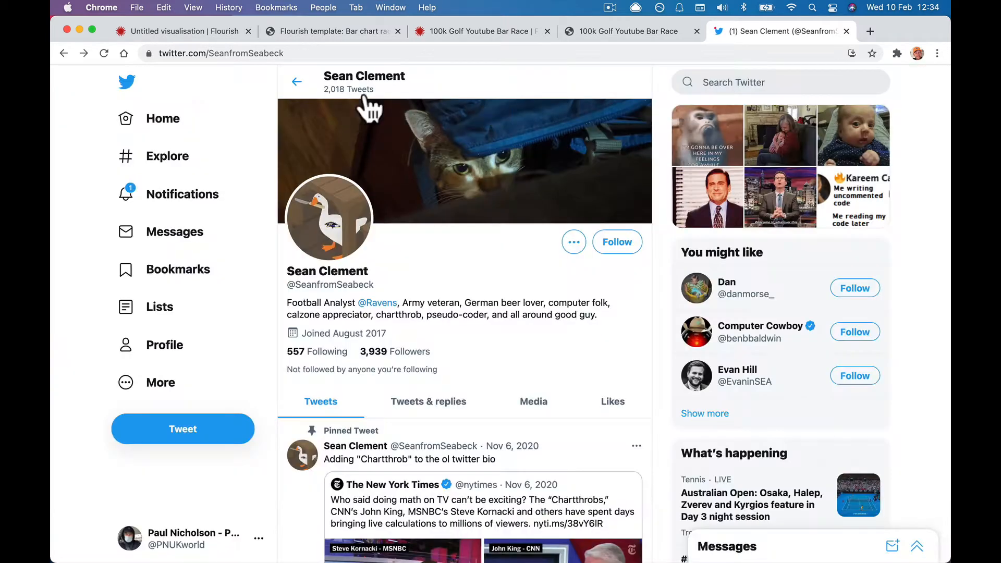
{"action": "left_click", "coordinate": [188, 122]}
{"action": "left_click", "coordinate": [629, 33]}
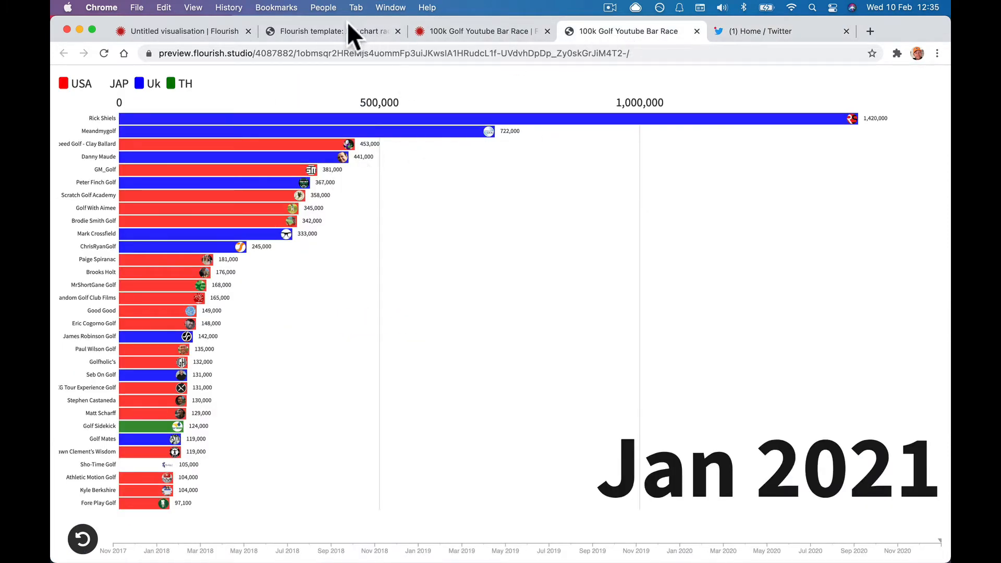
Copy the Shawn Clement's Wisdom row from the golf bar race into row 2.
{"action": "left_click", "coordinate": [290, 31]}
{"action": "left_click", "coordinate": [196, 32]}
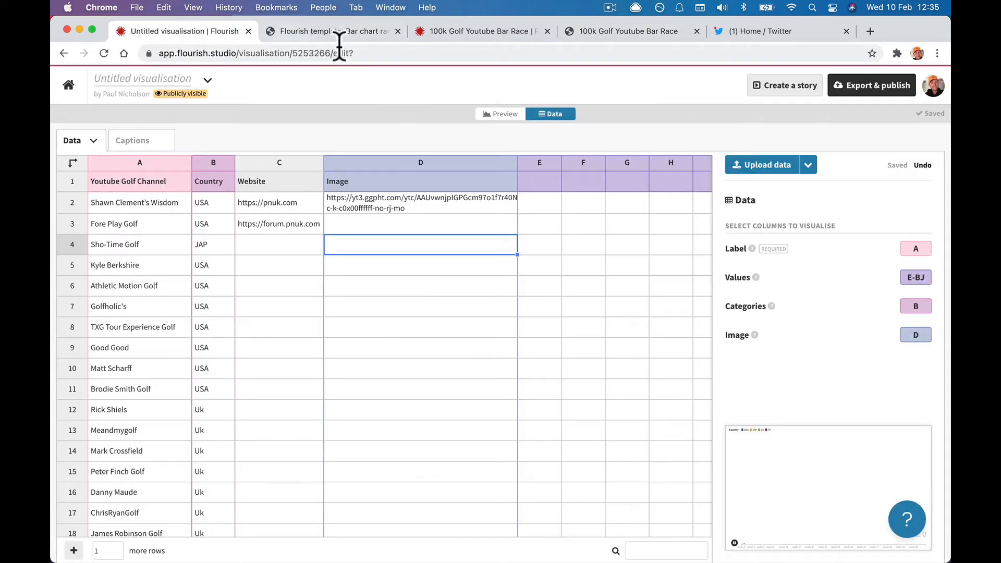
{"action": "left_click", "coordinate": [489, 29]}
{"action": "left_click", "coordinate": [68, 203]}
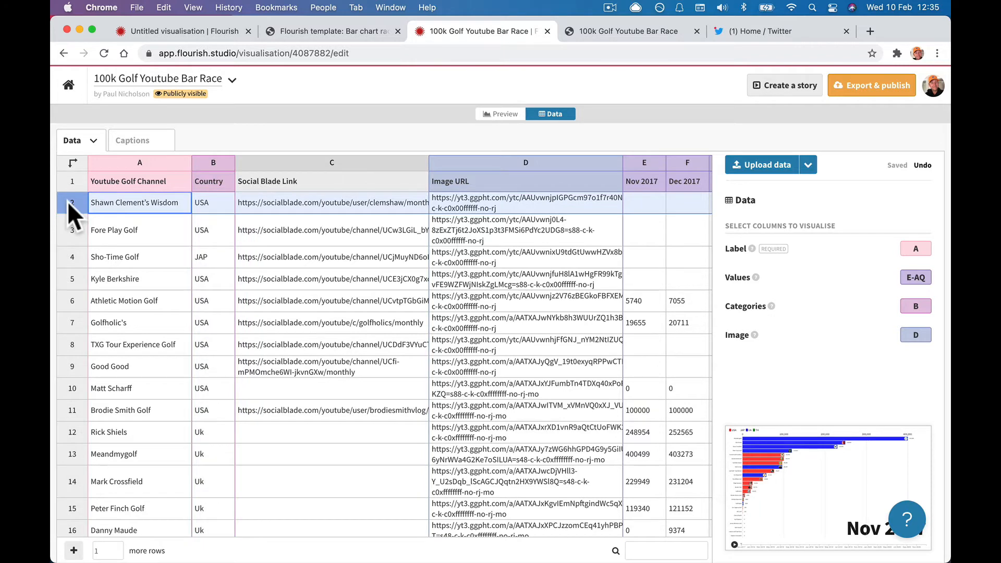
{"action": "left_click", "coordinate": [199, 30]}
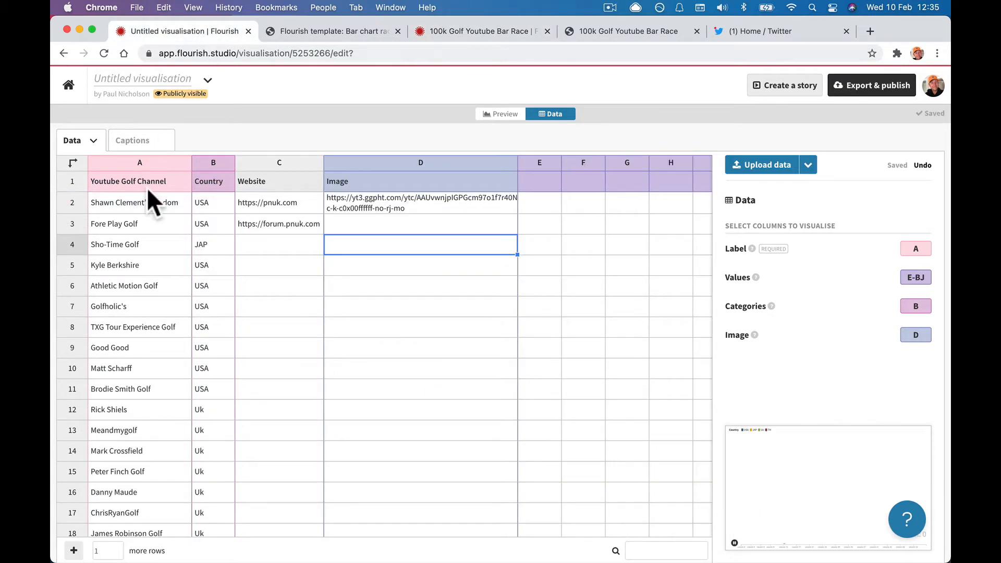
{"action": "left_click", "coordinate": [73, 202]}
{"action": "key", "text": "super+v"}
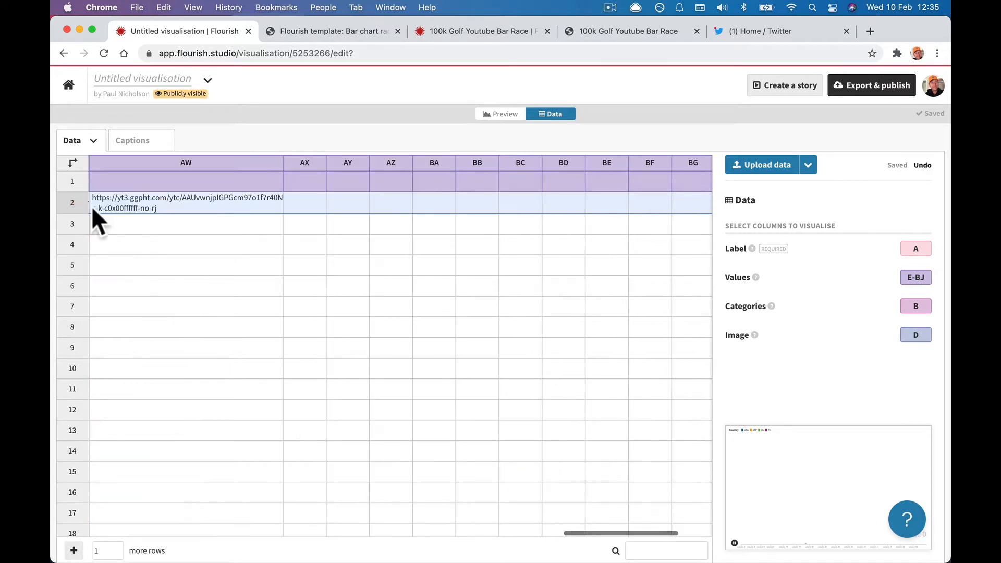
Preview the chart showing the Wisdom in Golf avatar on its bar, then return to data.
{"action": "scroll", "coordinate": [208, 254], "scroll_direction": "left", "scroll_amount": 5}
{"action": "scroll", "coordinate": [207, 254], "scroll_direction": "left", "scroll_amount": 15}
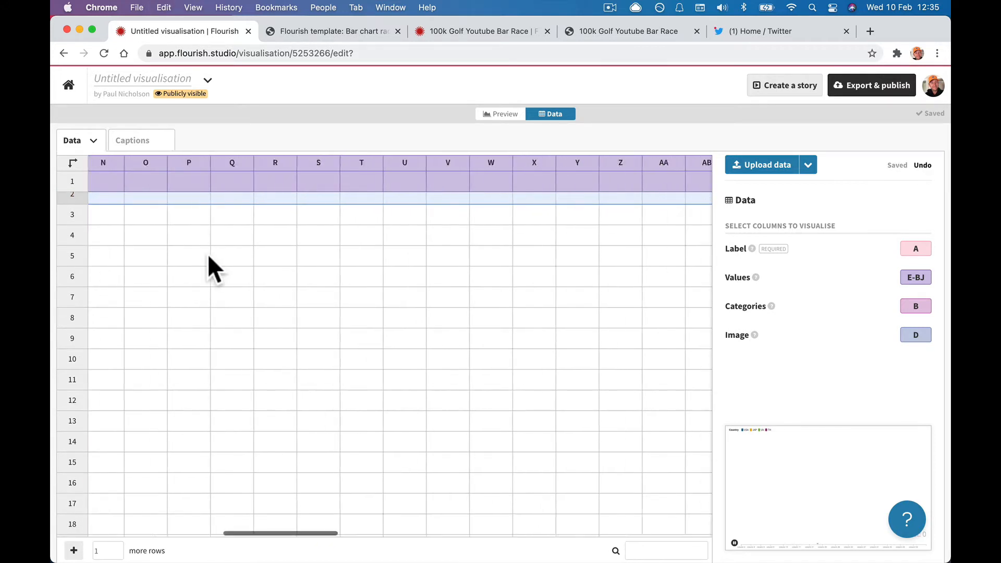
{"action": "scroll", "coordinate": [207, 254], "scroll_direction": "up", "scroll_amount": 1}
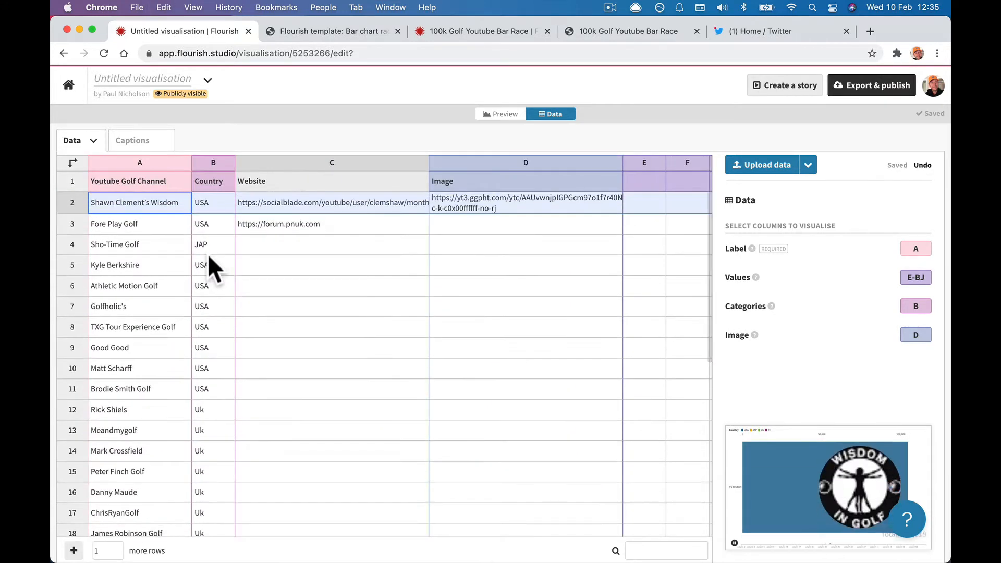
{"action": "left_click", "coordinate": [500, 114]}
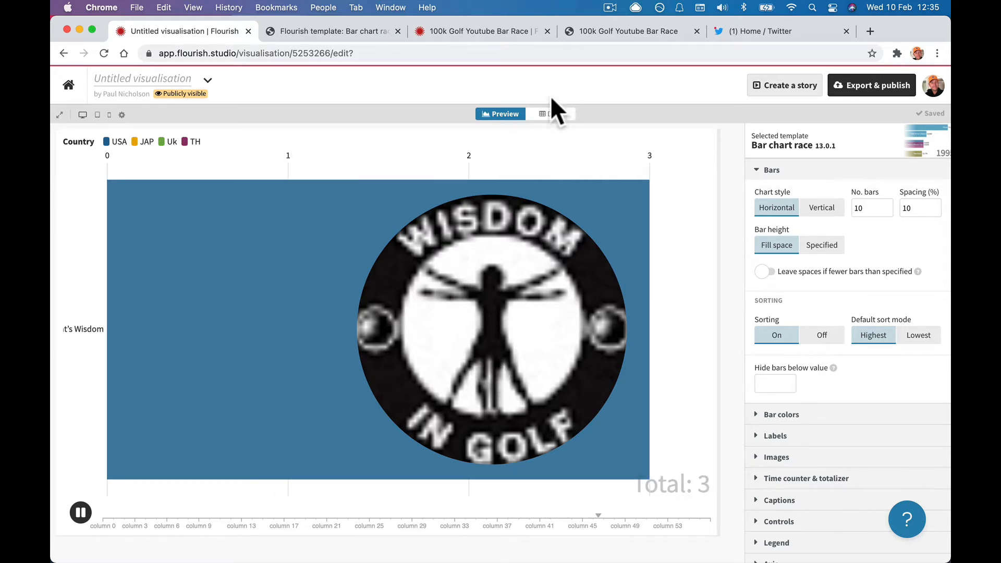
{"action": "left_click", "coordinate": [552, 114]}
{"action": "left_click", "coordinate": [463, 226]}
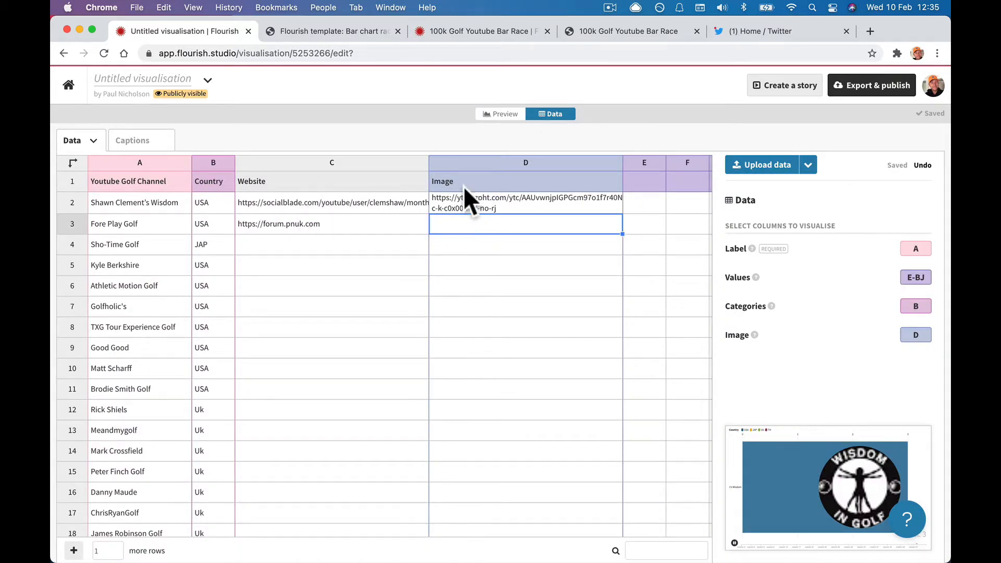
Fill column D with the Image URL links from the golf bar race sheet.
{"action": "left_click", "coordinate": [458, 32]}
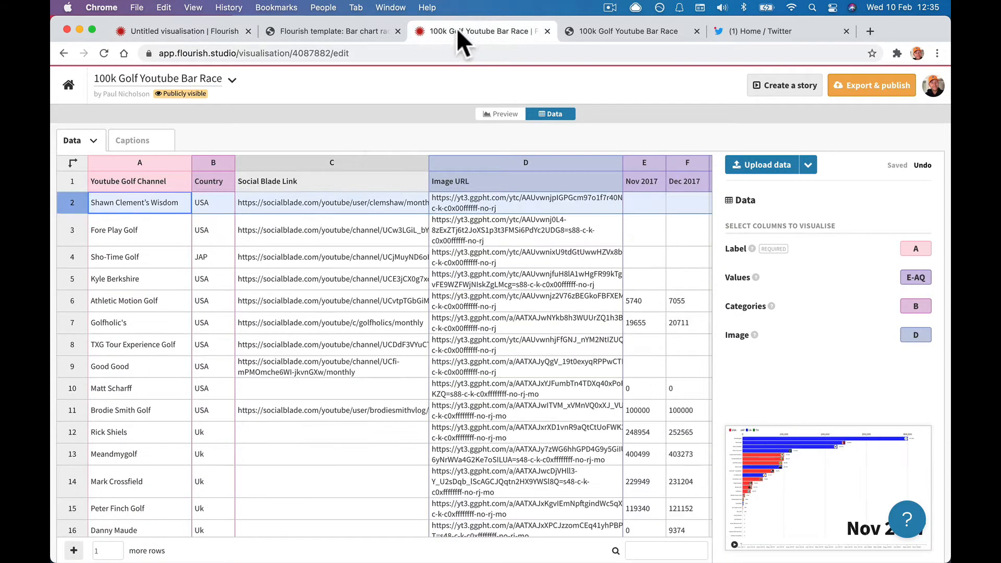
{"action": "left_click", "coordinate": [470, 164]}
{"action": "left_click", "coordinate": [201, 34]}
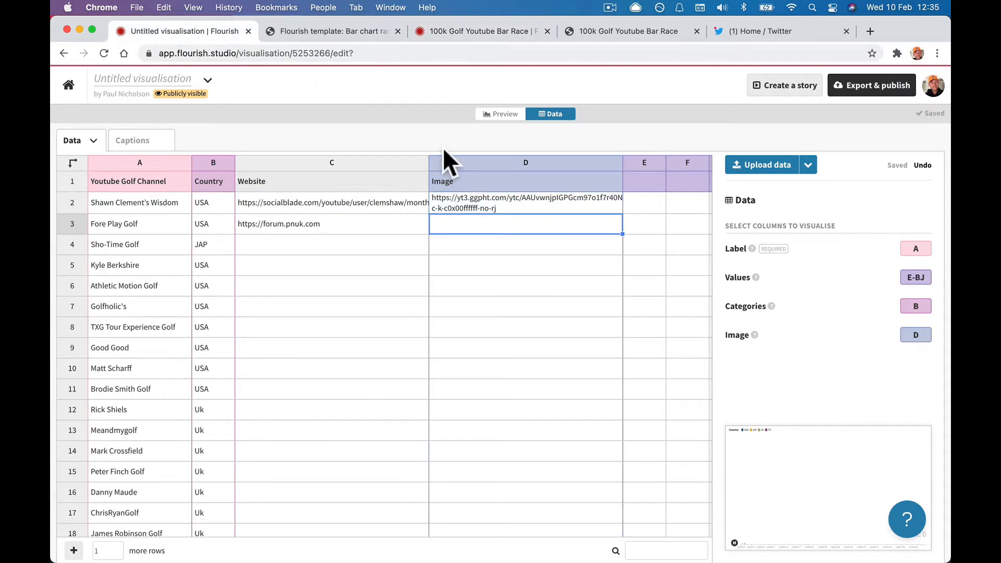
{"action": "left_click", "coordinate": [452, 163]}
{"action": "key", "text": "BackSpace"}
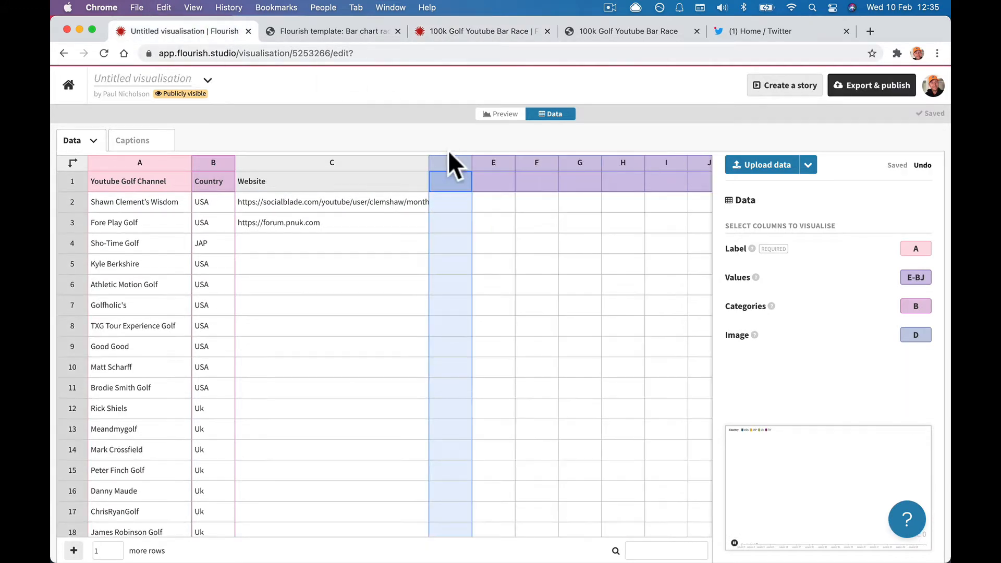
{"action": "key", "text": "super+z"}
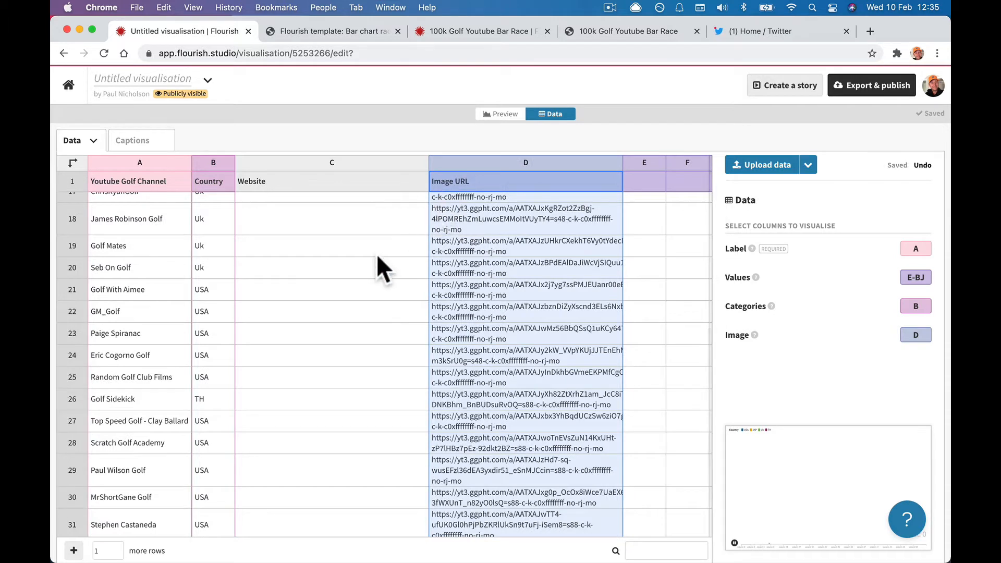
{"action": "left_click", "coordinate": [376, 254]}
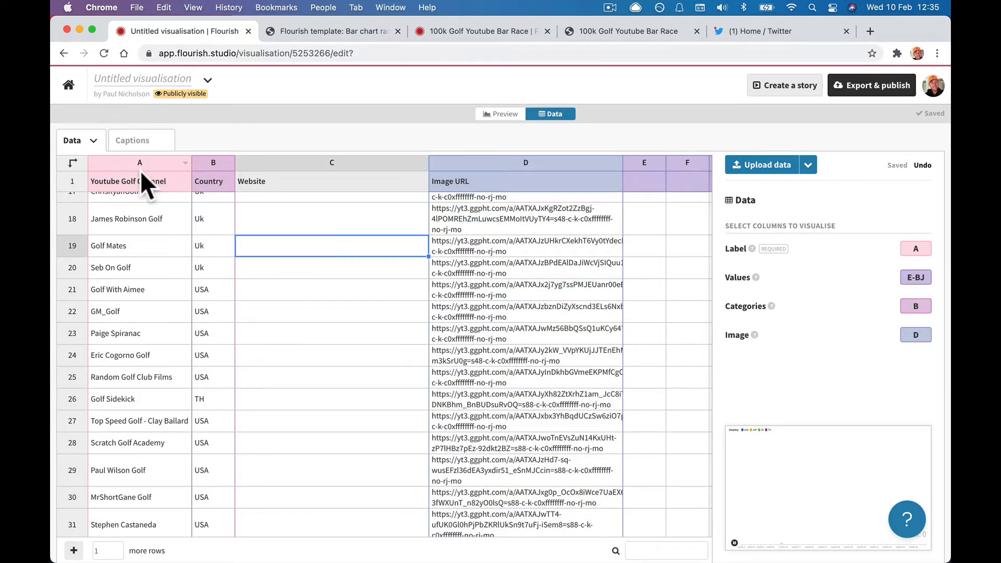
Bind the bar labels to column A and confirm Image is bound to column D.
{"action": "left_click", "coordinate": [908, 248]}
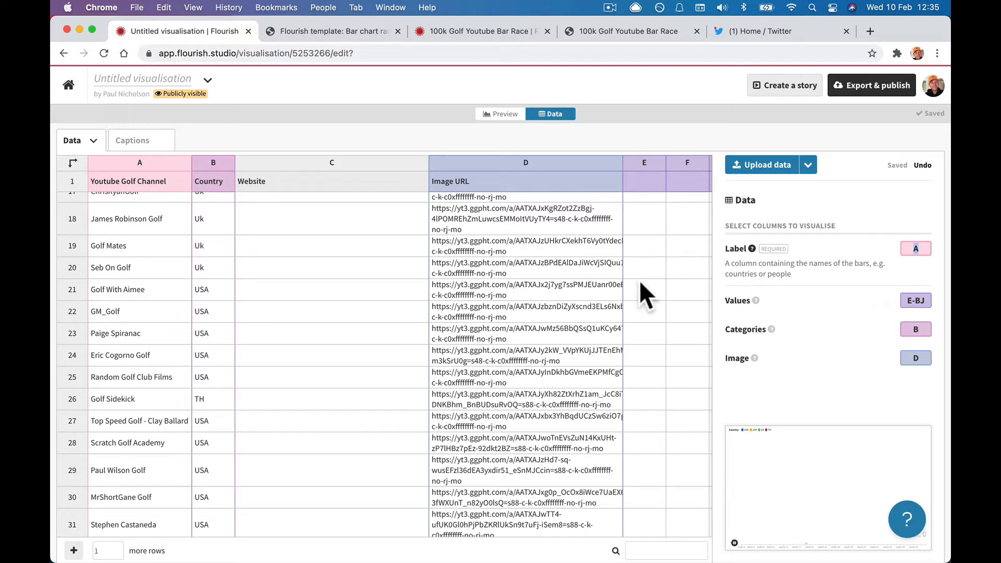
{"action": "type", "text": "B"}
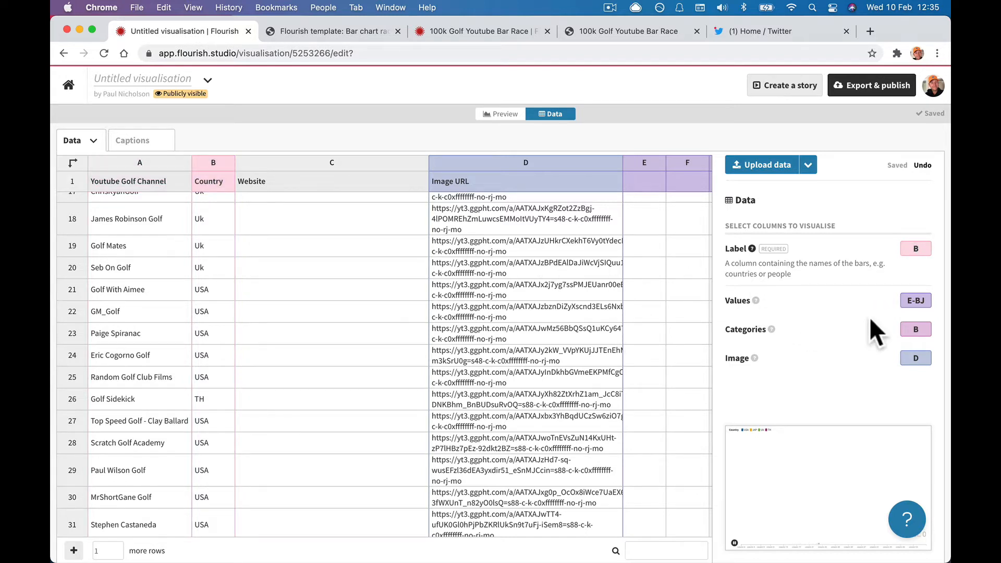
{"action": "left_click", "coordinate": [918, 246]}
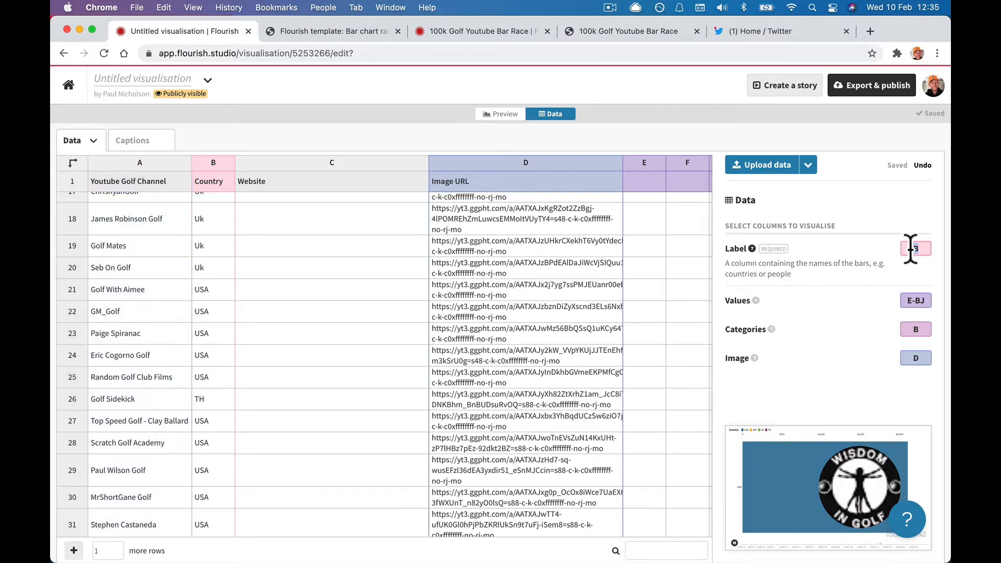
{"action": "type", "text": "A"}
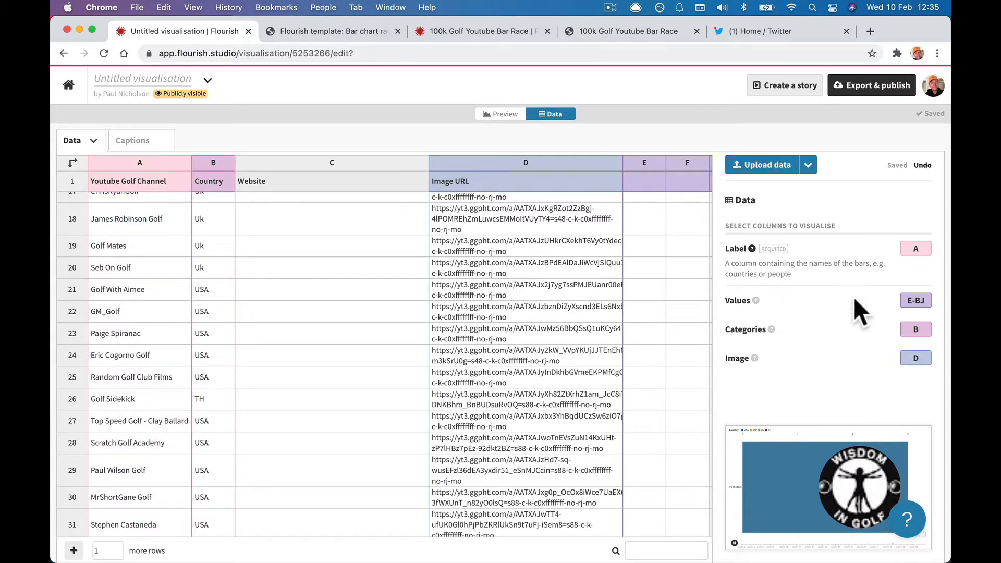
{"action": "left_click", "coordinate": [917, 357]}
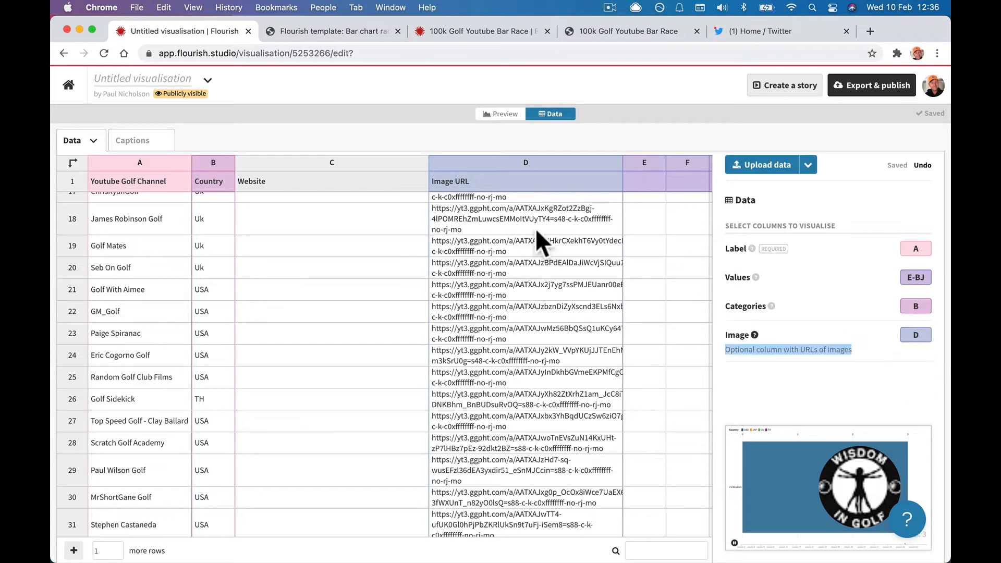
{"action": "left_click", "coordinate": [505, 159]}
{"action": "left_click", "coordinate": [915, 338]}
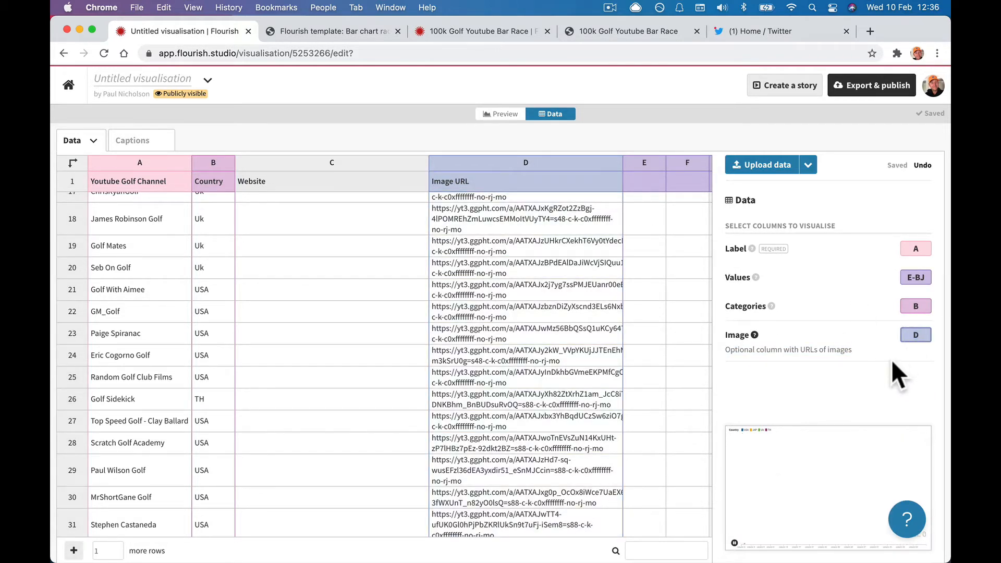
Delete the Website column and insert an empty column C before Image URL.
{"action": "left_click", "coordinate": [318, 167]}
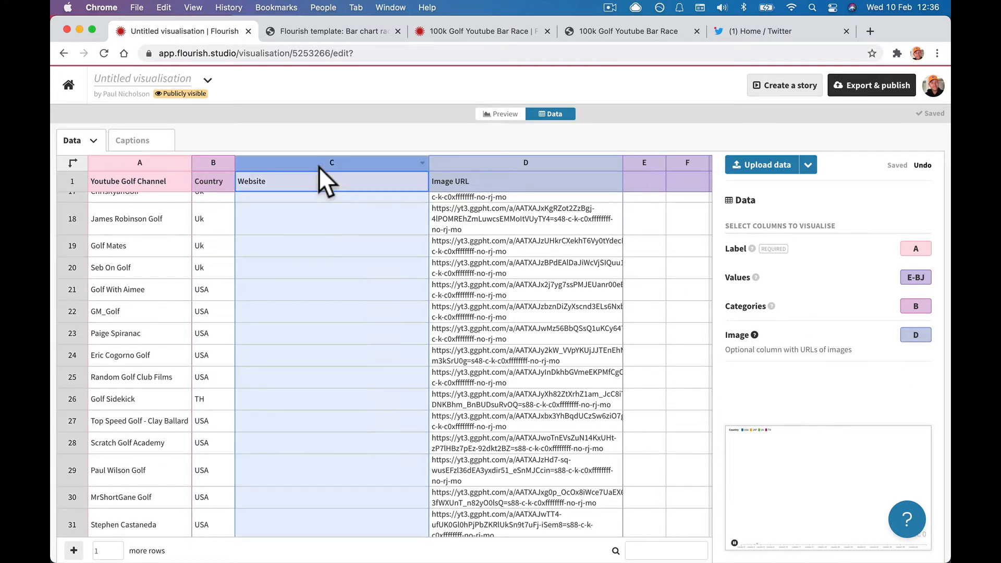
{"action": "right_click", "coordinate": [314, 161]}
{"action": "left_click", "coordinate": [335, 248]}
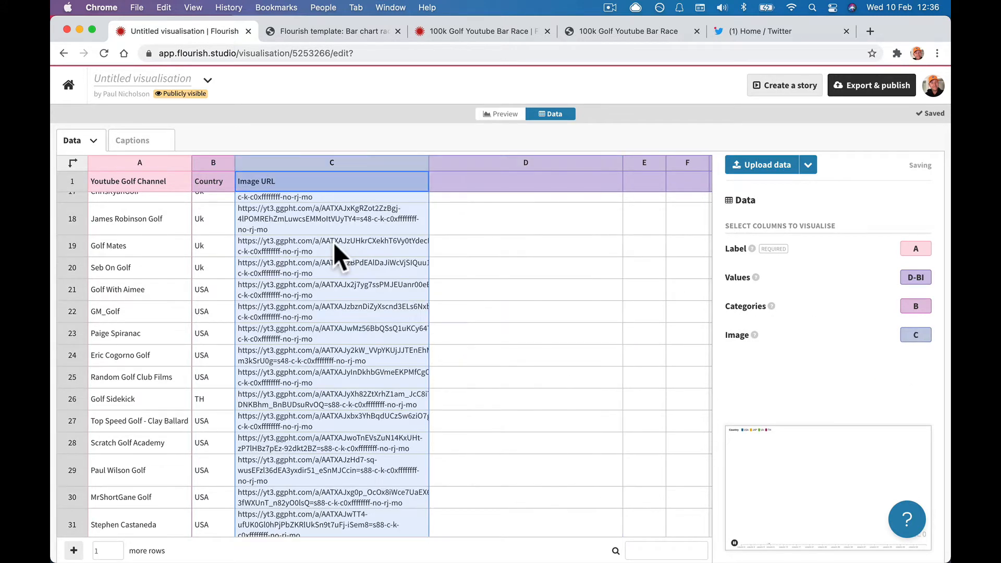
{"action": "right_click", "coordinate": [275, 163]}
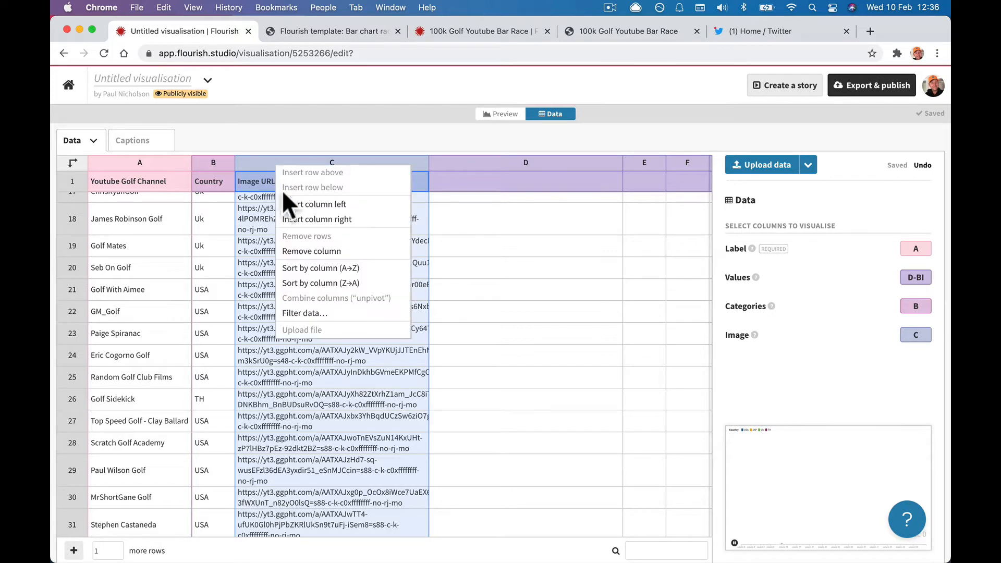
{"action": "left_click", "coordinate": [288, 204]}
{"action": "left_click", "coordinate": [275, 166]}
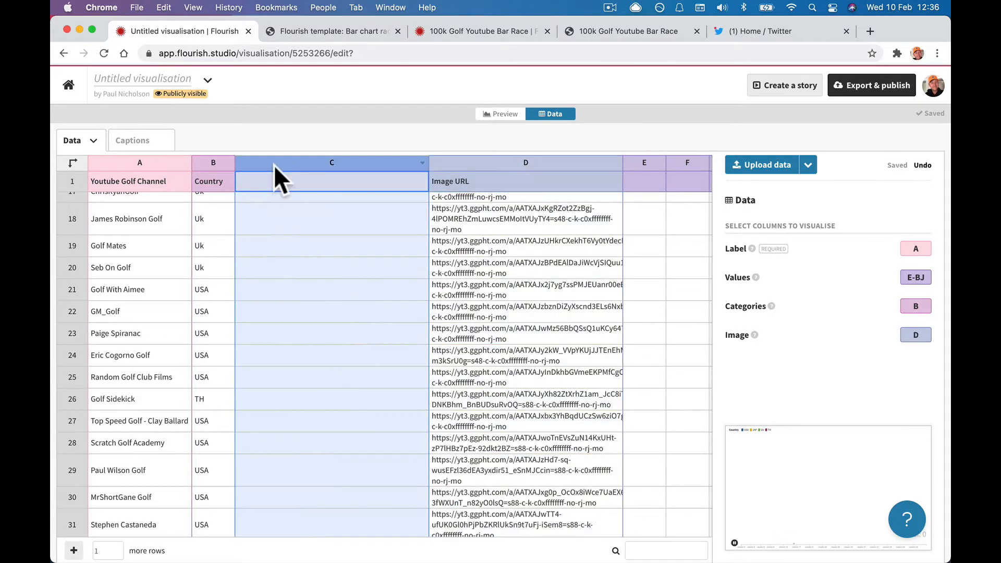
Scroll around the sheet and select column E.
{"action": "scroll", "coordinate": [488, 250], "scroll_direction": "right", "scroll_amount": 10}
{"action": "scroll", "coordinate": [488, 250], "scroll_direction": "up", "scroll_amount": 5}
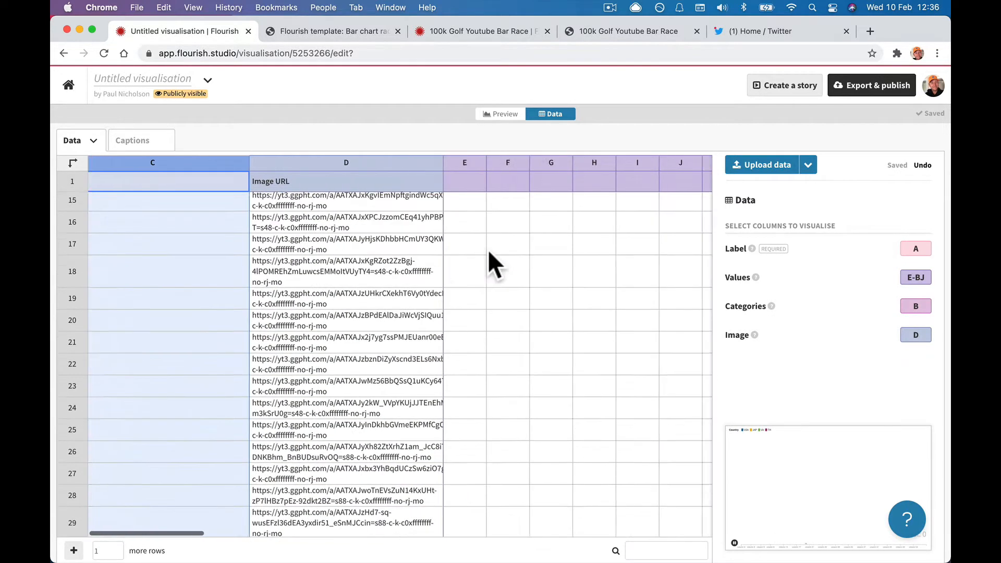
{"action": "scroll", "coordinate": [489, 249], "scroll_direction": "up", "scroll_amount": 3}
{"action": "scroll", "coordinate": [489, 249], "scroll_direction": "left", "scroll_amount": 5}
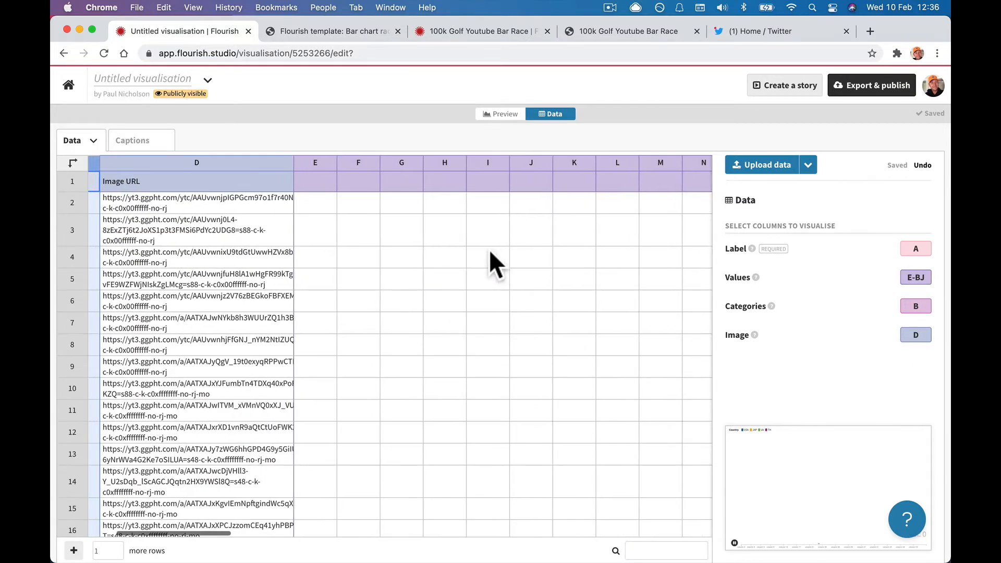
{"action": "scroll", "coordinate": [264, 255], "scroll_direction": "left", "scroll_amount": 1}
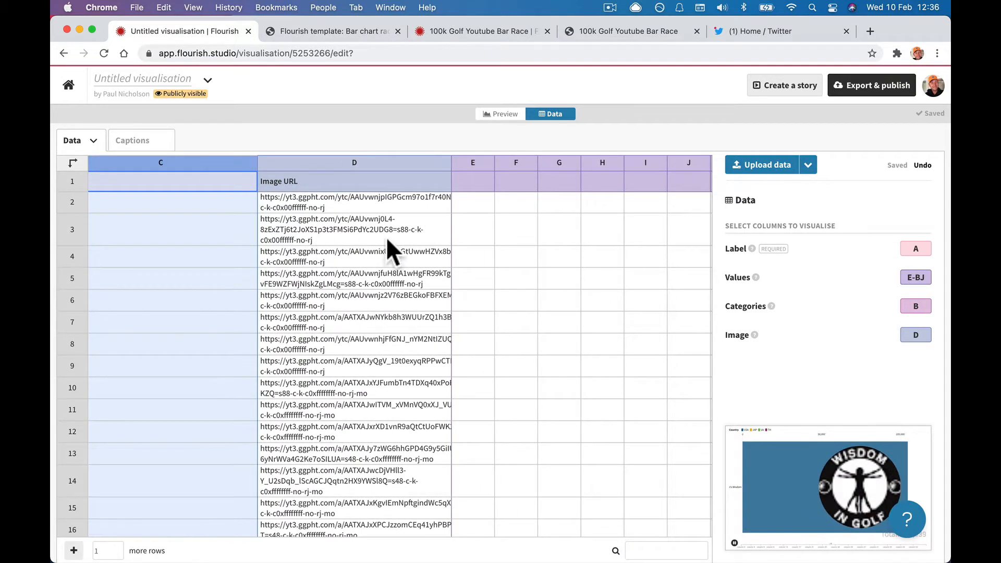
{"action": "scroll", "coordinate": [436, 251], "scroll_direction": "right", "scroll_amount": 1}
{"action": "scroll", "coordinate": [436, 251], "scroll_direction": "right", "scroll_amount": 2}
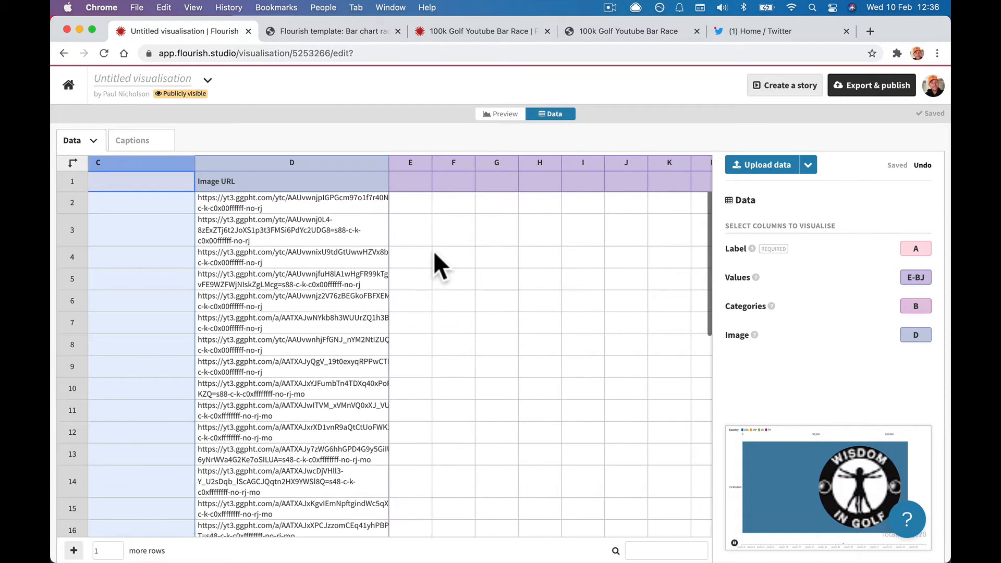
{"action": "scroll", "coordinate": [434, 251], "scroll_direction": "right", "scroll_amount": 15}
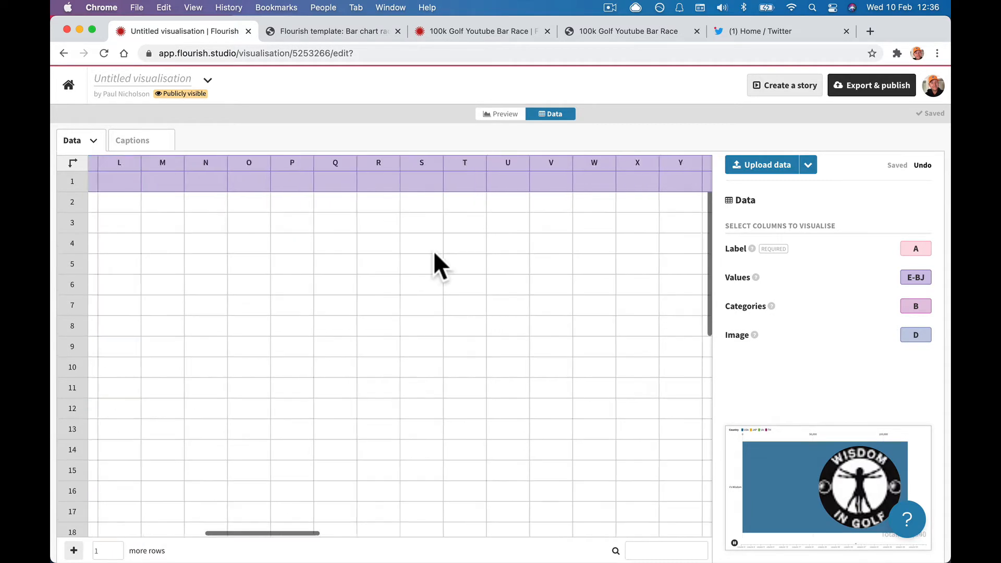
{"action": "scroll", "coordinate": [433, 251], "scroll_direction": "left", "scroll_amount": 15}
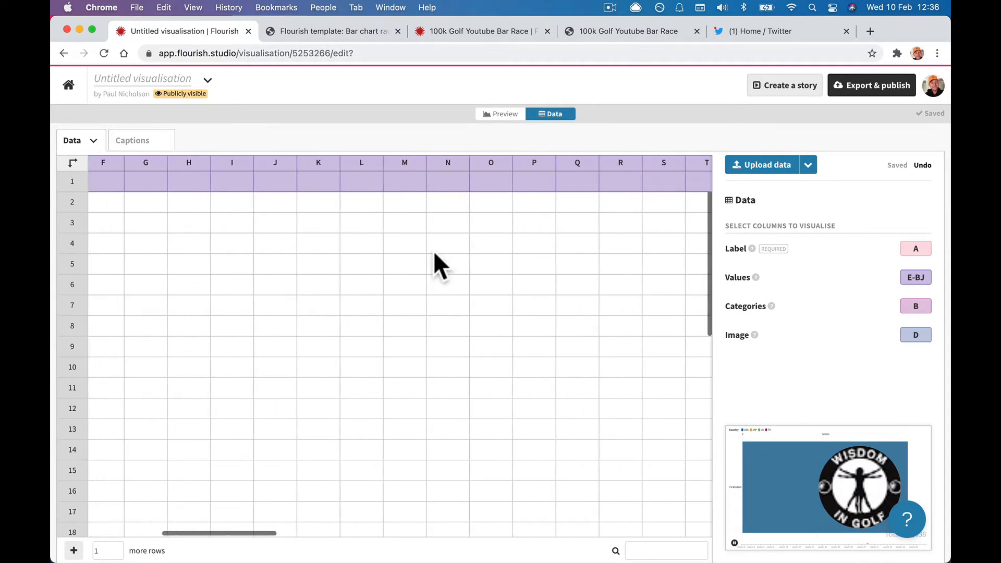
{"action": "scroll", "coordinate": [434, 251], "scroll_direction": "right", "scroll_amount": 5}
{"action": "left_click", "coordinate": [345, 164]}
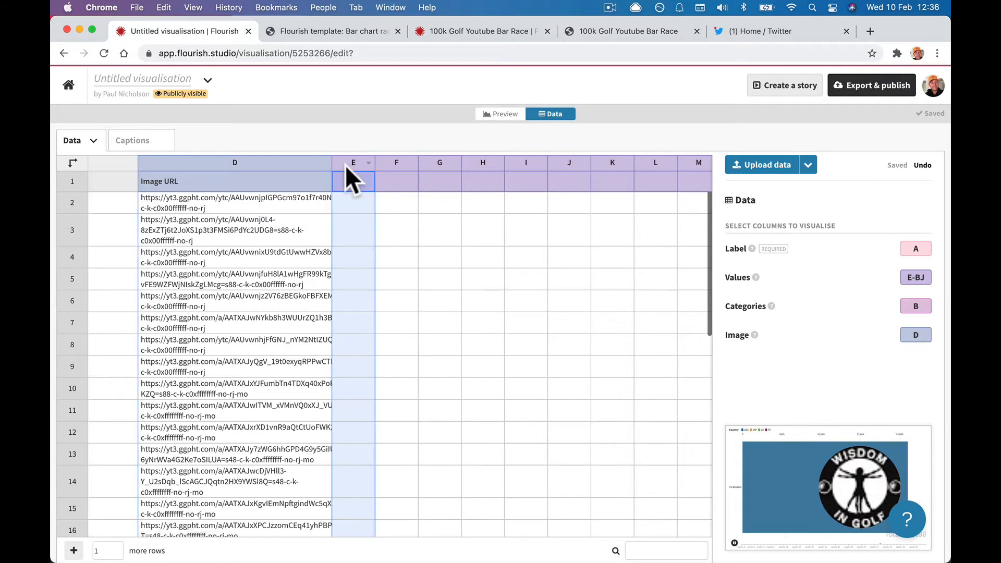
Head columns E–G with Dec 2017, Jan 2018 and Feb 2018, then view the bar chart race template.
{"action": "left_click", "coordinate": [351, 186]}
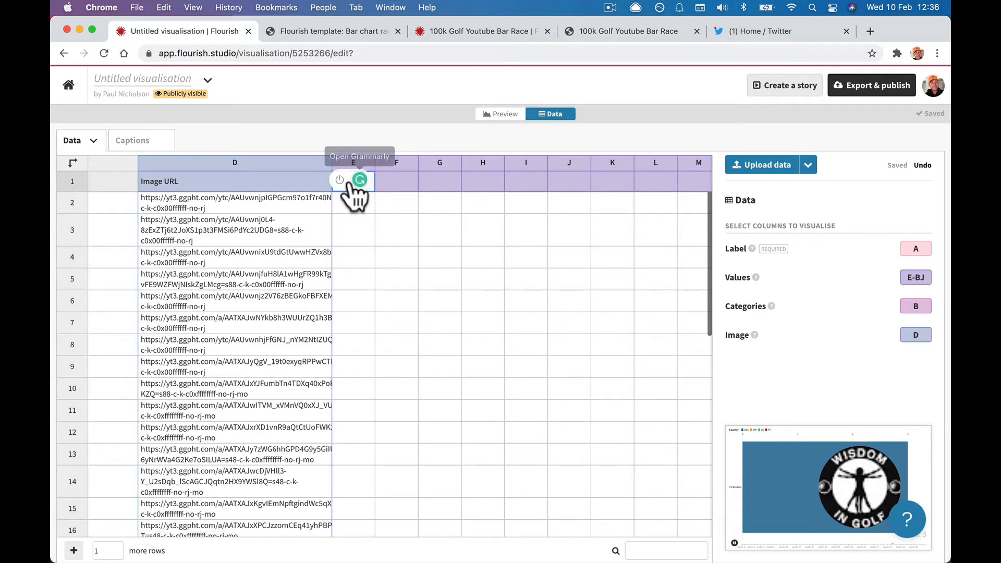
{"action": "type", "text": "Dec 201"}
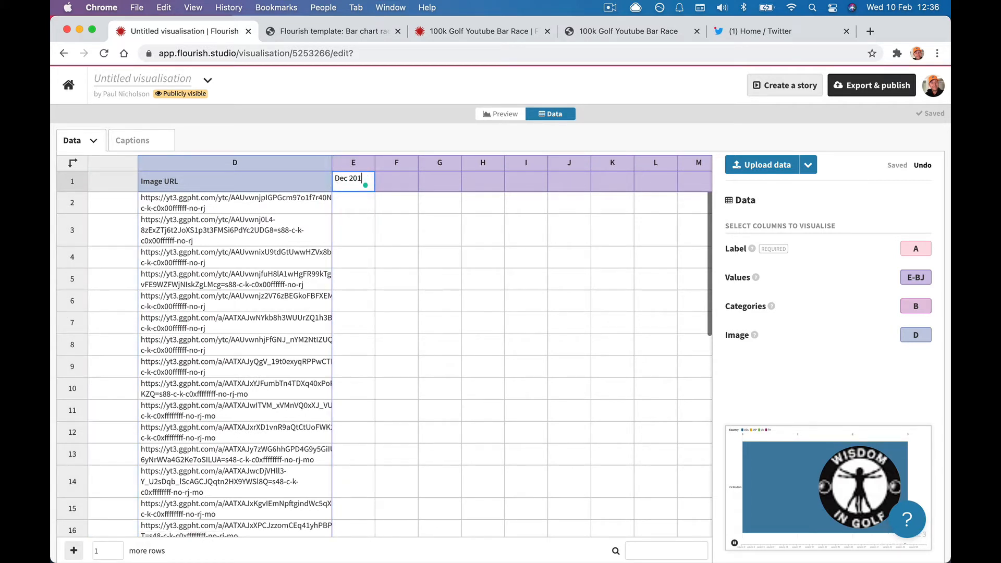
{"action": "type", "text": "7"}
{"action": "key", "text": "Tab"}
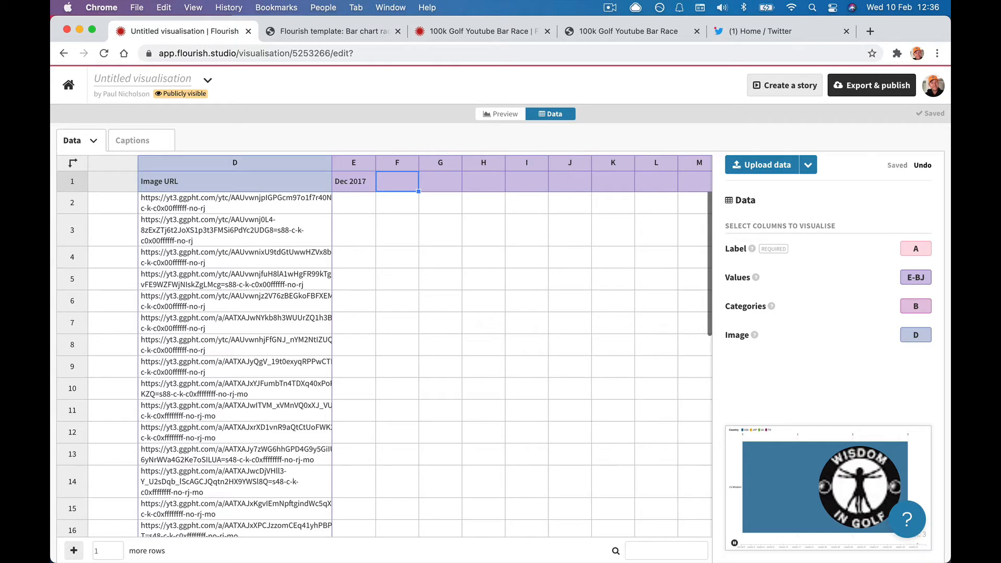
{"action": "type", "text": "Jan 2018"}
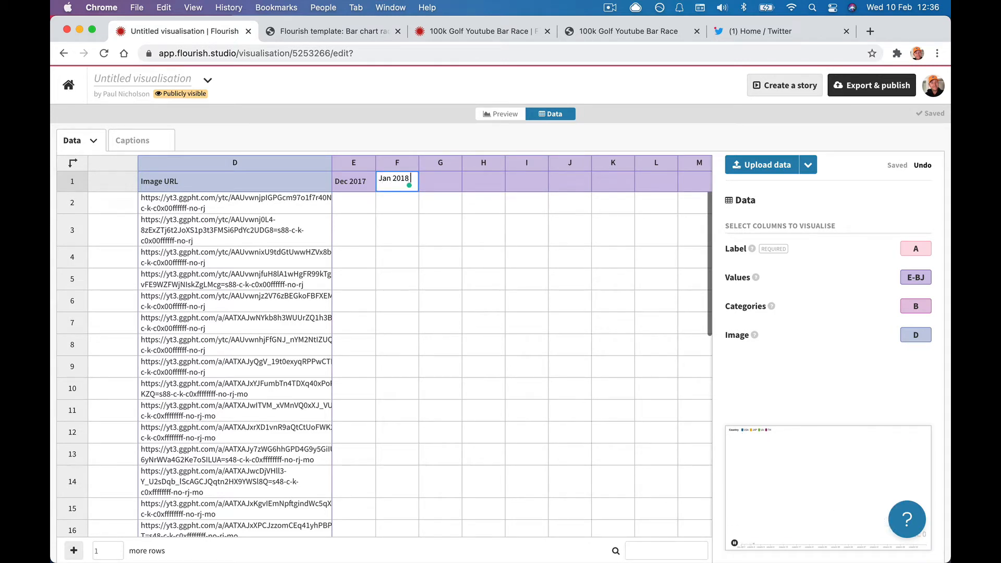
{"action": "key", "text": "Tab"}
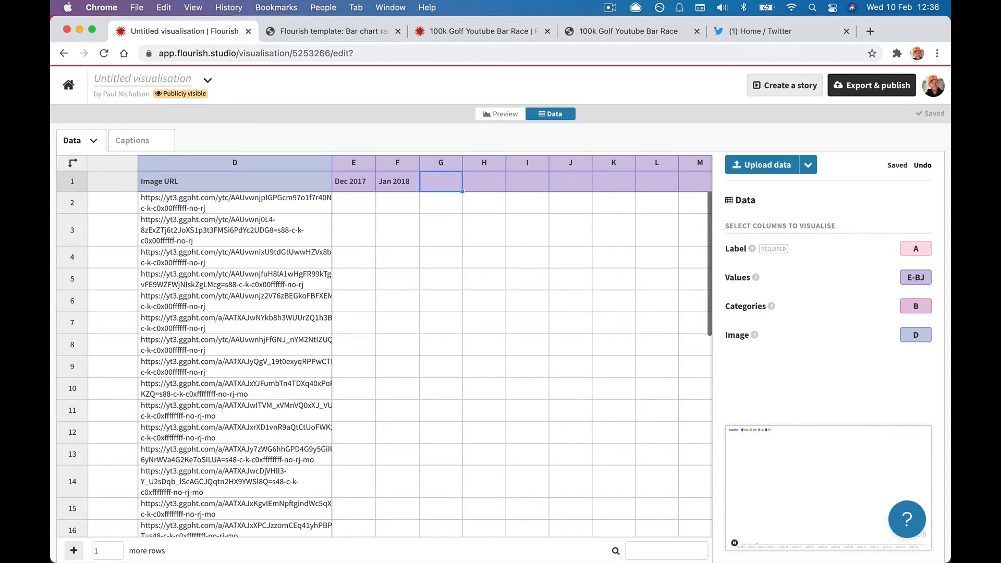
{"action": "type", "text": "Feb 2018"}
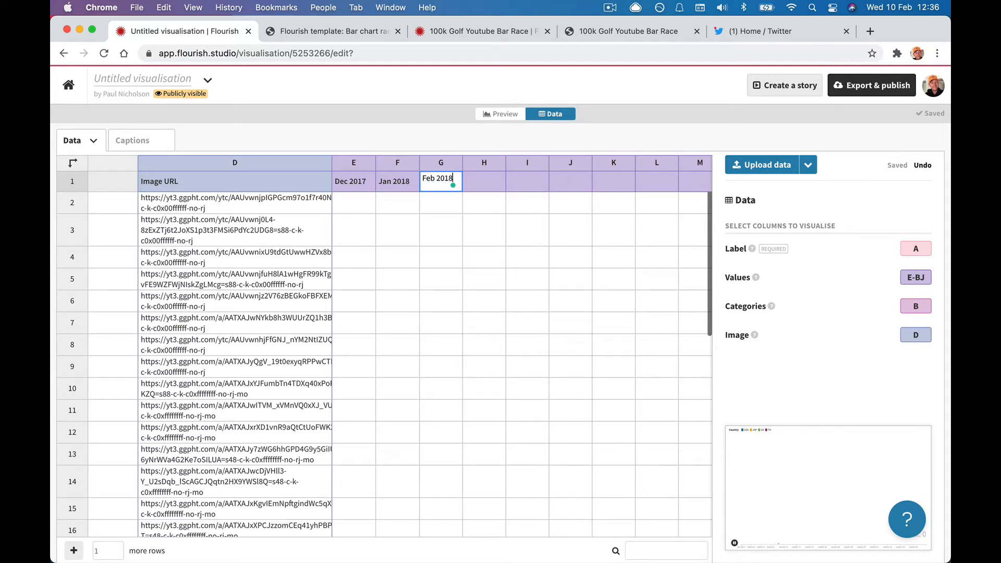
{"action": "key", "text": "Tab"}
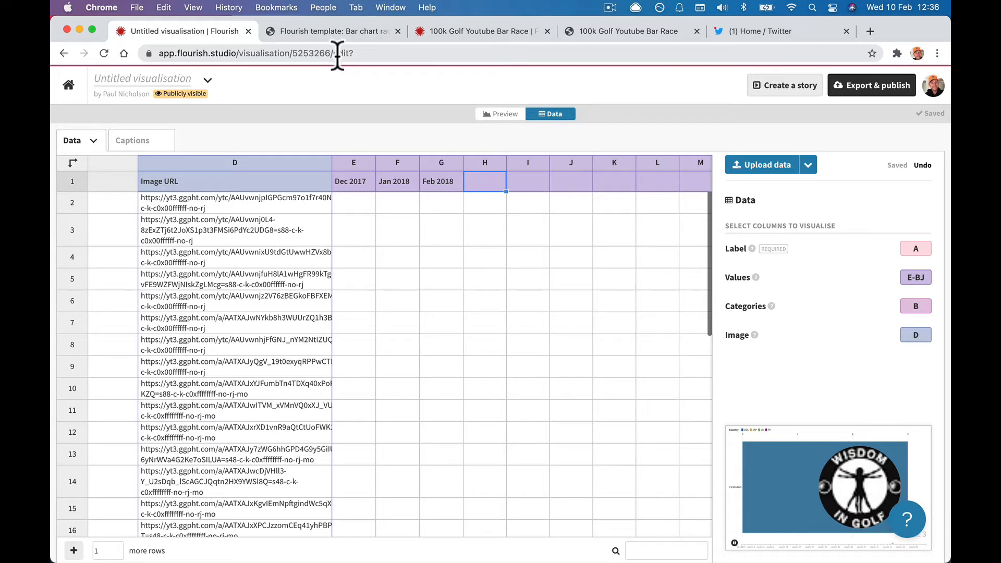
{"action": "left_click", "coordinate": [345, 33]}
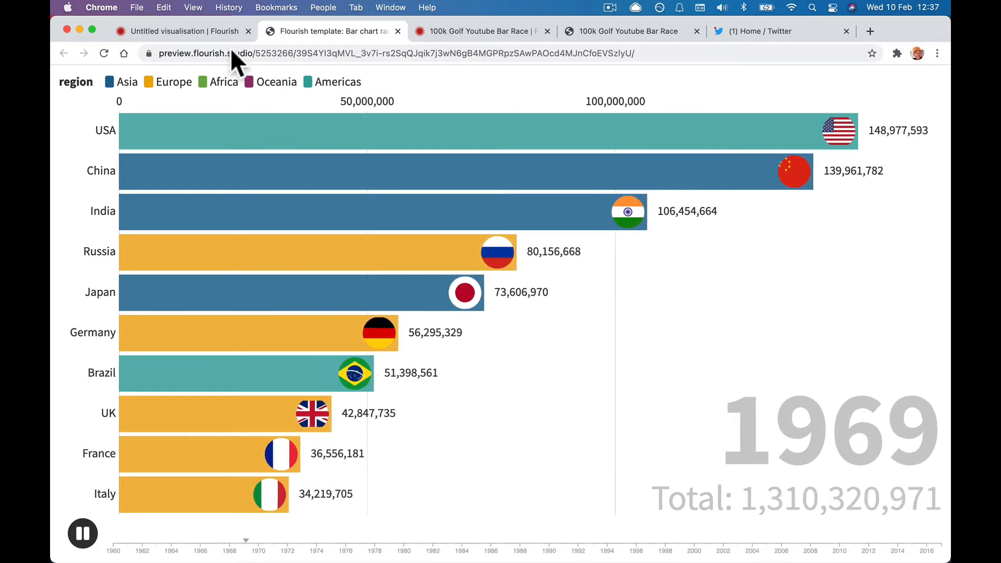
Scroll through the columns of the finished 100k Golf Youtube Bar Race data sheet.
{"action": "left_click", "coordinate": [208, 29]}
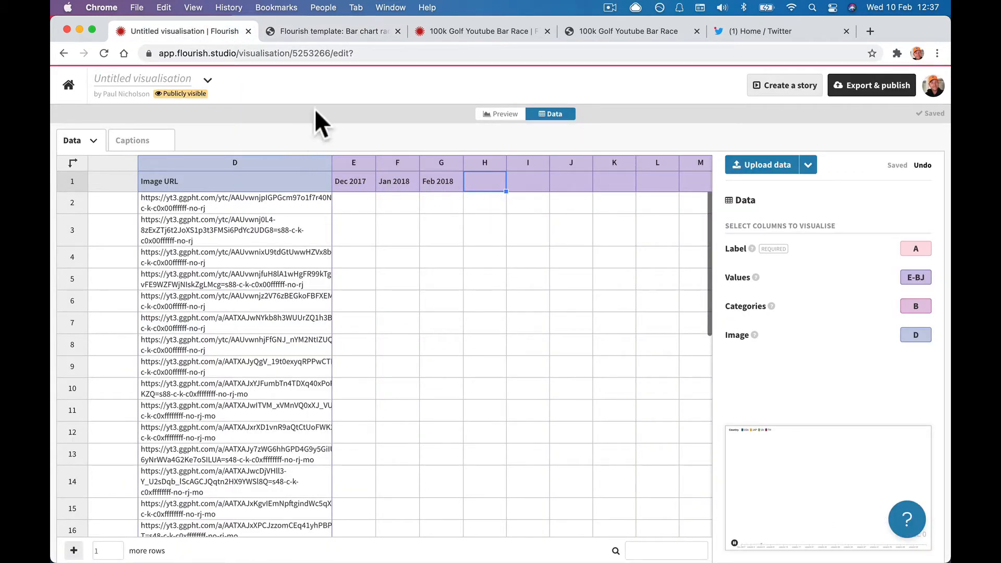
{"action": "left_click", "coordinate": [456, 27]}
{"action": "scroll", "coordinate": [450, 202], "scroll_direction": "right", "scroll_amount": 10}
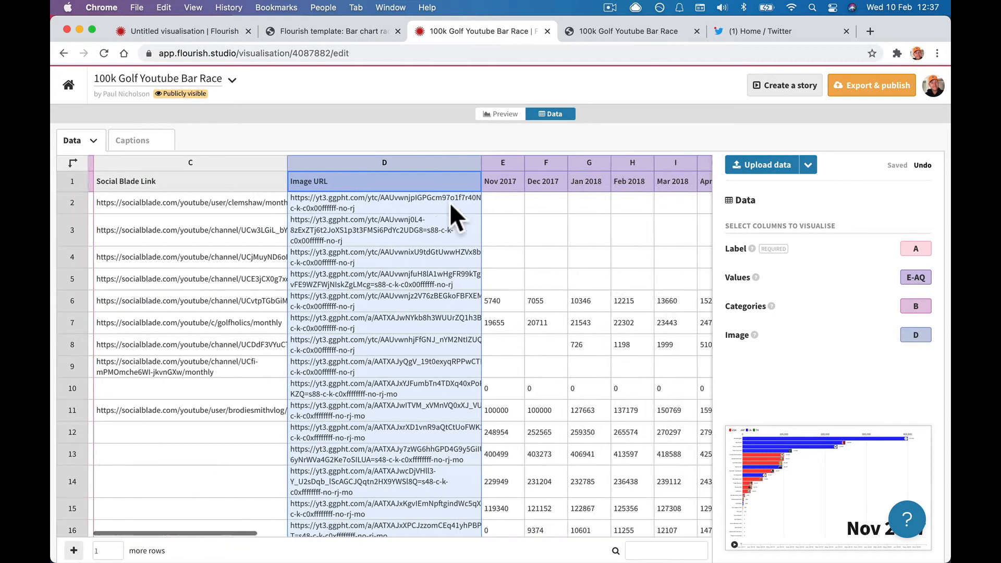
{"action": "scroll", "coordinate": [449, 202], "scroll_direction": "right", "scroll_amount": 8}
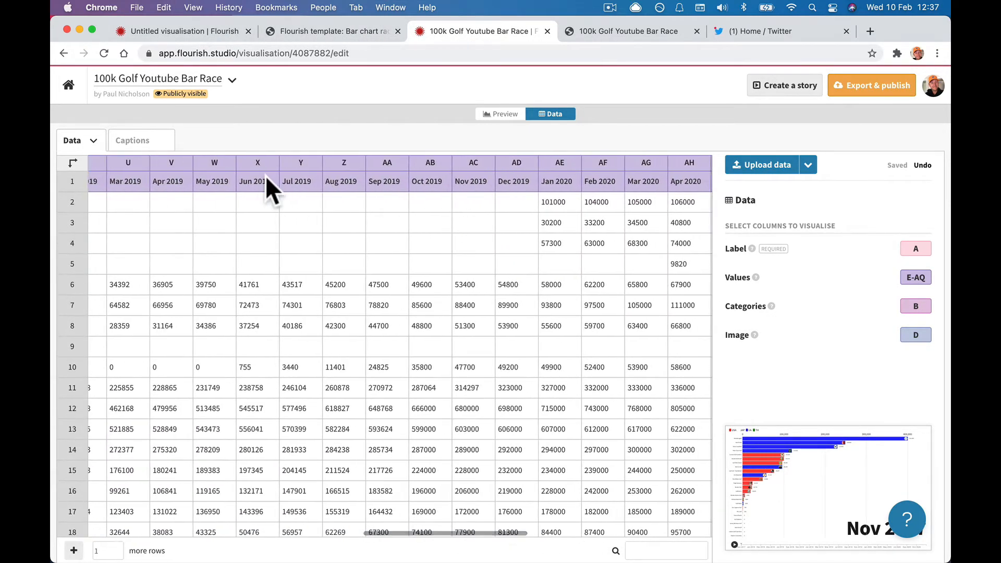
{"action": "scroll", "coordinate": [617, 188], "scroll_direction": "right", "scroll_amount": 5}
{"action": "scroll", "coordinate": [587, 212], "scroll_direction": "right", "scroll_amount": 6}
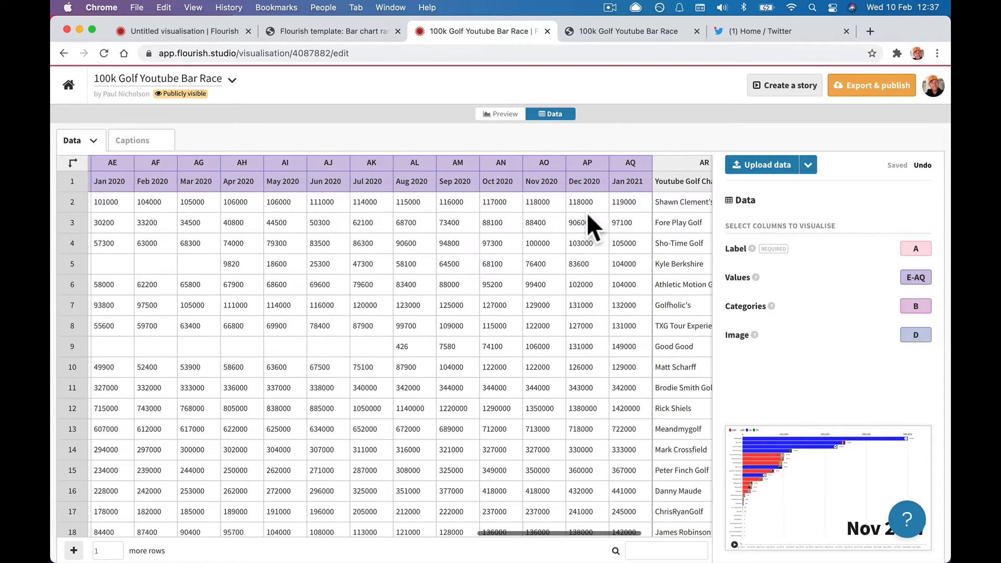
{"action": "scroll", "coordinate": [586, 212], "scroll_direction": "left", "scroll_amount": 20}
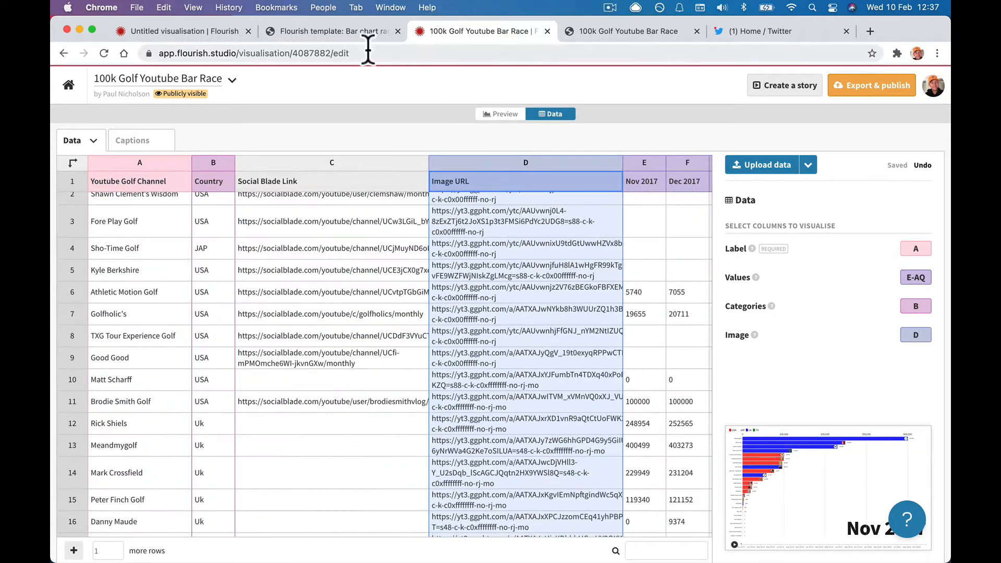
Glance at the country bar race template, then return to the untitled sheet's first Dec 2017 cell.
{"action": "left_click", "coordinate": [342, 36]}
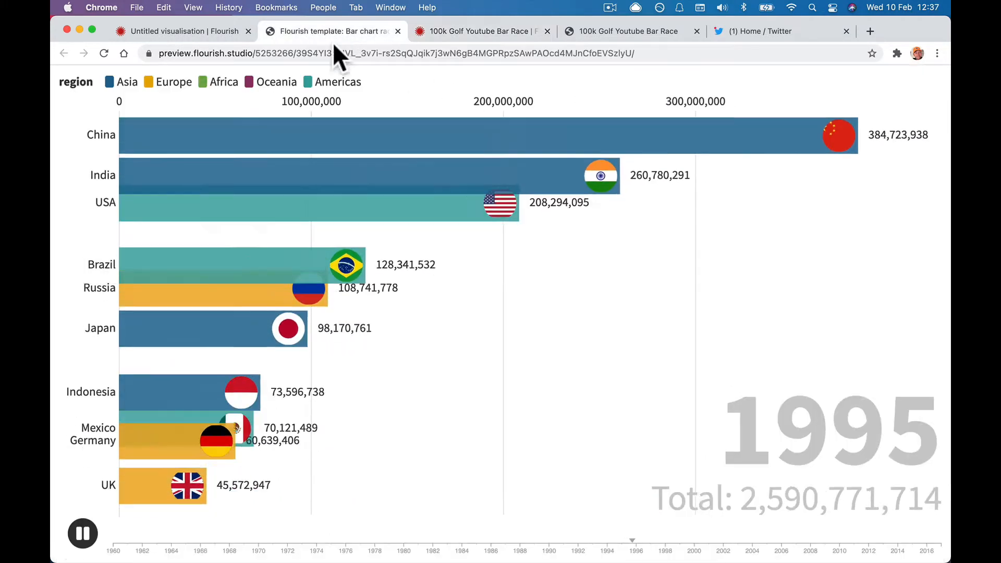
{"action": "left_click", "coordinate": [207, 31]}
{"action": "left_click", "coordinate": [349, 208]}
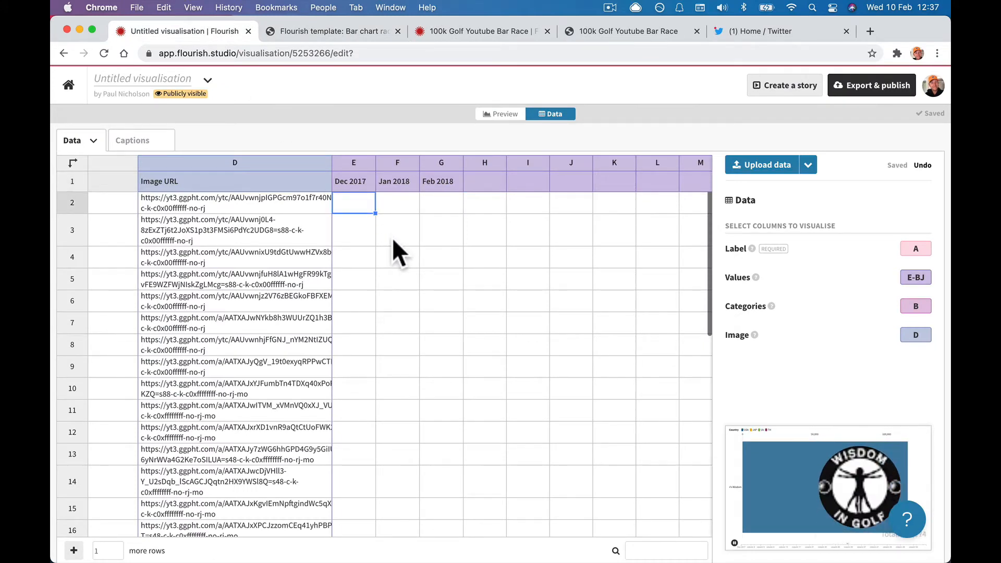
Enter 1000, 20000 and 3000 in row 2 under Dec 2017, Jan 2018 and Feb 2018.
{"action": "type", "text": "1000"}
{"action": "key", "text": "Tab"}
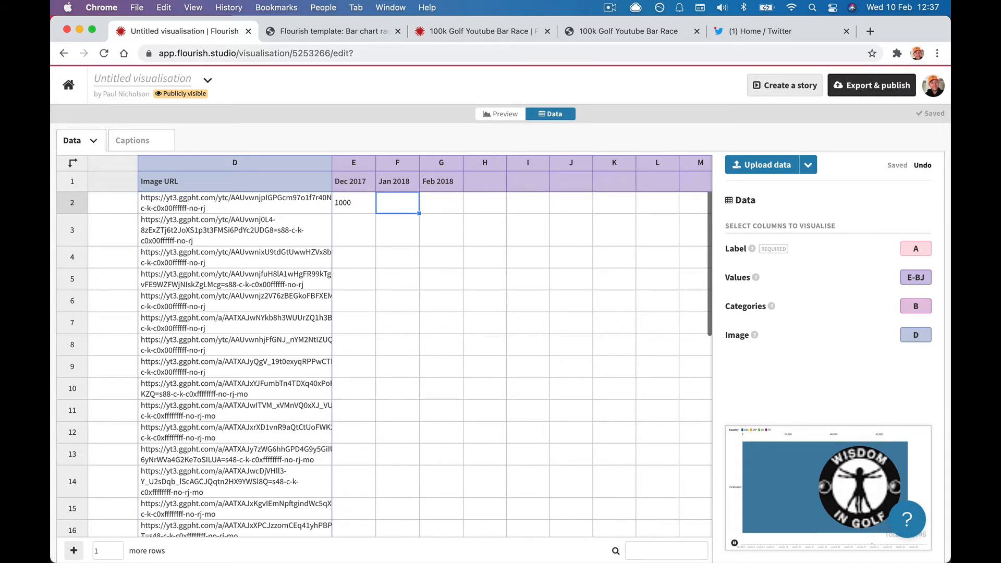
{"action": "type", "text": "20000"}
{"action": "key", "text": "Tab"}
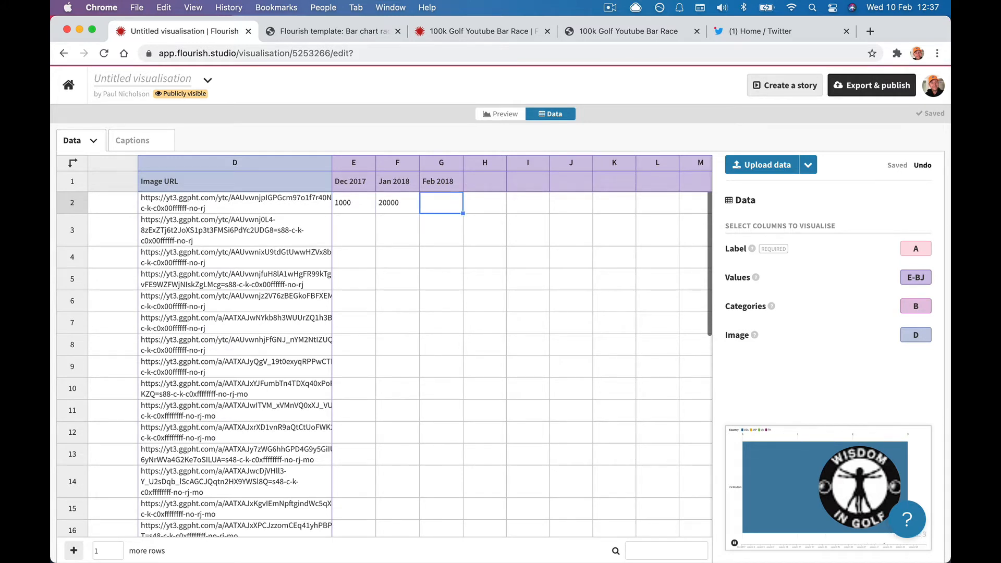
{"action": "type", "text": "3000"}
{"action": "key", "text": "Tab"}
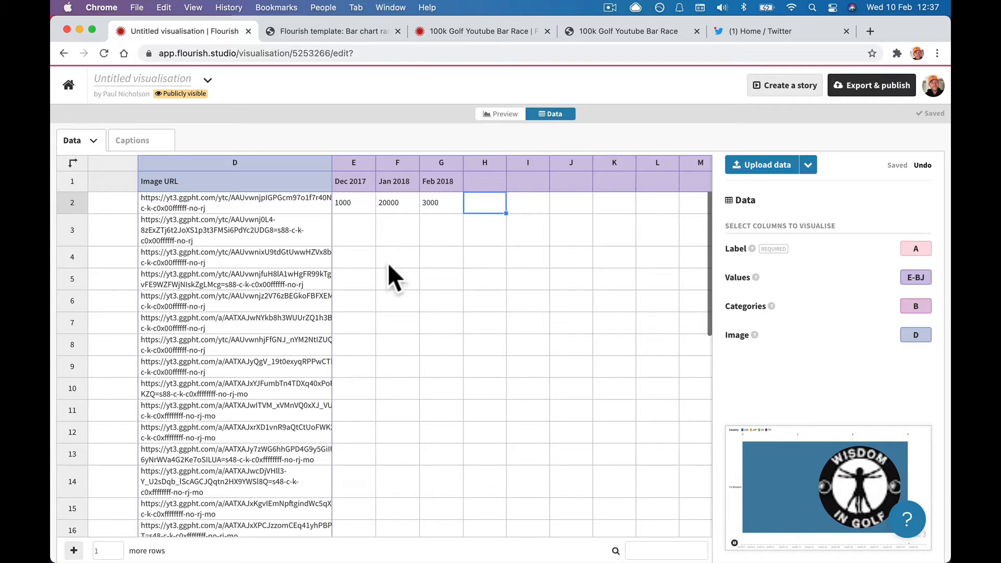
Add a Mar 2018 heading in column H with 130000 for the first channel.
{"action": "left_click", "coordinate": [489, 173]}
{"action": "type", "text": "M"}
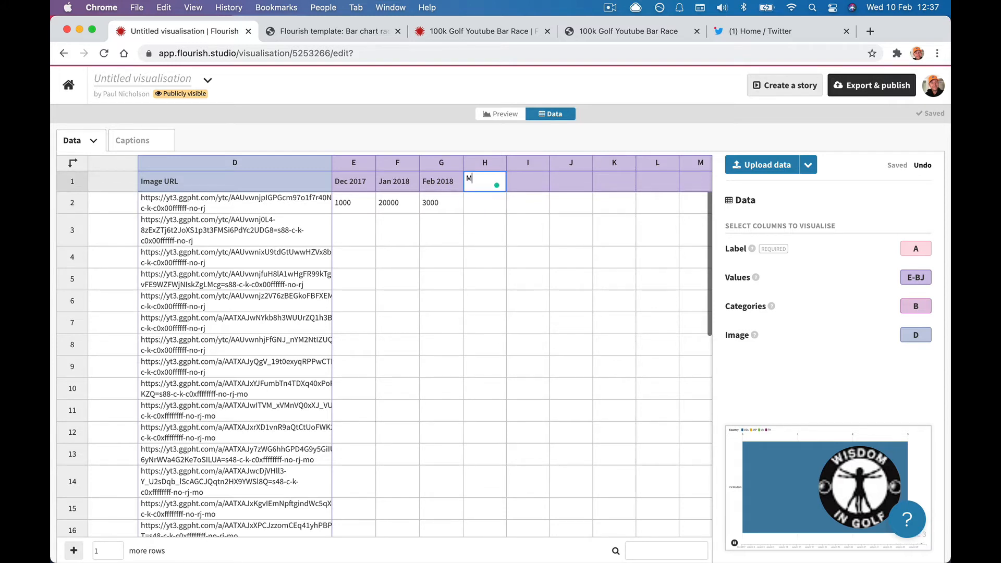
{"action": "type", "text": "ar 2019"}
{"action": "key", "text": "BackSpace"}
{"action": "type", "text": "8"}
{"action": "key", "text": "Tab"}
{"action": "left_click", "coordinate": [496, 205]}
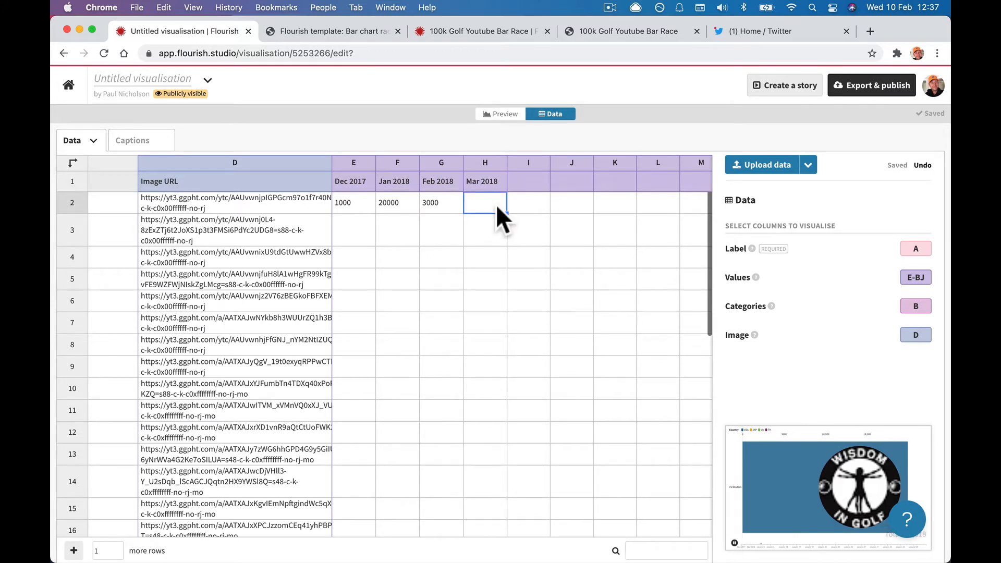
{"action": "type", "text": "130000"}
{"action": "key", "text": "Tab"}
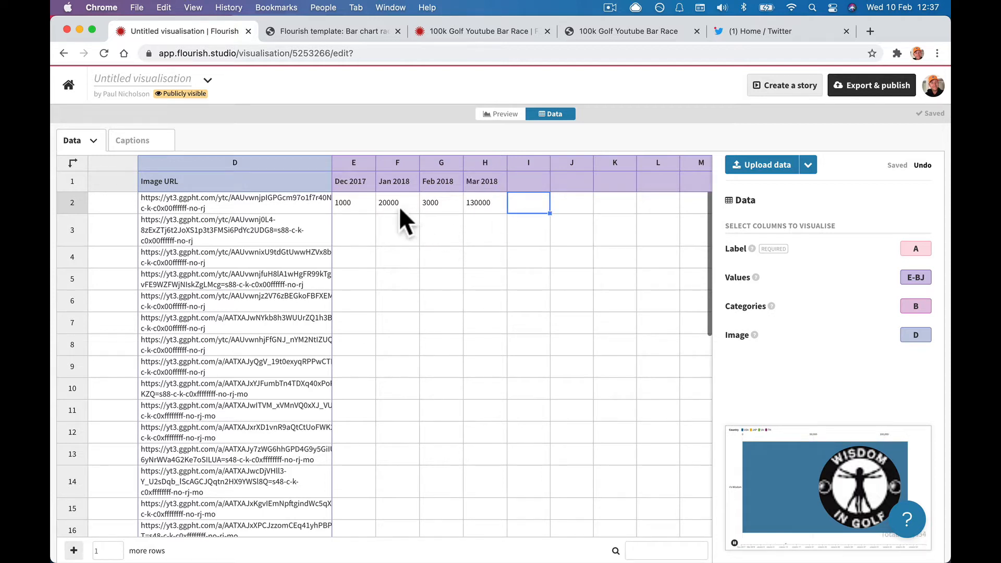
Check the Dec 2017 to Feb 2018 values and preview the test bar race.
{"action": "left_click", "coordinate": [368, 203]}
{"action": "left_click", "coordinate": [399, 205]}
{"action": "left_click", "coordinate": [436, 205]}
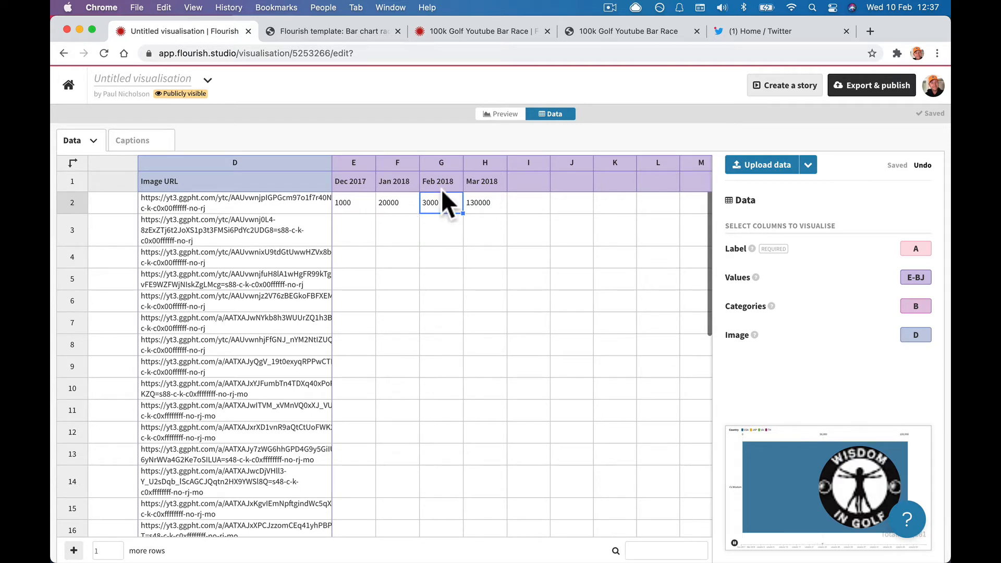
{"action": "left_click", "coordinate": [494, 115]}
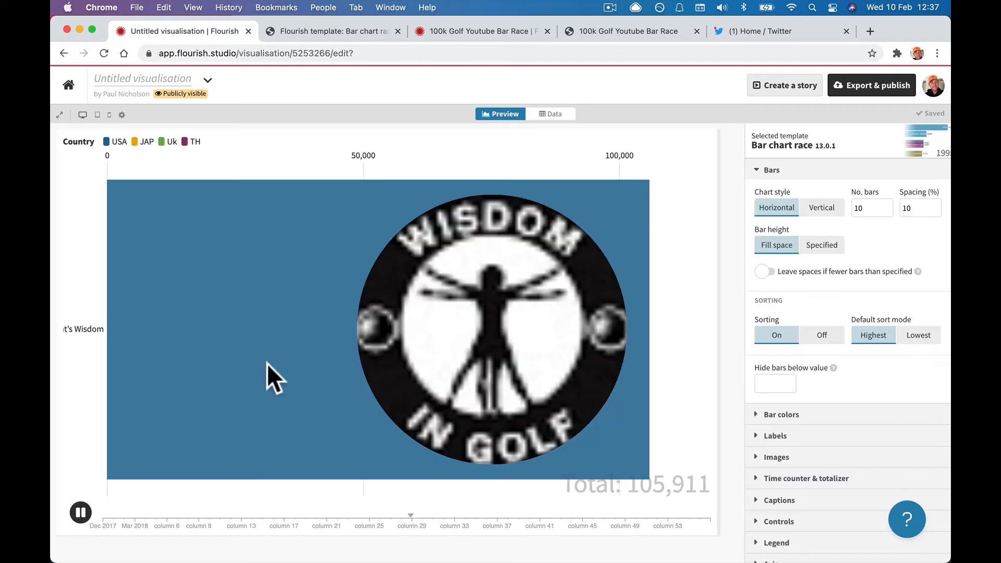
Restart the test bar race from the beginning, then go back to the data sheet.
{"action": "left_click", "coordinate": [101, 516]}
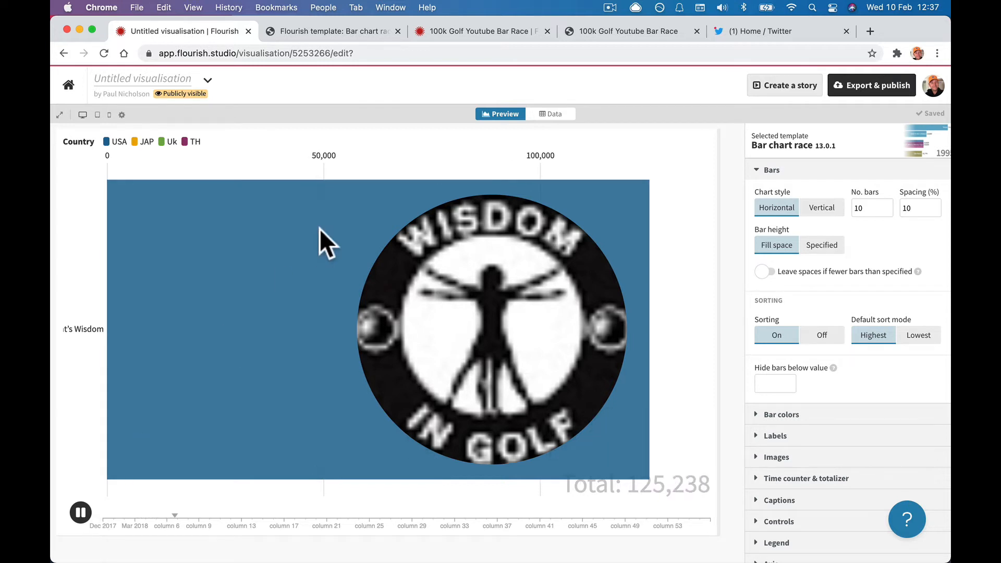
{"action": "left_click", "coordinate": [550, 114]}
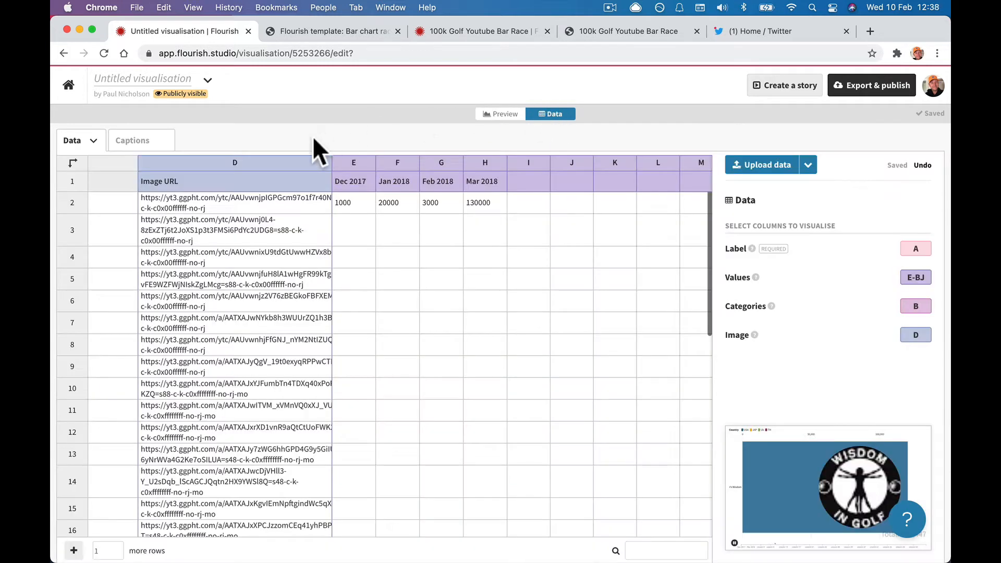
Inspect columns AQ–AS of the 100k Golf Youtube Bar Race sheet, copy all its data, and return to the untitled tab.
{"action": "left_click", "coordinate": [435, 30]}
{"action": "scroll", "coordinate": [564, 283], "scroll_direction": "right", "scroll_amount": 20}
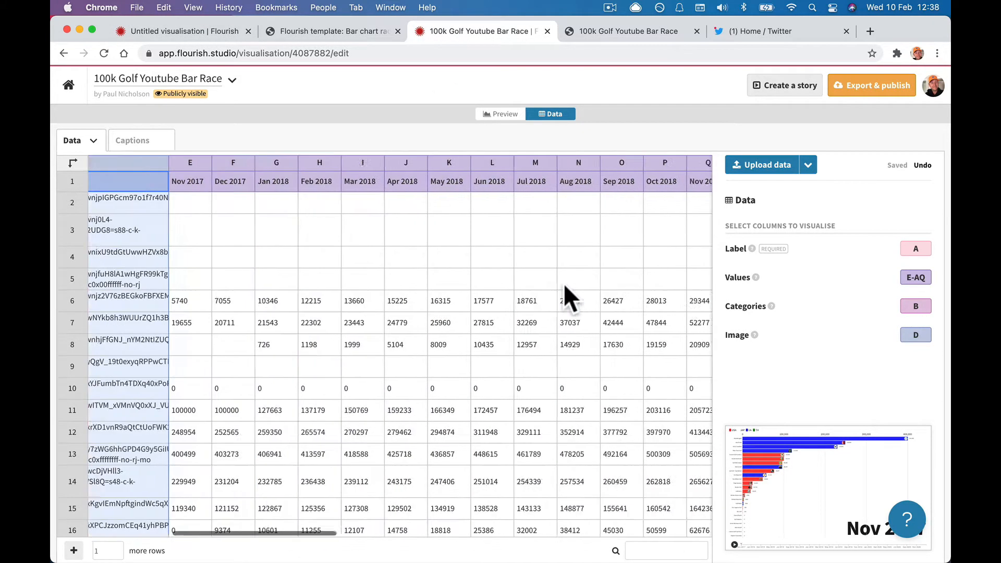
{"action": "scroll", "coordinate": [564, 284], "scroll_direction": "right", "scroll_amount": 6}
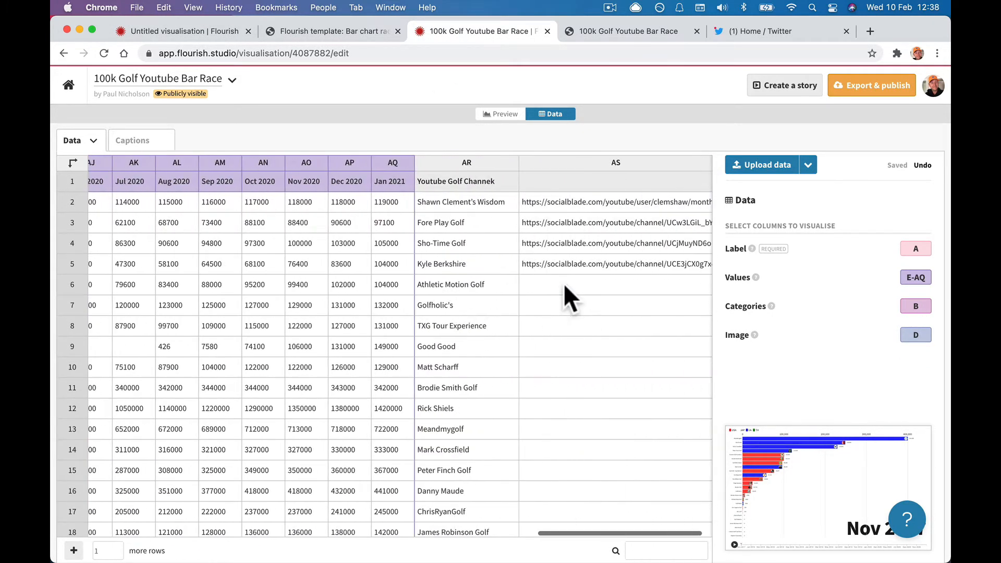
{"action": "left_click", "coordinate": [508, 161]}
{"action": "left_click", "coordinate": [588, 163]}
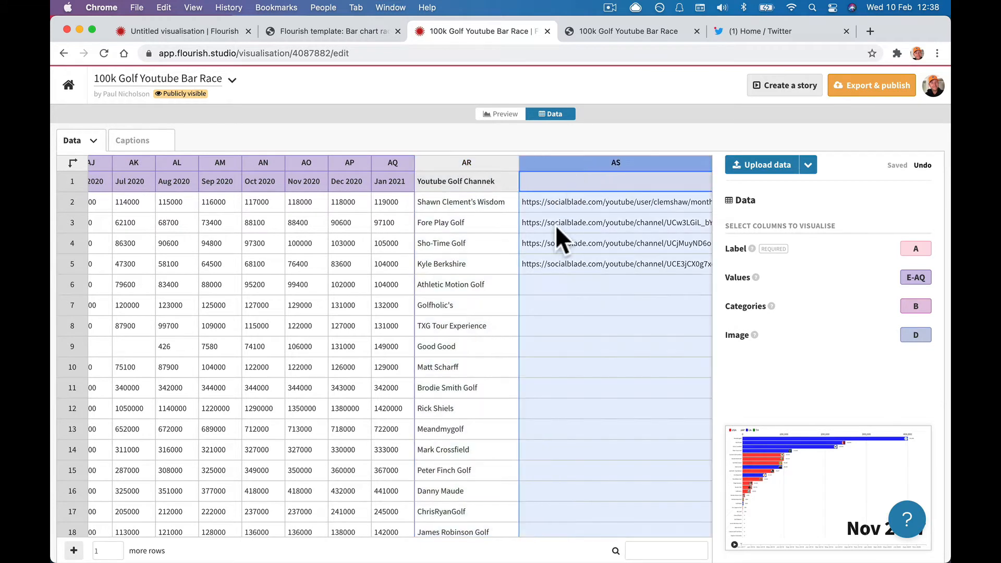
{"action": "left_click", "coordinate": [386, 162]}
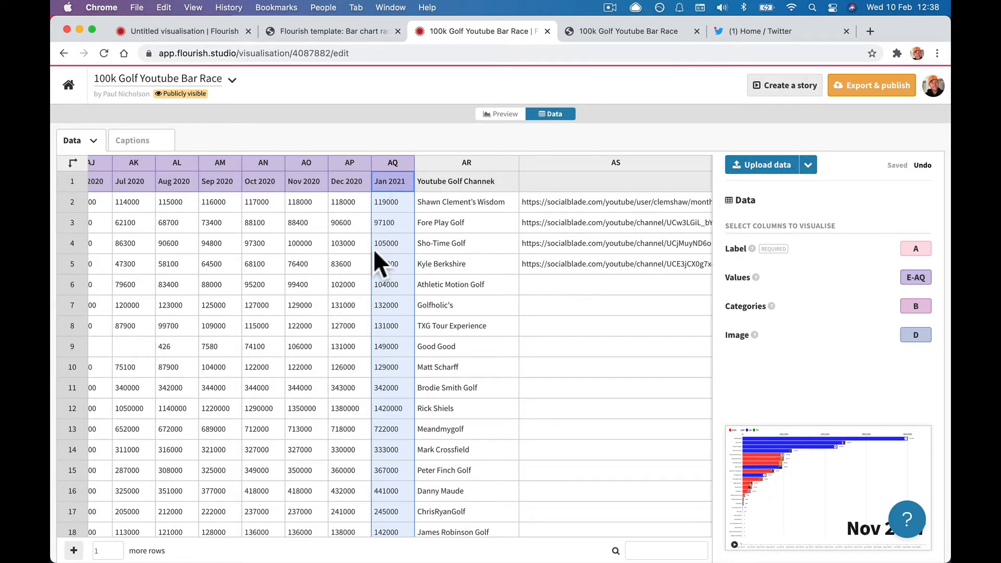
{"action": "scroll", "coordinate": [373, 248], "scroll_direction": "left", "scroll_amount": 10}
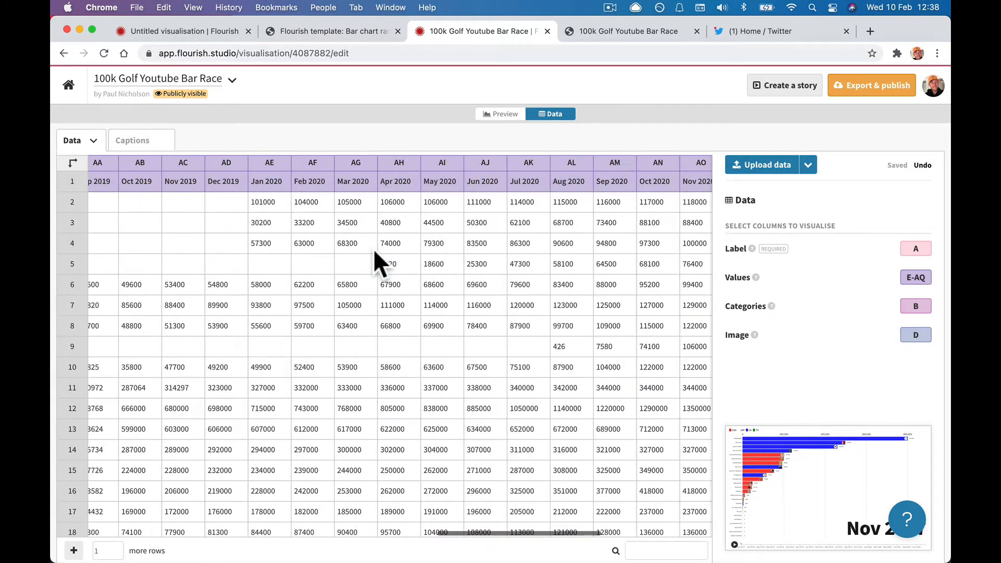
{"action": "scroll", "coordinate": [375, 252], "scroll_direction": "left", "scroll_amount": 15}
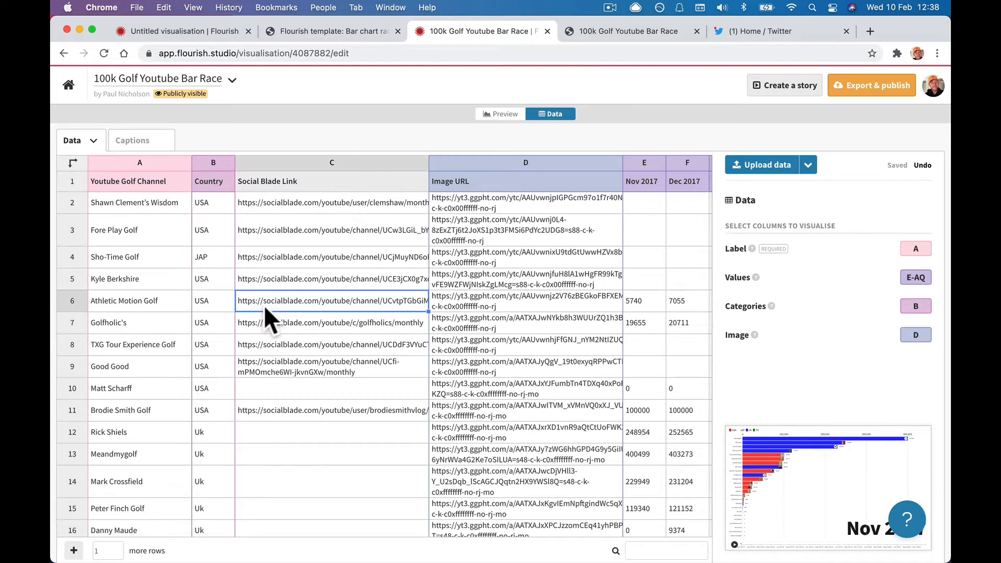
{"action": "key", "text": "super+a"}
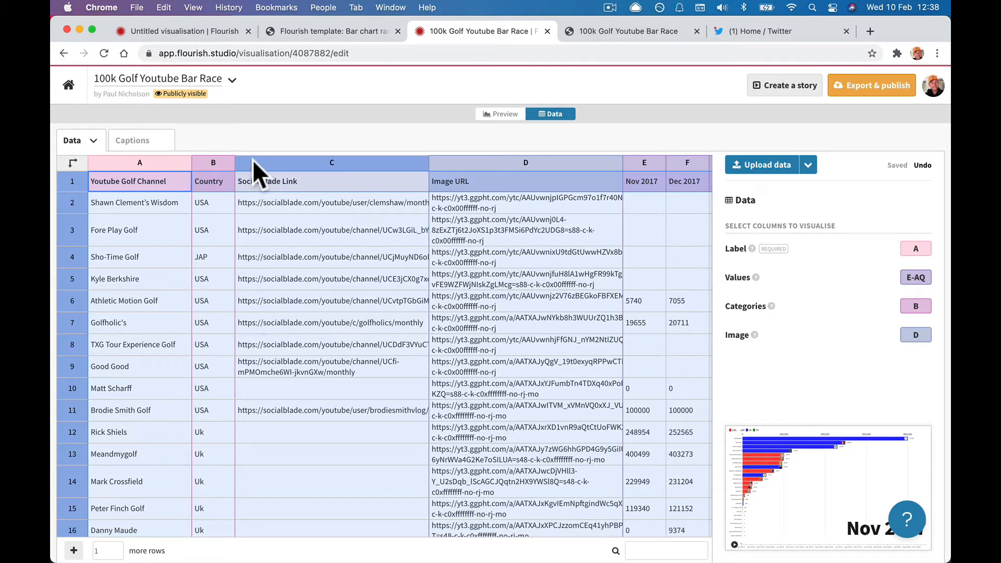
{"action": "left_click", "coordinate": [221, 30]}
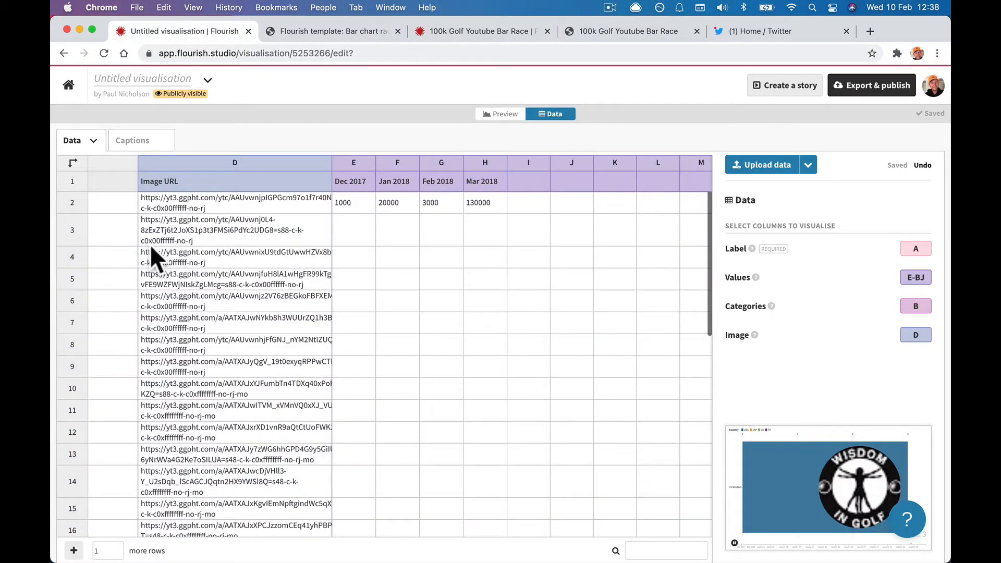
{"action": "scroll", "coordinate": [149, 244], "scroll_direction": "left", "scroll_amount": 5}
{"action": "left_click", "coordinate": [124, 178]}
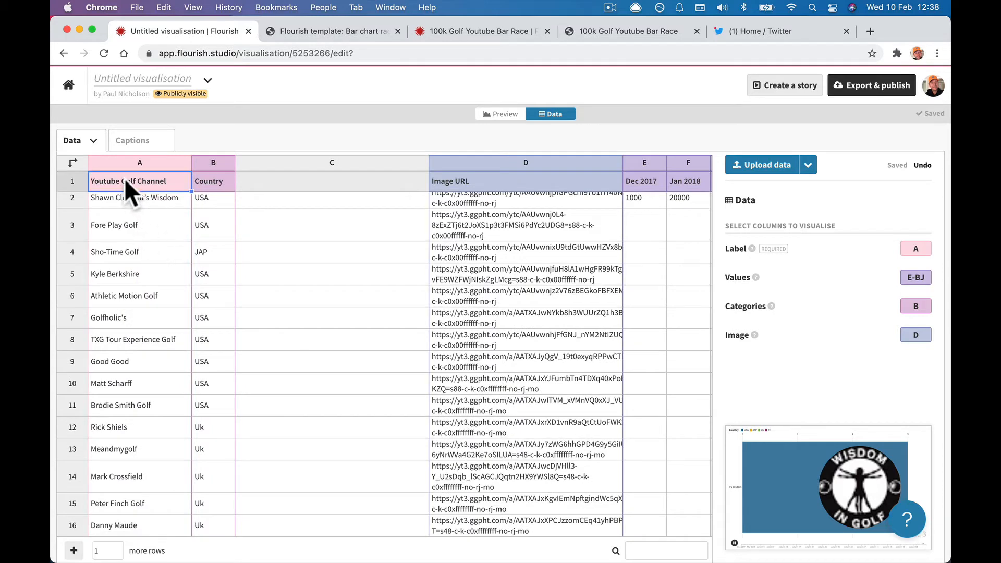
{"action": "key", "text": "super+a"}
{"action": "key", "text": "BackSpace"}
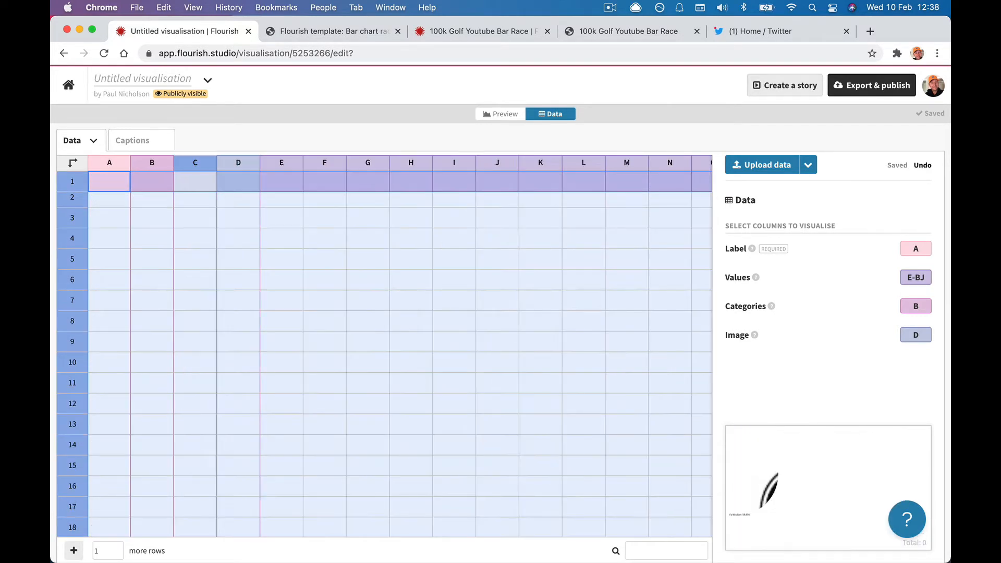
{"action": "key", "text": "super+v"}
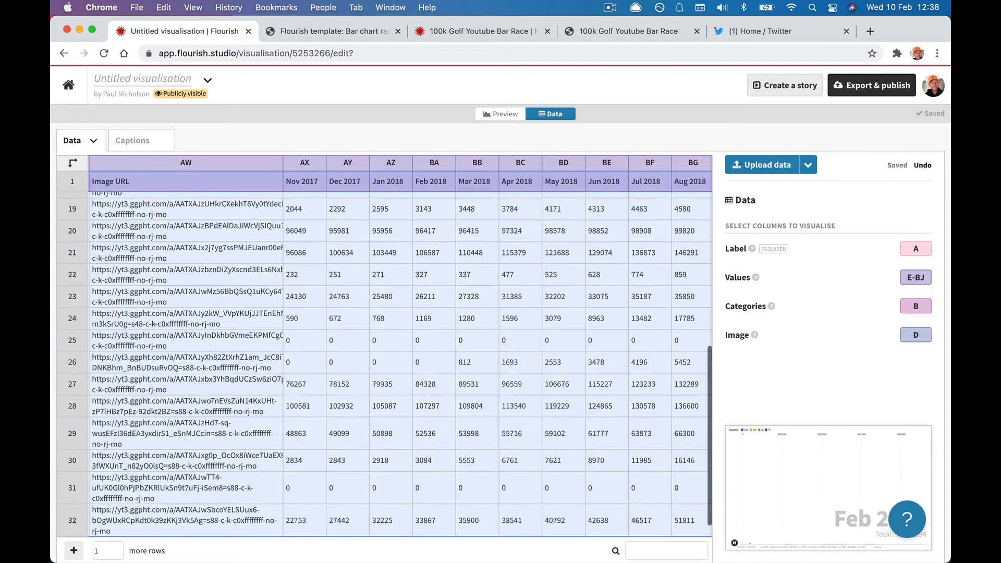
{"action": "scroll", "coordinate": [171, 226], "scroll_direction": "left", "scroll_amount": 15}
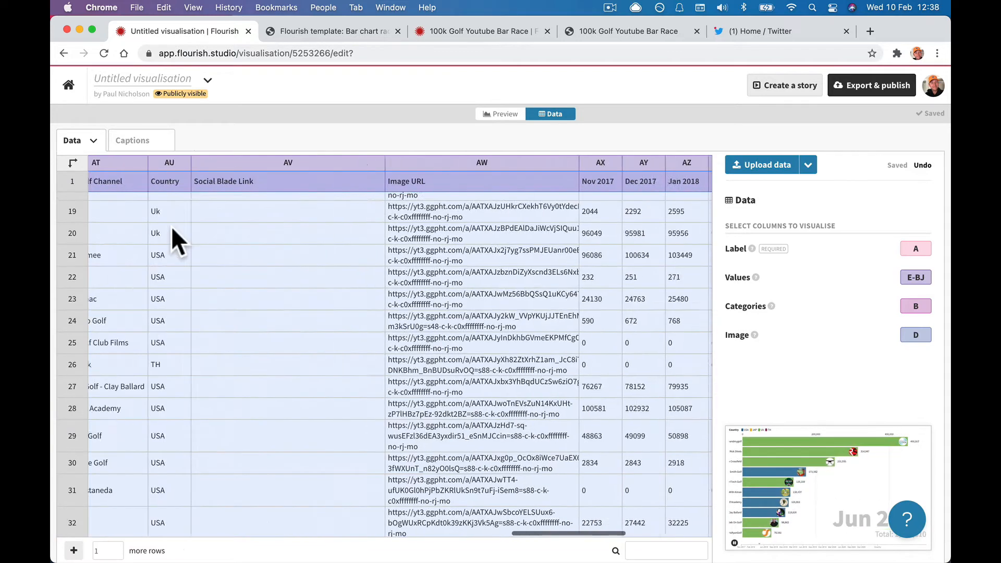
{"action": "scroll", "coordinate": [172, 230], "scroll_direction": "left", "scroll_amount": 5}
{"action": "scroll", "coordinate": [172, 230], "scroll_direction": "up", "scroll_amount": 10}
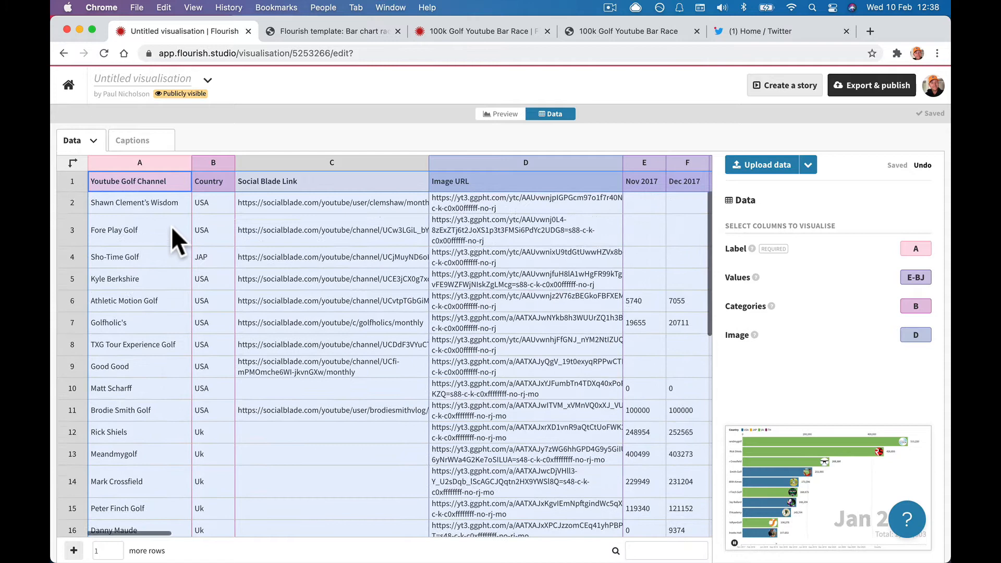
{"action": "left_click", "coordinate": [310, 229]}
{"action": "left_click", "coordinate": [126, 161]}
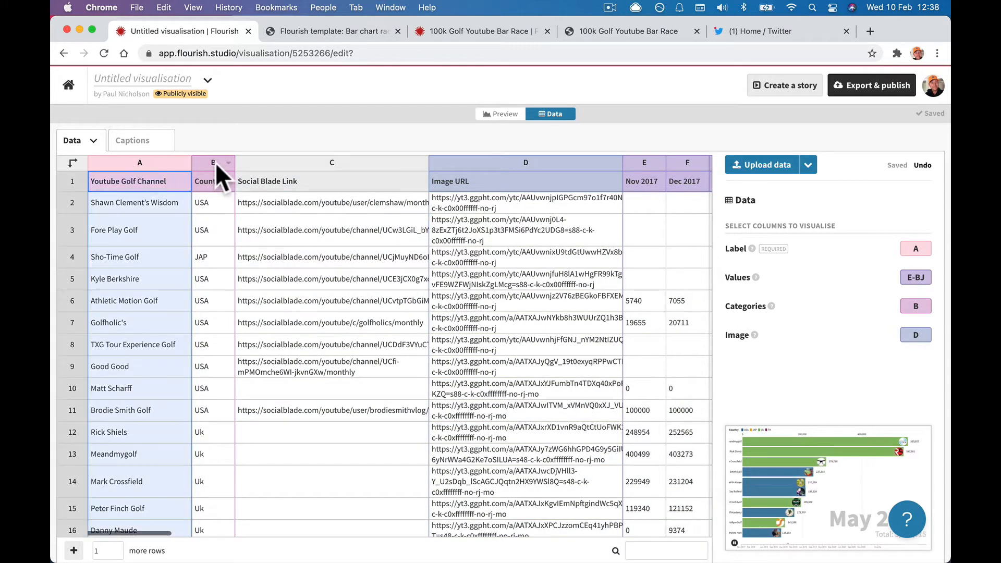
{"action": "left_click", "coordinate": [214, 161]}
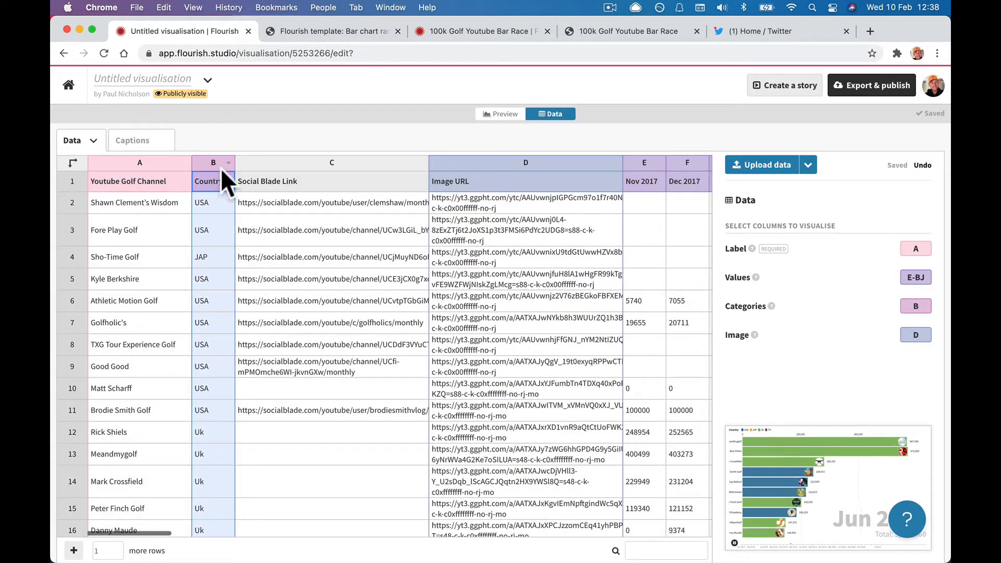
{"action": "left_click", "coordinate": [333, 157]}
{"action": "scroll", "coordinate": [365, 243], "scroll_direction": "right", "scroll_amount": 5}
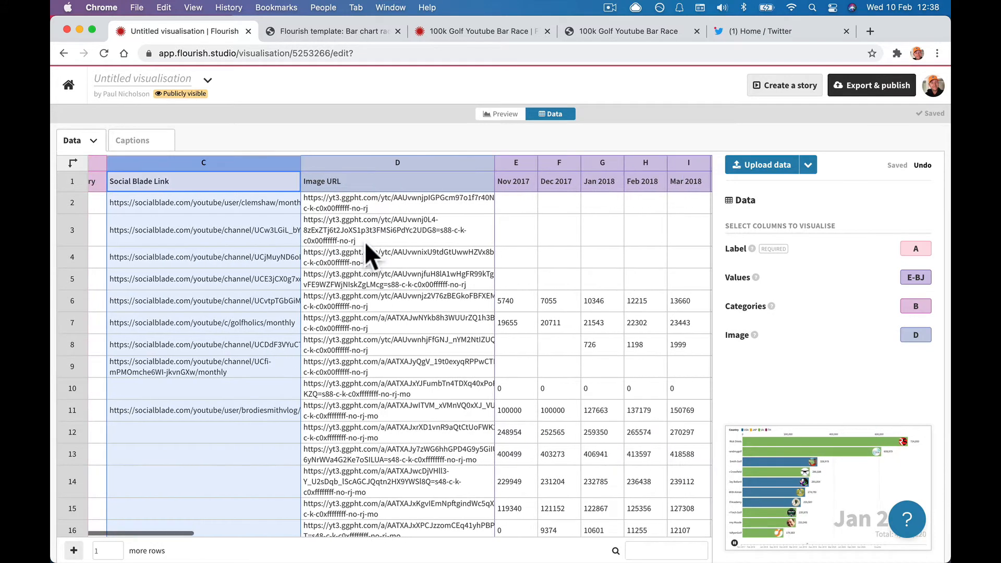
{"action": "scroll", "coordinate": [365, 242], "scroll_direction": "left", "scroll_amount": 1}
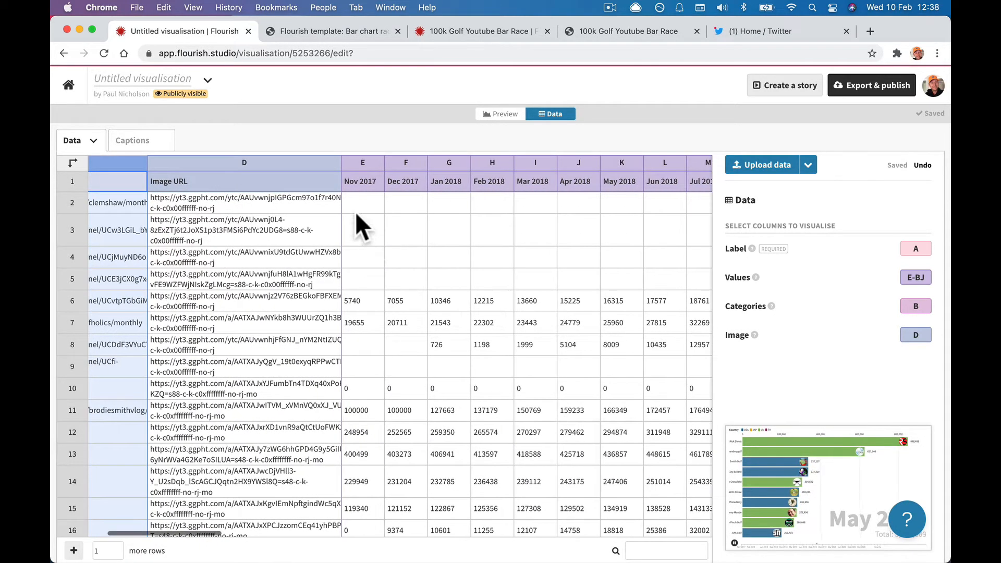
{"action": "scroll", "coordinate": [359, 245], "scroll_direction": "left", "scroll_amount": 1}
{"action": "left_click", "coordinate": [262, 162]}
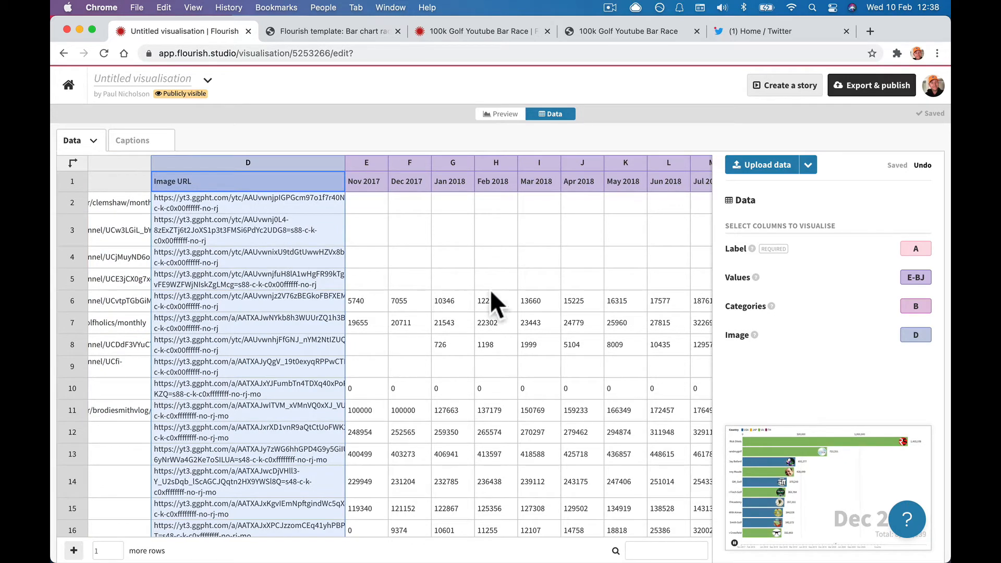
{"action": "scroll", "coordinate": [514, 289], "scroll_direction": "right", "scroll_amount": 15}
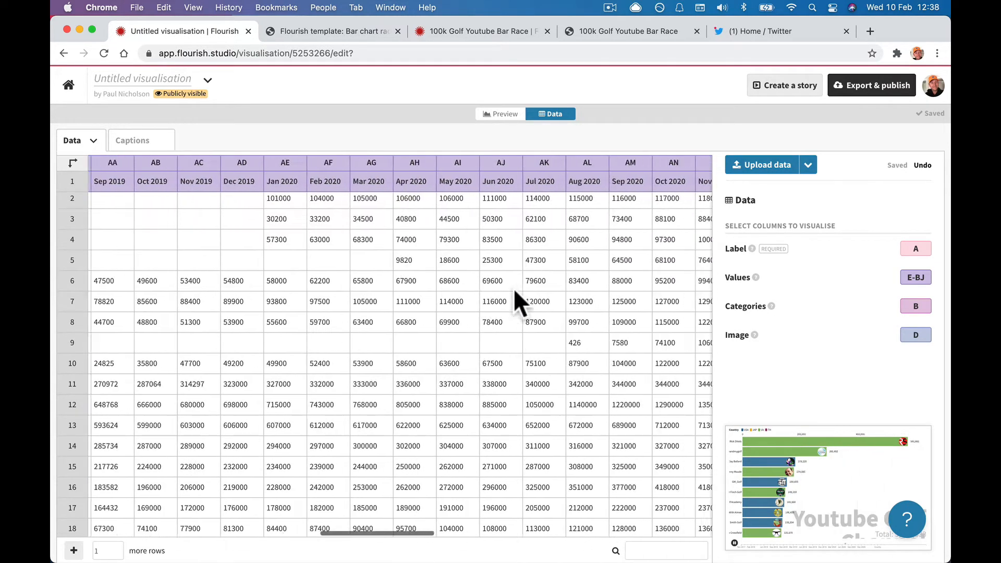
{"action": "scroll", "coordinate": [514, 289], "scroll_direction": "right", "scroll_amount": 10}
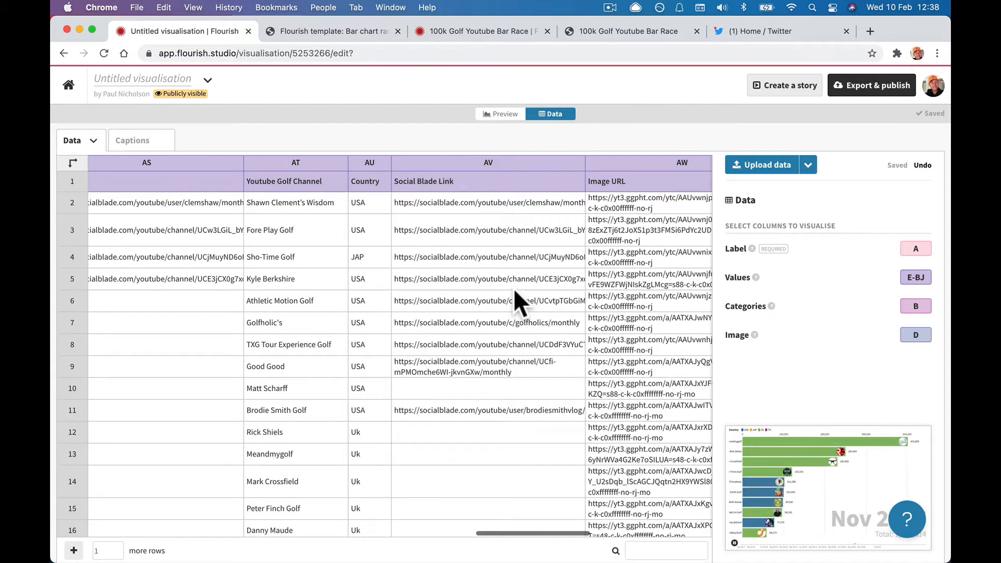
{"action": "scroll", "coordinate": [514, 289], "scroll_direction": "left", "scroll_amount": 4}
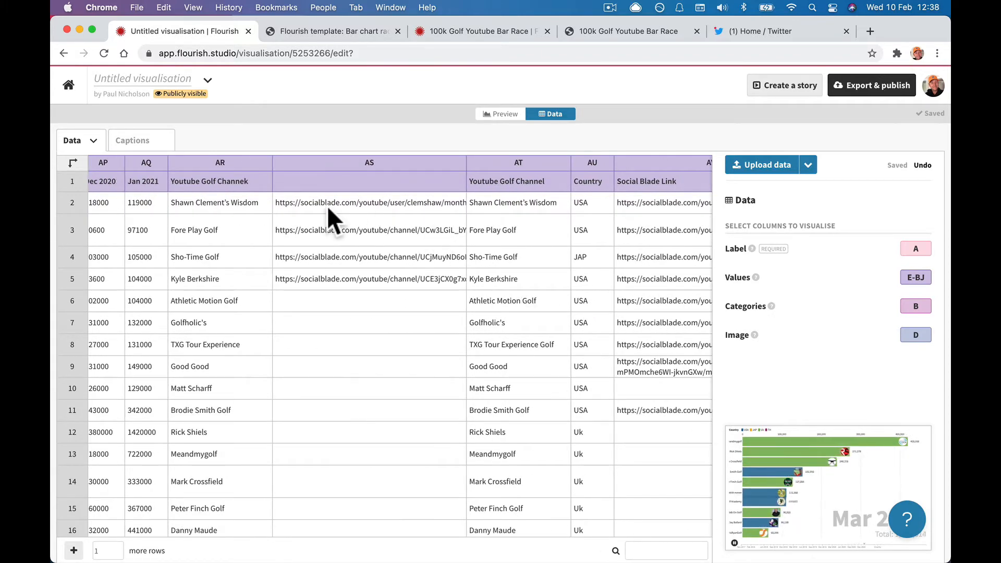
{"action": "scroll", "coordinate": [327, 206], "scroll_direction": "right", "scroll_amount": 15}
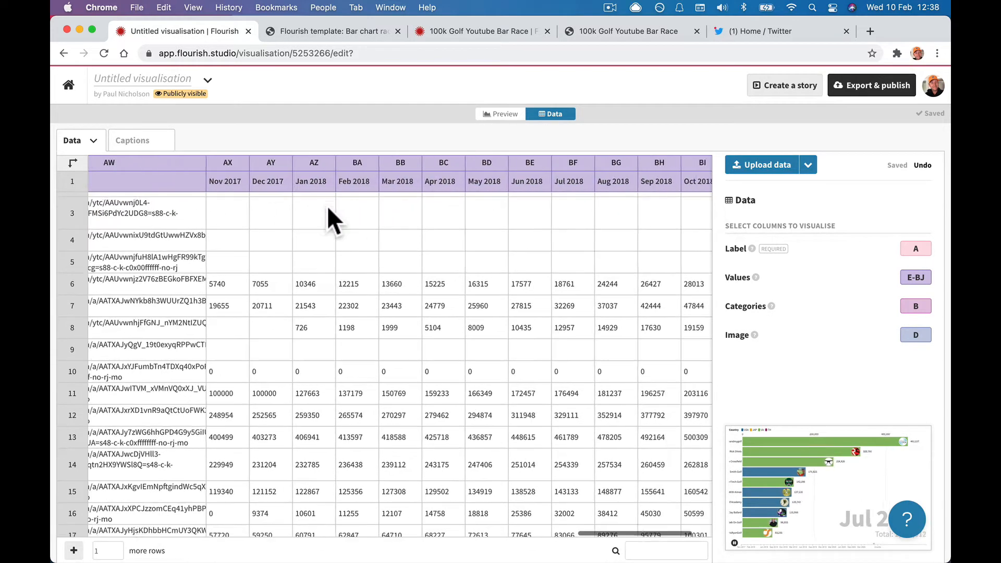
{"action": "scroll", "coordinate": [327, 206], "scroll_direction": "left", "scroll_amount": 15}
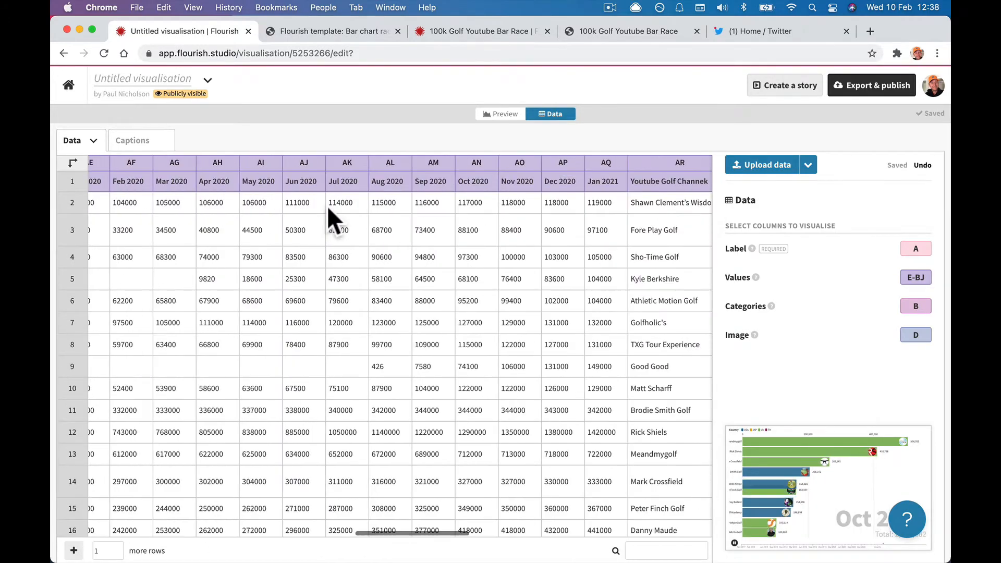
{"action": "scroll", "coordinate": [327, 206], "scroll_direction": "right", "scroll_amount": 8}
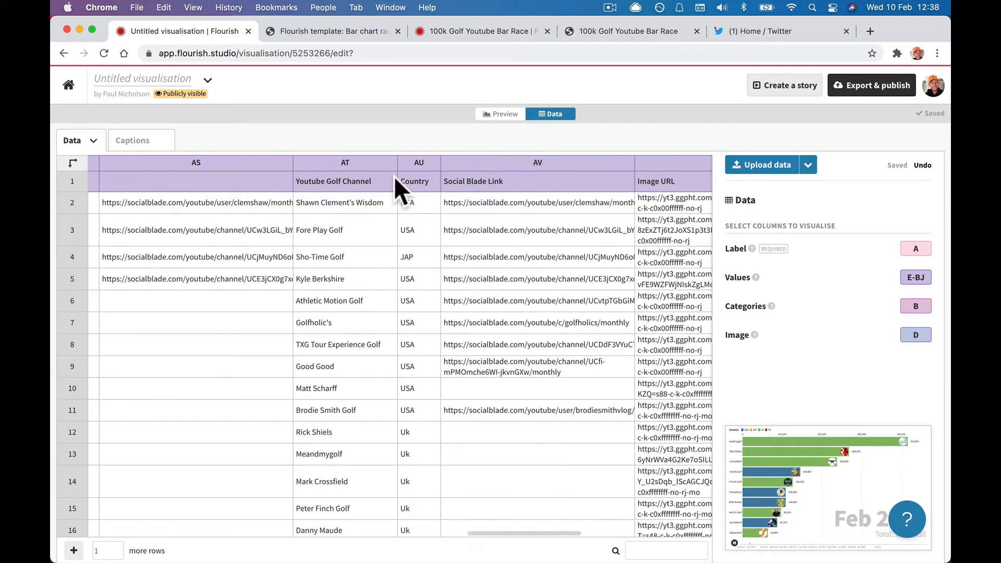
{"action": "left_click", "coordinate": [330, 157]}
{"action": "scroll", "coordinate": [328, 165], "scroll_direction": "right", "scroll_amount": 10}
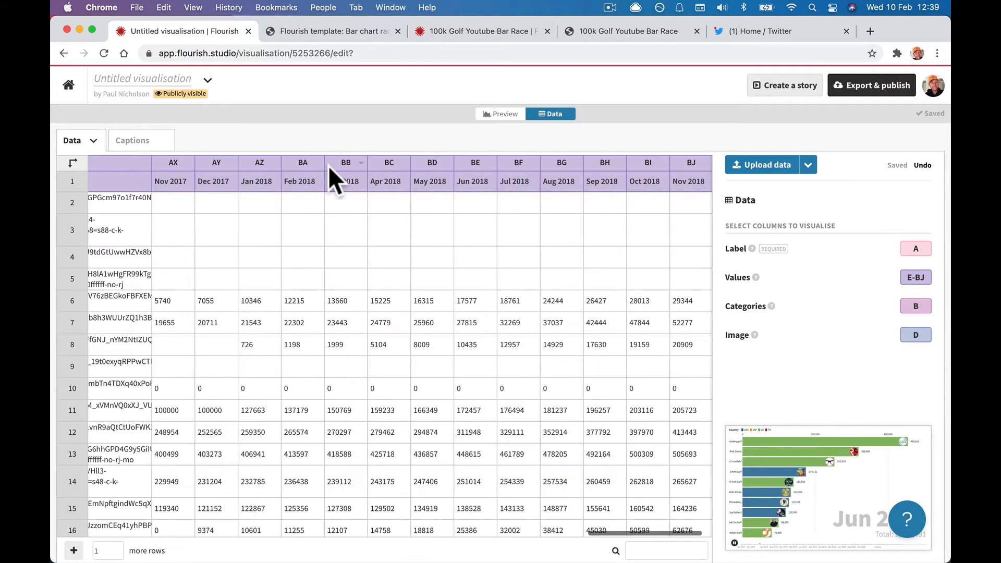
Select columns AT through BJ and clear their contents.
{"action": "left_click", "coordinate": [687, 164], "text": "shift"}
{"action": "key", "text": "Delete"}
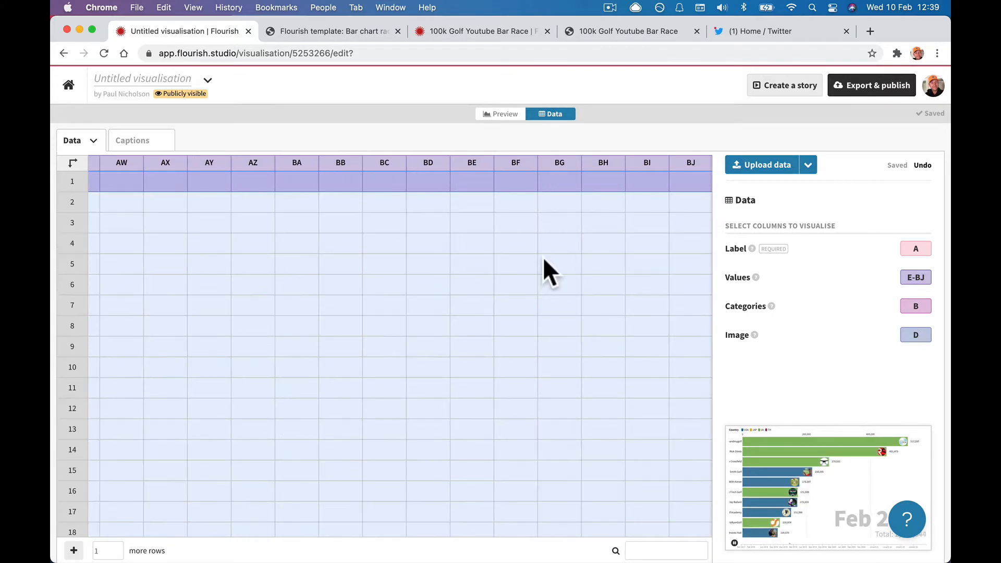
{"action": "left_click", "coordinate": [545, 264]}
{"action": "scroll", "coordinate": [287, 250], "scroll_direction": "left", "scroll_amount": 1}
{"action": "scroll", "coordinate": [226, 231], "scroll_direction": "left", "scroll_amount": 10}
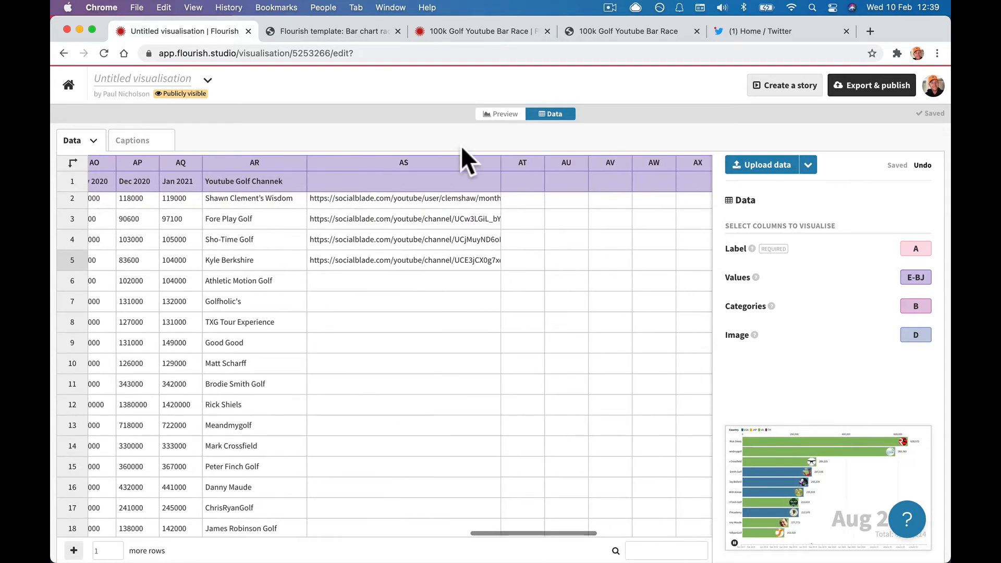
Remove the duplicated columns AT through BJ so the table ends at AS.
{"action": "left_click", "coordinate": [527, 163]}
{"action": "scroll", "coordinate": [527, 163], "scroll_direction": "right", "scroll_amount": 10}
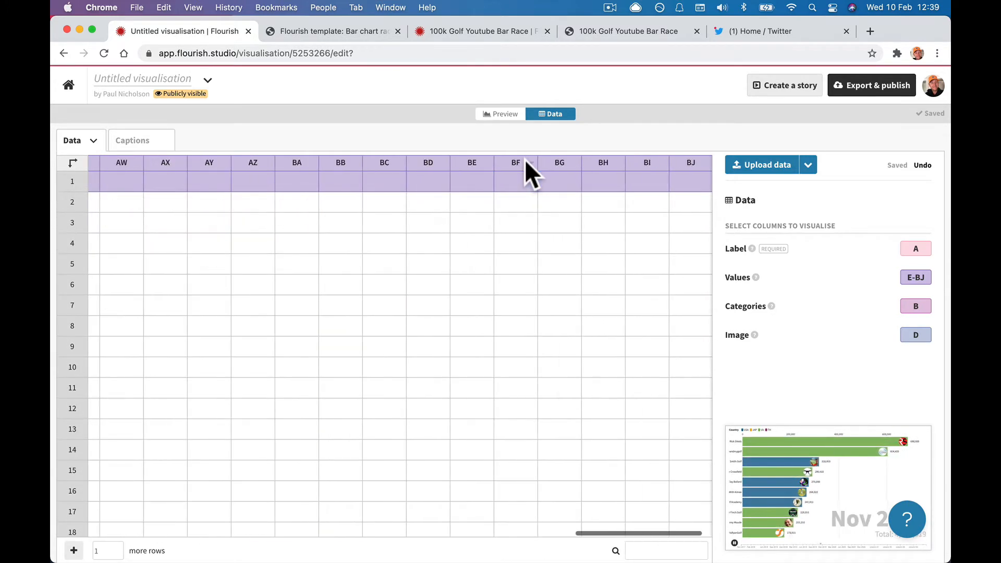
{"action": "left_click", "coordinate": [686, 162], "text": "shift"}
{"action": "right_click", "coordinate": [686, 159]}
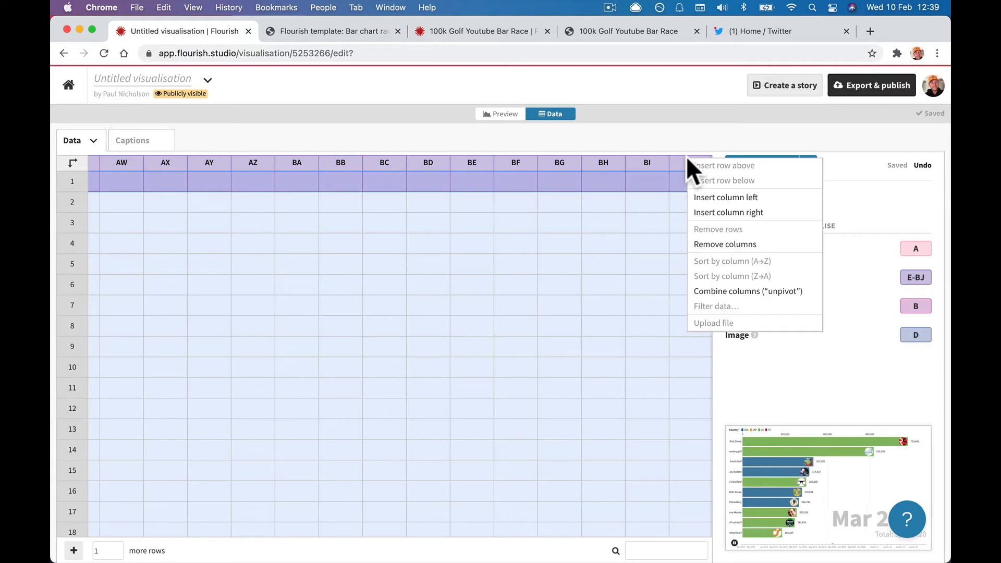
{"action": "left_click", "coordinate": [725, 245]}
{"action": "left_click", "coordinate": [444, 316]}
{"action": "scroll", "coordinate": [442, 314], "scroll_direction": "left", "scroll_amount": 5}
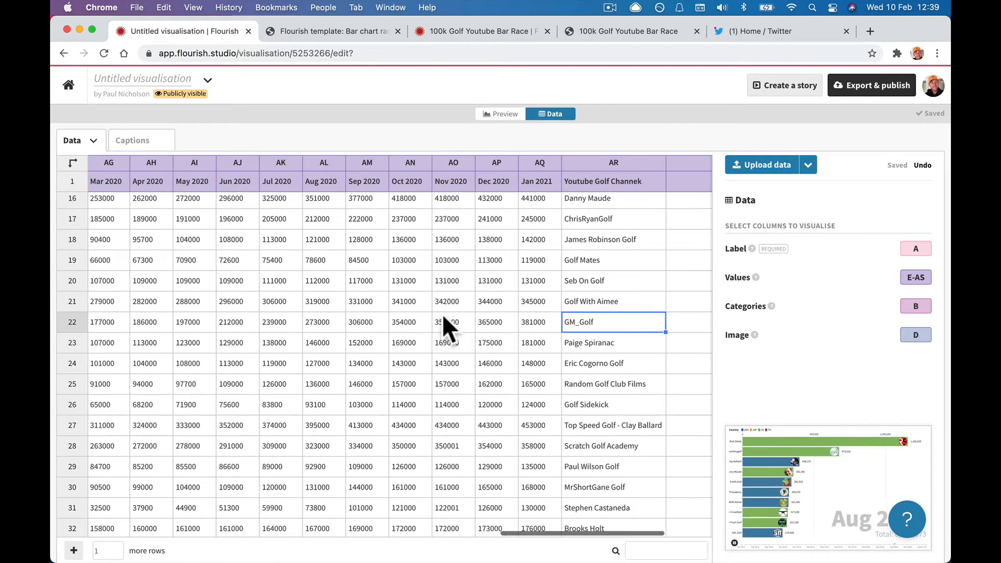
{"action": "scroll", "coordinate": [442, 314], "scroll_direction": "up", "scroll_amount": 1}
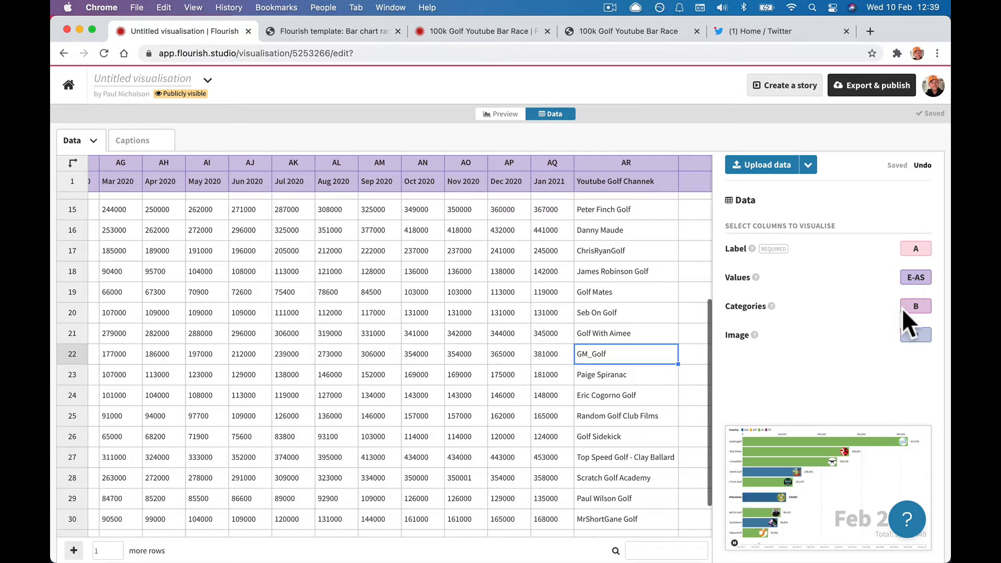
Set the Values binding to E-AQ, covering Nov 2017 through Jan 2021.
{"action": "left_click", "coordinate": [912, 276]}
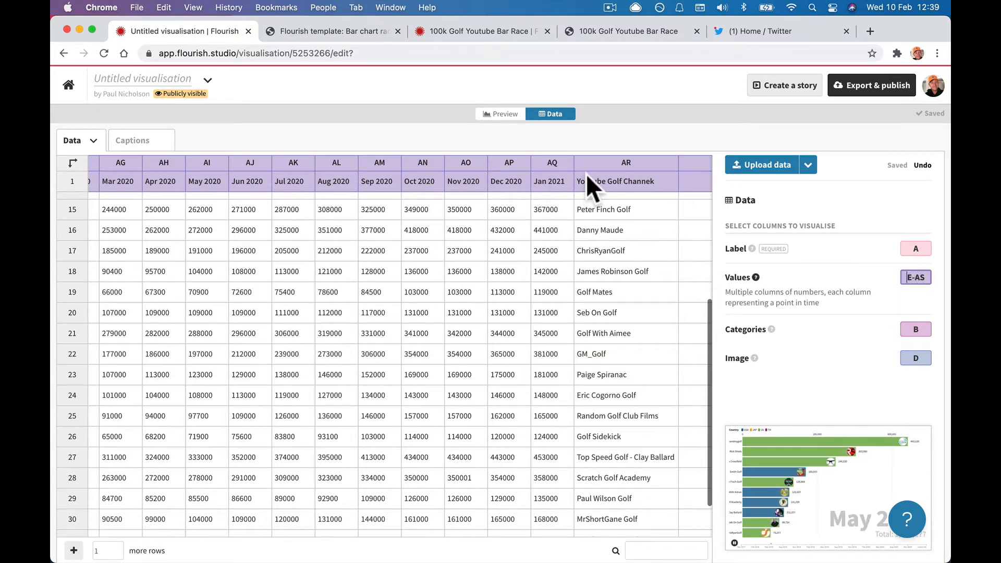
{"action": "scroll", "coordinate": [411, 305], "scroll_direction": "left", "scroll_amount": 20}
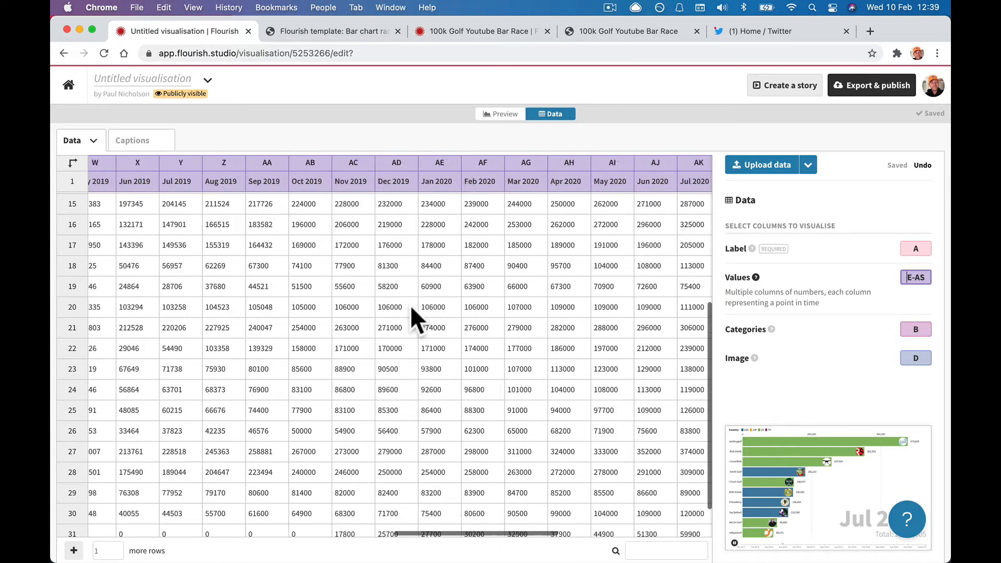
{"action": "scroll", "coordinate": [411, 305], "scroll_direction": "left", "scroll_amount": 10}
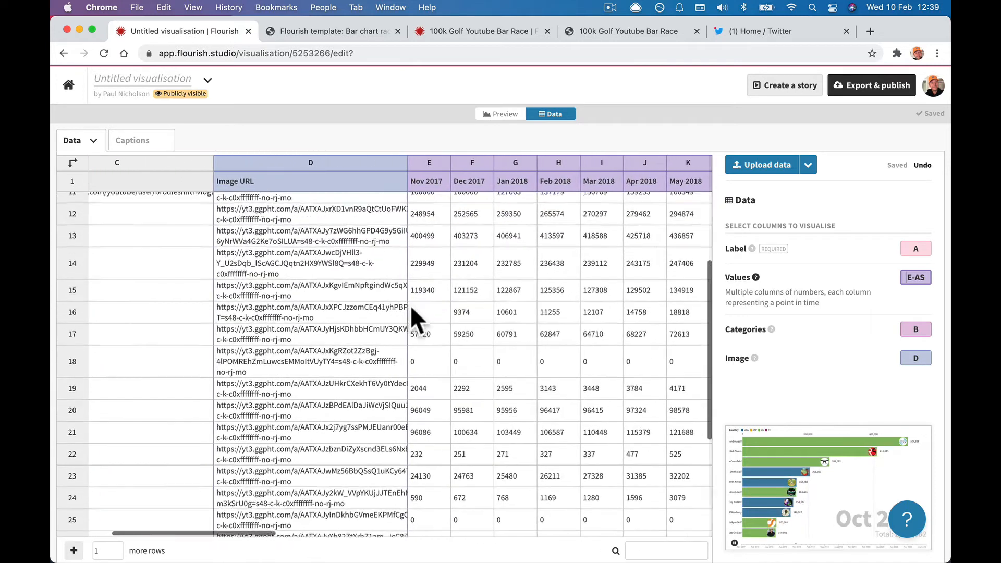
{"action": "left_click", "coordinate": [397, 165]}
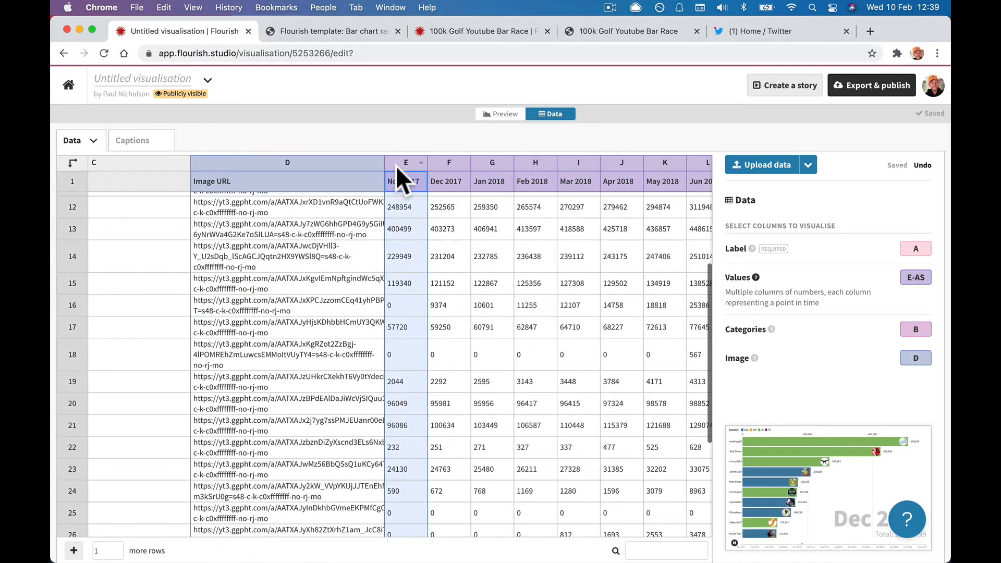
{"action": "left_click", "coordinate": [910, 277]}
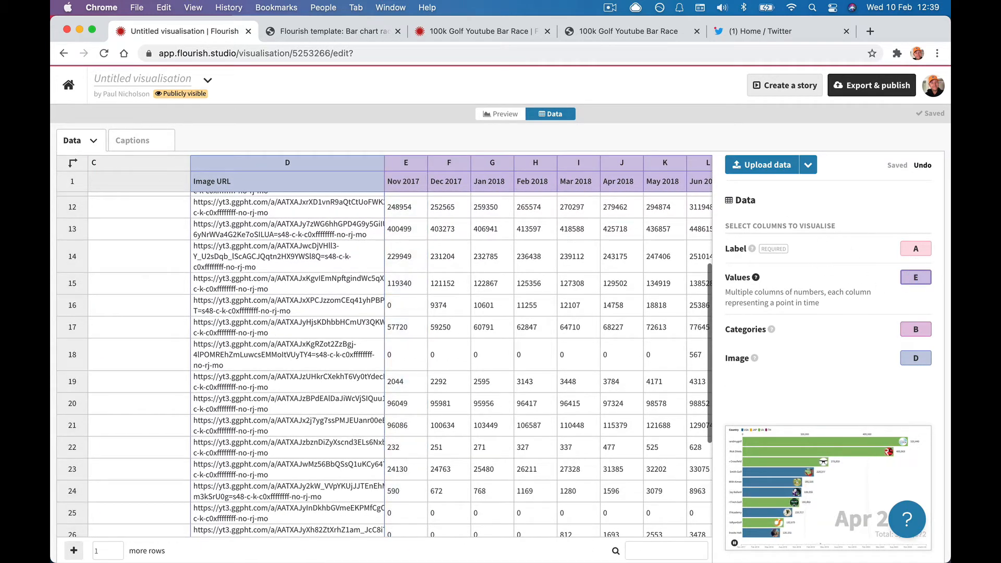
{"action": "scroll", "coordinate": [628, 254], "scroll_direction": "right", "scroll_amount": 20}
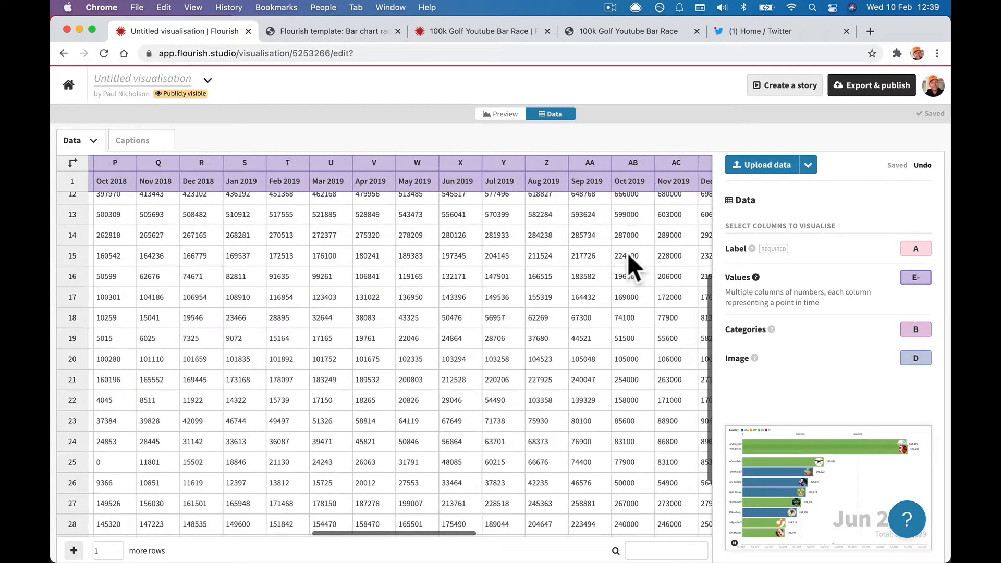
{"action": "scroll", "coordinate": [628, 266], "scroll_direction": "right", "scroll_amount": 5}
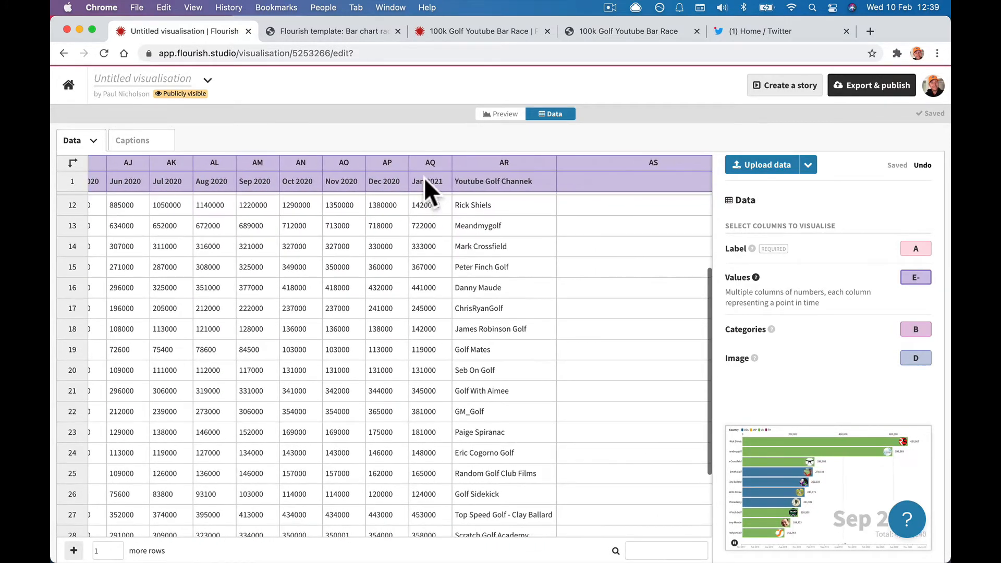
{"action": "type", "text": "-"}
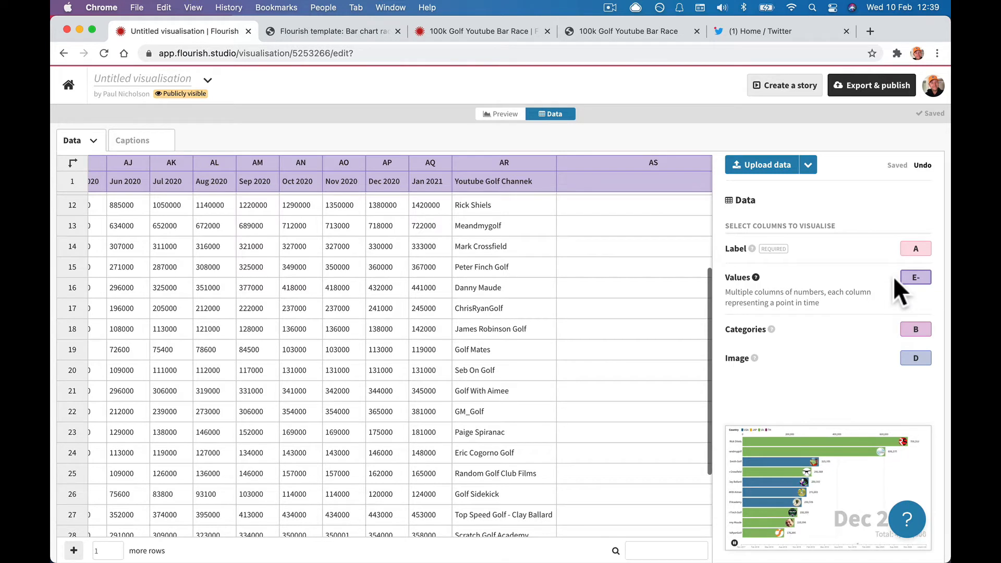
{"action": "type", "text": "AQ"}
{"action": "left_click", "coordinate": [878, 309]}
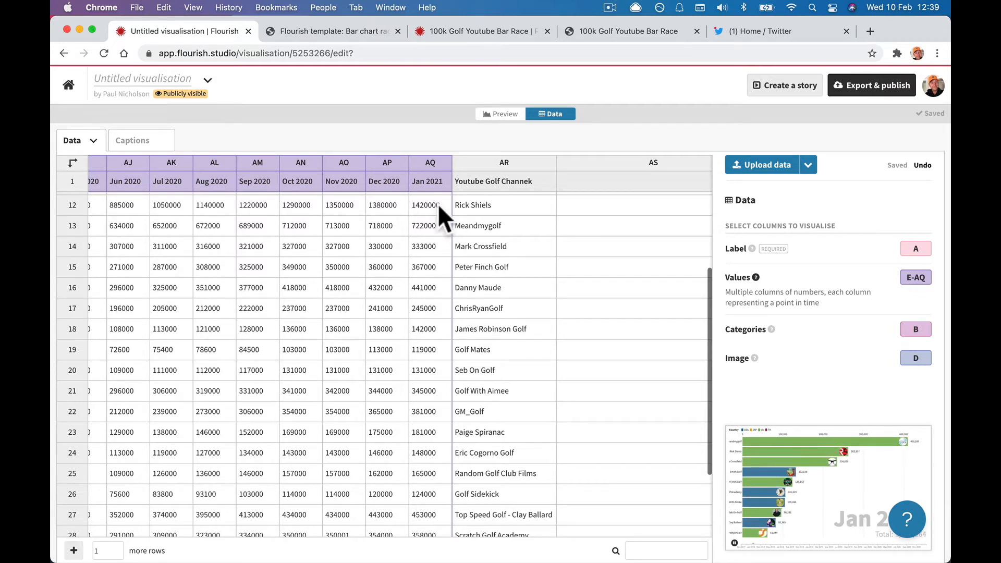
{"action": "scroll", "coordinate": [437, 204], "scroll_direction": "left", "scroll_amount": 15}
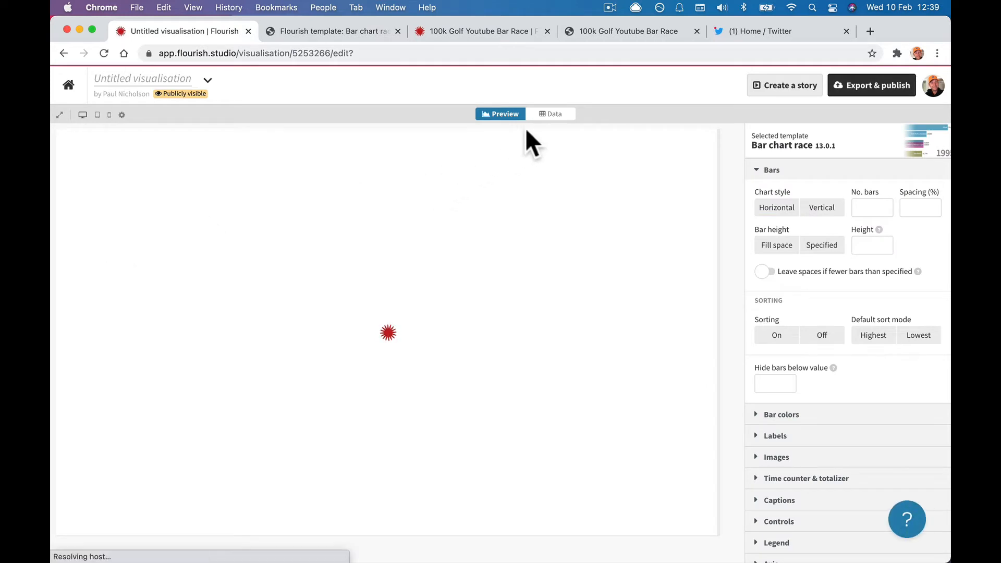
Try removing the channel-name column A and dismiss the column-in-use warning.
{"action": "left_click", "coordinate": [552, 113]}
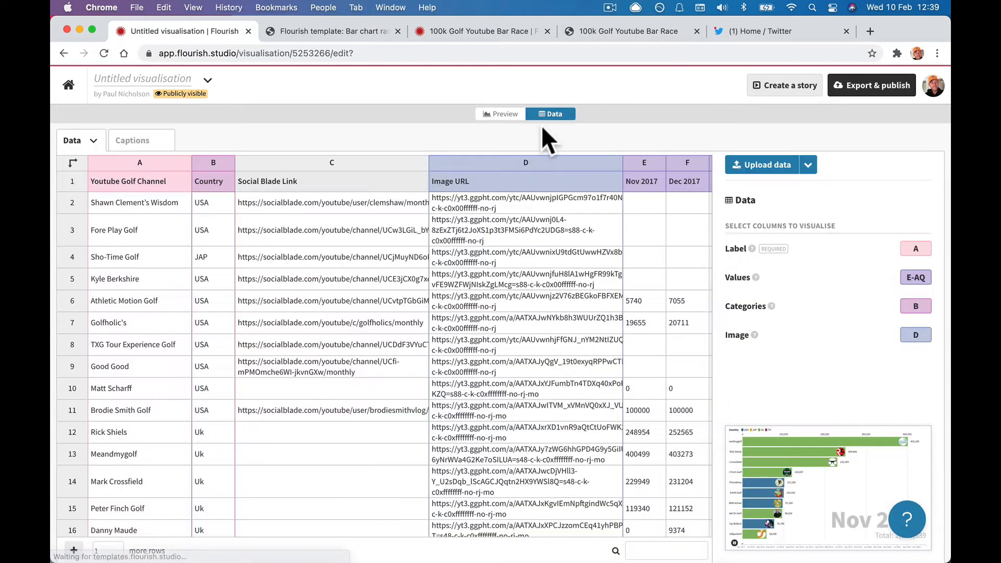
{"action": "scroll", "coordinate": [220, 239], "scroll_direction": "right", "scroll_amount": 20}
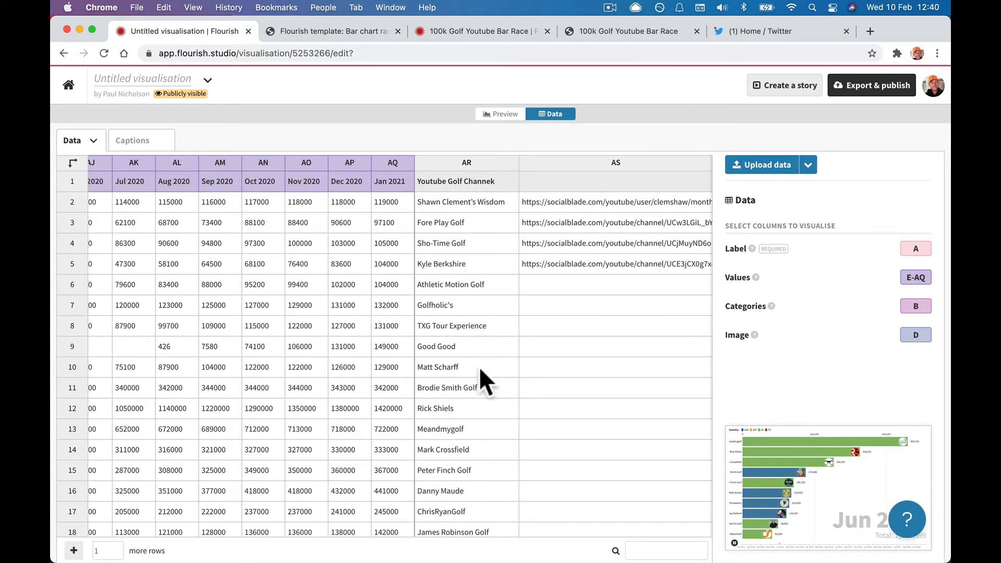
{"action": "scroll", "coordinate": [254, 261], "scroll_direction": "left", "scroll_amount": 20}
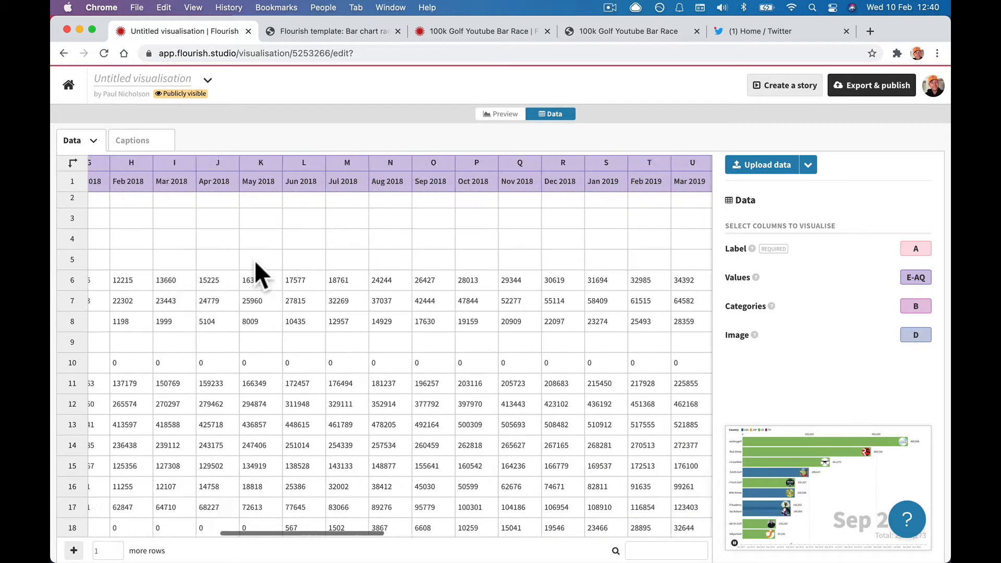
{"action": "left_click", "coordinate": [126, 158]}
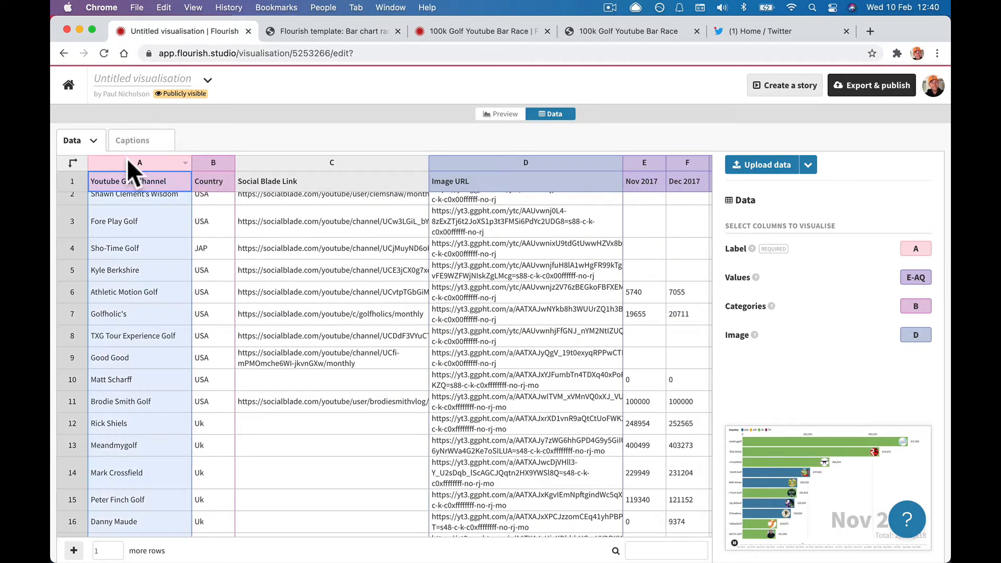
{"action": "right_click", "coordinate": [127, 158]}
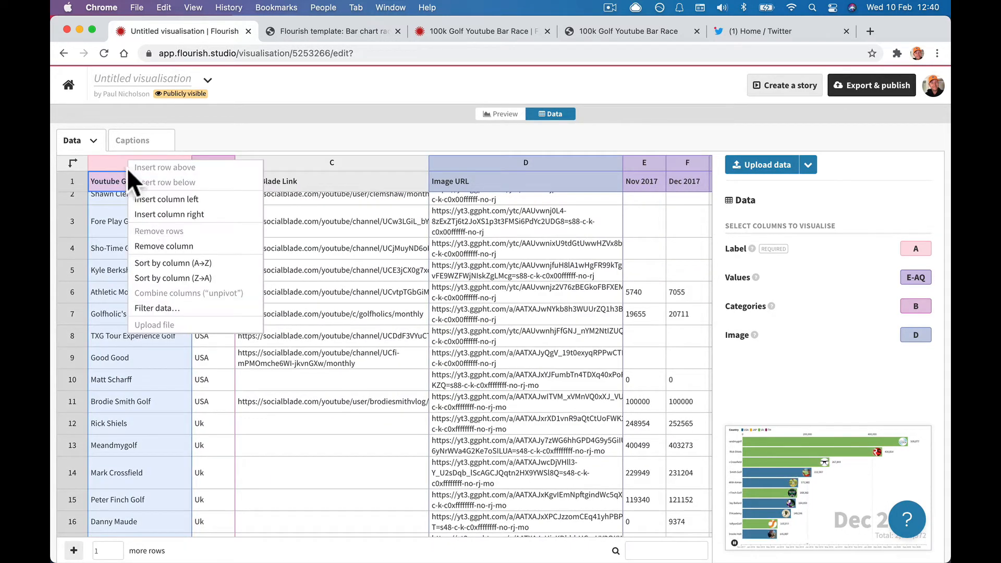
{"action": "left_click", "coordinate": [170, 247]}
{"action": "left_click", "coordinate": [407, 341]}
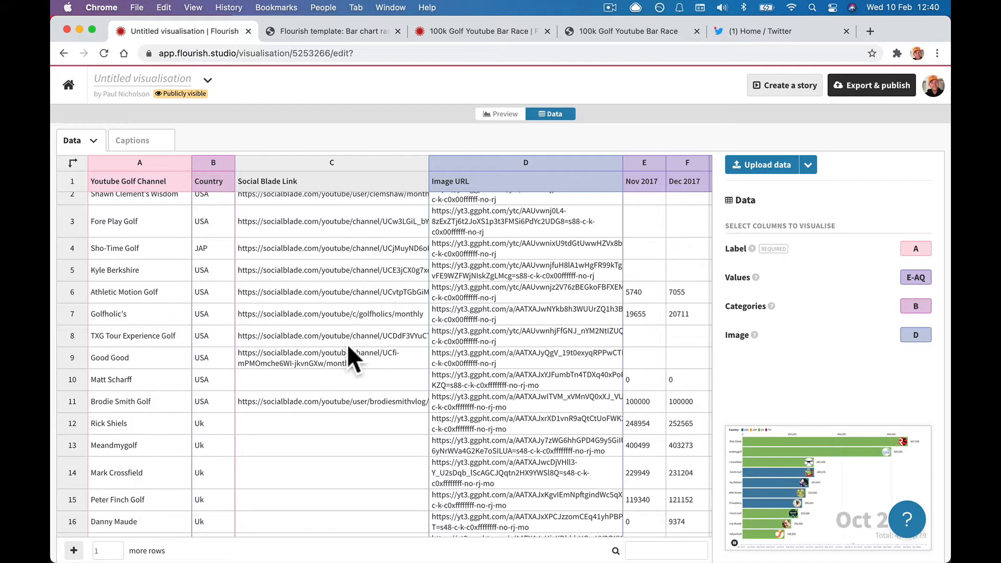
Bind the label to column C, then remove column A from the table.
{"action": "left_click", "coordinate": [913, 250]}
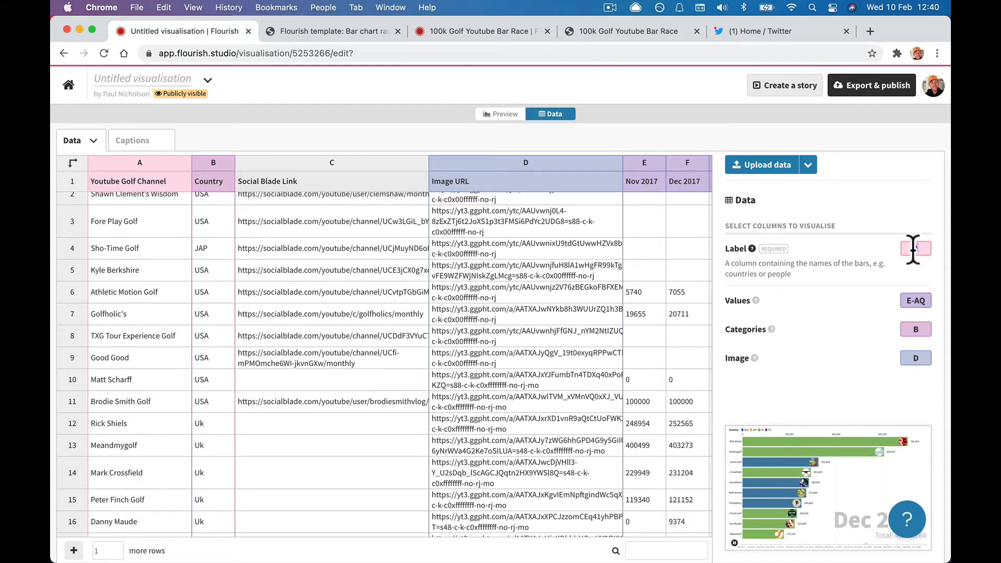
{"action": "type", "text": "C"}
{"action": "left_click", "coordinate": [851, 280]}
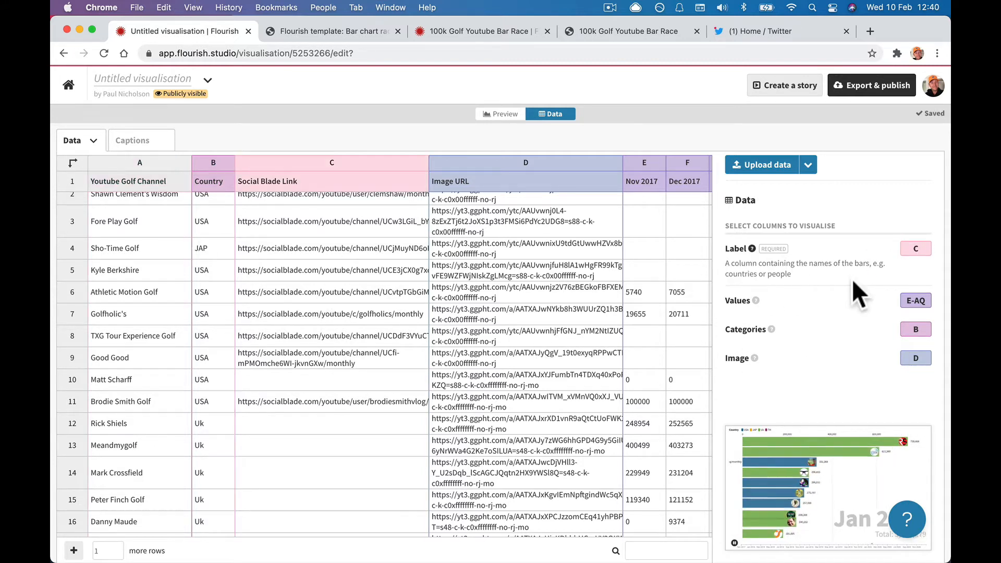
{"action": "right_click", "coordinate": [148, 161]}
{"action": "left_click", "coordinate": [178, 257]}
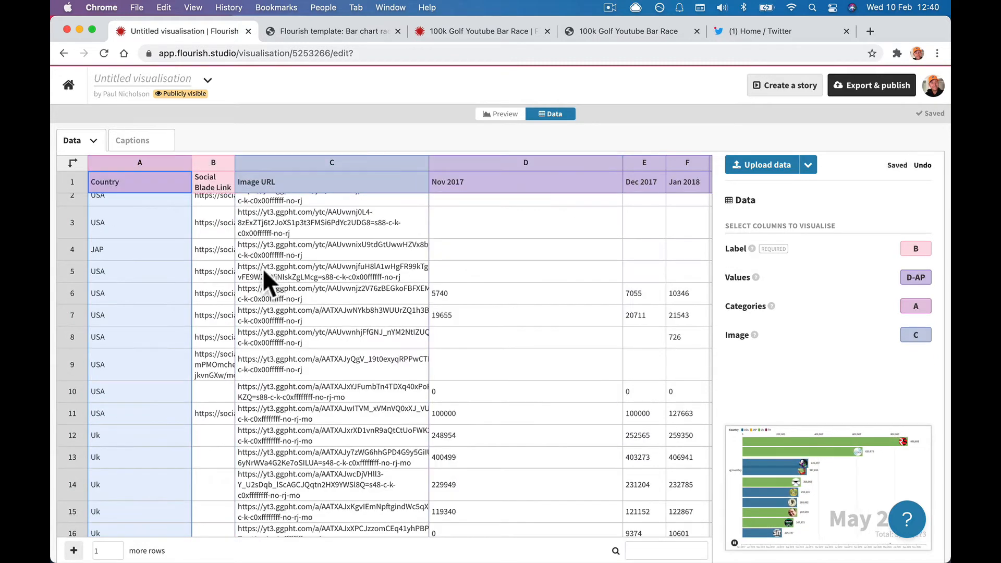
{"action": "scroll", "coordinate": [262, 268], "scroll_direction": "right", "scroll_amount": 15}
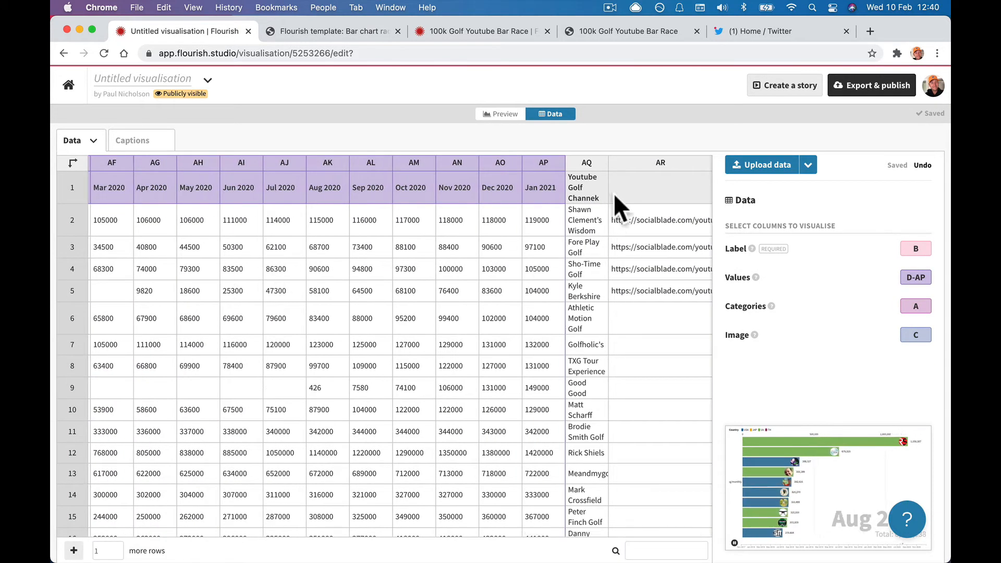
Auto-fit the channel-name column AQ and bind it as the label column.
{"action": "double_click", "coordinate": [607, 163]}
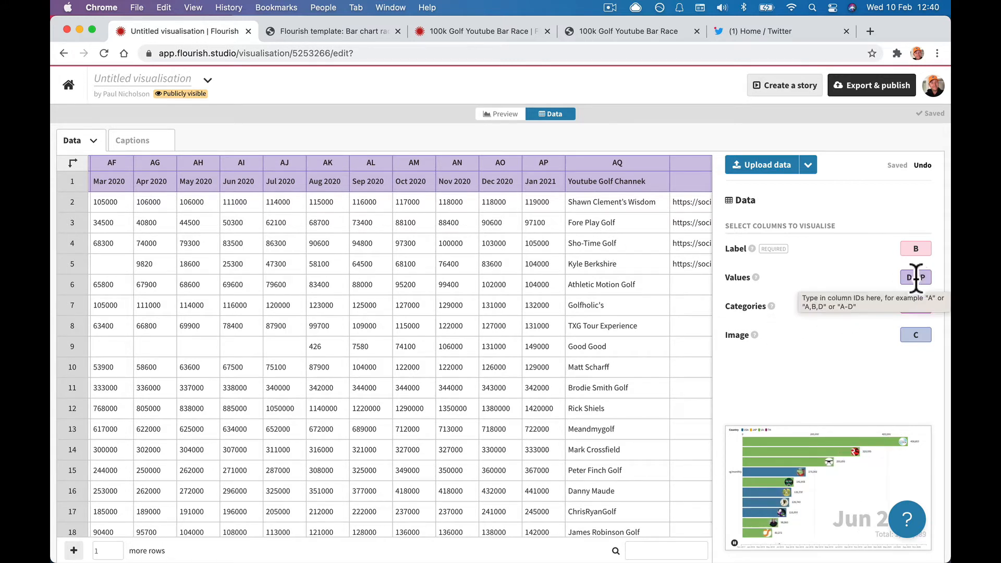
{"action": "left_click", "coordinate": [916, 277]}
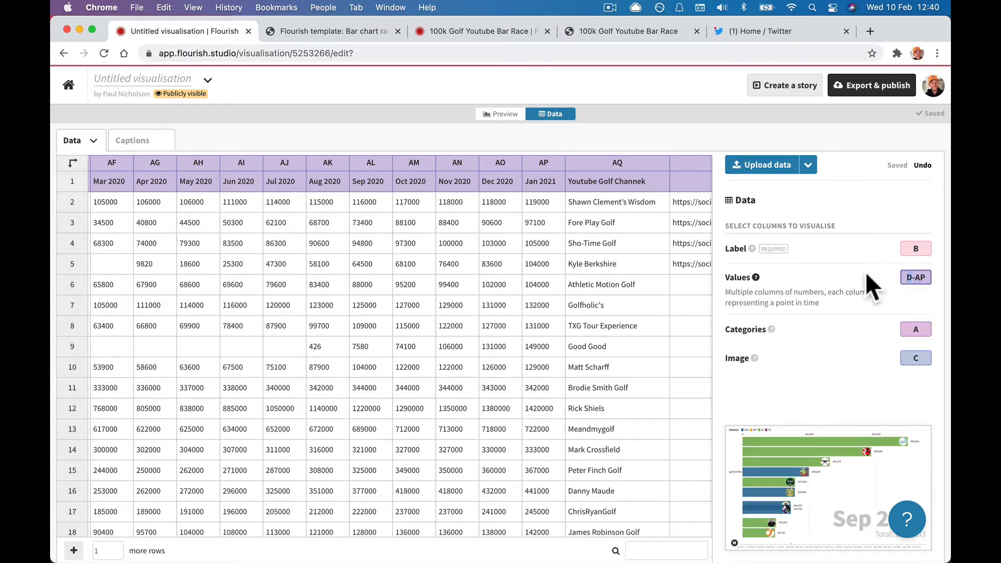
{"action": "scroll", "coordinate": [504, 264], "scroll_direction": "left", "scroll_amount": 15}
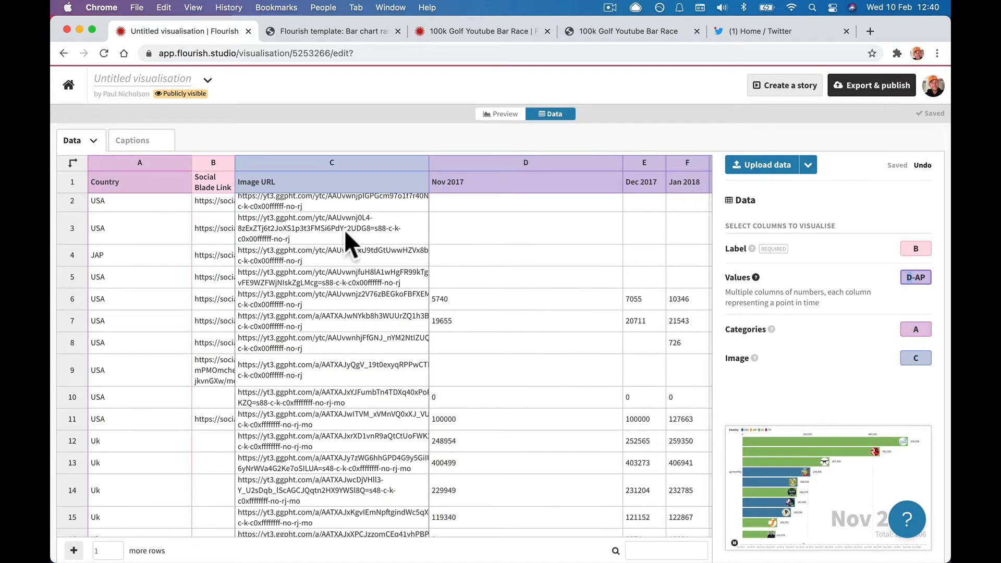
{"action": "scroll", "coordinate": [272, 224], "scroll_direction": "right", "scroll_amount": 10}
{"action": "scroll", "coordinate": [272, 227], "scroll_direction": "right", "scroll_amount": 10}
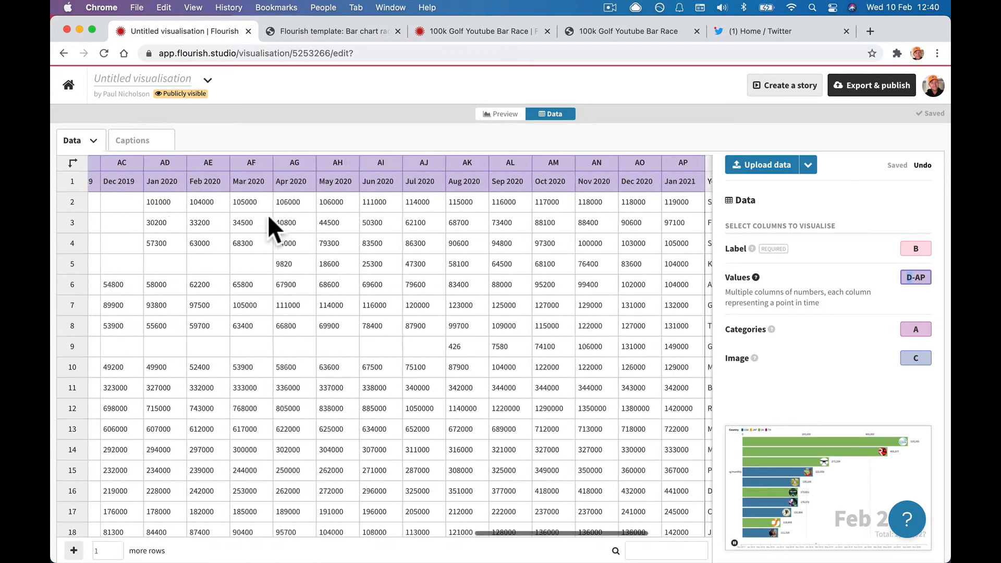
{"action": "left_click", "coordinate": [552, 175]}
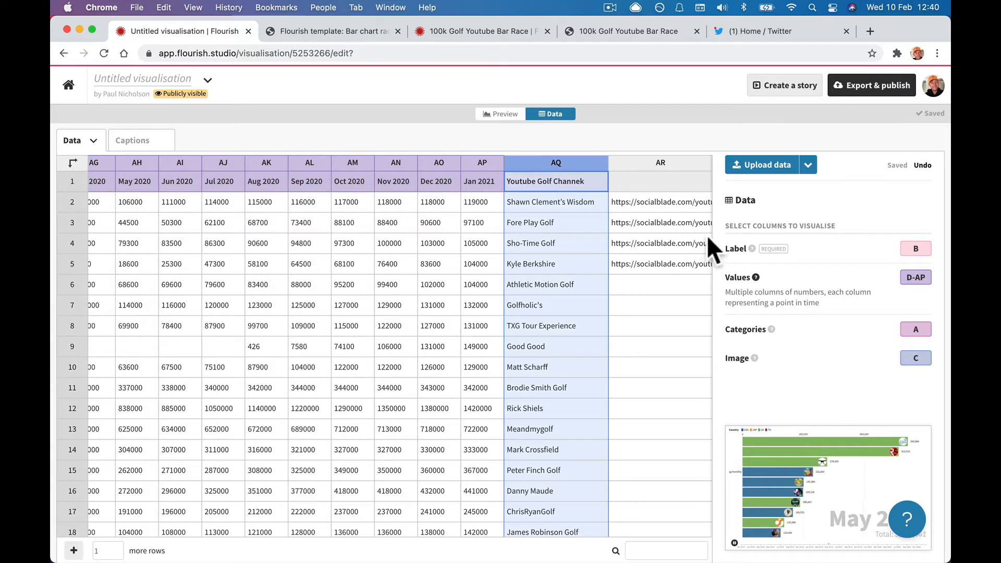
{"action": "left_click", "coordinate": [916, 248]}
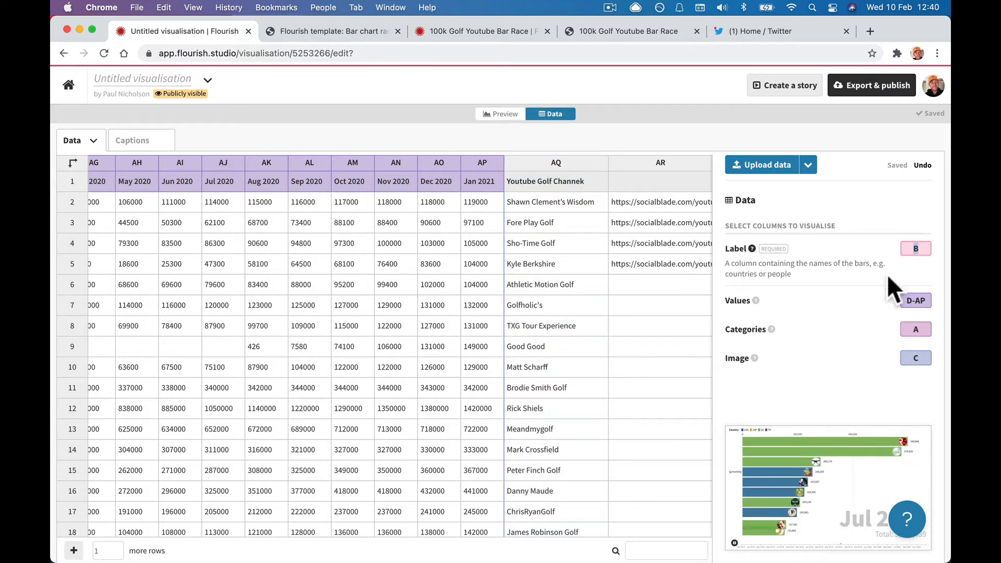
{"action": "type", "text": "AQ"}
{"action": "left_click", "coordinate": [840, 327]}
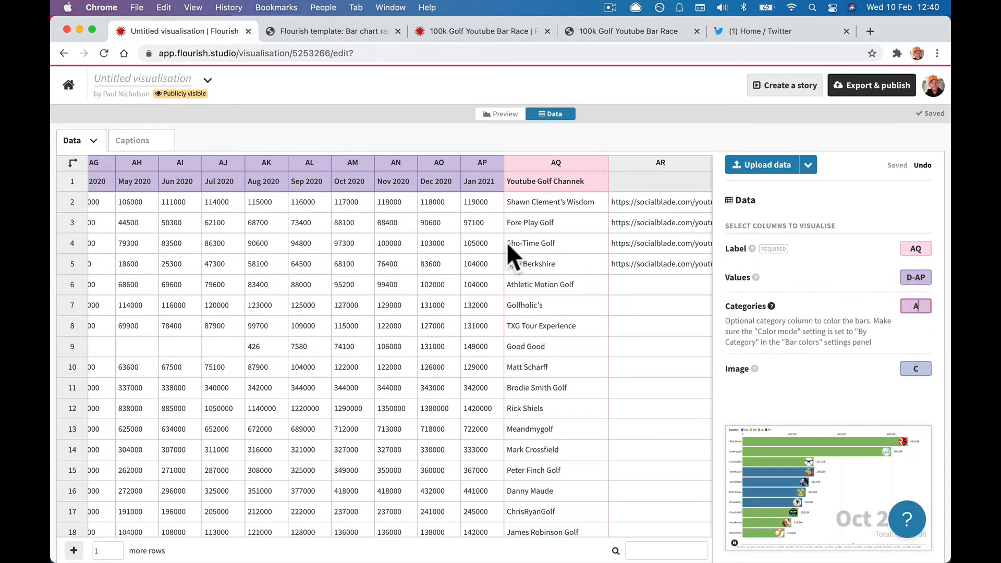
Insert an empty column to the right of Jan 2021 and select its header cell.
{"action": "left_click", "coordinate": [472, 163]}
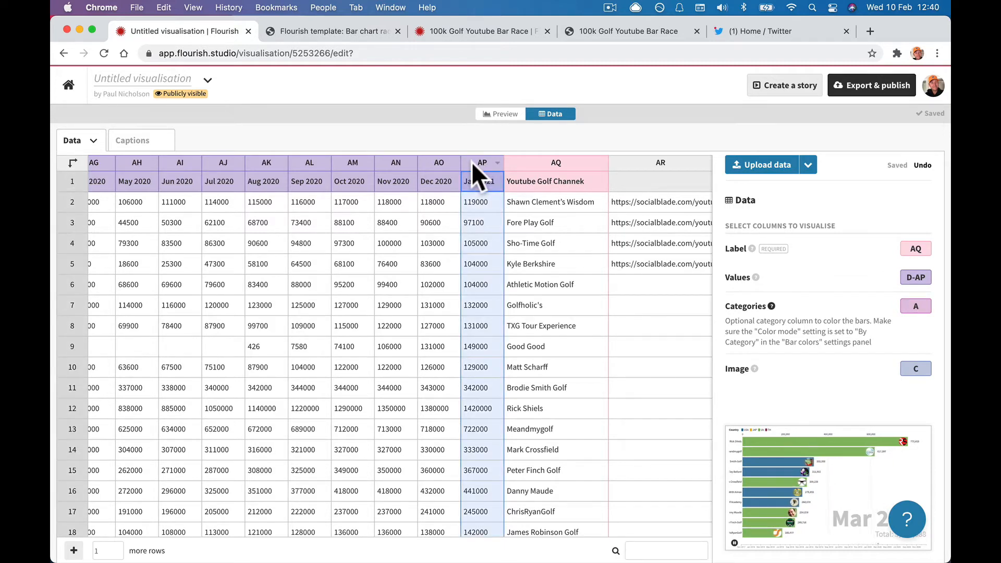
{"action": "right_click", "coordinate": [471, 161]}
{"action": "left_click", "coordinate": [487, 217]}
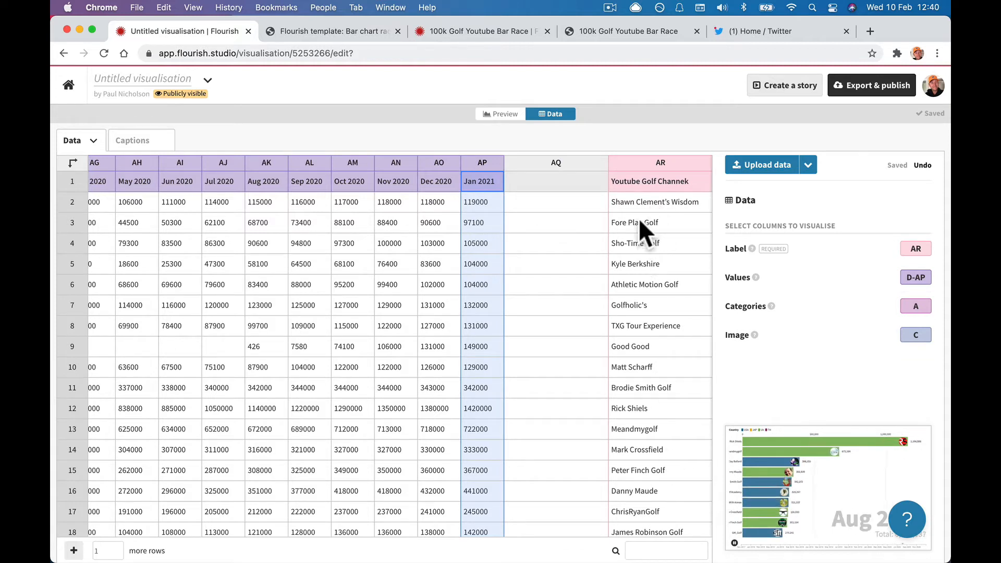
{"action": "left_click", "coordinate": [554, 178]}
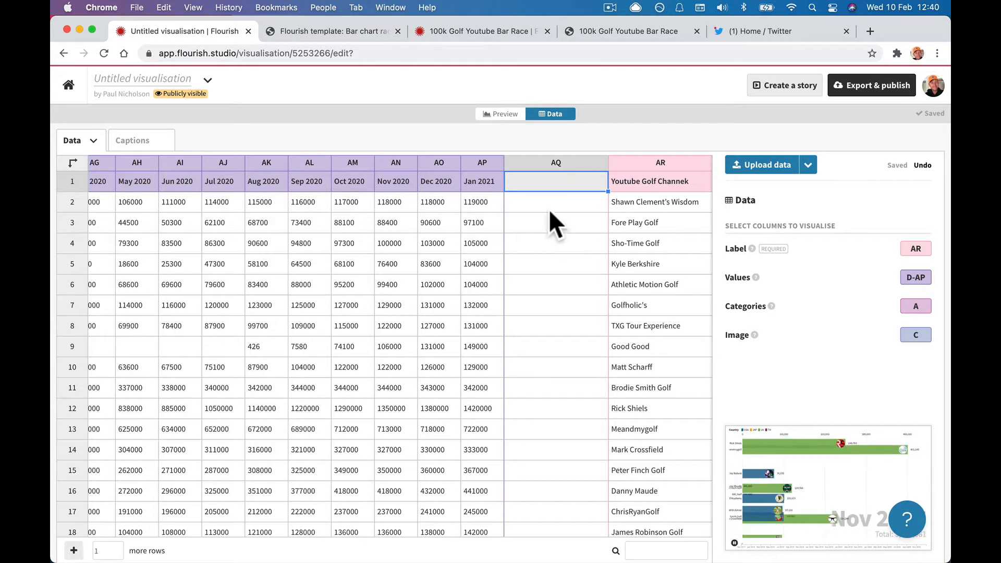
Add a trial 'Feb 2021' column in AQ with values 123432 and 12345.
{"action": "type", "text": "Feb 2021"}
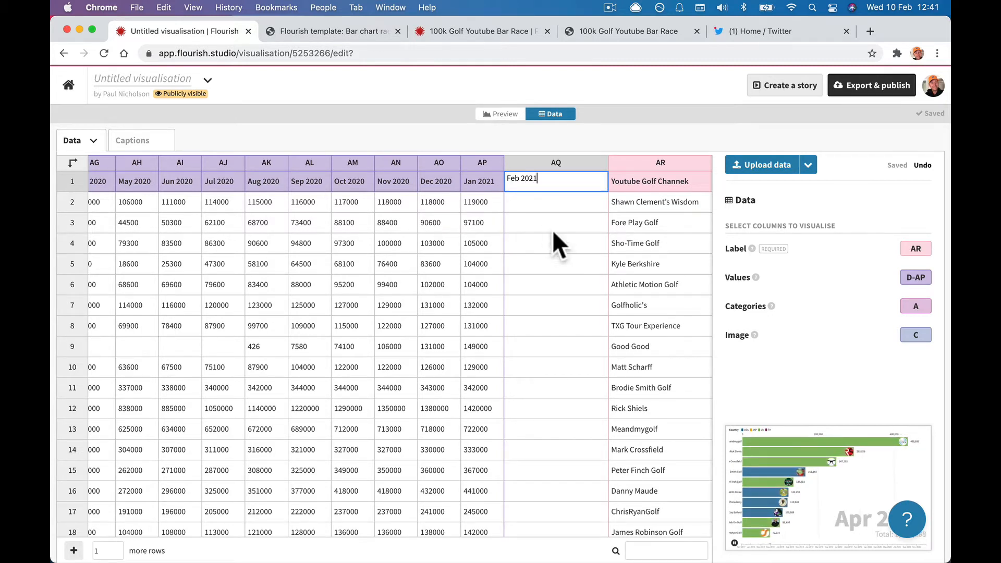
{"action": "left_click", "coordinate": [552, 237]}
{"action": "left_click", "coordinate": [525, 198]}
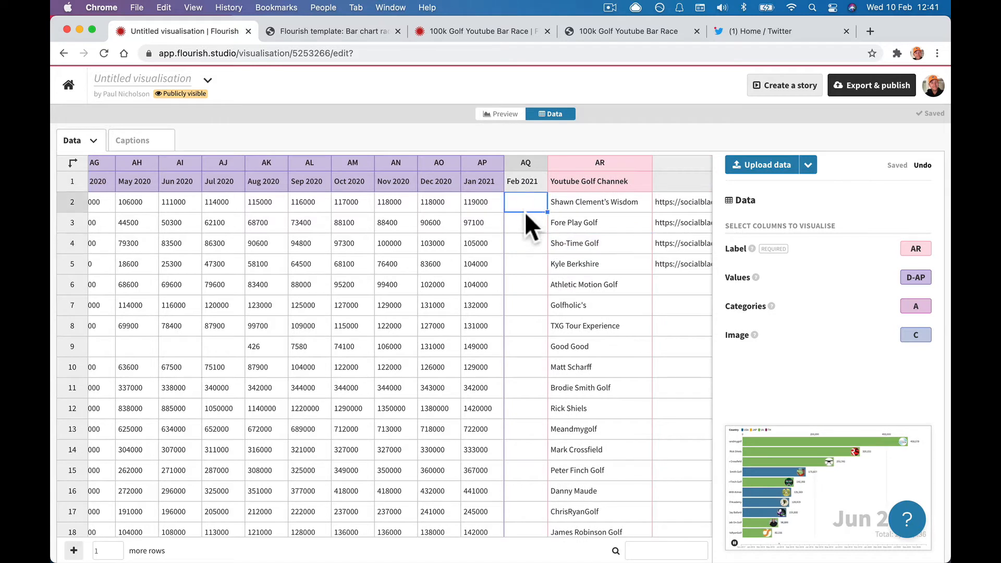
{"action": "type", "text": "123432"}
{"action": "key", "text": "Return"}
{"action": "type", "text": "1234"}
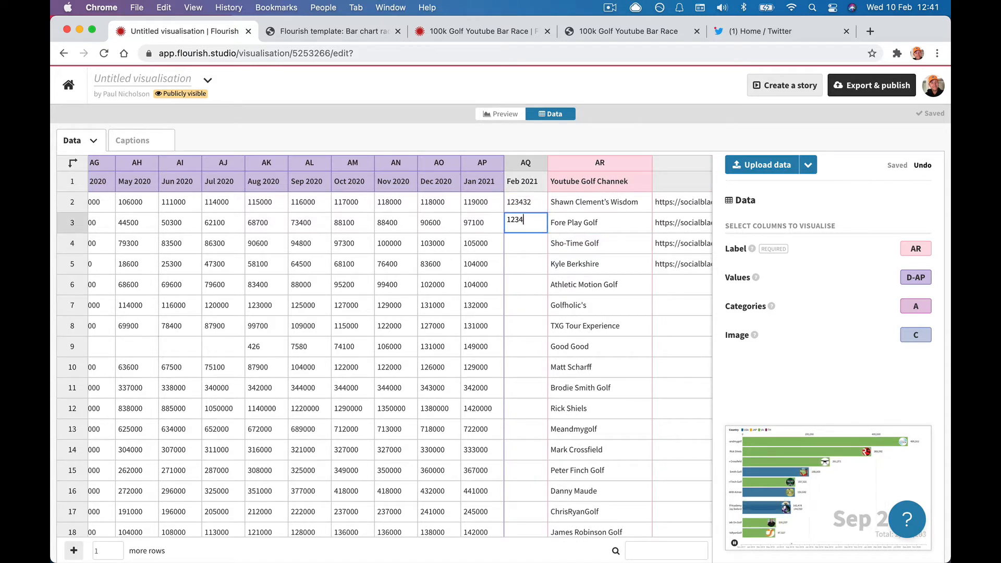
{"action": "type", "text": "5"}
{"action": "key", "text": "Return"}
{"action": "type", "text": "12345"}
{"action": "key", "text": "Return"}
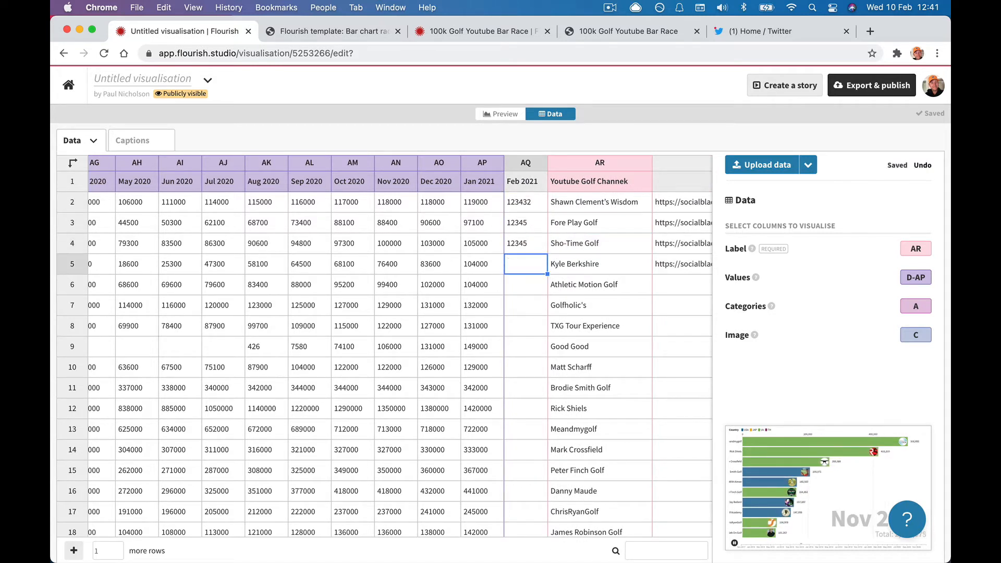
Extend the Values binding to columns D-AQ to include Feb 2021.
{"action": "left_click", "coordinate": [518, 162]}
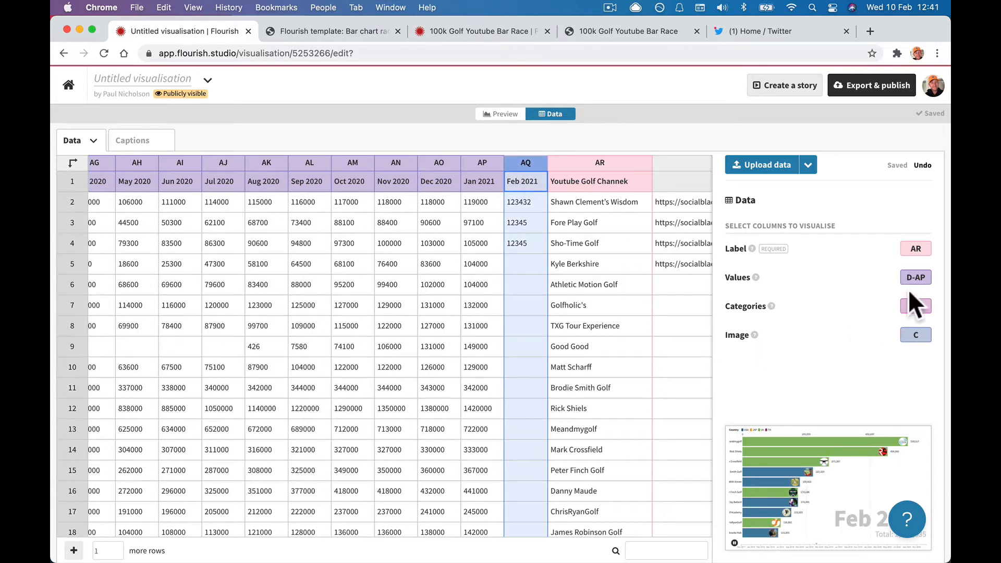
{"action": "left_click", "coordinate": [913, 277]}
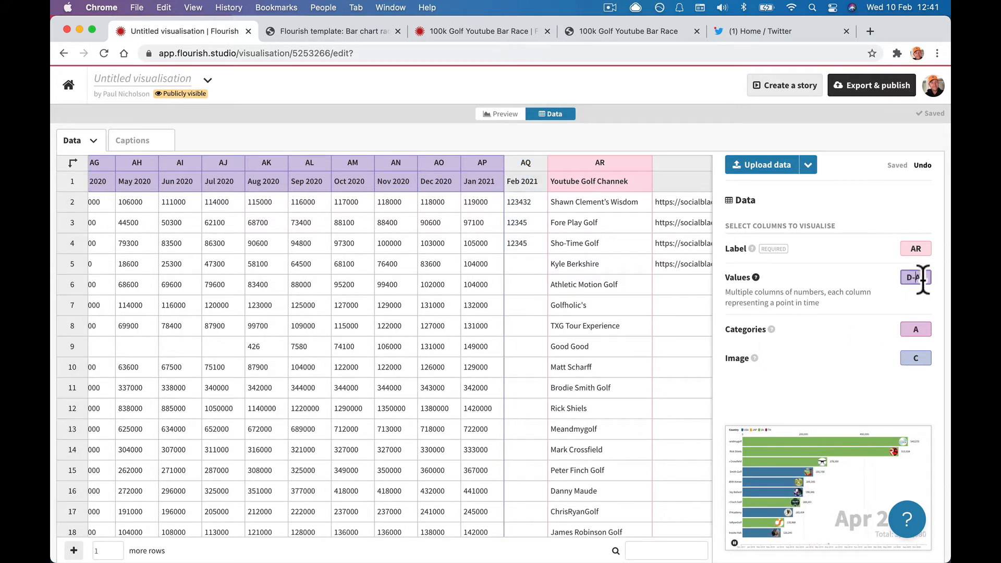
{"action": "left_click", "coordinate": [930, 277]}
{"action": "key", "text": "BackSpace"}
{"action": "type", "text": "Q"}
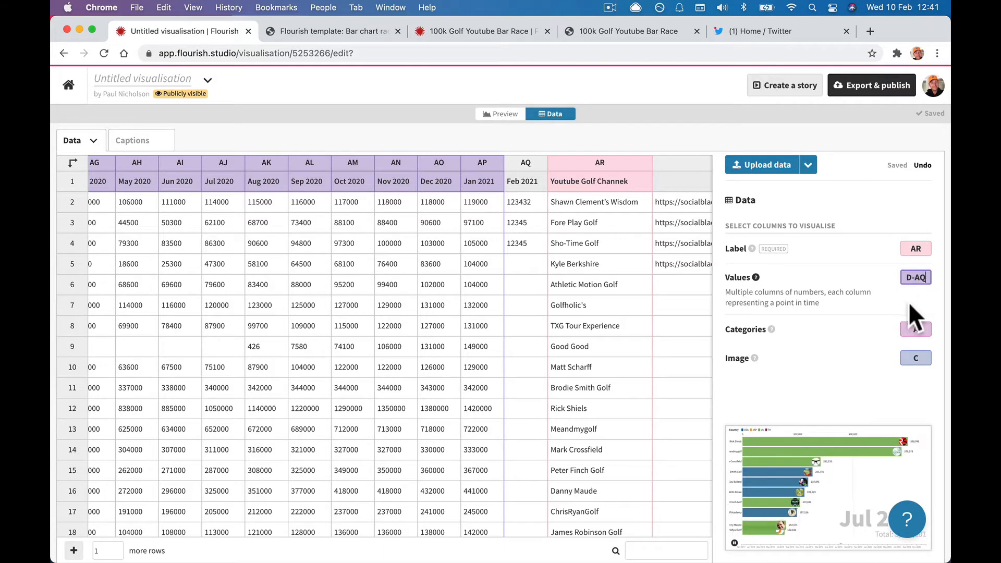
{"action": "key", "text": "Return"}
Delete the trial Feb 2021 column and watch the bar chart race preview.
{"action": "left_click", "coordinate": [520, 161]}
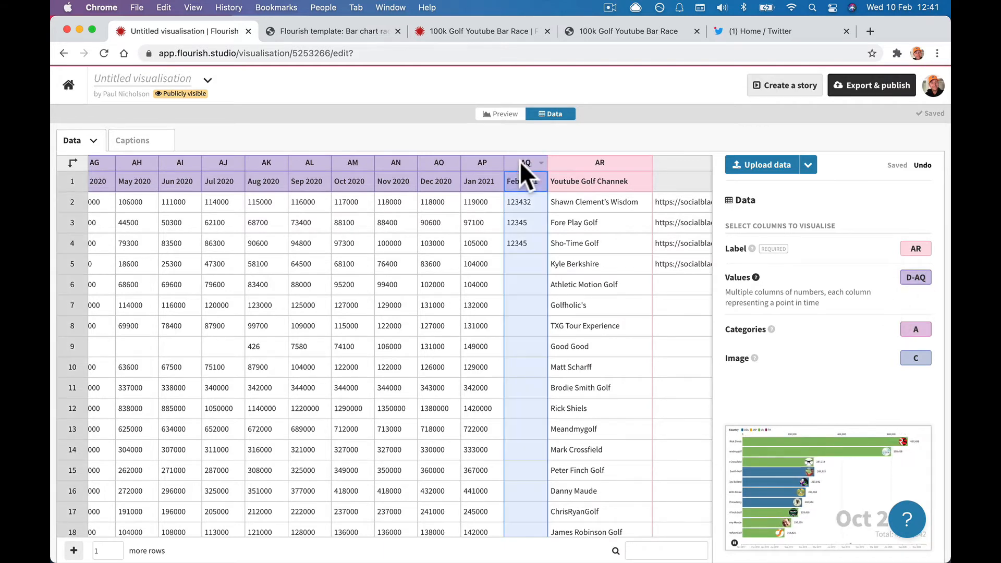
{"action": "right_click", "coordinate": [520, 161]}
{"action": "left_click", "coordinate": [535, 249]}
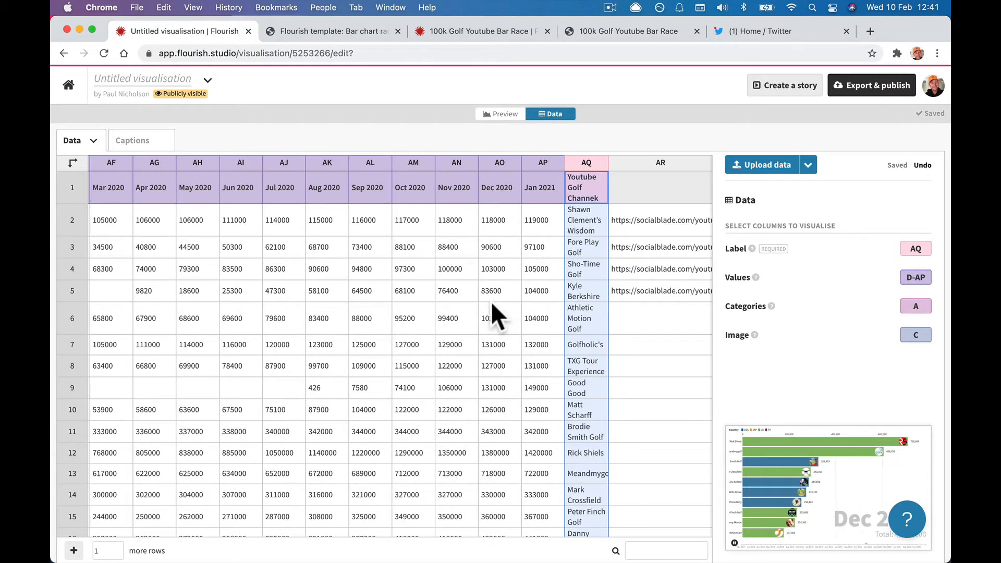
{"action": "scroll", "coordinate": [468, 273], "scroll_direction": "left", "scroll_amount": 15}
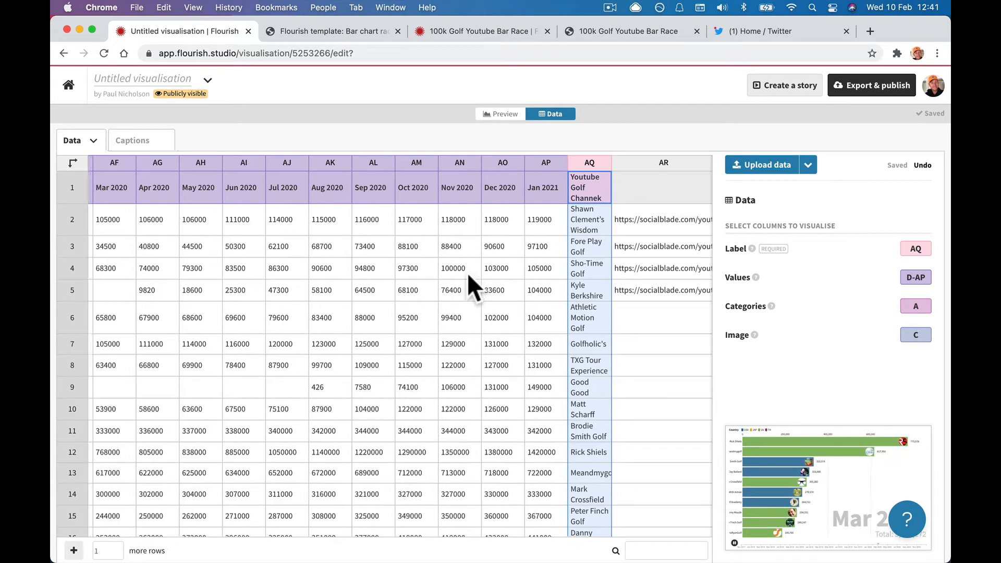
{"action": "scroll", "coordinate": [467, 273], "scroll_direction": "left", "scroll_amount": 15}
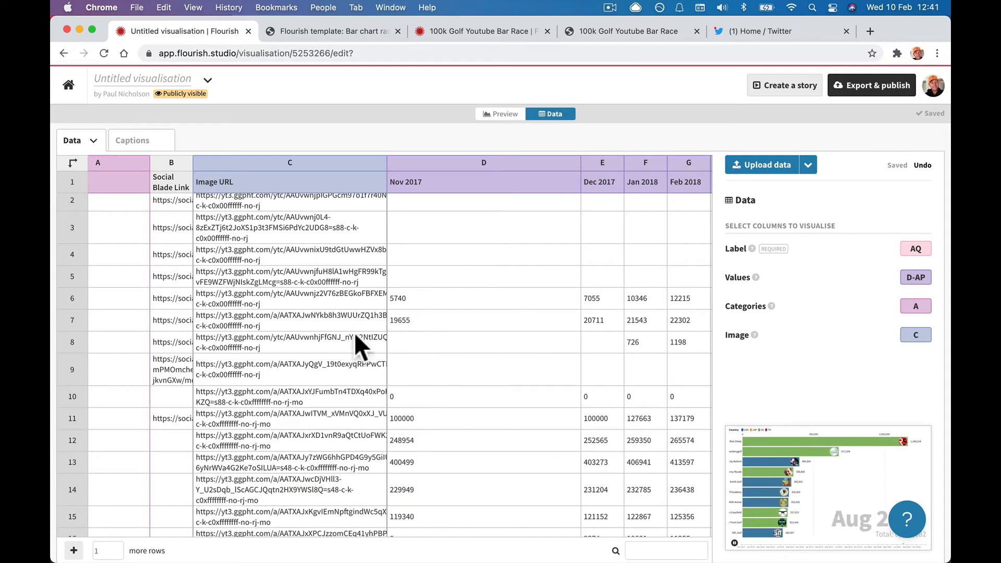
{"action": "scroll", "coordinate": [364, 329], "scroll_direction": "right", "scroll_amount": 5}
{"action": "scroll", "coordinate": [365, 334], "scroll_direction": "right", "scroll_amount": 10}
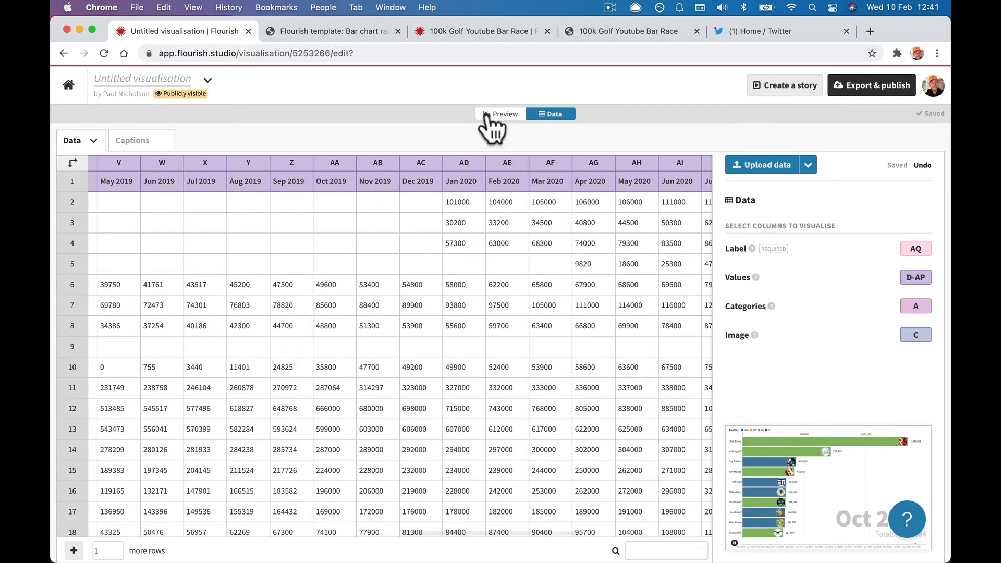
{"action": "left_click", "coordinate": [495, 115]}
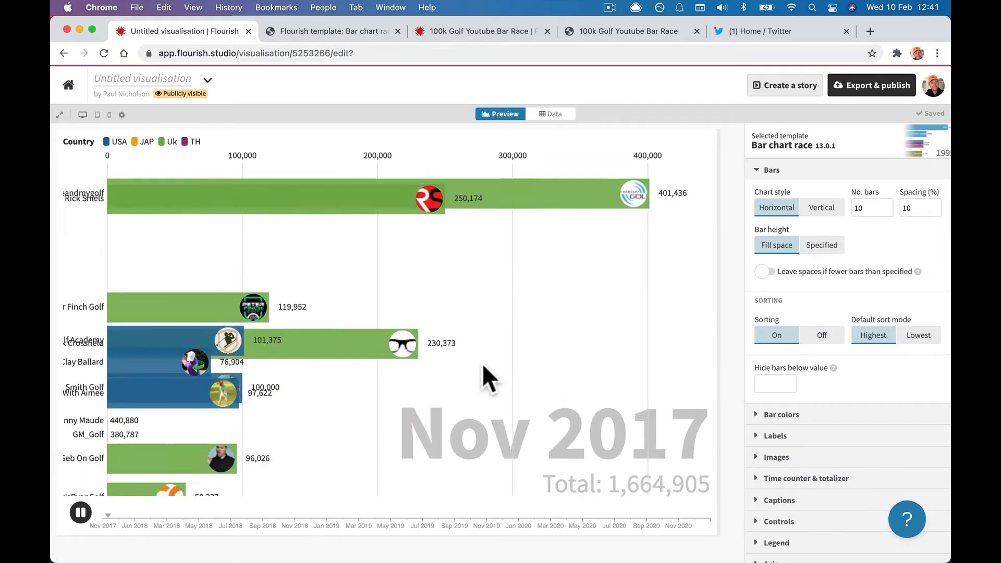
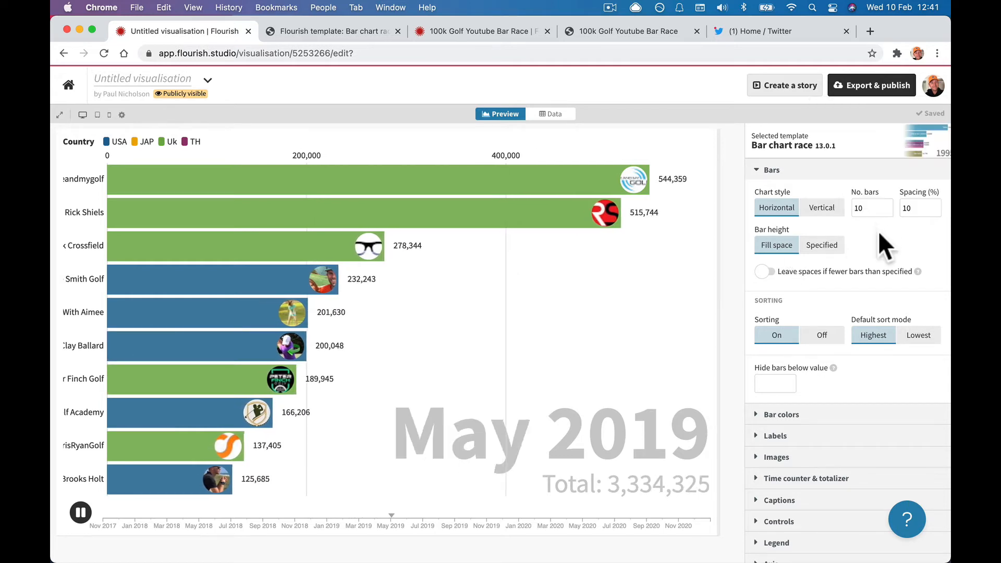
Set No. bars to 20, raise it with the spinner, then settle on 32 bars.
{"action": "double_click", "coordinate": [886, 201]}
{"action": "type", "text": "20"}
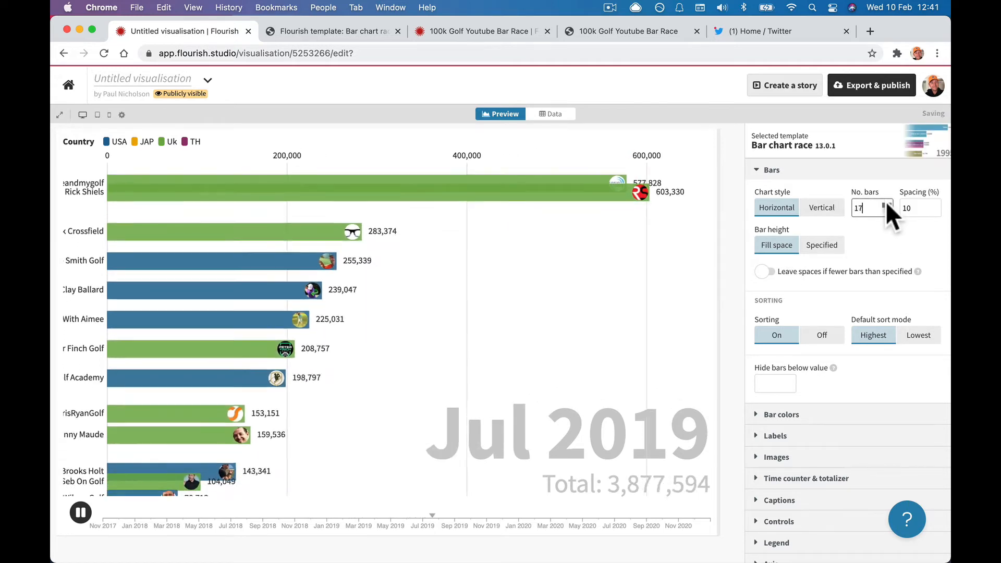
{"action": "triple_click", "coordinate": [886, 203]}
{"action": "triple_click", "coordinate": [886, 204]}
{"action": "double_click", "coordinate": [887, 203]}
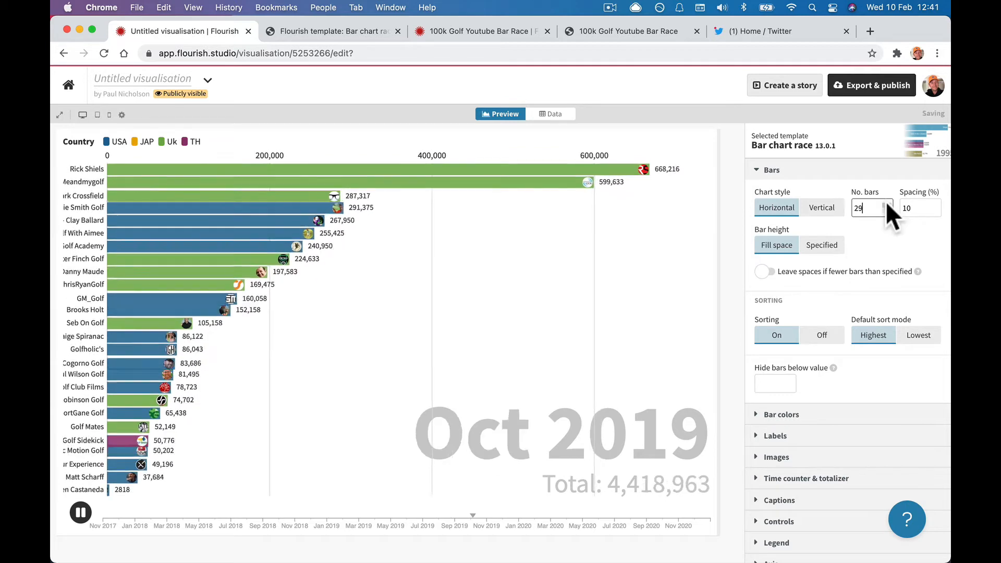
{"action": "triple_click", "coordinate": [886, 203]}
{"action": "left_click", "coordinate": [886, 204]}
{"action": "left_click", "coordinate": [887, 204]}
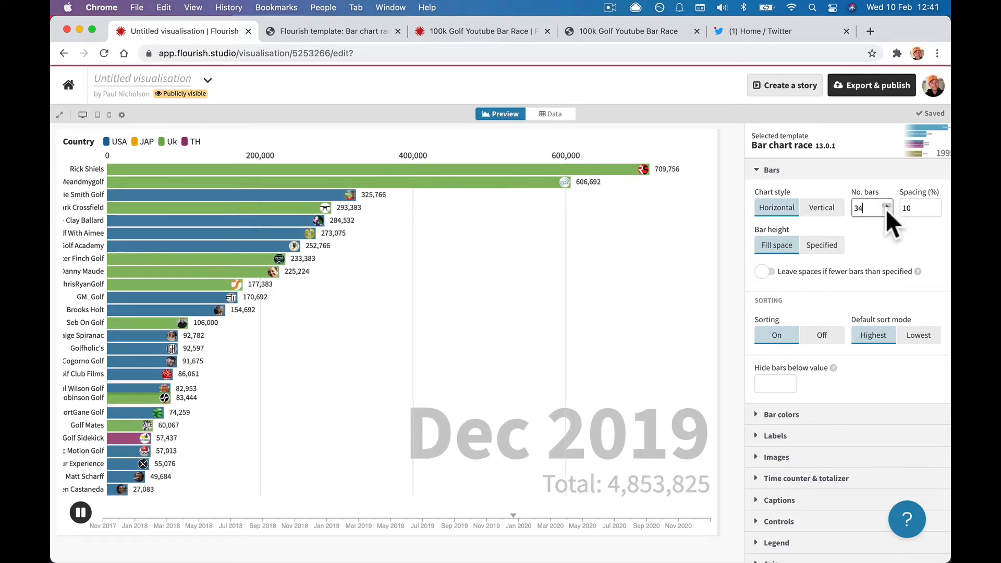
{"action": "left_click", "coordinate": [886, 210]}
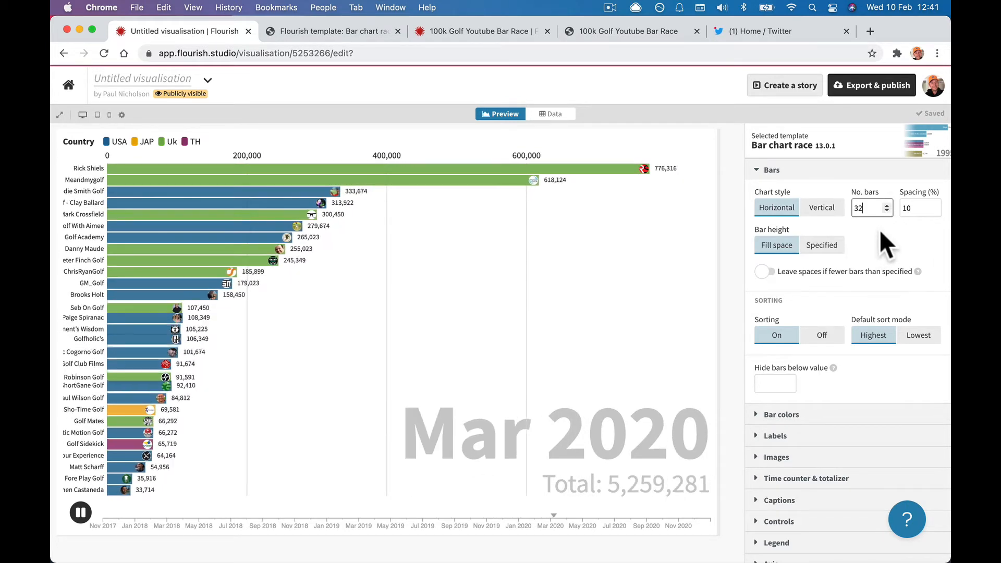
Try wider bar Spacing (%) values, then return spacing to 10.
{"action": "double_click", "coordinate": [934, 206]}
{"action": "left_click", "coordinate": [934, 203]}
{"action": "left_click", "coordinate": [934, 203]}
{"action": "left_click", "coordinate": [934, 204]}
{"action": "left_click", "coordinate": [934, 205]}
{"action": "left_click", "coordinate": [934, 204]}
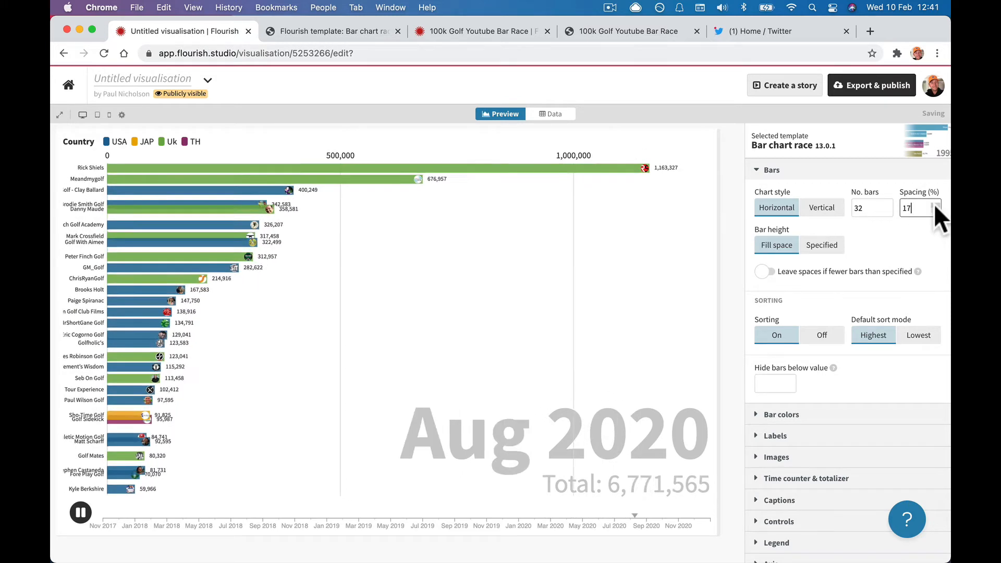
{"action": "left_click", "coordinate": [934, 204]}
{"action": "left_click", "coordinate": [934, 204]}
{"action": "left_click", "coordinate": [934, 205]}
{"action": "left_click", "coordinate": [934, 204]}
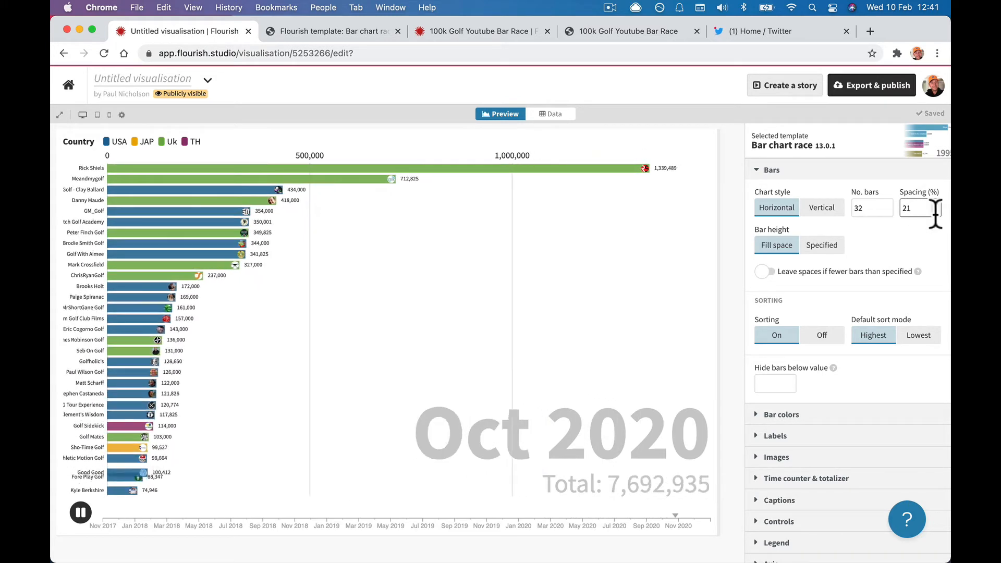
{"action": "left_click", "coordinate": [935, 211]}
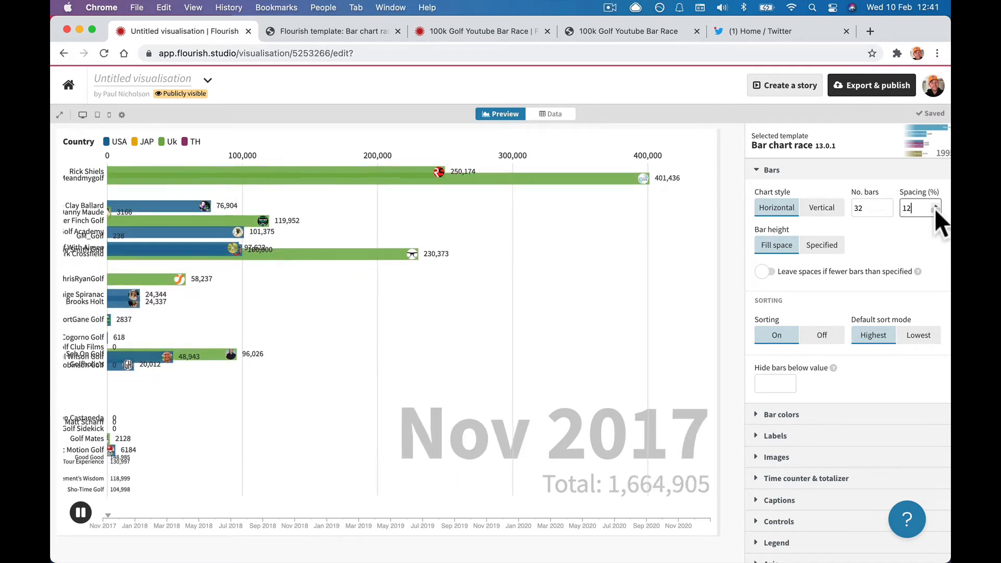
{"action": "left_click", "coordinate": [935, 211]}
{"action": "left_click", "coordinate": [935, 210]}
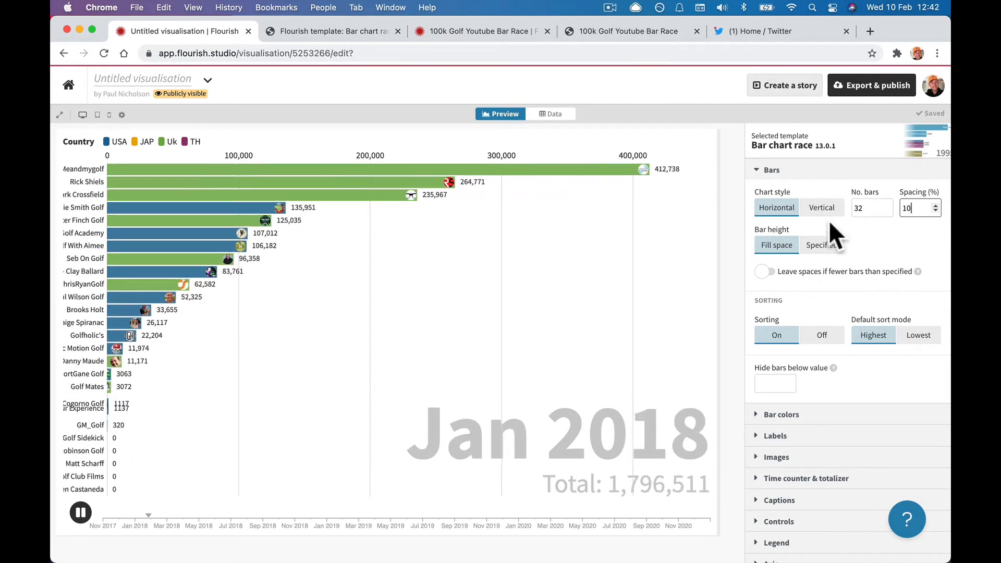
{"action": "left_click", "coordinate": [822, 207]}
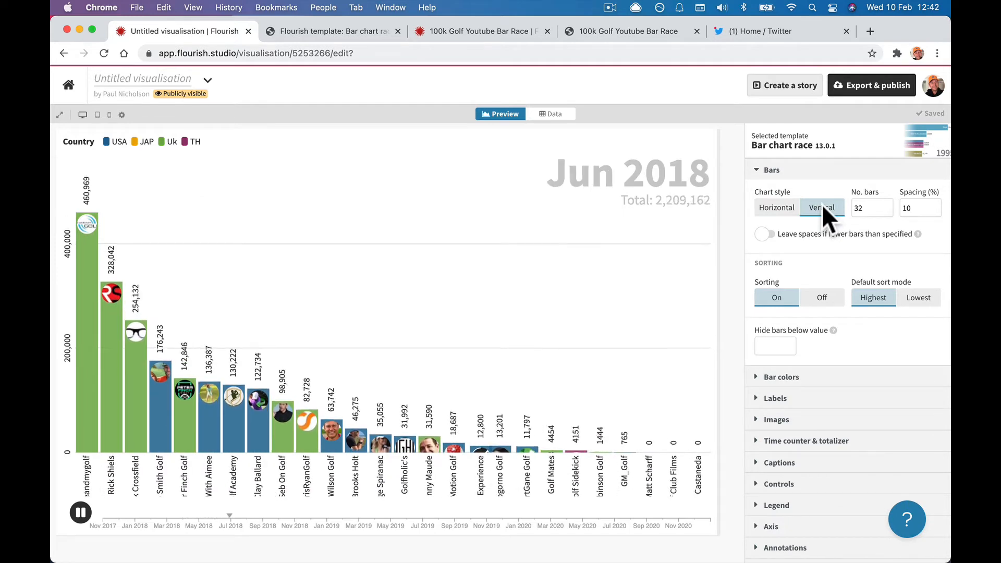
{"action": "left_click", "coordinate": [777, 207]}
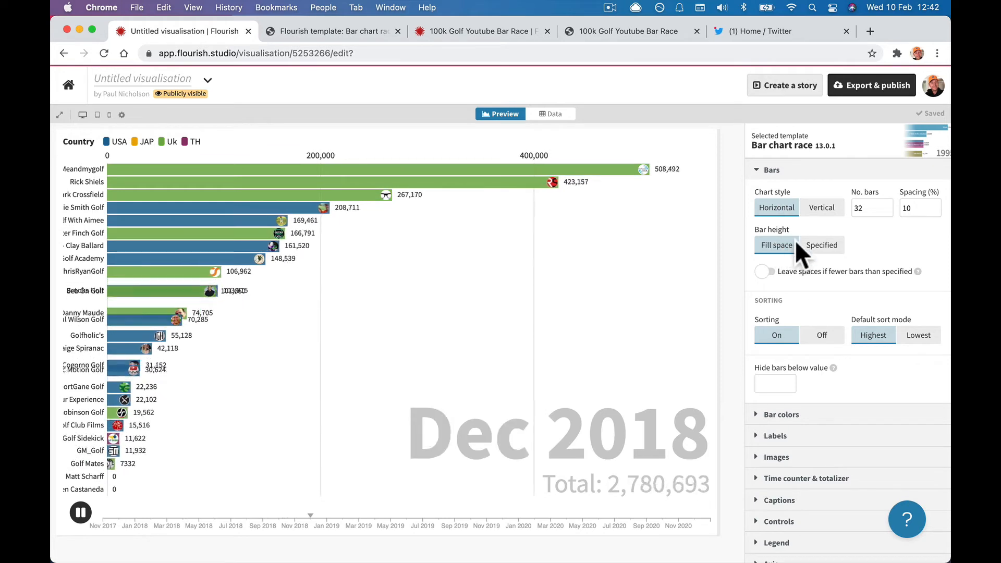
{"action": "left_click", "coordinate": [818, 246]}
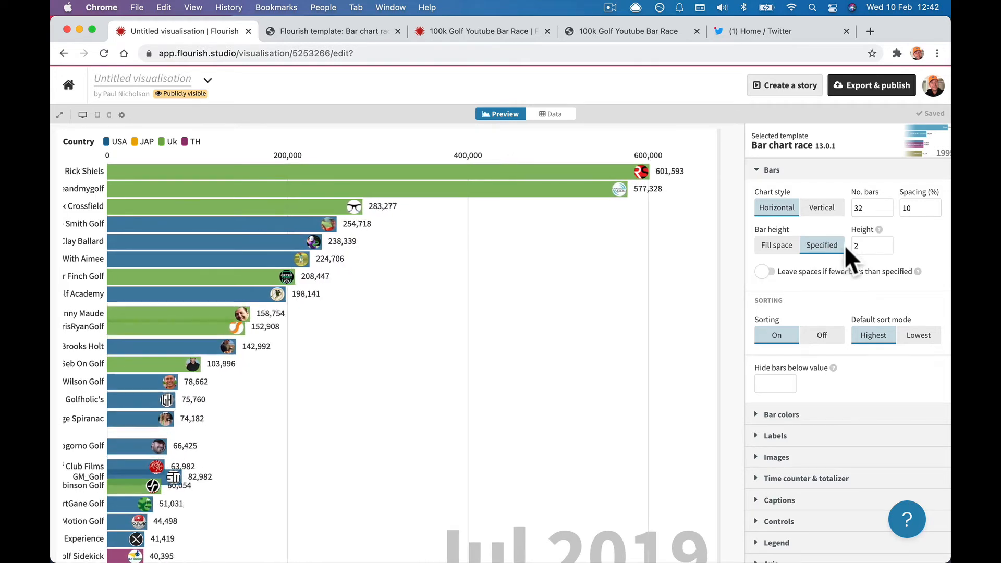
{"action": "left_click", "coordinate": [874, 244]}
{"action": "type", "text": ".45"}
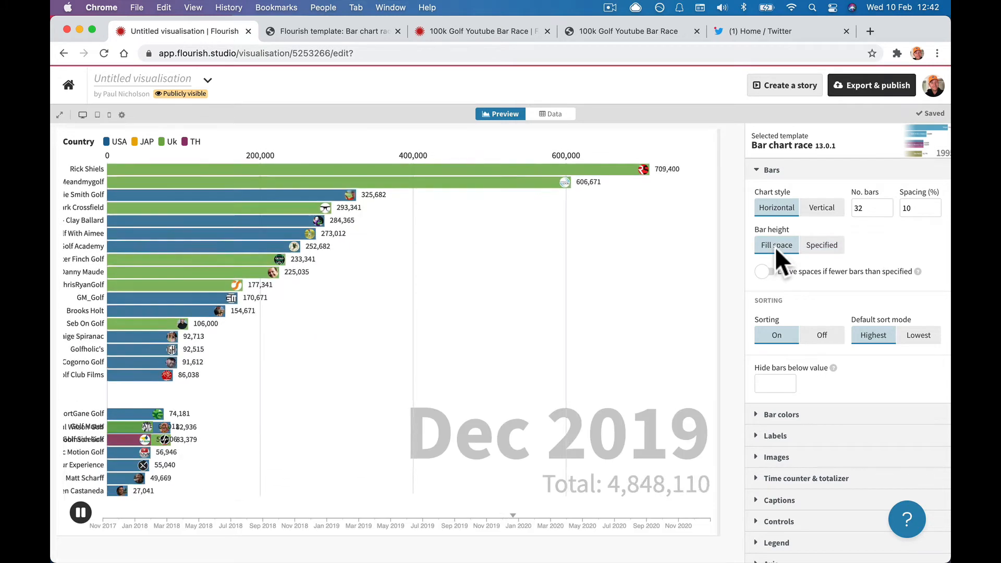
{"action": "scroll", "coordinate": [788, 272], "scroll_direction": "down", "scroll_amount": 1}
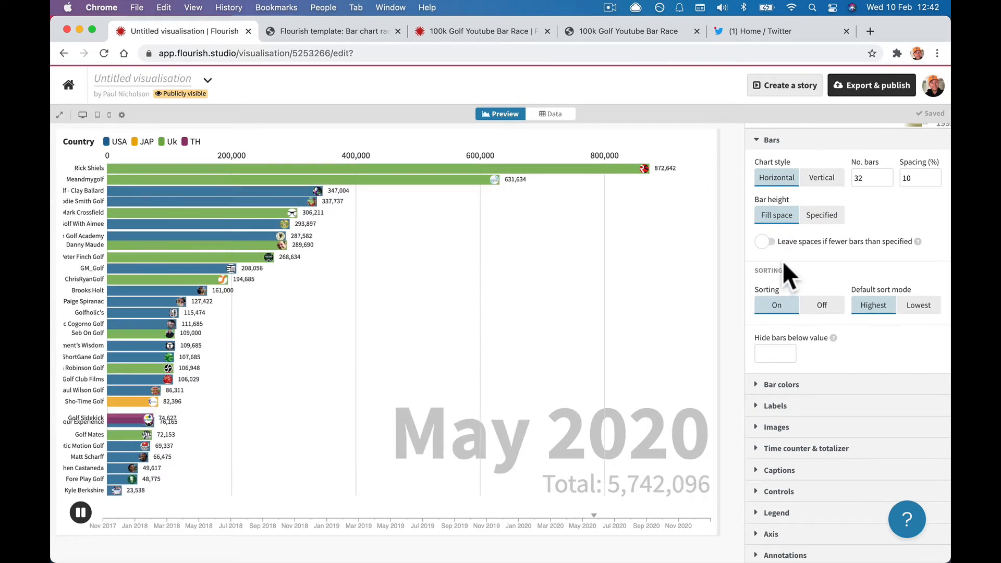
{"action": "left_click", "coordinate": [765, 241]}
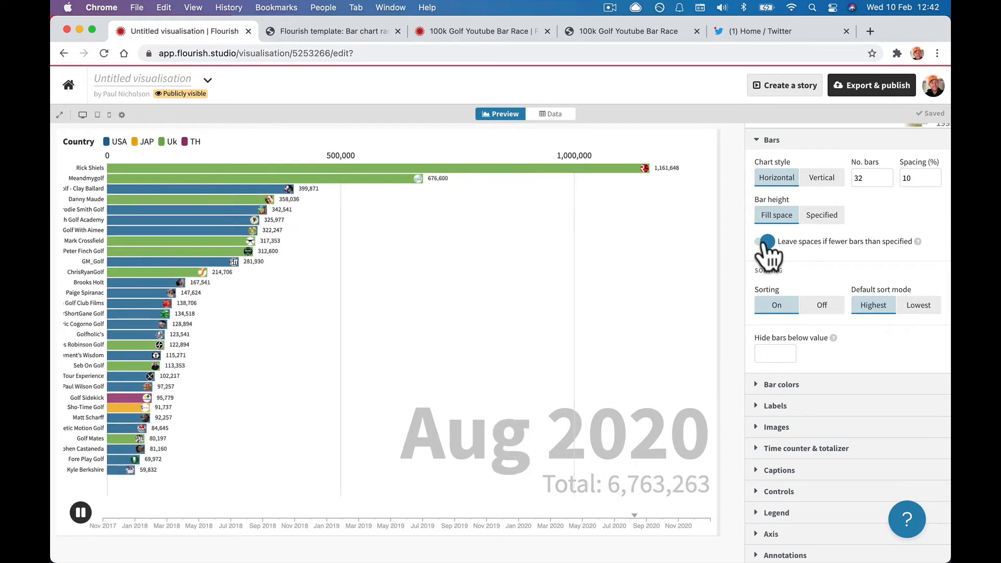
{"action": "left_click", "coordinate": [765, 241]}
{"action": "scroll", "coordinate": [769, 250], "scroll_direction": "down", "scroll_amount": 3}
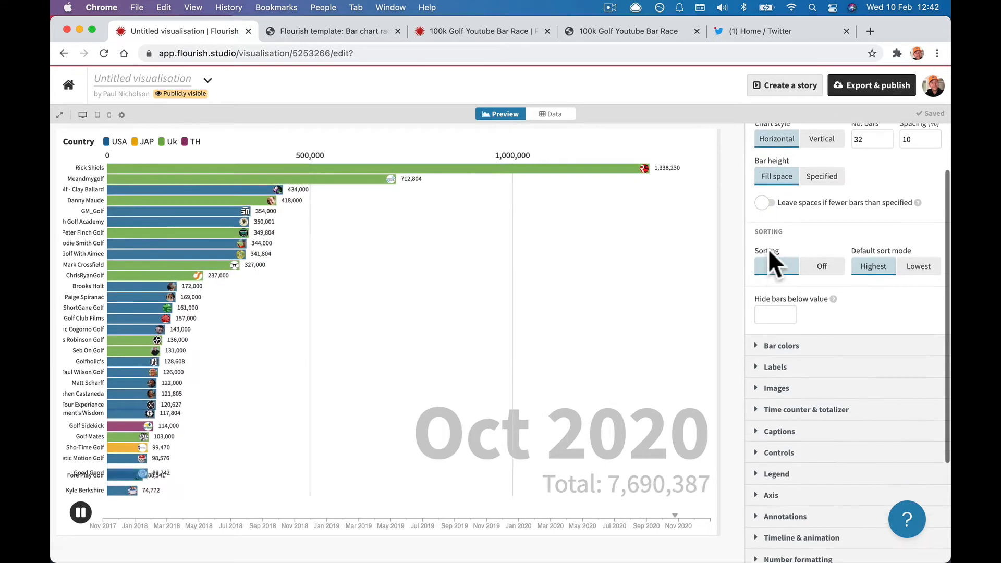
{"action": "left_click", "coordinate": [819, 227]}
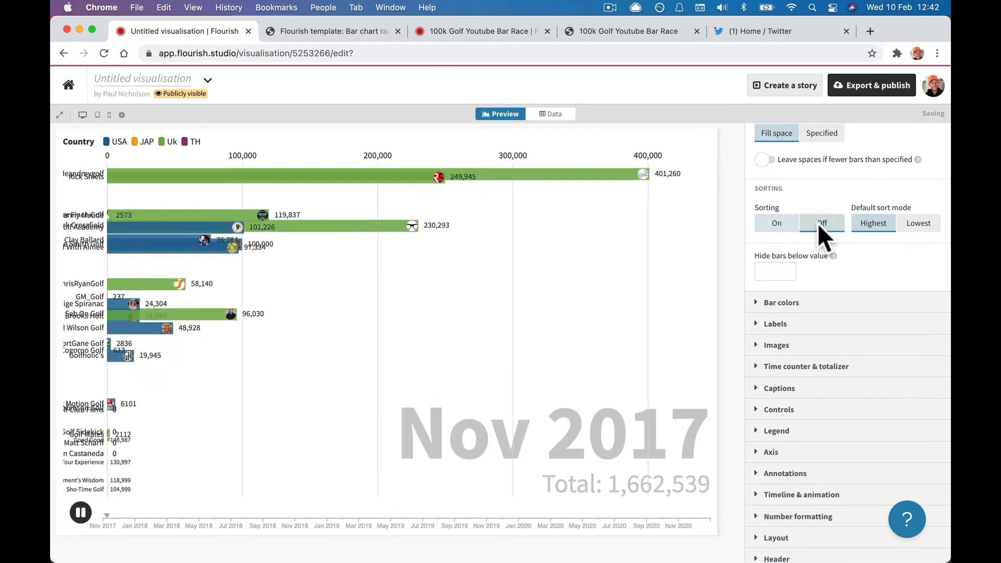
{"action": "left_click", "coordinate": [775, 225]}
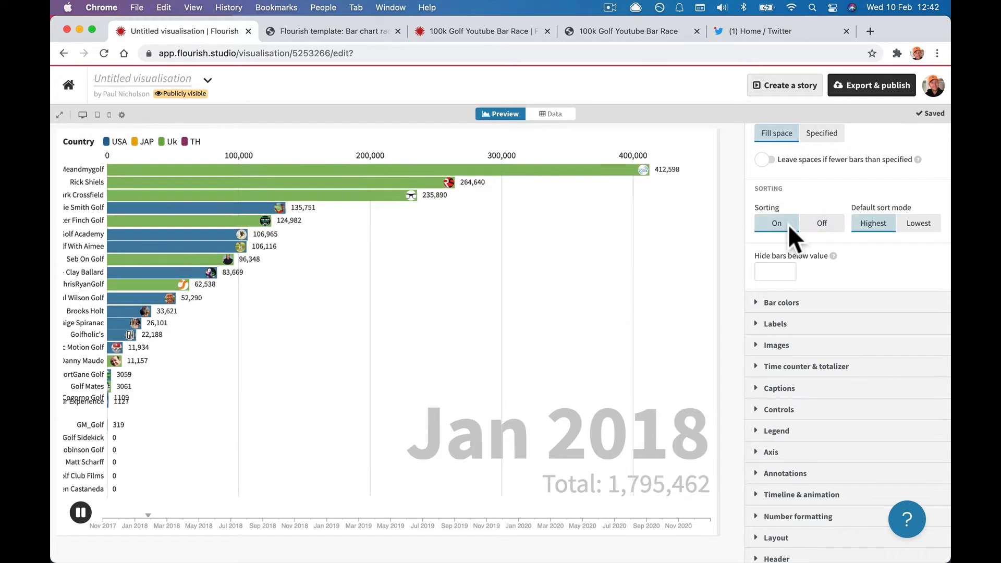
{"action": "left_click", "coordinate": [812, 221]}
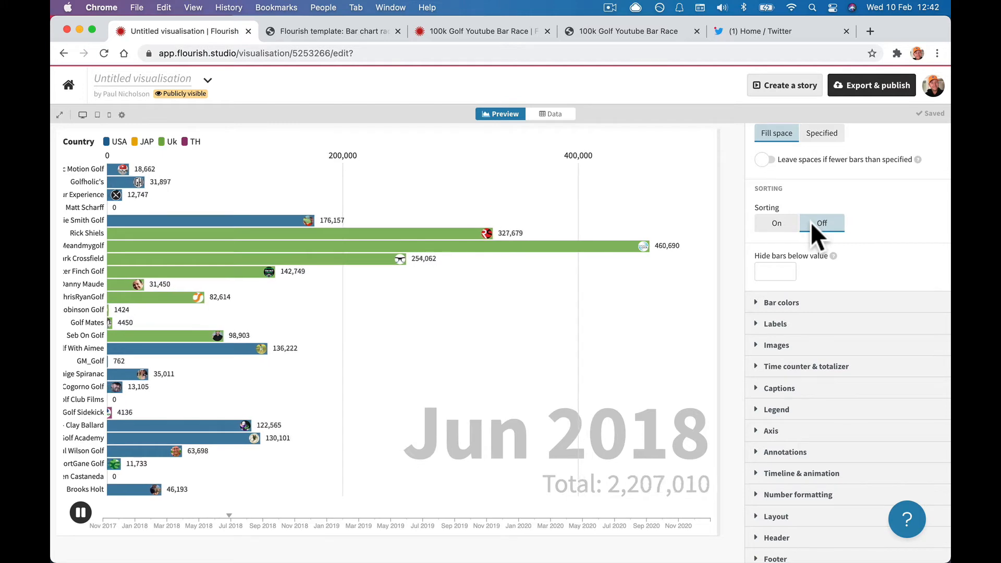
{"action": "left_click", "coordinate": [479, 30]}
{"action": "left_click", "coordinate": [170, 35]}
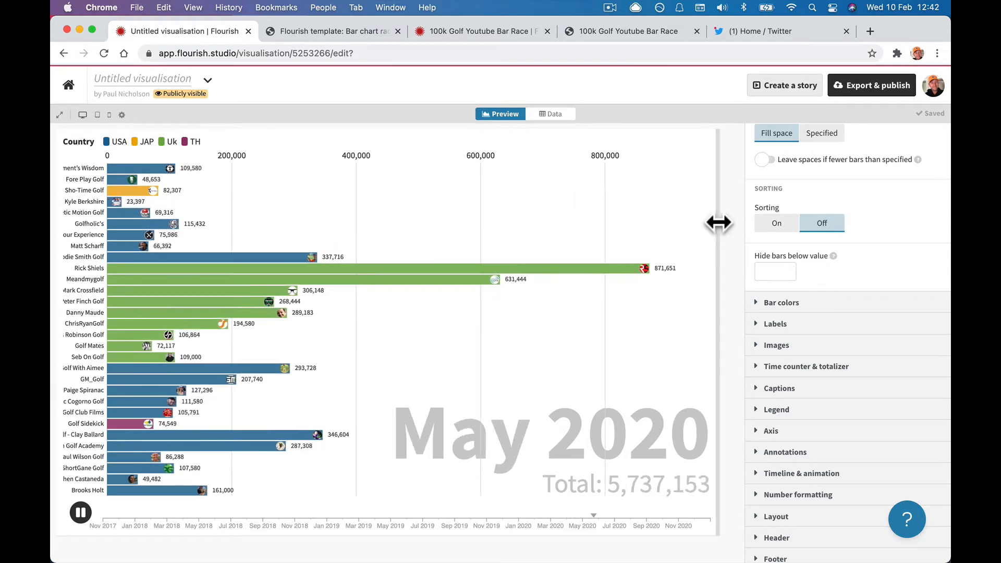
{"action": "left_click", "coordinate": [777, 228]}
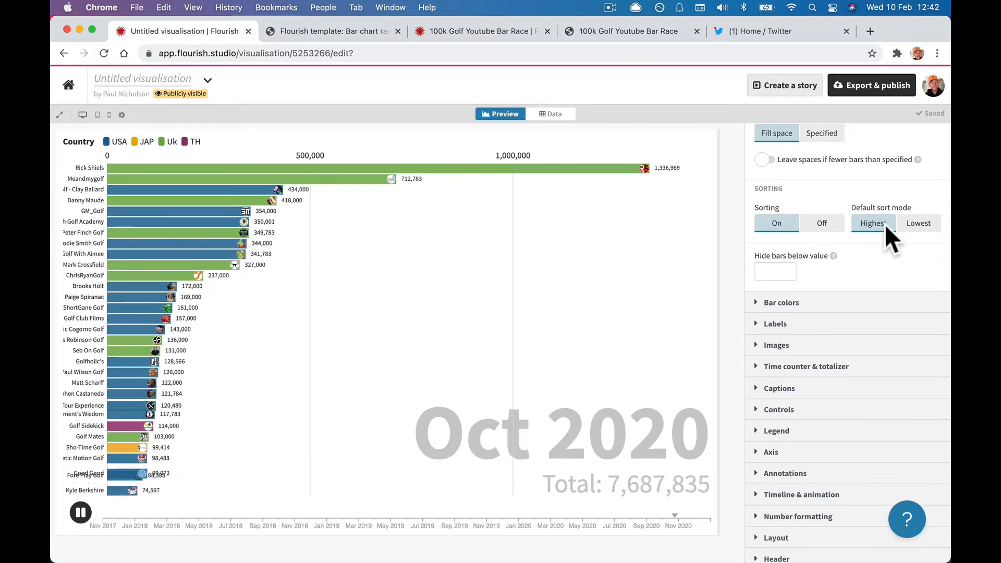
Set Default sort mode to Lowest and test a 20000 hide-bars-below threshold, then clear it.
{"action": "left_click", "coordinate": [914, 229]}
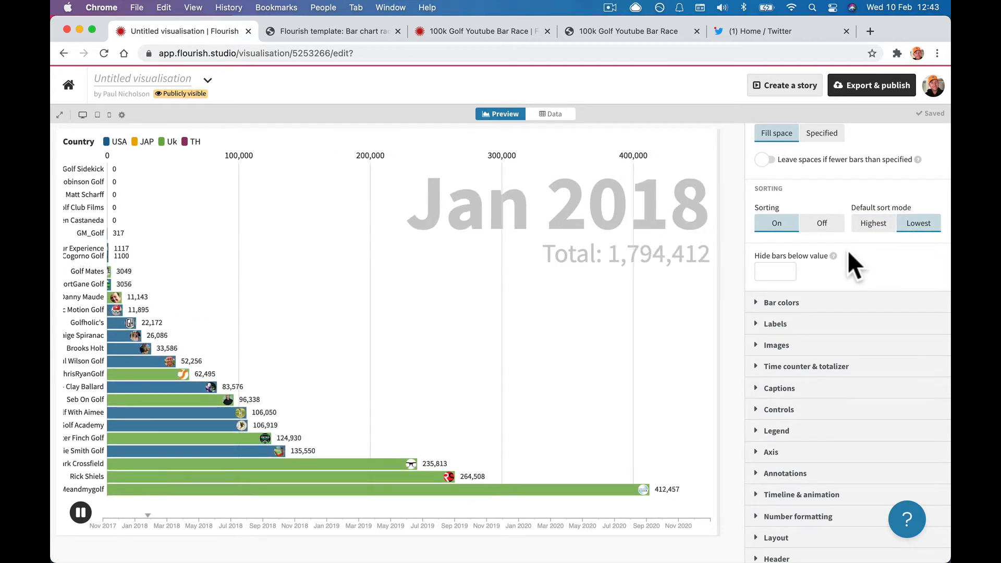
{"action": "scroll", "coordinate": [850, 258], "scroll_direction": "down", "scroll_amount": 2}
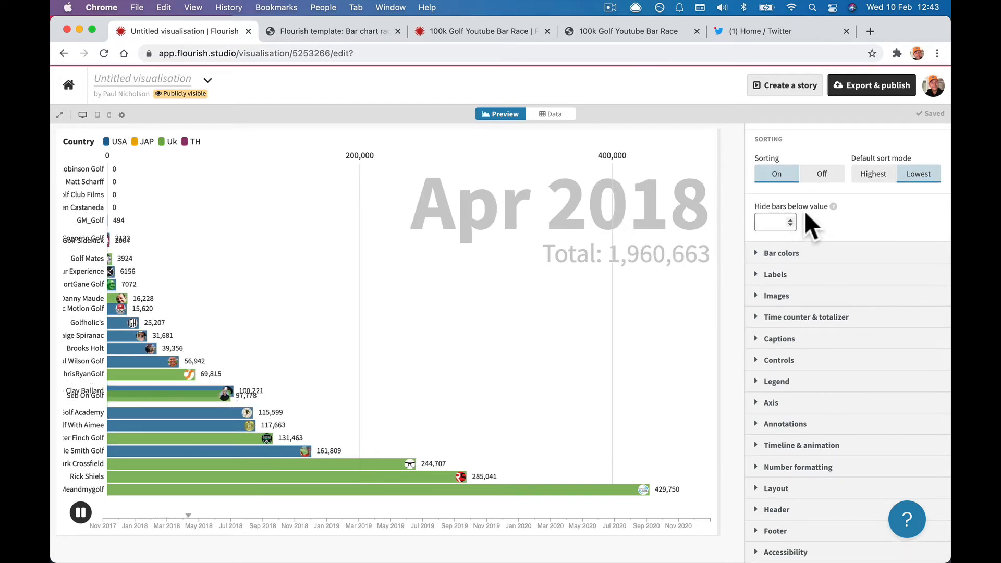
{"action": "left_click", "coordinate": [788, 223]}
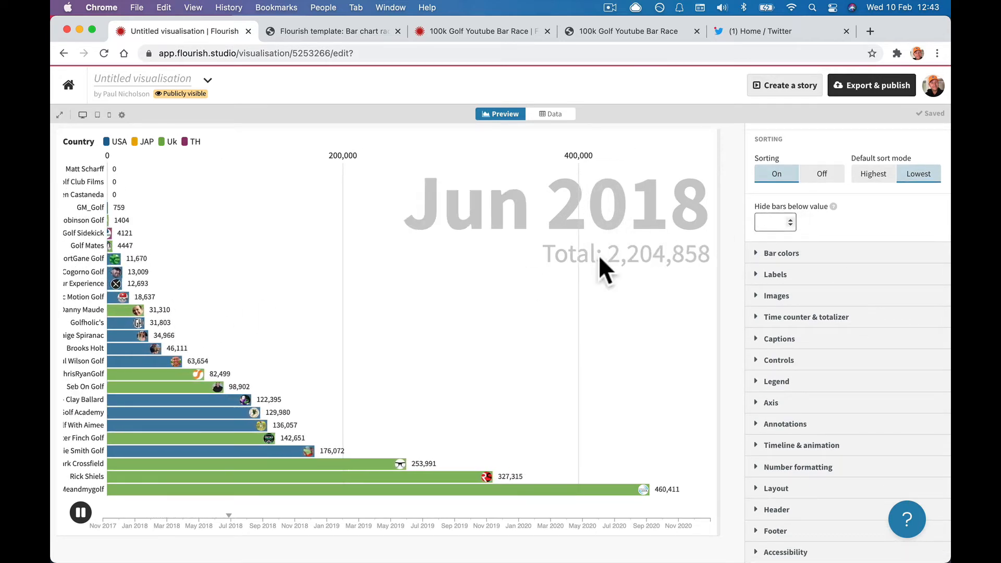
{"action": "type", "text": "20000"}
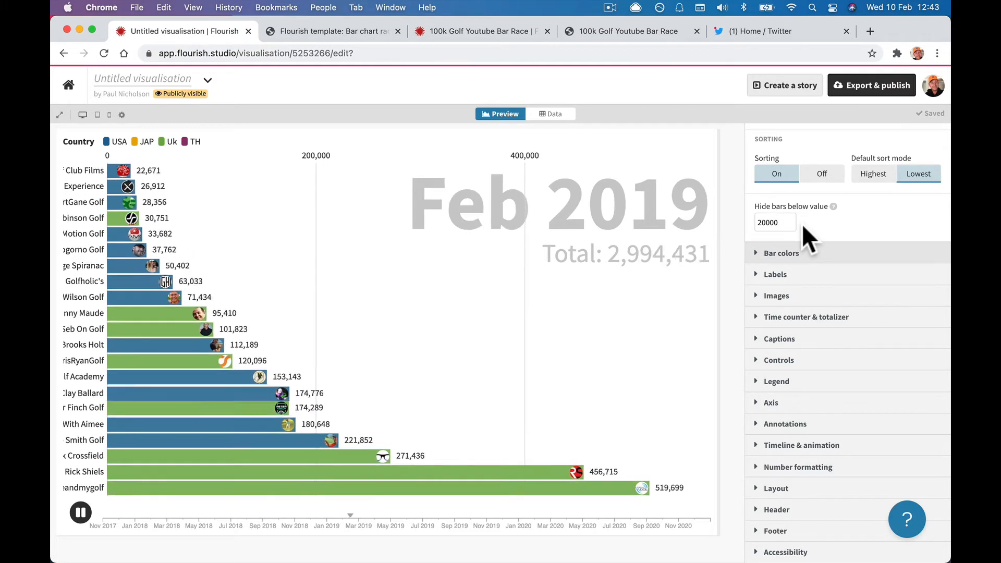
{"action": "double_click", "coordinate": [768, 223]}
{"action": "key", "text": "BackSpace"}
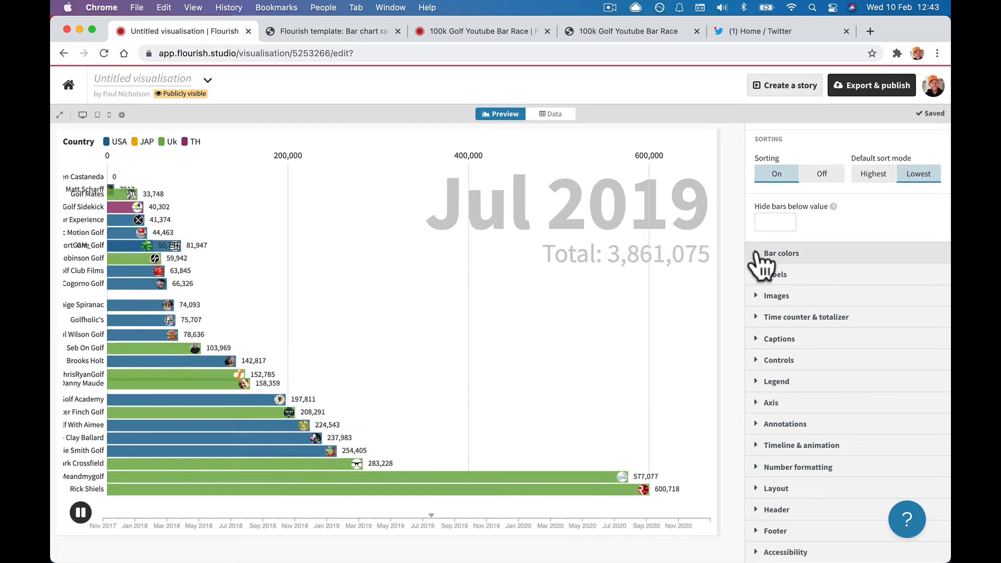
Expand Bar colors and try the Paired and pastel palettes before restoring Flourish colours.
{"action": "left_click", "coordinate": [761, 253]}
{"action": "scroll", "coordinate": [758, 261], "scroll_direction": "down", "scroll_amount": 2}
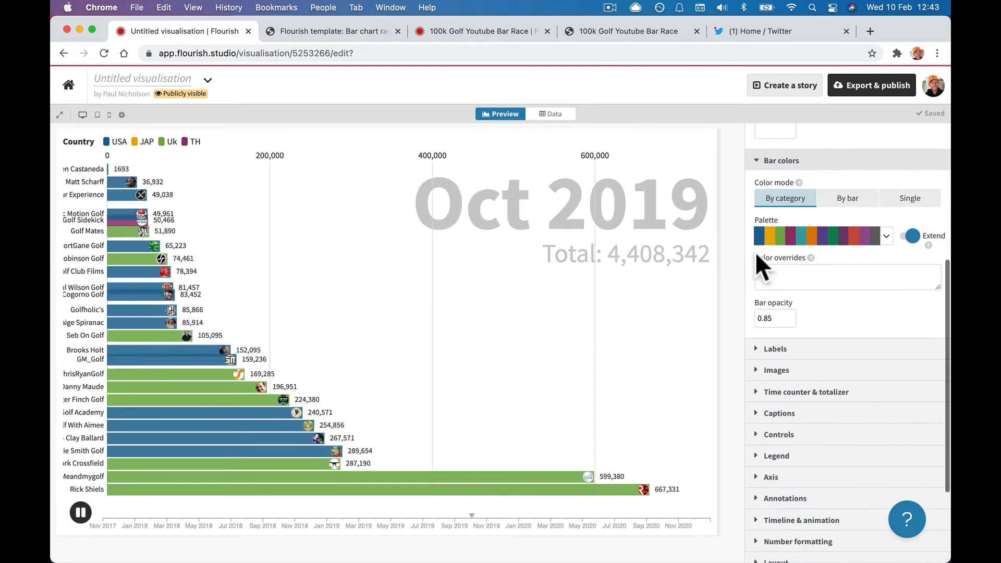
{"action": "left_click", "coordinate": [777, 279]}
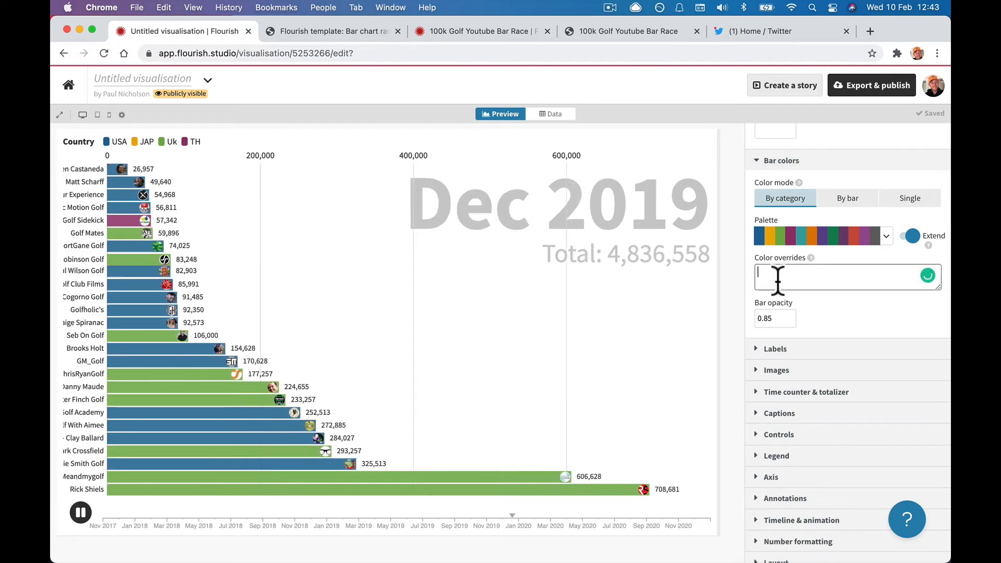
{"action": "left_click", "coordinate": [886, 238]}
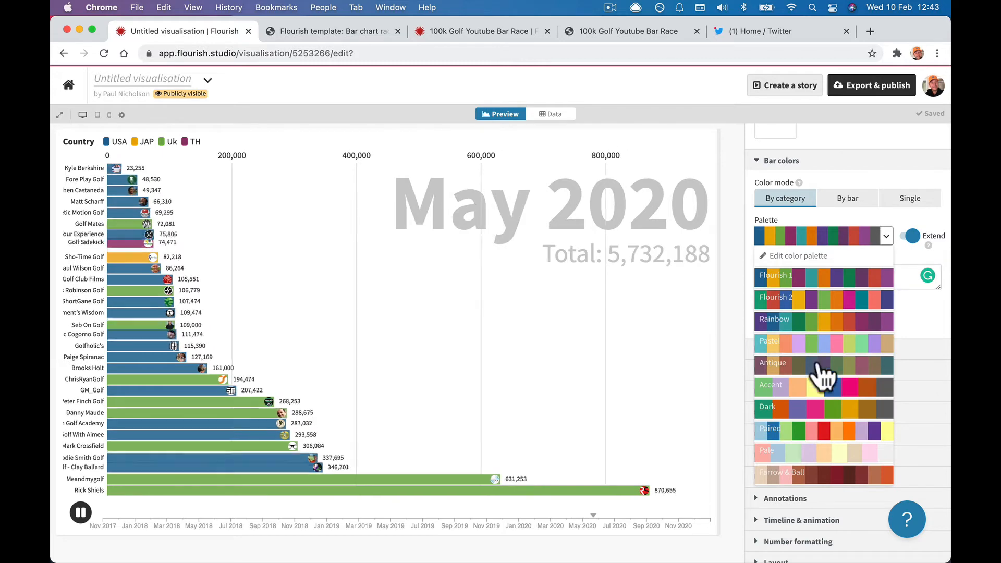
{"action": "left_click", "coordinate": [809, 431]}
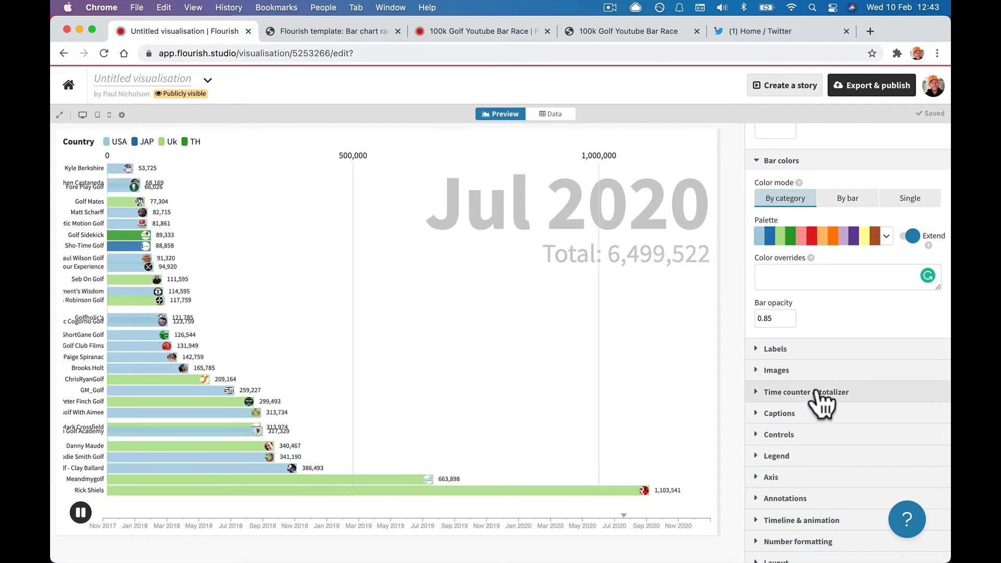
{"action": "left_click", "coordinate": [887, 237]}
{"action": "left_click", "coordinate": [824, 469]}
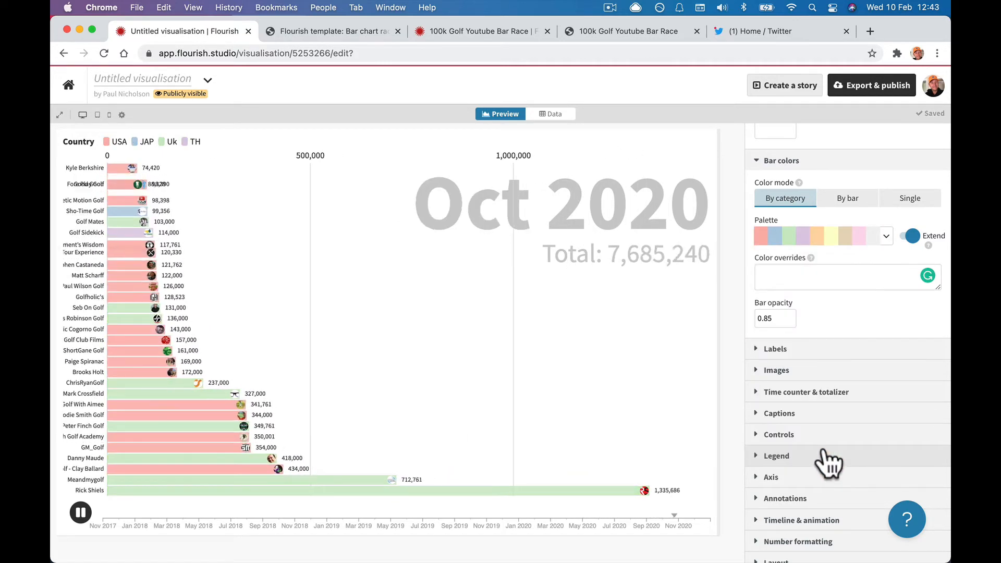
{"action": "left_click", "coordinate": [886, 238]}
{"action": "left_click", "coordinate": [844, 279]}
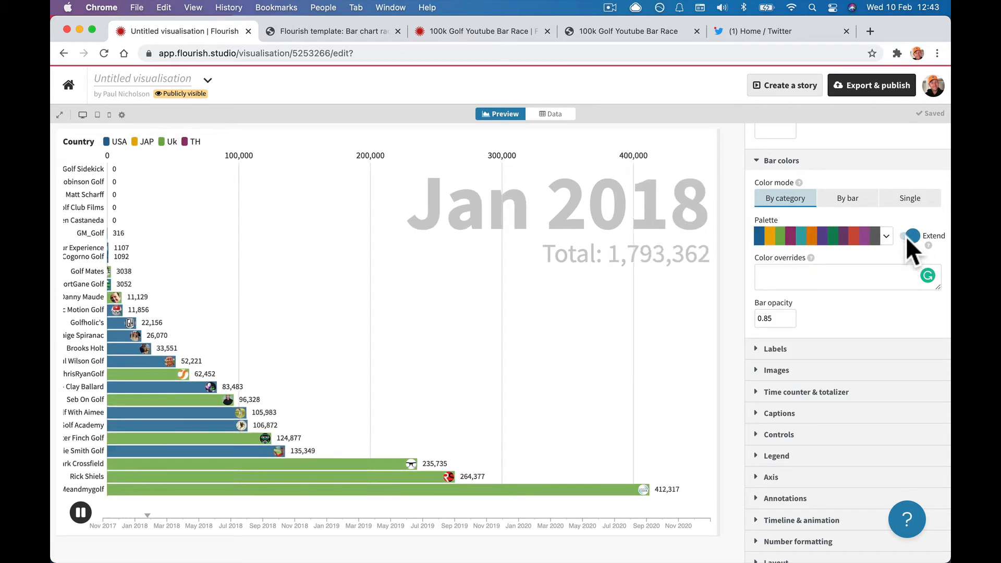
Try the Rainbow and Pale palettes, then pick the blue, orange and green palette.
{"action": "left_click", "coordinate": [887, 237]}
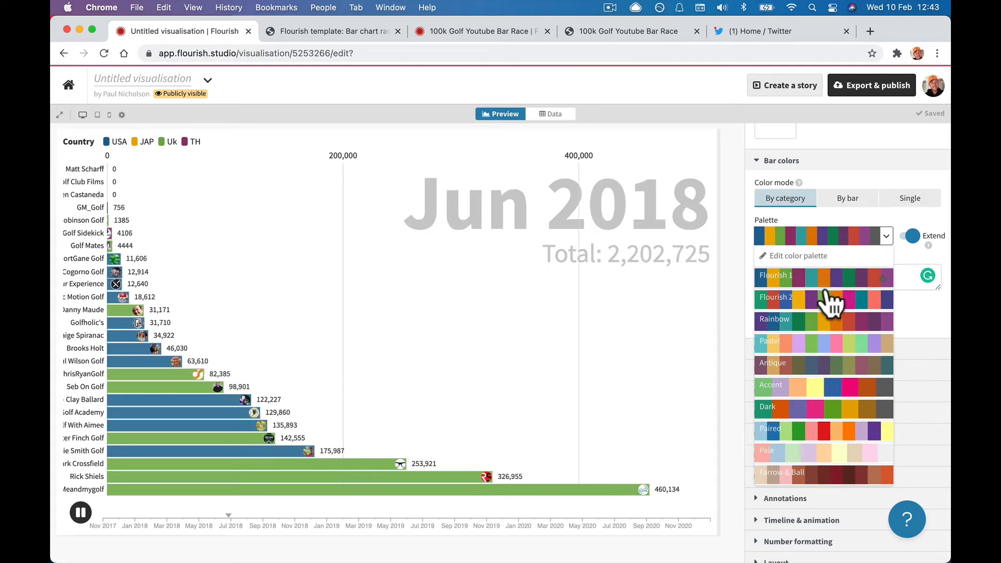
{"action": "left_click", "coordinate": [816, 319]}
{"action": "left_click", "coordinate": [885, 237]}
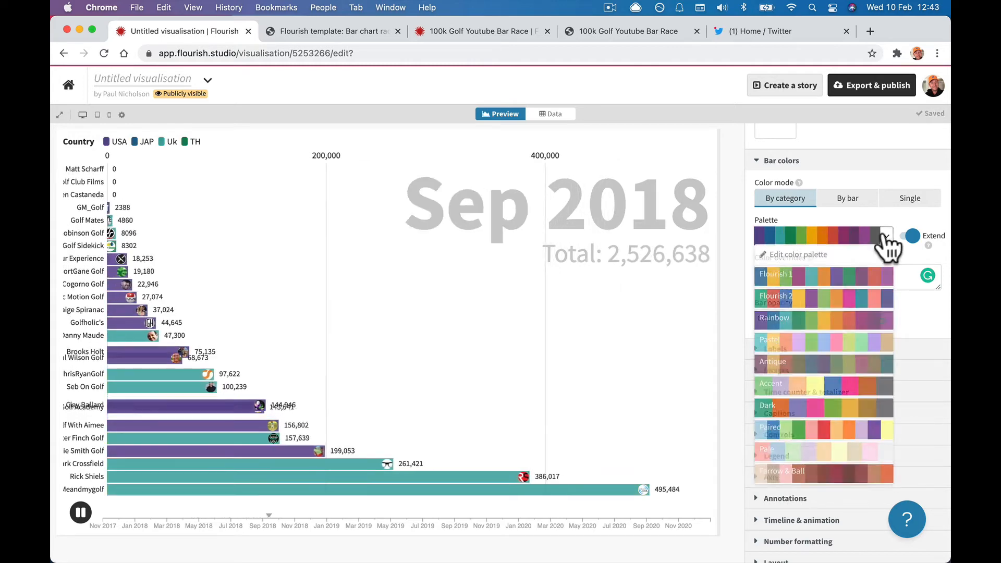
{"action": "left_click", "coordinate": [806, 449]}
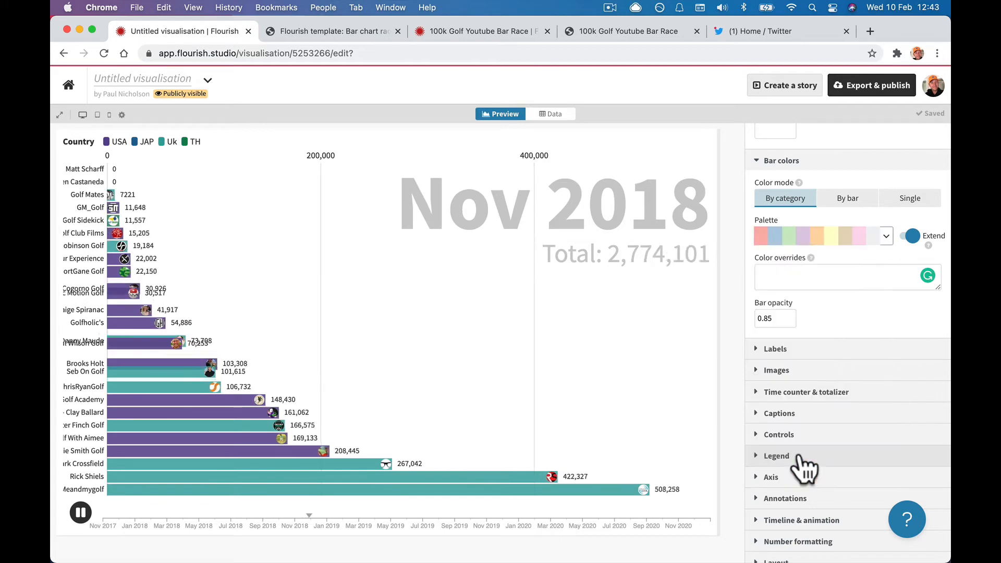
{"action": "left_click", "coordinate": [885, 237]}
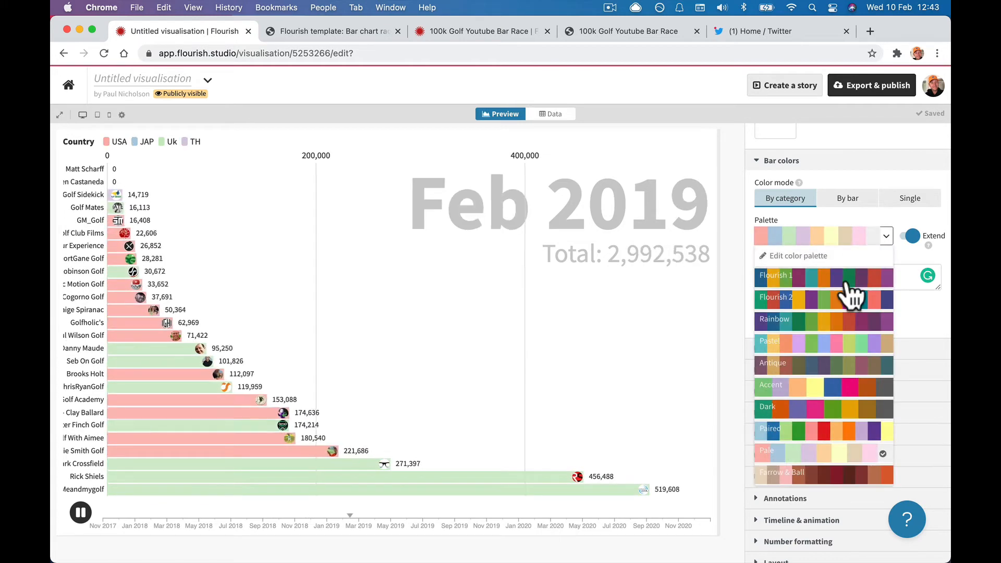
{"action": "left_click", "coordinate": [833, 281]}
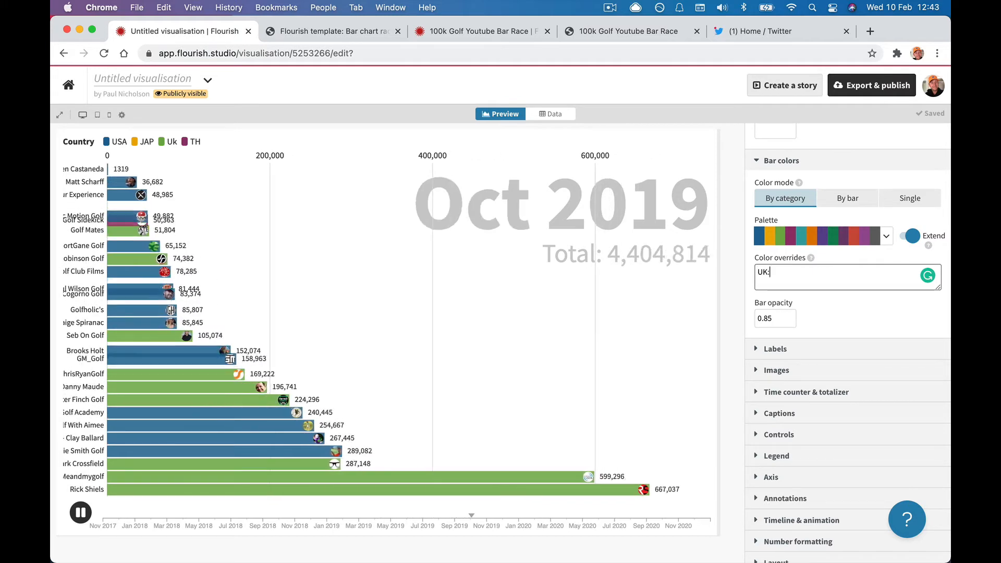
Enter 'UK: blue' and 'USA:red' colour overrides, then switch to the 100k Golf Youtube Bar Race.
{"action": "type", "text": ": blue"}
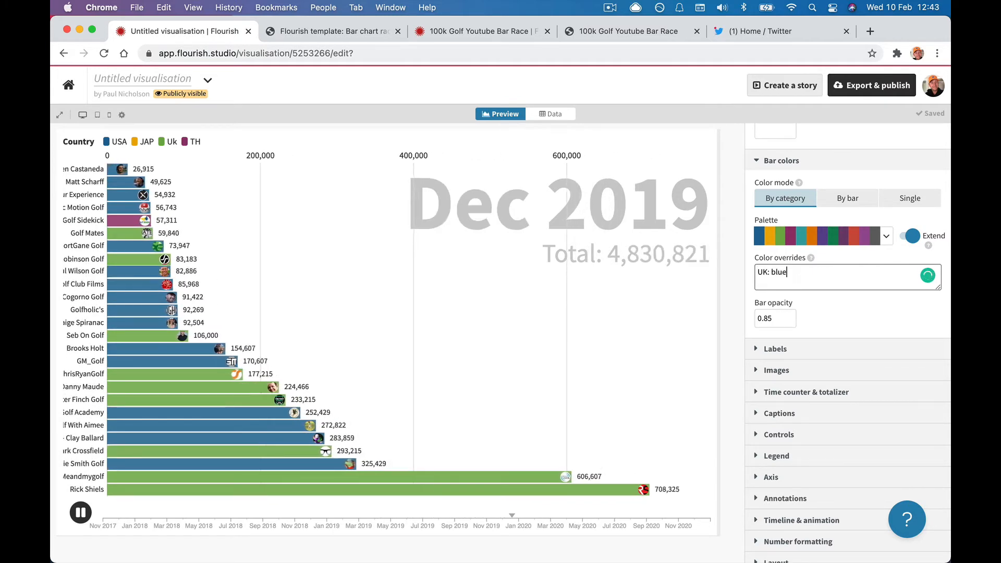
{"action": "key", "text": "Return"}
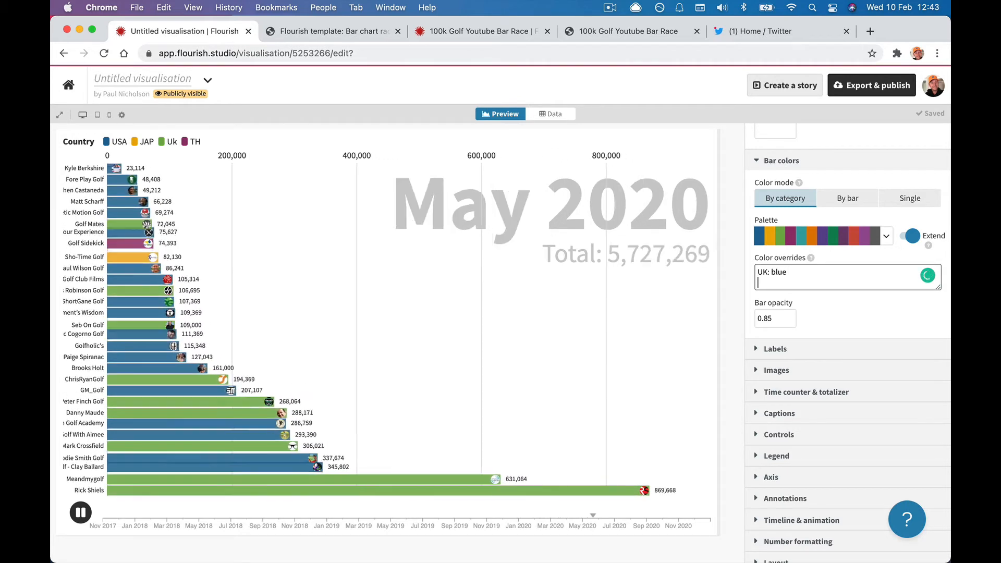
{"action": "type", "text": "USA:"}
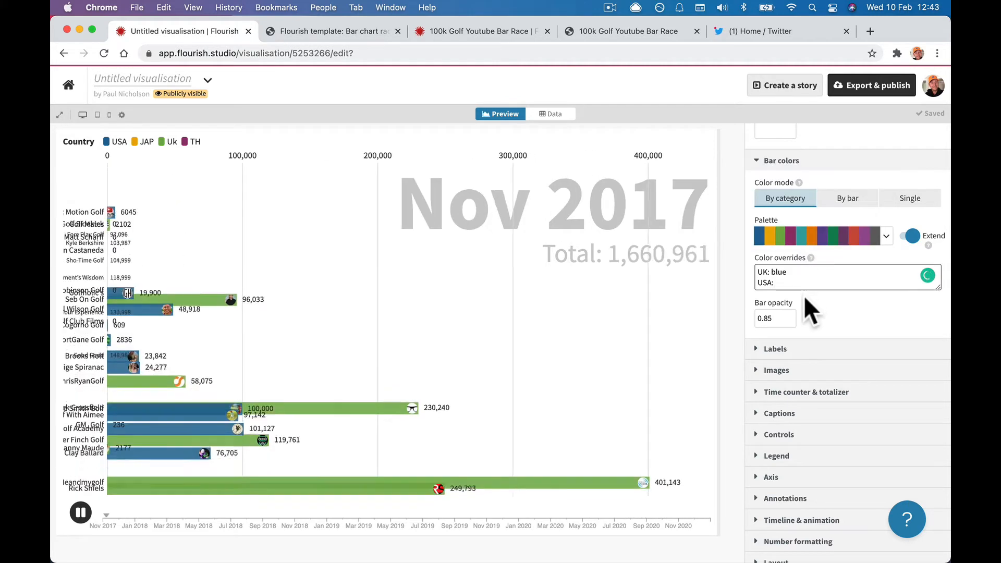
{"action": "left_click", "coordinate": [786, 284]}
{"action": "type", "text": "rre"}
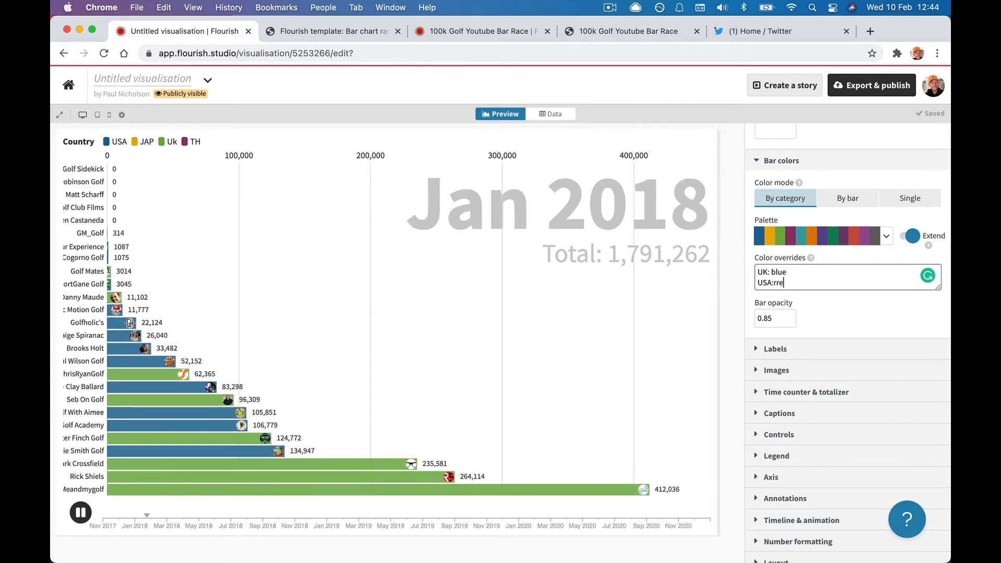
{"action": "key", "text": "BackSpace"}
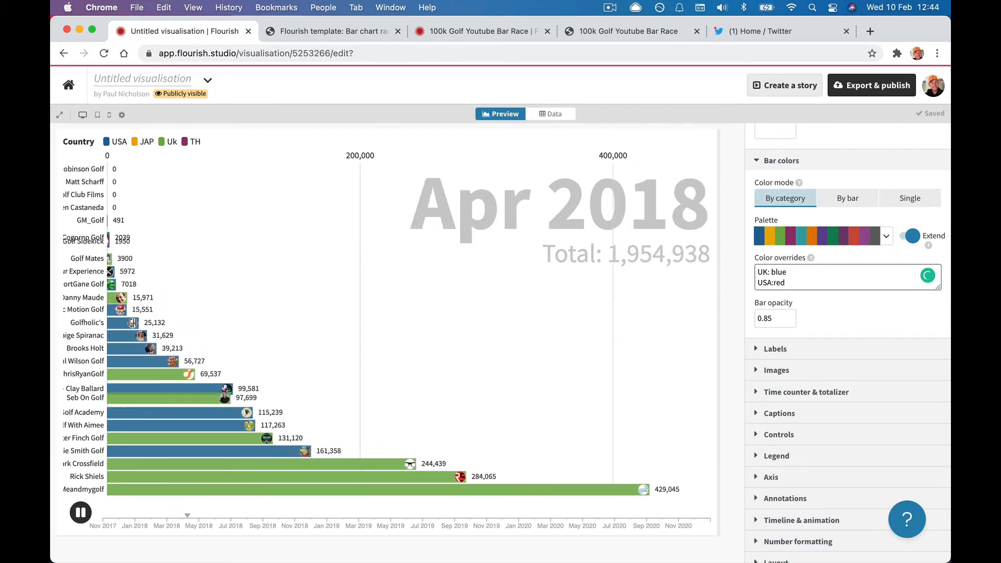
{"action": "key", "text": "Return"}
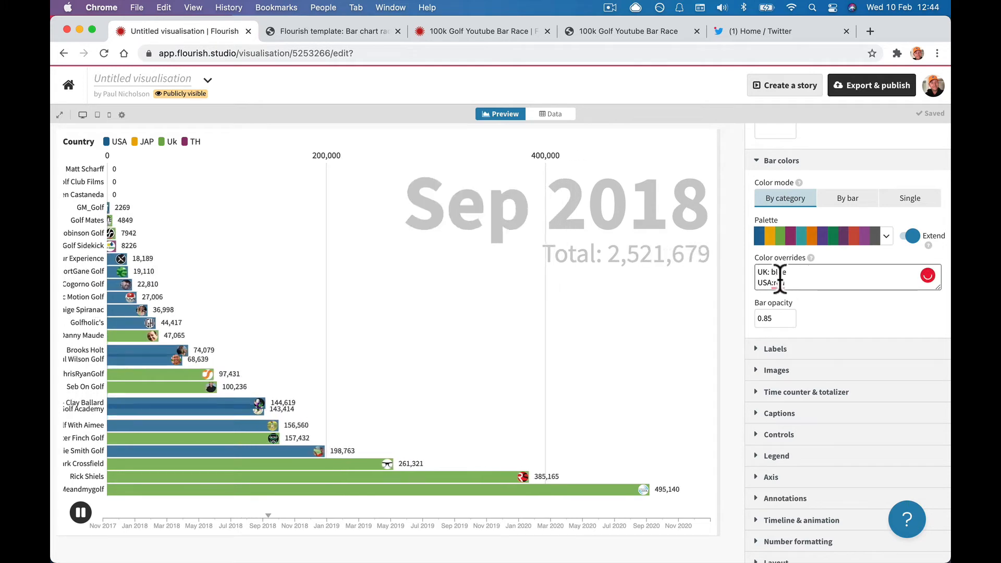
{"action": "triple_click", "coordinate": [813, 280]}
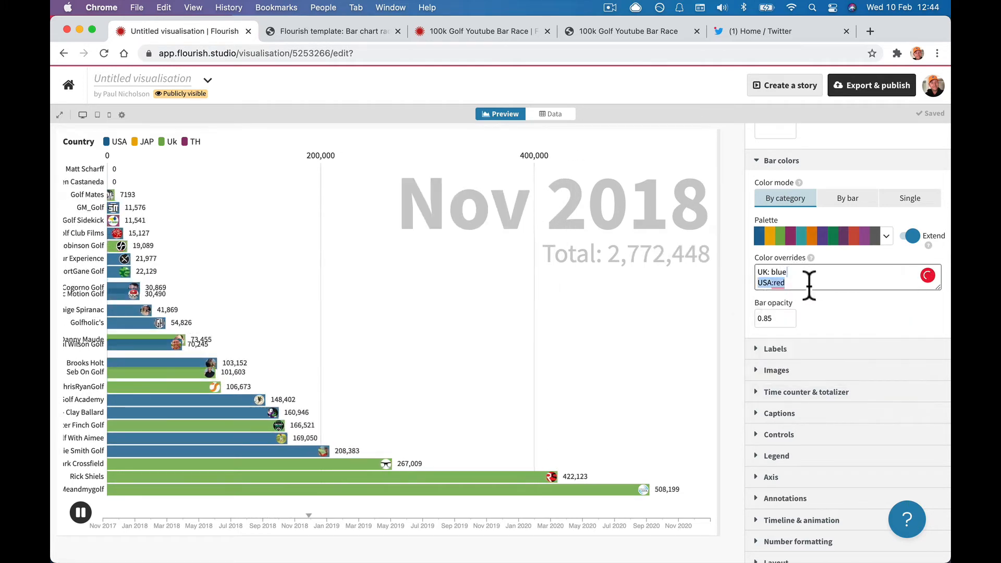
{"action": "left_click", "coordinate": [477, 33]}
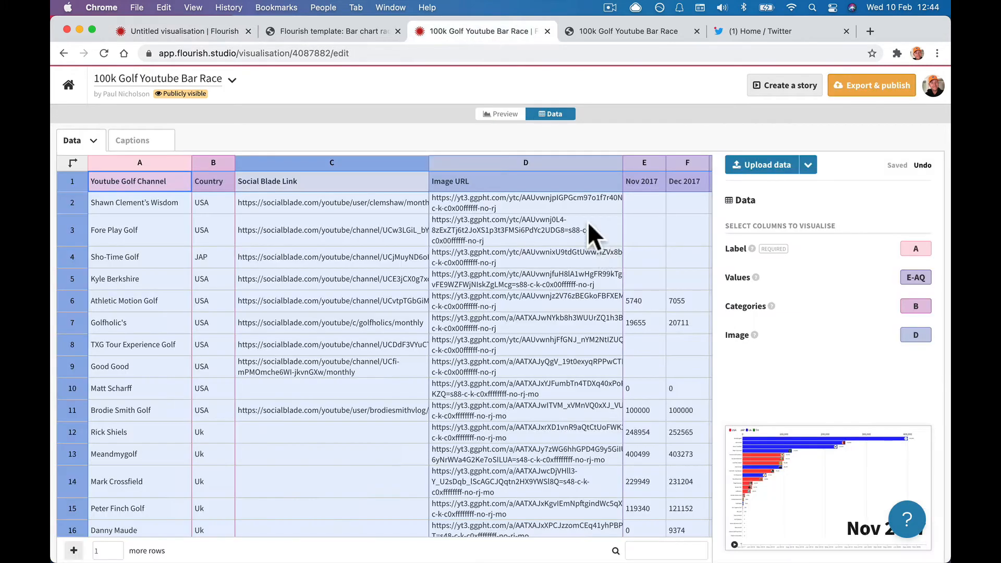
Read the Color overrides in the 100k race's Bar colors, then return to the Untitled visualisation.
{"action": "left_click", "coordinate": [498, 114]}
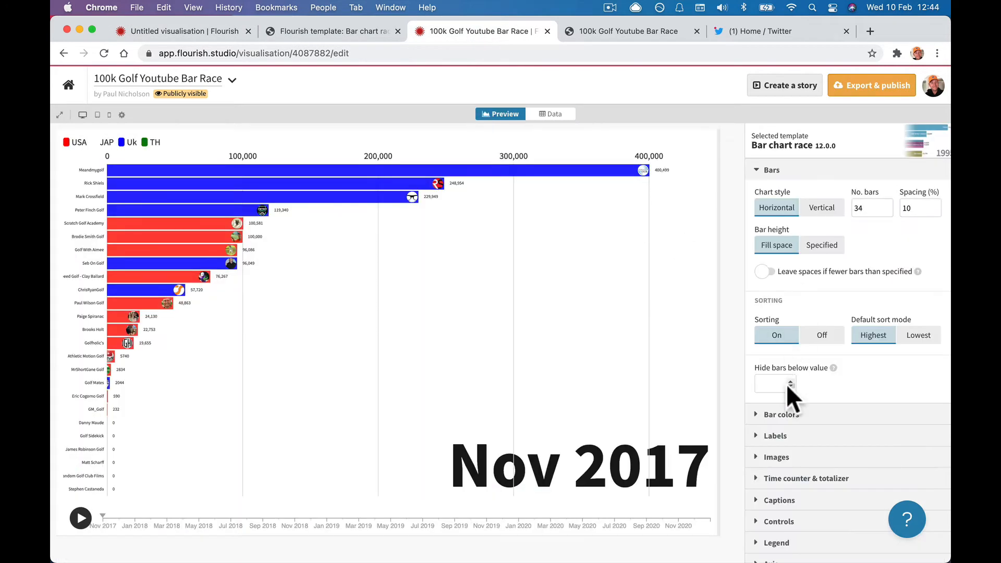
{"action": "scroll", "coordinate": [784, 385], "scroll_direction": "down", "scroll_amount": 3}
{"action": "left_click", "coordinate": [760, 340]}
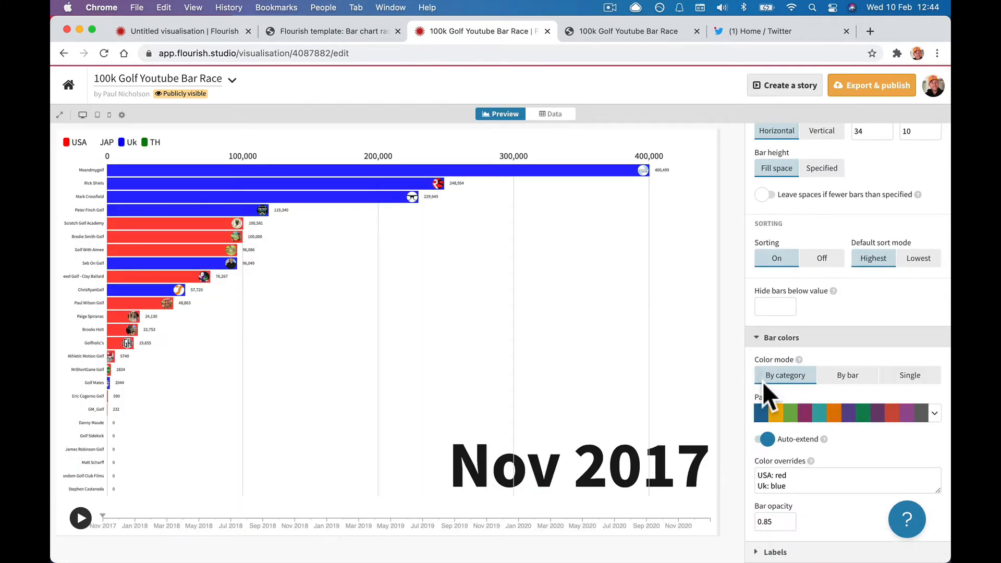
{"action": "scroll", "coordinate": [762, 381], "scroll_direction": "down", "scroll_amount": 4}
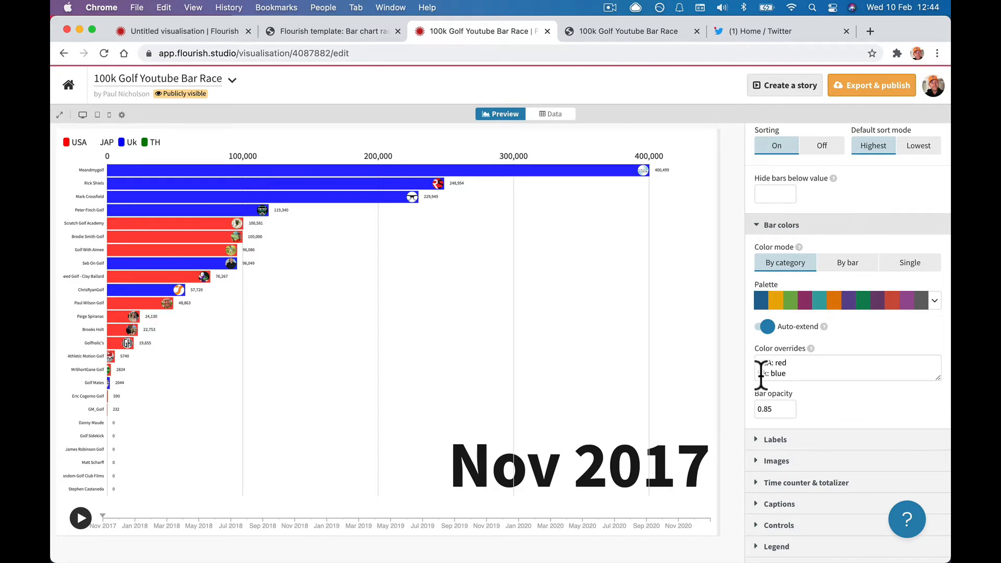
{"action": "left_click", "coordinate": [202, 29]}
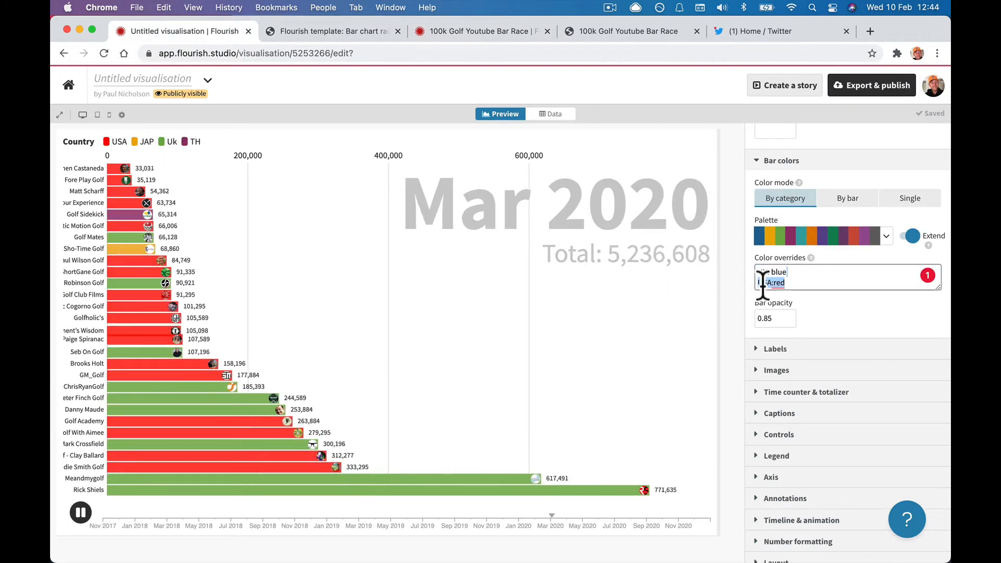
Change the 'UK' override to 'Uk' and add a 'TH: purple' override line.
{"action": "left_click", "coordinate": [768, 273]}
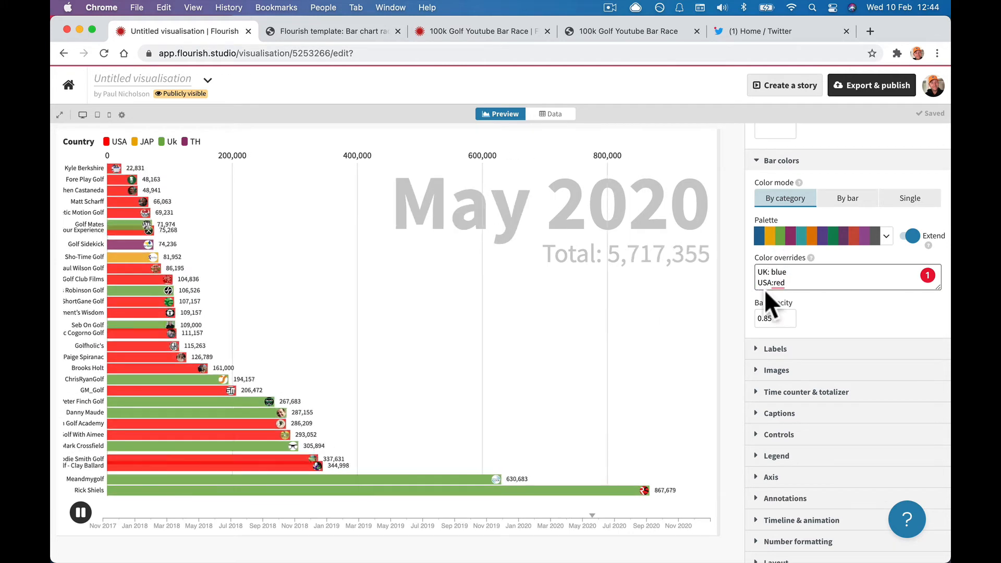
{"action": "key", "text": "BackSpace"}
{"action": "type", "text": "k"}
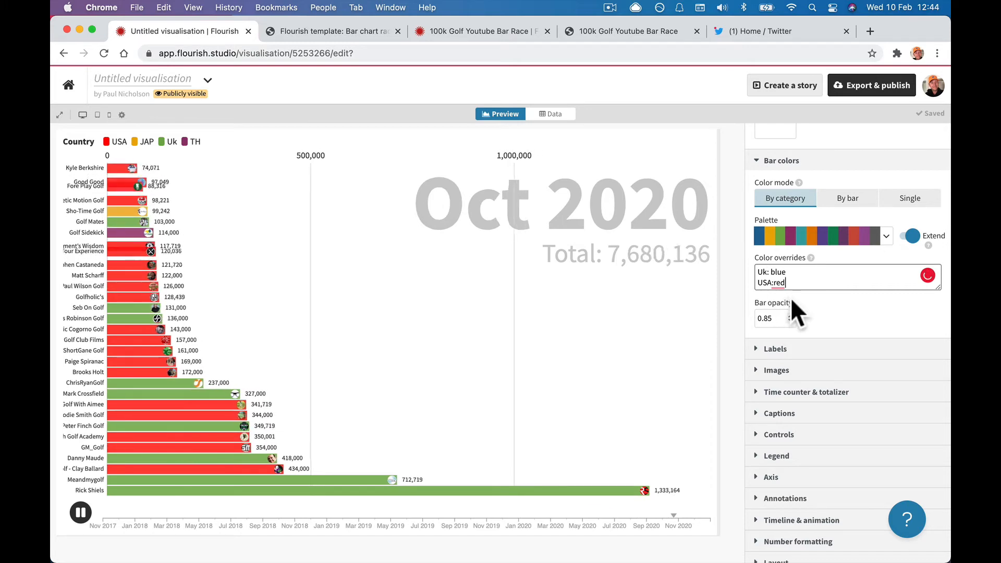
{"action": "left_click", "coordinate": [829, 284]}
{"action": "key", "text": "Return"}
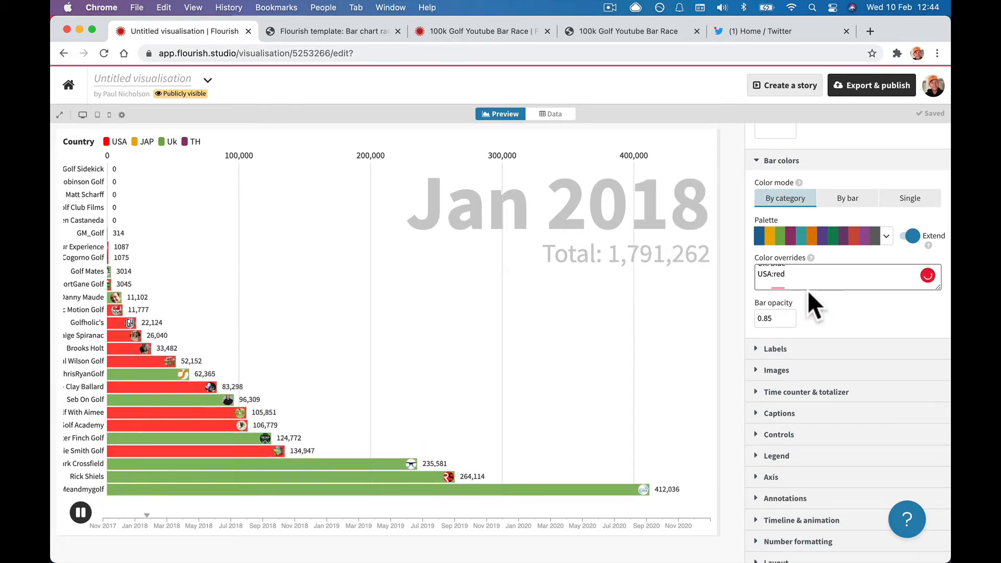
{"action": "type", "text": "TH:"}
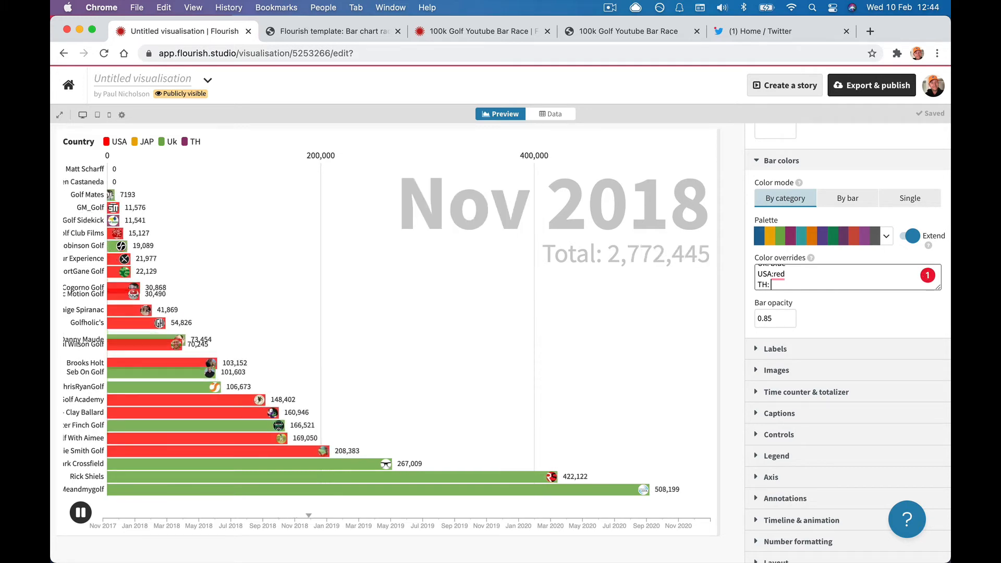
{"action": "key", "text": "BackSpace"}
{"action": "key", "text": "BackSpace"}
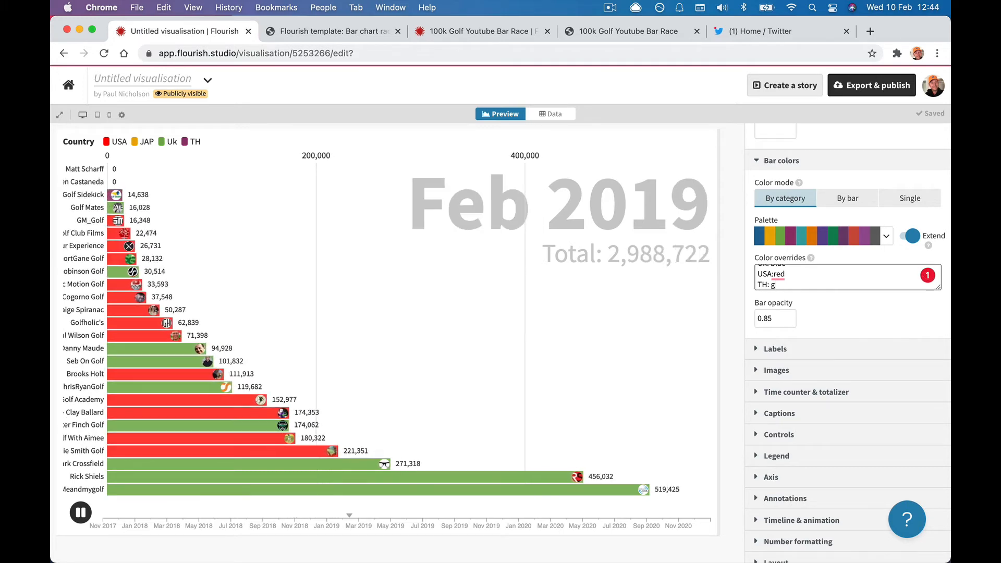
{"action": "type", "text": "pur"}
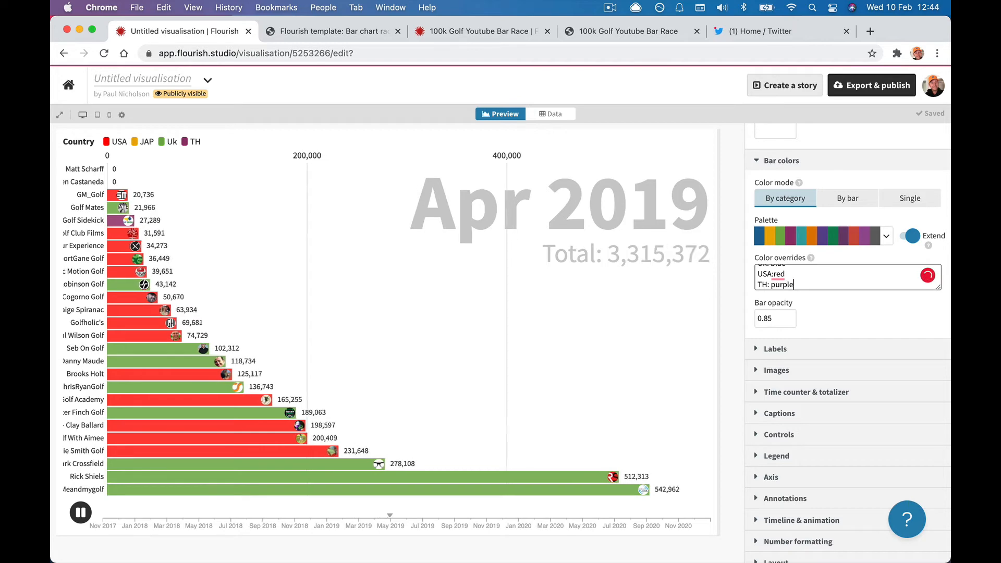
{"action": "type", "text": "ple"}
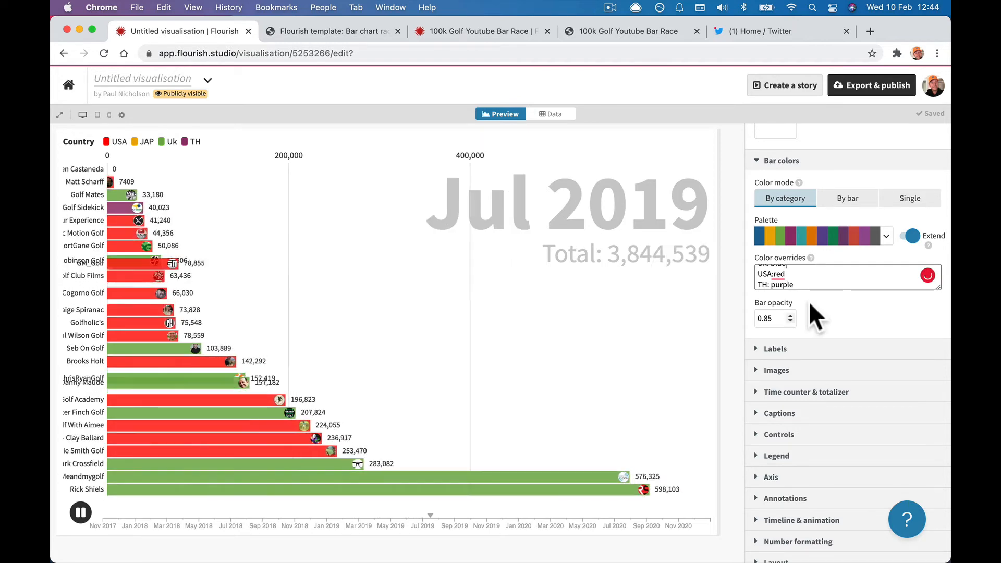
{"action": "scroll", "coordinate": [818, 279], "scroll_direction": "up", "scroll_amount": 2}
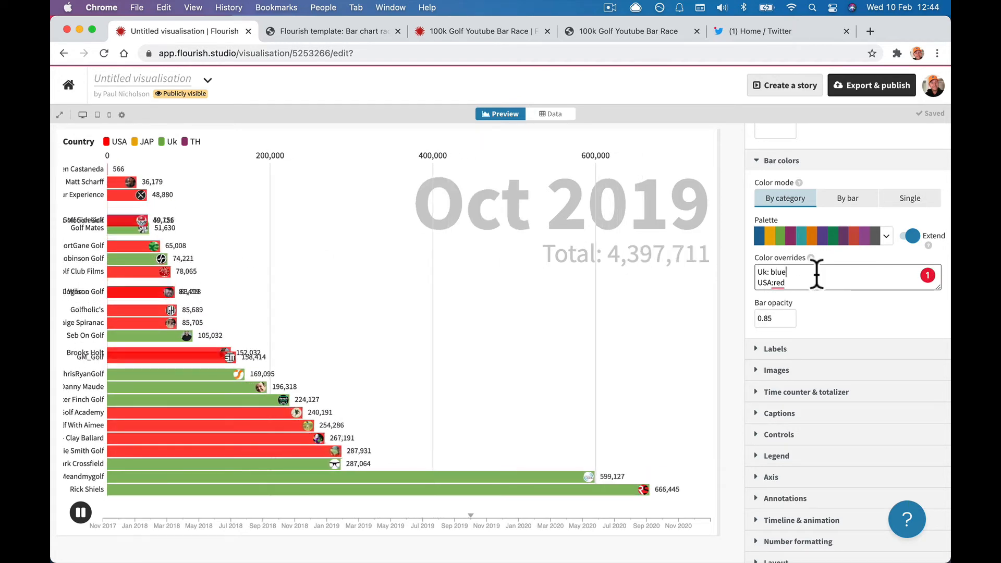
{"action": "left_click", "coordinate": [773, 281]}
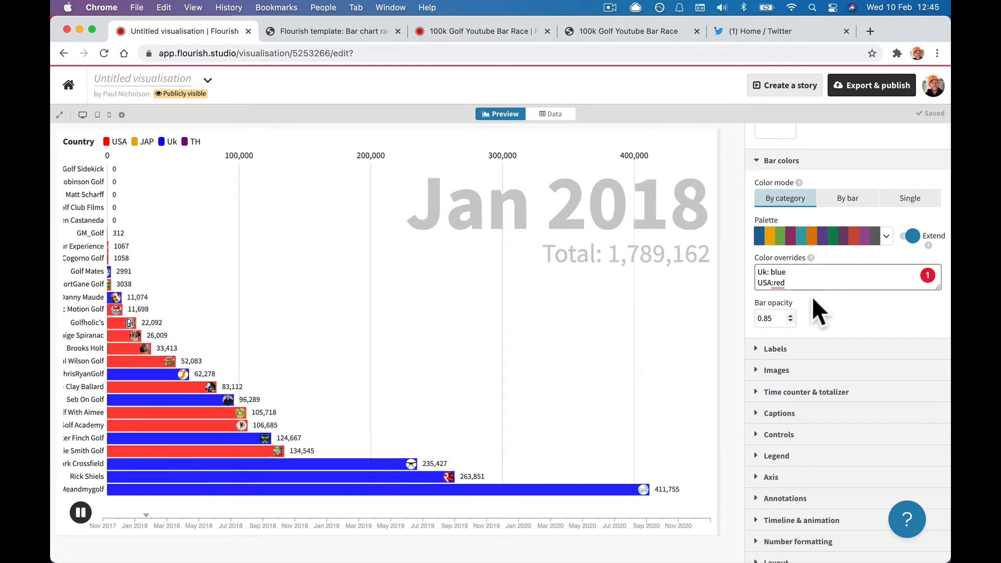
Enlarge the Color overrides box to show all lines and expand the Labels section.
{"action": "scroll", "coordinate": [812, 296], "scroll_direction": "down", "scroll_amount": 1}
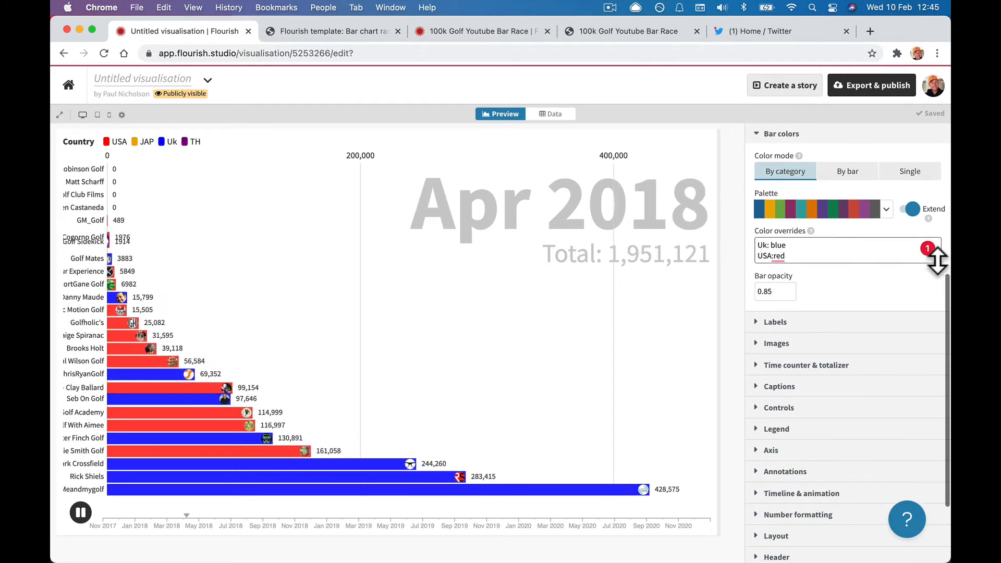
{"action": "mouse_move", "coordinate": [937, 260]}
{"action": "left_mouse_down"}
{"action": "mouse_move", "coordinate": [936, 305]}
{"action": "mouse_move", "coordinate": [936, 272]}
{"action": "left_mouse_up"}
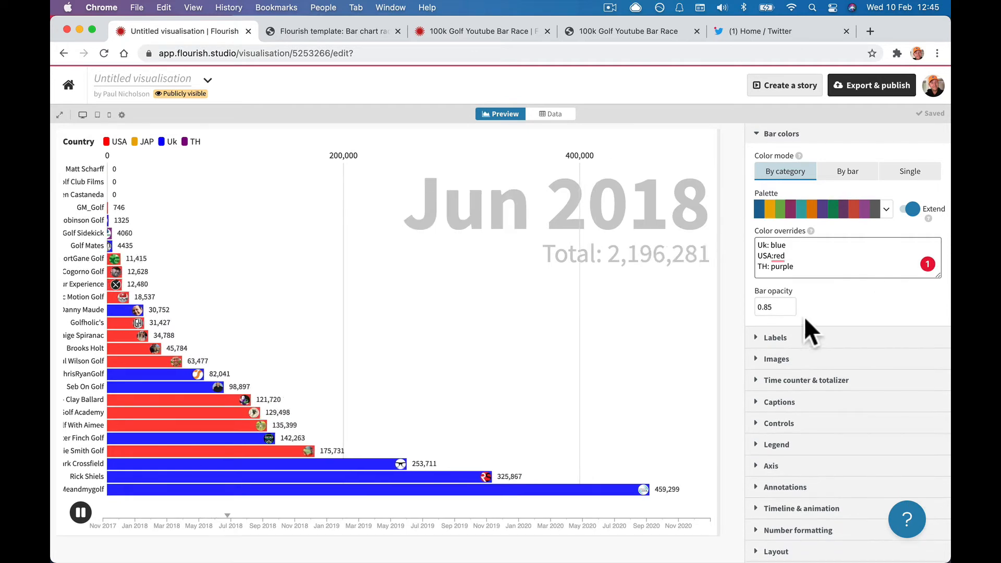
{"action": "left_click", "coordinate": [764, 340]}
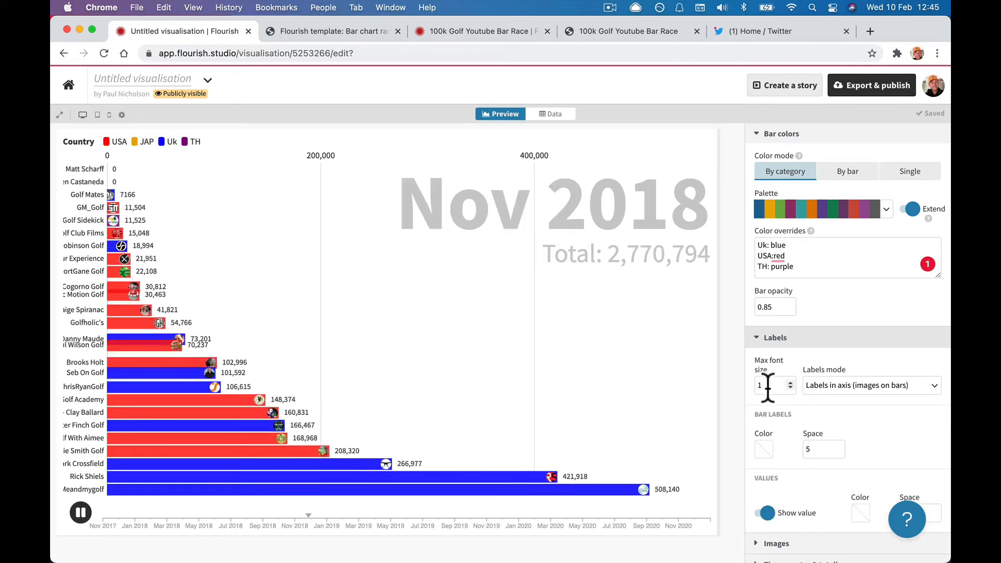
Try the labels-on-bars mode with images in the axis and a near-white bar label colour.
{"action": "left_click", "coordinate": [811, 385]}
{"action": "left_click", "coordinate": [818, 409]}
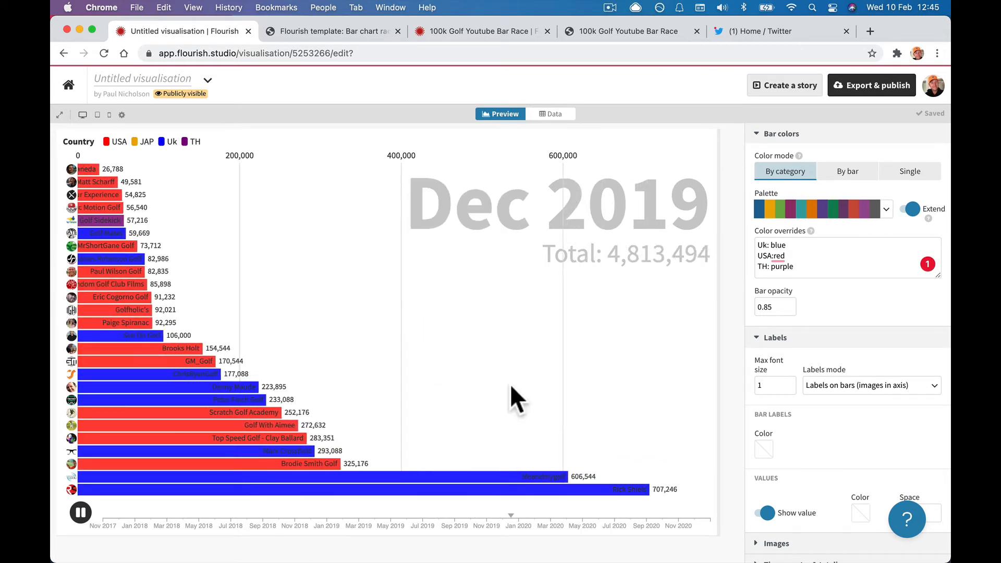
{"action": "left_click", "coordinate": [834, 386]}
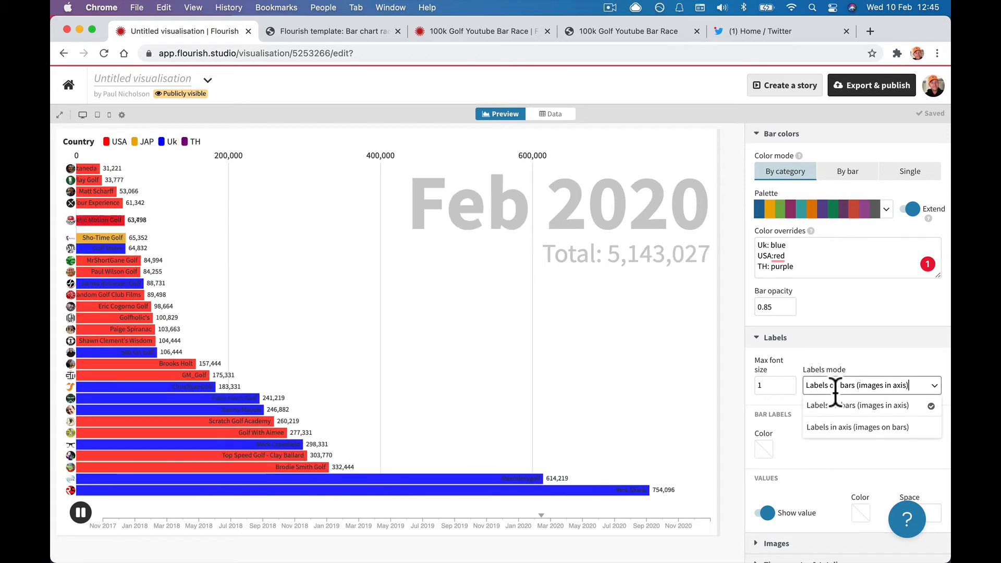
{"action": "left_click", "coordinate": [813, 412]}
{"action": "left_click", "coordinate": [759, 445]}
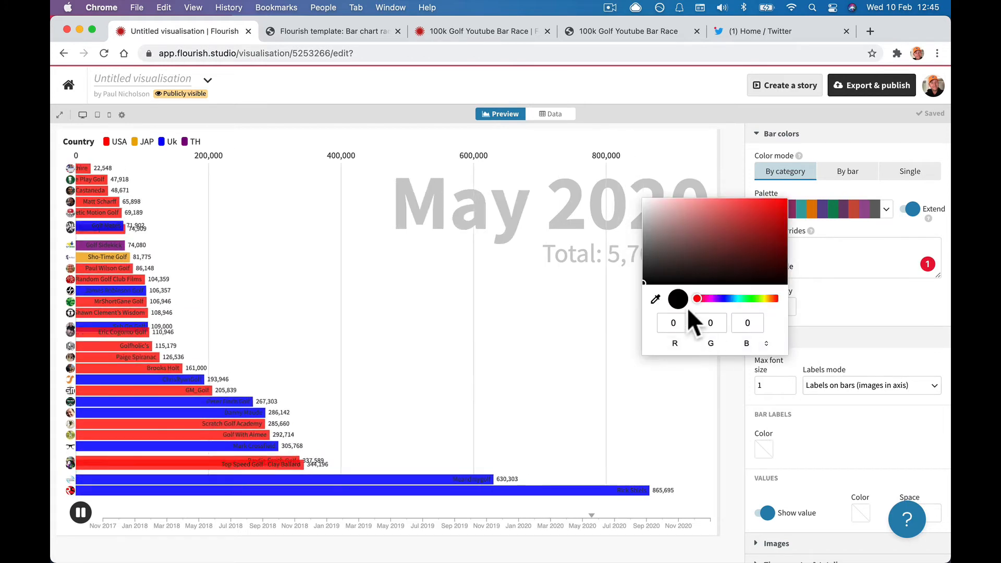
{"action": "left_click", "coordinate": [643, 200]}
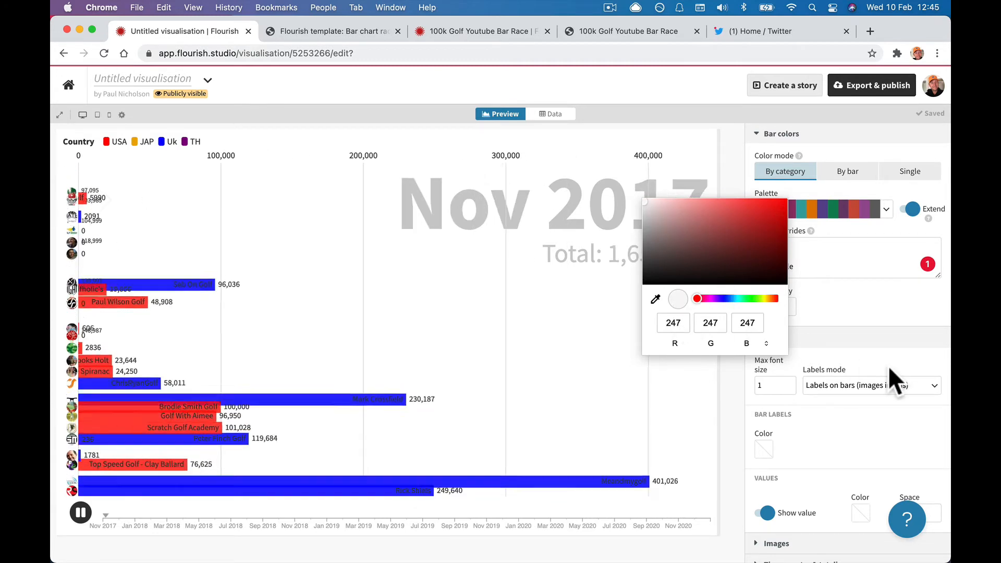
{"action": "left_click", "coordinate": [868, 399]}
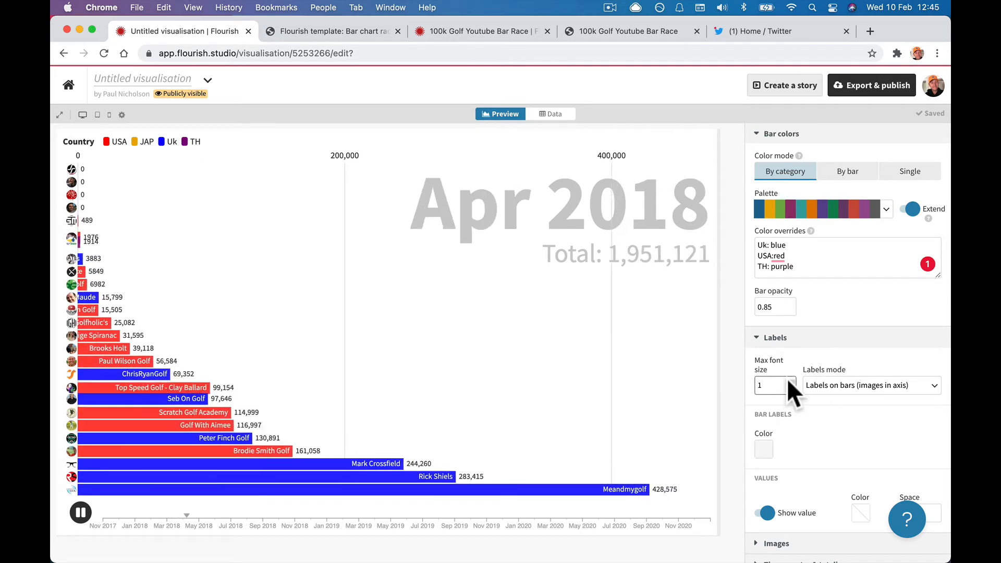
Type a Max font size of 2.4, then lower it back to 1.
{"action": "type", "text": ".7"}
{"action": "key", "text": "BackSpace"}
{"action": "key", "text": "BackSpace"}
{"action": "key", "text": "BackSpace"}
{"action": "type", "text": "2.4"}
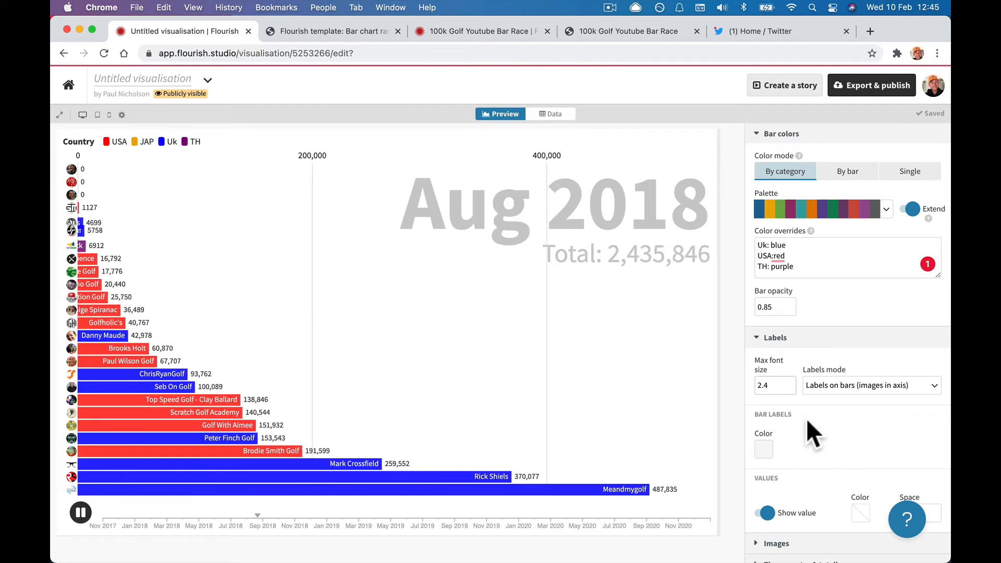
{"action": "scroll", "coordinate": [801, 392], "scroll_direction": "down", "scroll_amount": 1}
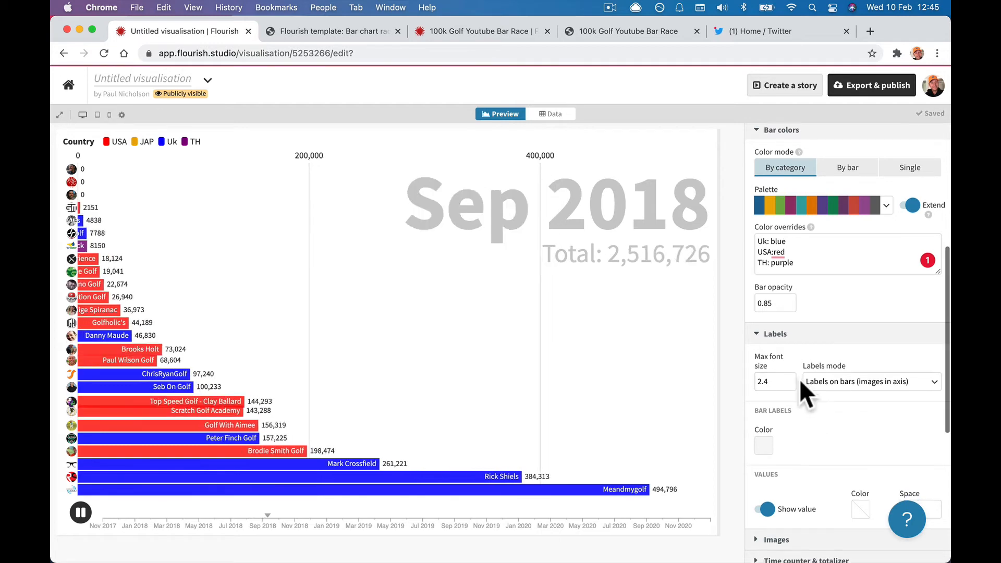
{"action": "left_click", "coordinate": [789, 384]}
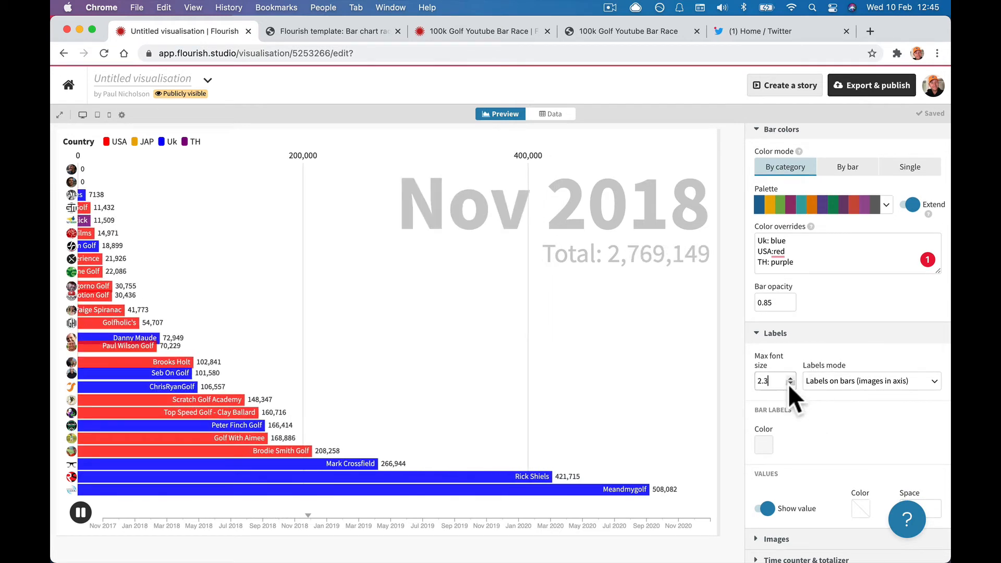
{"action": "left_click", "coordinate": [788, 384]}
{"action": "left_click", "coordinate": [789, 384]}
{"action": "left_click", "coordinate": [789, 384]}
{"action": "double_click", "coordinate": [789, 384]}
{"action": "left_click", "coordinate": [789, 384]}
{"action": "left_click", "coordinate": [789, 384]}
{"action": "left_click", "coordinate": [789, 384]}
{"action": "left_click", "coordinate": [789, 385]}
{"action": "left_click", "coordinate": [788, 384]}
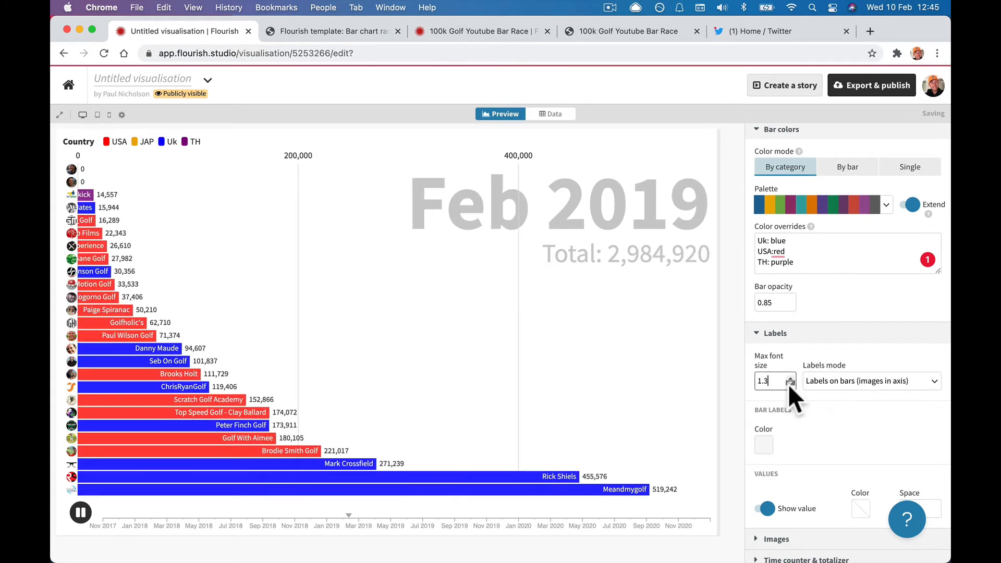
{"action": "left_click", "coordinate": [788, 384]}
{"action": "left_click", "coordinate": [789, 384]}
{"action": "left_click", "coordinate": [789, 384]}
Set Labels mode to 'Labels in axis (images on bars)' and the bar label colour to black.
{"action": "left_click", "coordinate": [821, 382]}
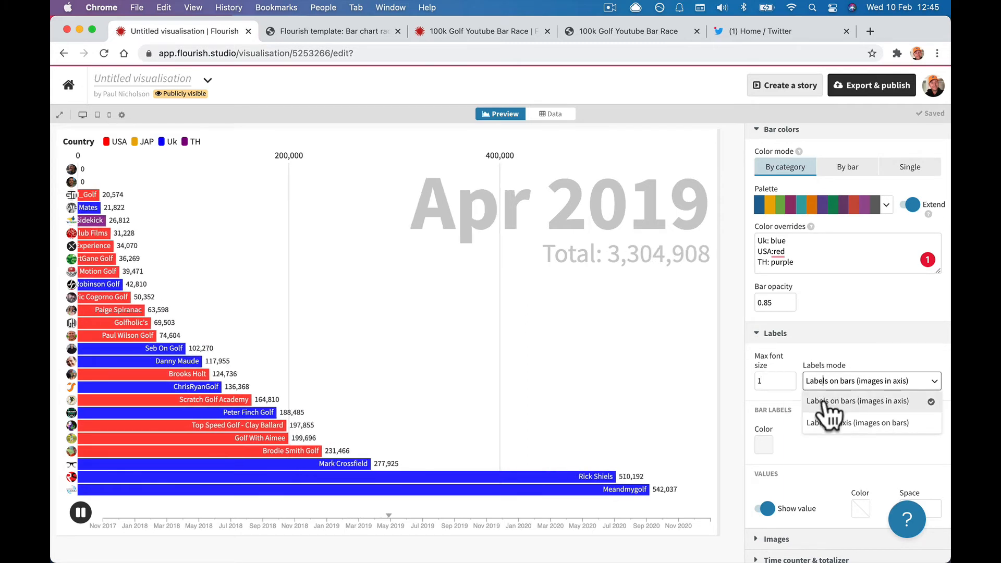
{"action": "left_click", "coordinate": [825, 401]}
{"action": "left_click", "coordinate": [823, 386]}
{"action": "left_click", "coordinate": [824, 418]}
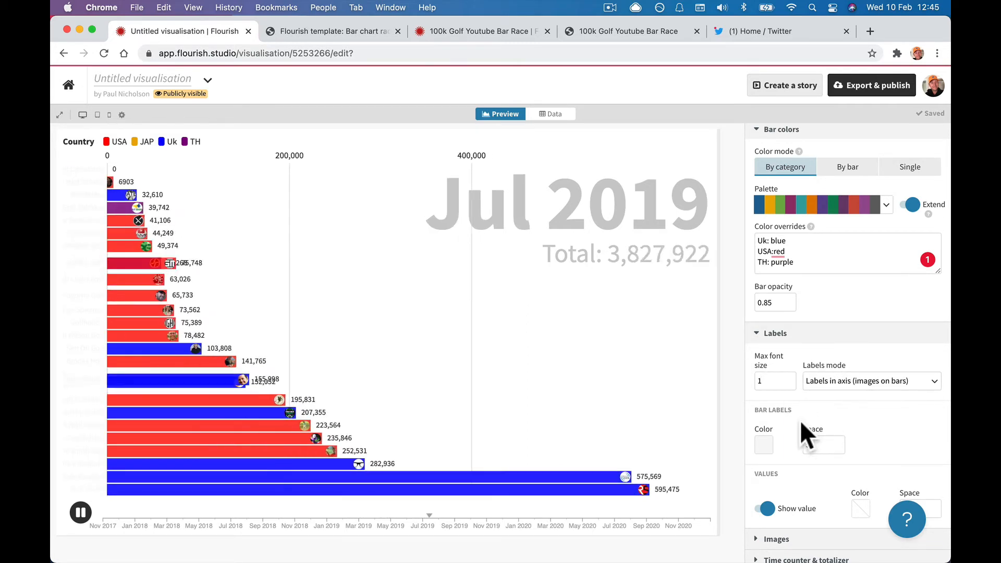
{"action": "left_click", "coordinate": [764, 443]}
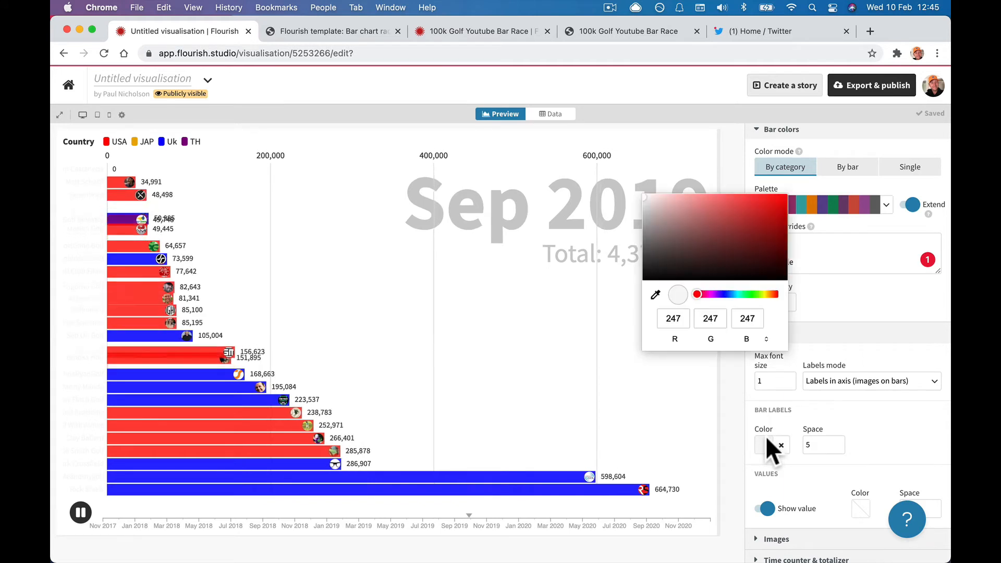
{"action": "left_click", "coordinate": [645, 275]}
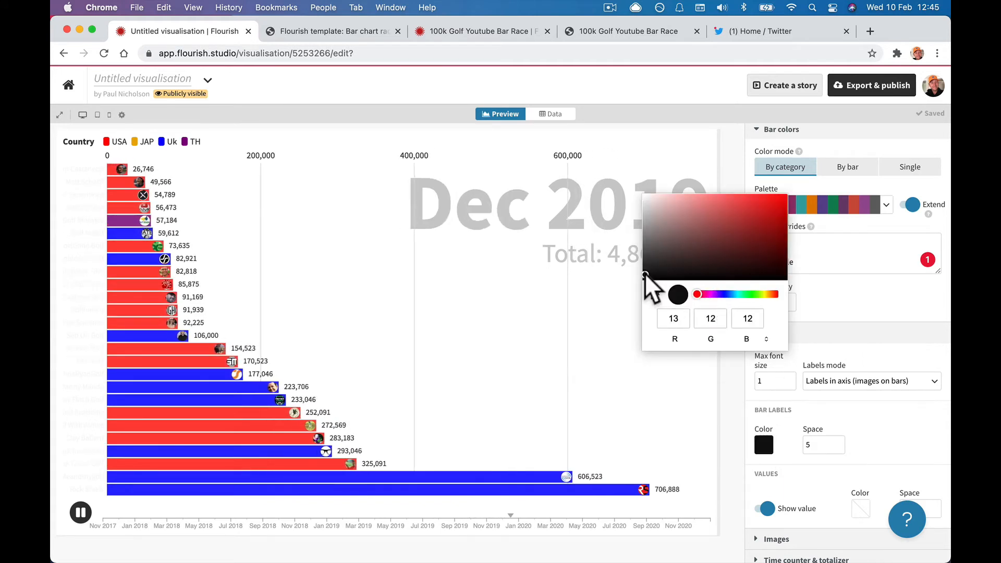
{"action": "left_click", "coordinate": [642, 276]}
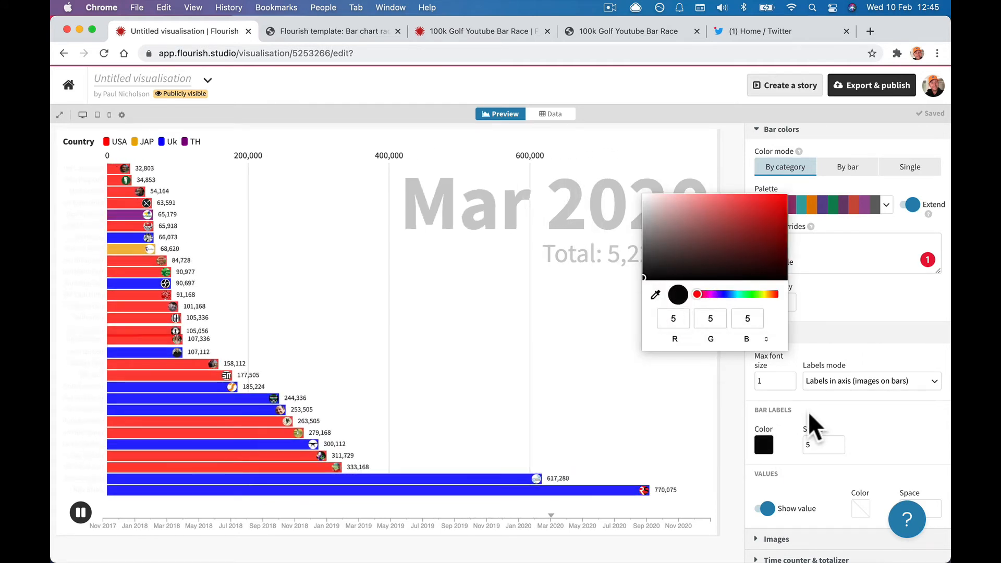
{"action": "left_click", "coordinate": [843, 414]}
Toggle the values on the bars off and back on.
{"action": "scroll", "coordinate": [843, 415], "scroll_direction": "down", "scroll_amount": 3}
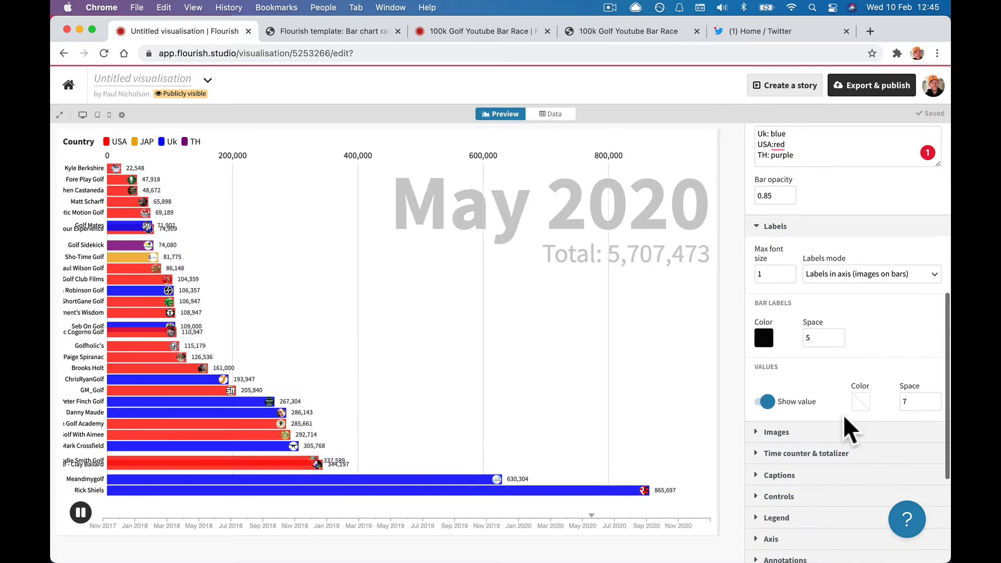
{"action": "left_click", "coordinate": [766, 395]}
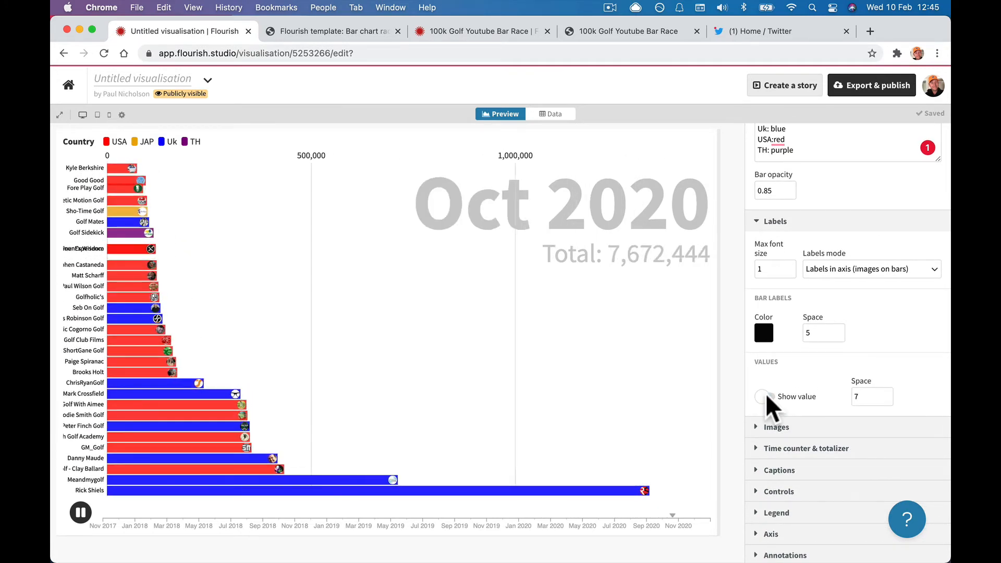
{"action": "left_click", "coordinate": [766, 396]}
{"action": "scroll", "coordinate": [790, 416], "scroll_direction": "down", "scroll_amount": 2}
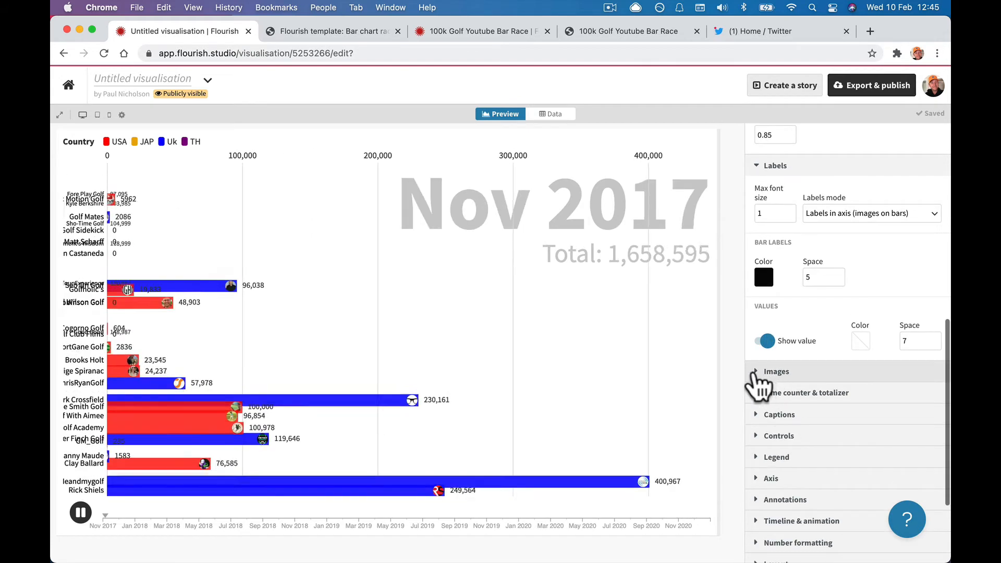
Set the bar image Height to 95 and Image sizing to Fit after trying Stretch.
{"action": "left_click", "coordinate": [760, 381]}
{"action": "scroll", "coordinate": [765, 415], "scroll_direction": "down", "scroll_amount": 3}
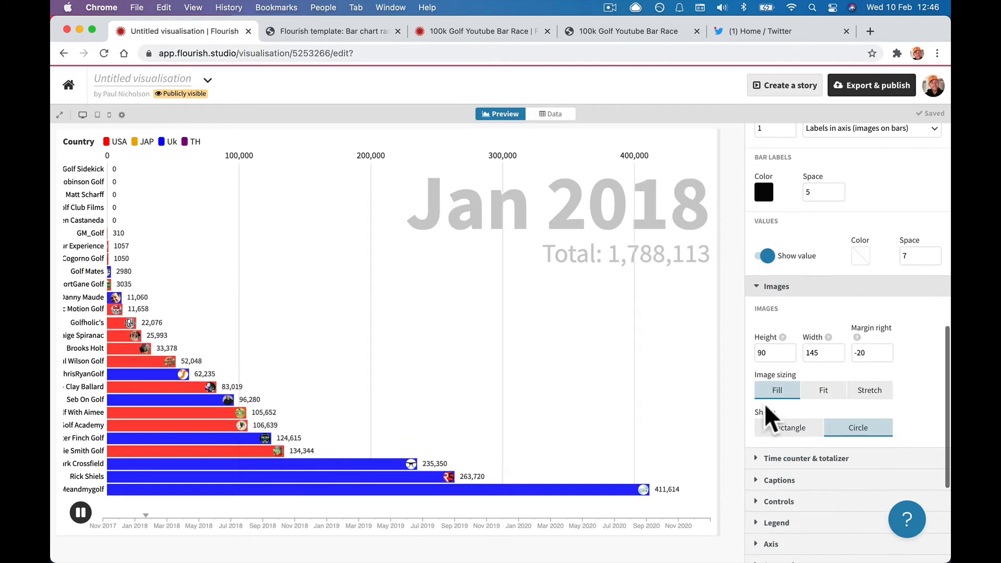
{"action": "left_click", "coordinate": [787, 347]}
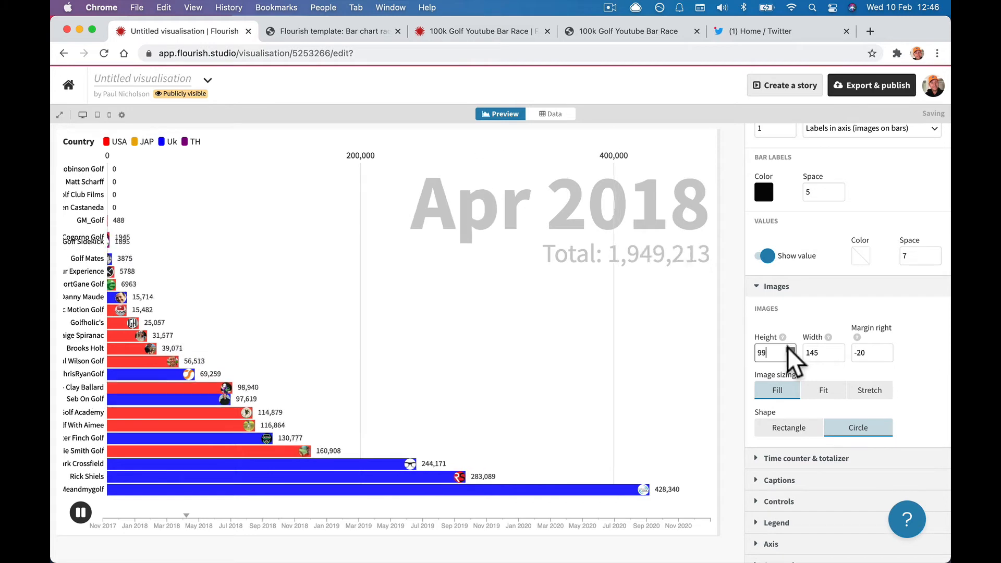
{"action": "left_click", "coordinate": [786, 356]}
{"action": "left_click", "coordinate": [786, 356]}
{"action": "left_click", "coordinate": [786, 355]}
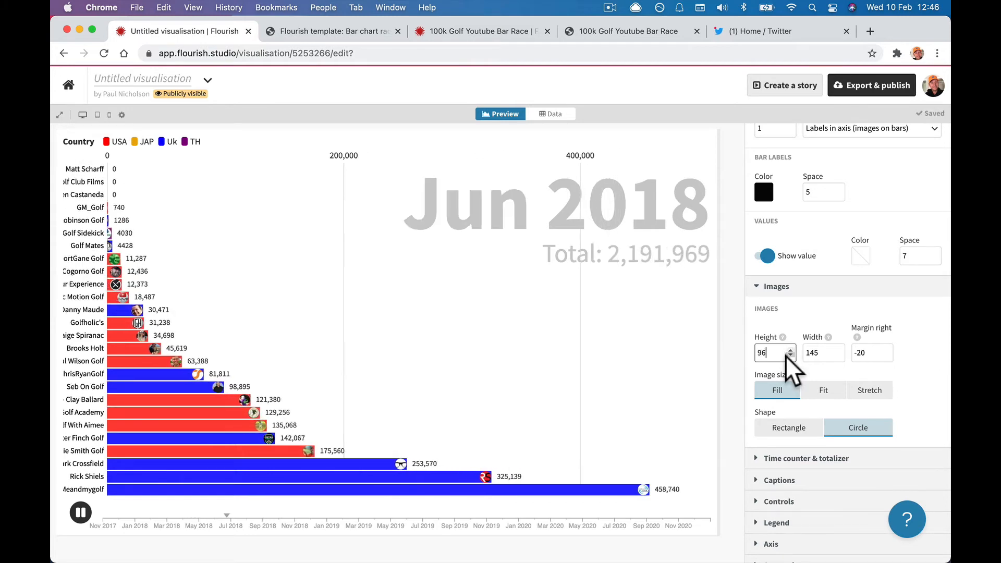
{"action": "left_click", "coordinate": [786, 356]}
{"action": "left_click", "coordinate": [826, 389]}
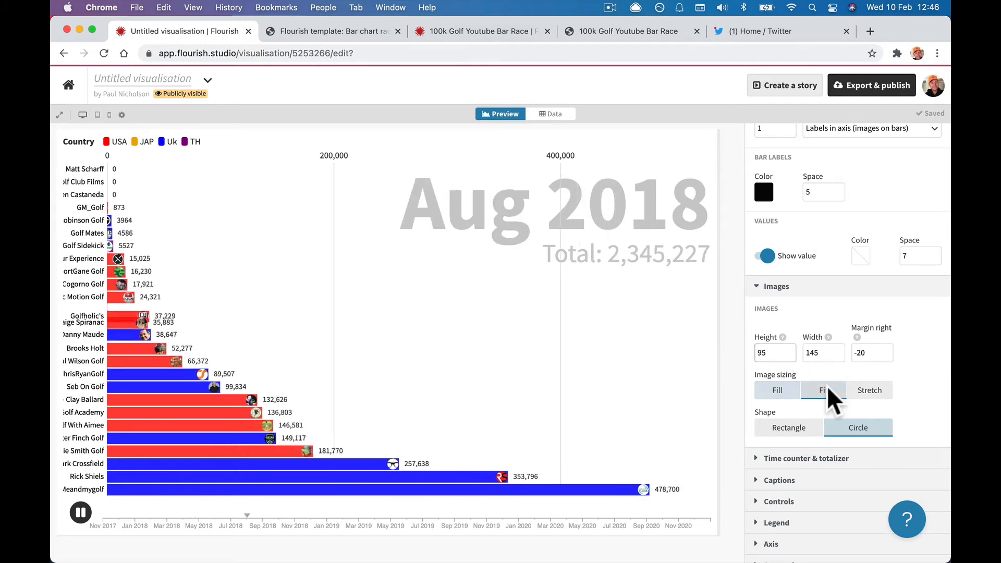
{"action": "left_click", "coordinate": [870, 392]}
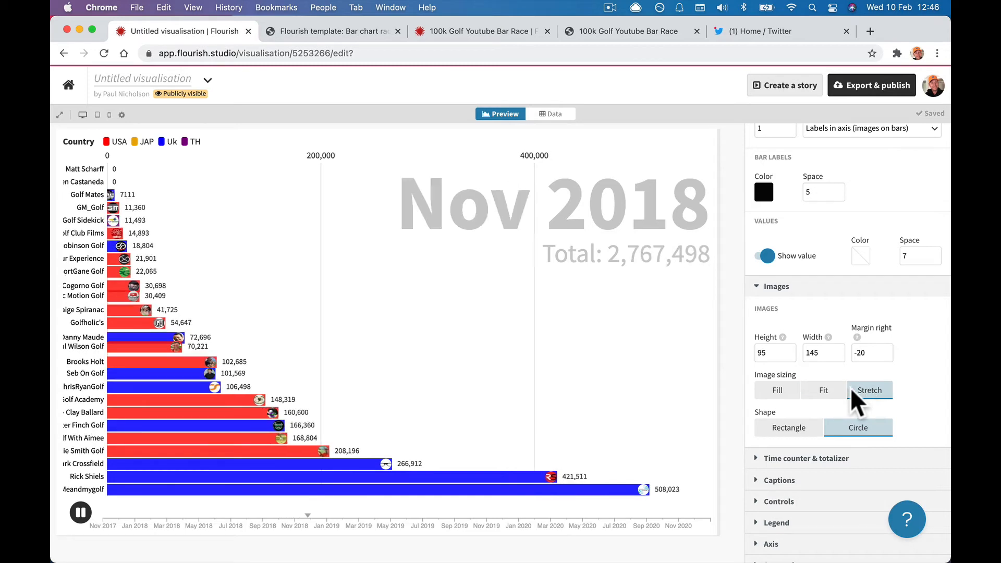
{"action": "left_click", "coordinate": [845, 388]}
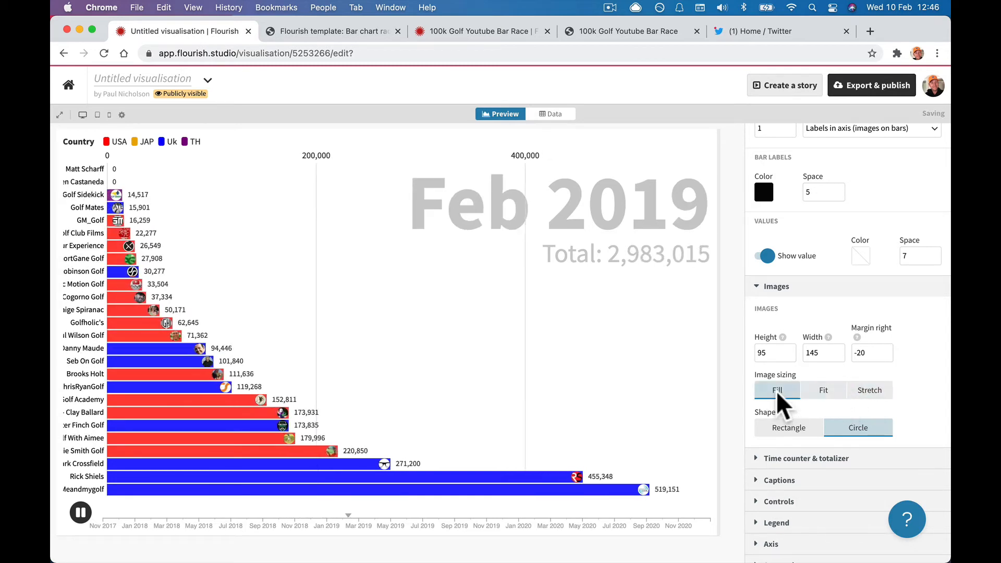
{"action": "left_click", "coordinate": [813, 392]}
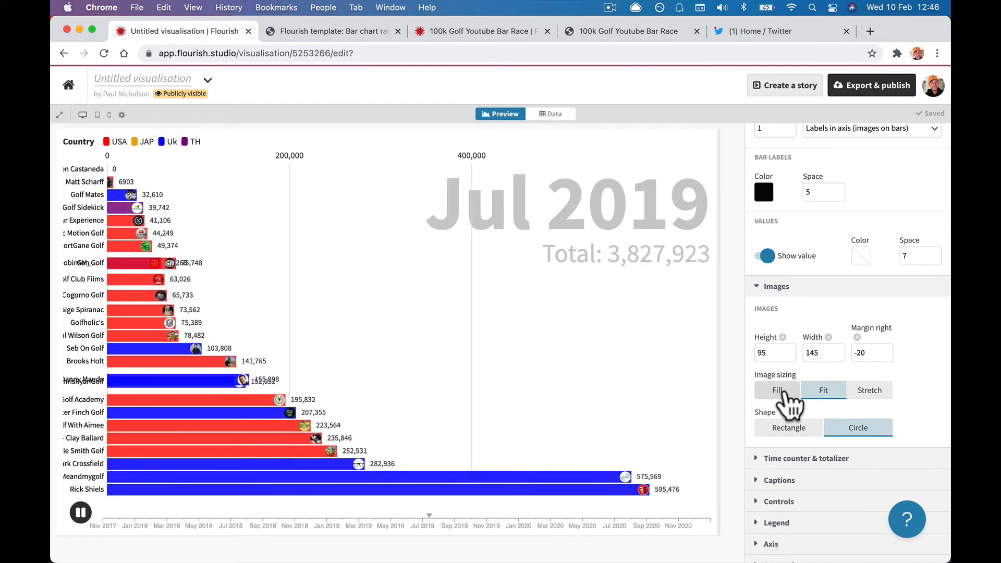
Try a rectangular image shape, then set Shape back to Circle.
{"action": "scroll", "coordinate": [790, 399], "scroll_direction": "down", "scroll_amount": 3}
{"action": "left_click", "coordinate": [788, 354]}
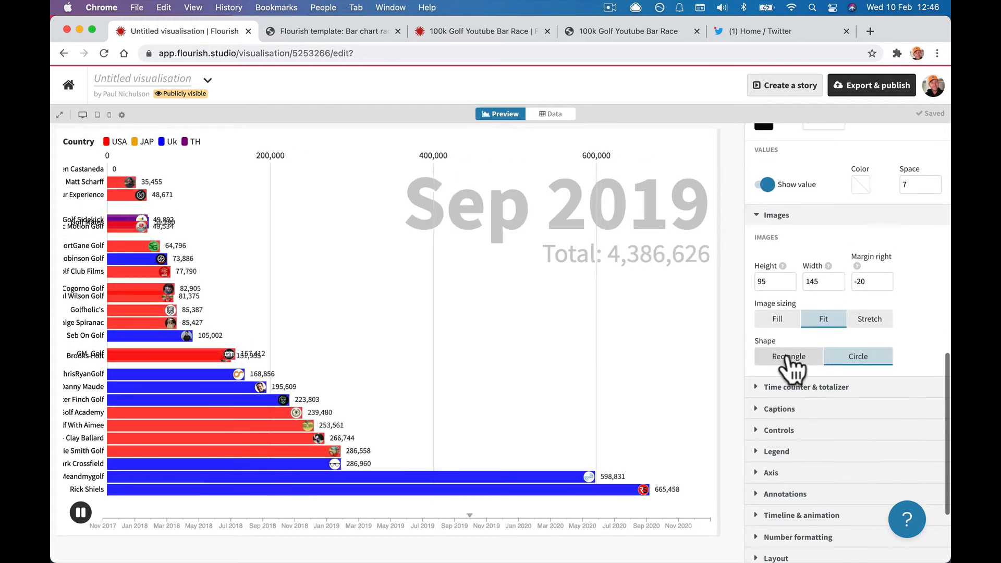
{"action": "left_click", "coordinate": [847, 358]}
{"action": "scroll", "coordinate": [850, 362], "scroll_direction": "down", "scroll_amount": 3}
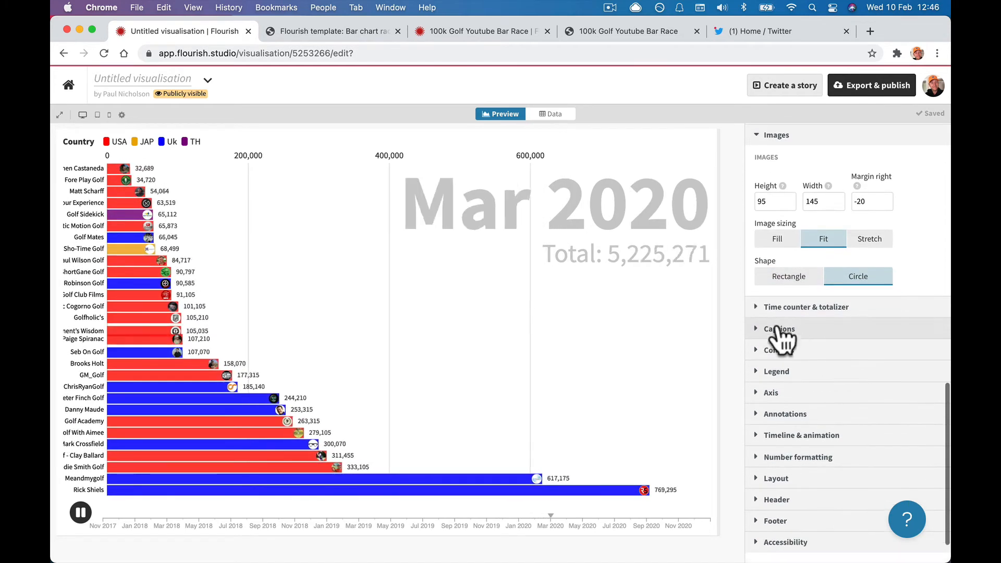
Toggle the big date counter off and on, then enlarge it.
{"action": "left_click", "coordinate": [765, 309]}
{"action": "scroll", "coordinate": [765, 324], "scroll_direction": "down", "scroll_amount": 2}
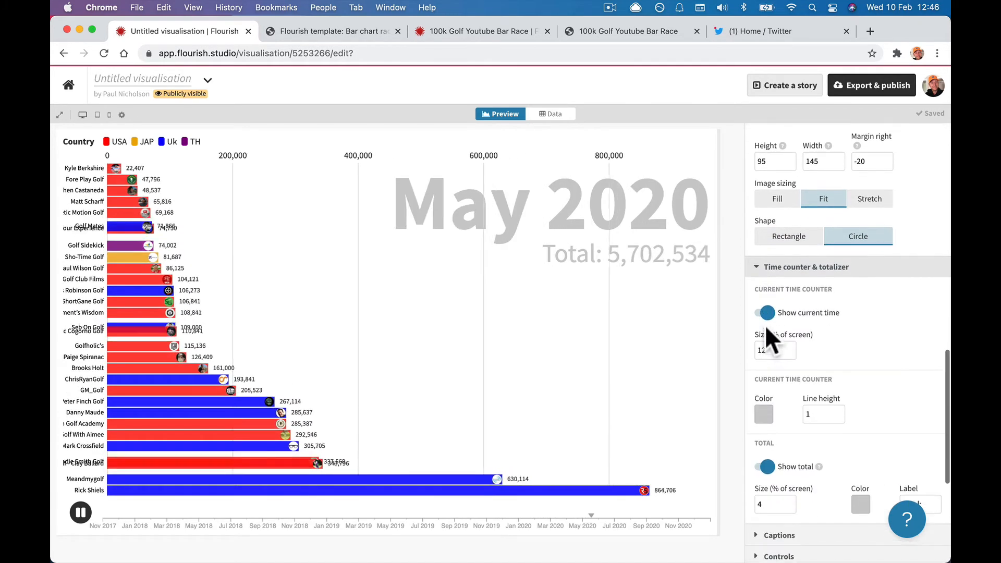
{"action": "scroll", "coordinate": [764, 324], "scroll_direction": "down", "scroll_amount": 1}
{"action": "left_click", "coordinate": [770, 281]}
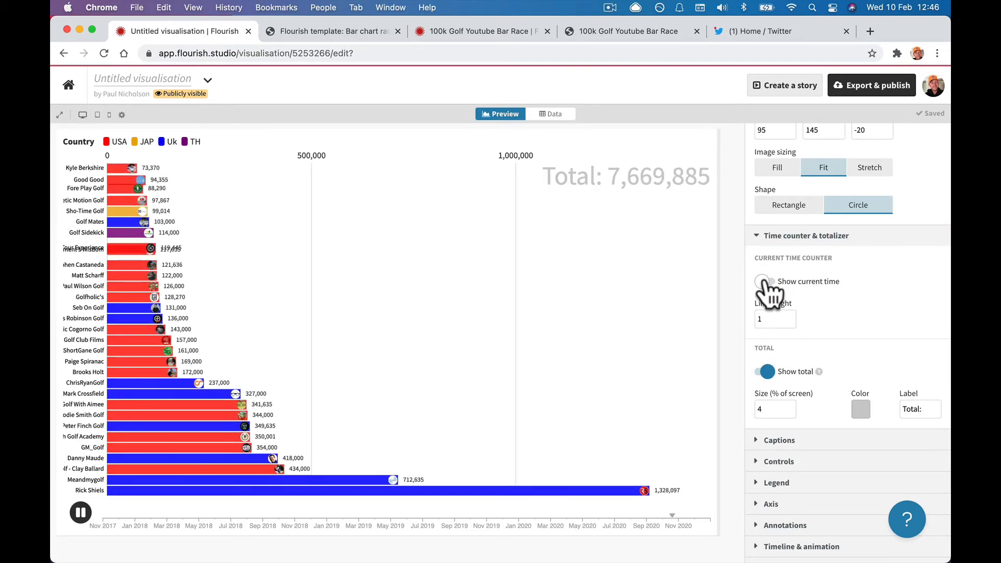
{"action": "left_click", "coordinate": [764, 285]}
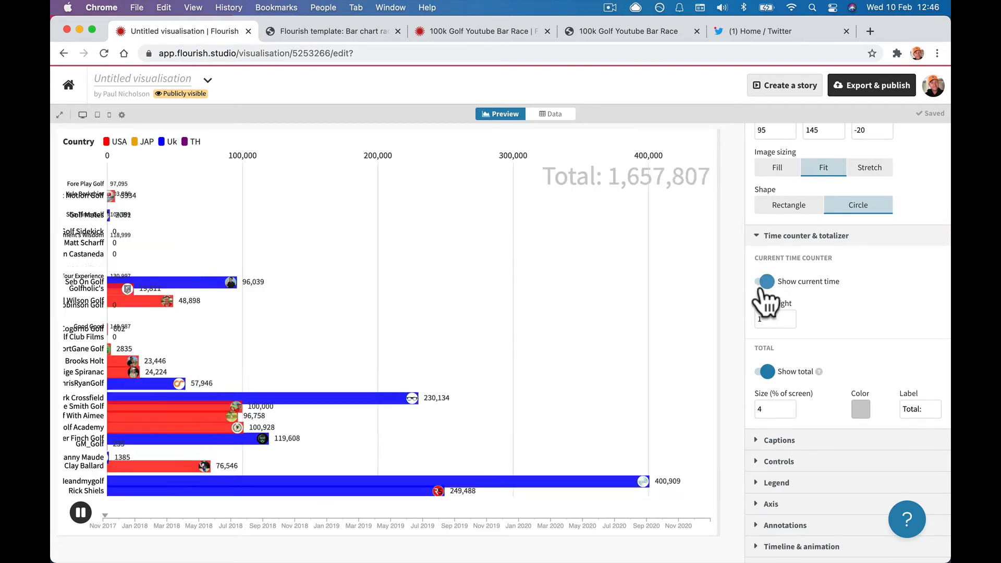
{"action": "left_click", "coordinate": [788, 313]}
{"action": "left_click", "coordinate": [789, 313]}
{"action": "left_click", "coordinate": [788, 313]}
{"action": "left_click", "coordinate": [789, 313]}
{"action": "left_click", "coordinate": [788, 313]}
{"action": "left_click", "coordinate": [788, 313]}
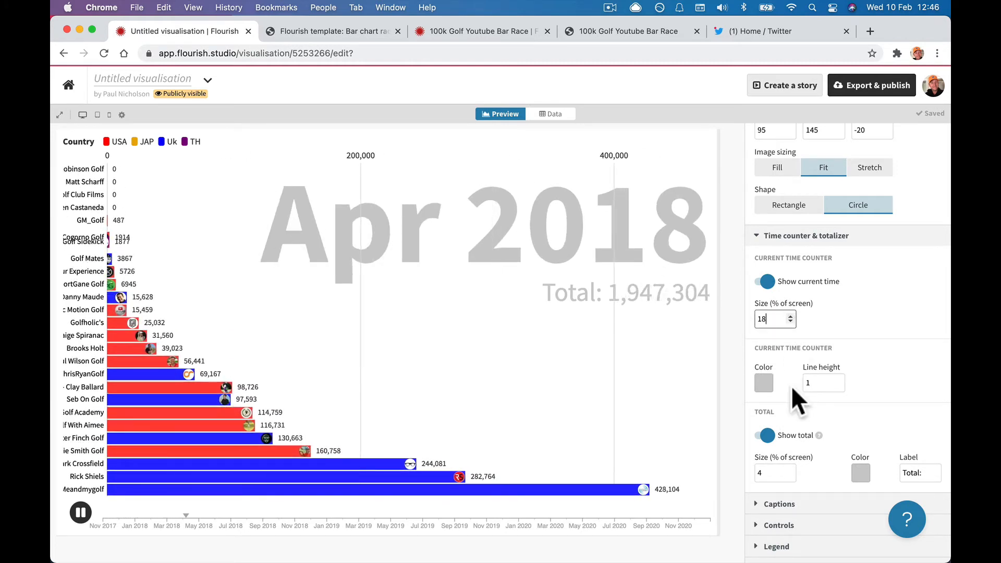
Switch sorting to put the largest bars at the top and darken the total's colour.
{"action": "scroll", "coordinate": [781, 282], "scroll_direction": "up", "scroll_amount": 2}
{"action": "scroll", "coordinate": [781, 282], "scroll_direction": "up", "scroll_amount": 15}
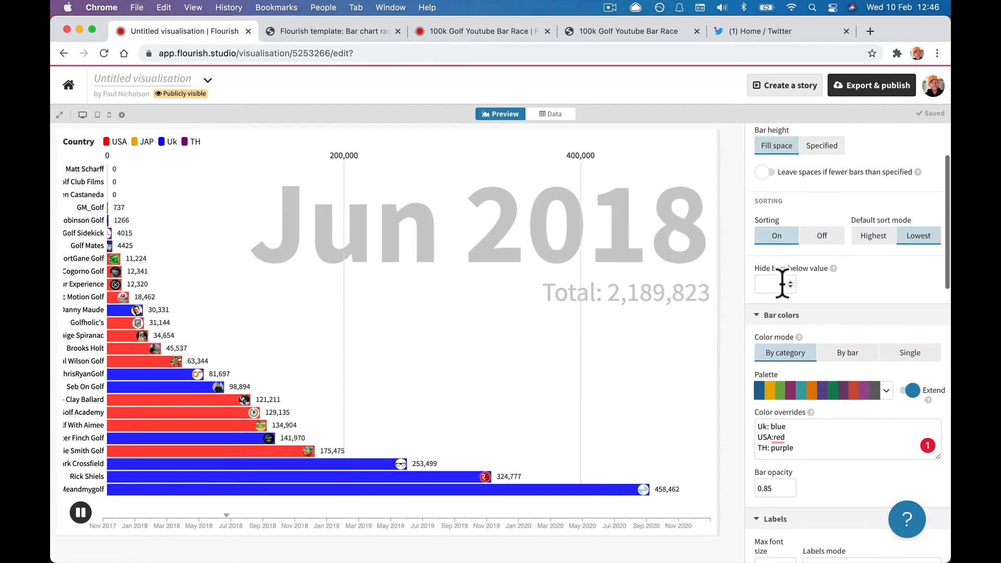
{"action": "left_click", "coordinate": [860, 289]}
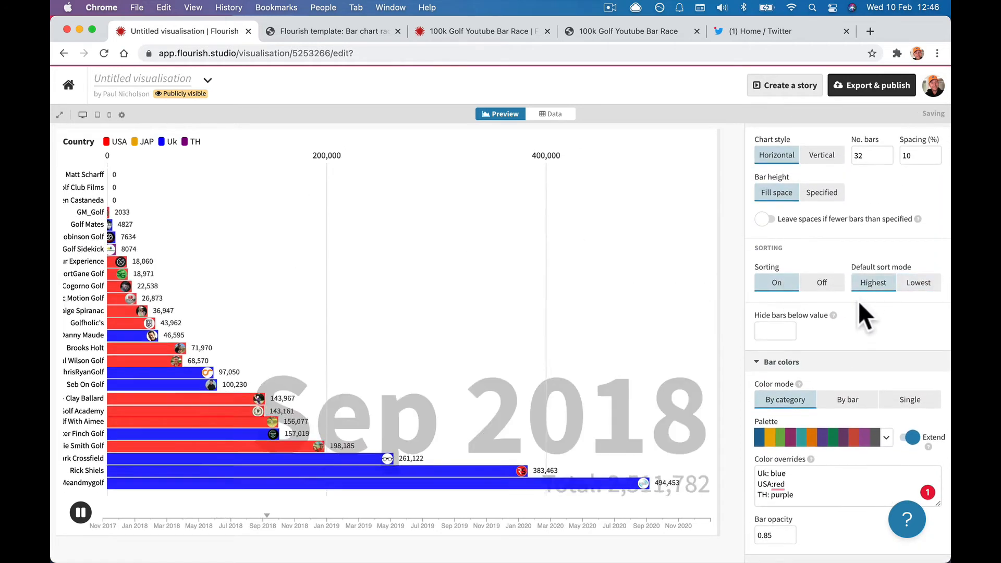
{"action": "scroll", "coordinate": [859, 308], "scroll_direction": "down", "scroll_amount": 9}
{"action": "scroll", "coordinate": [859, 313], "scroll_direction": "down", "scroll_amount": 15}
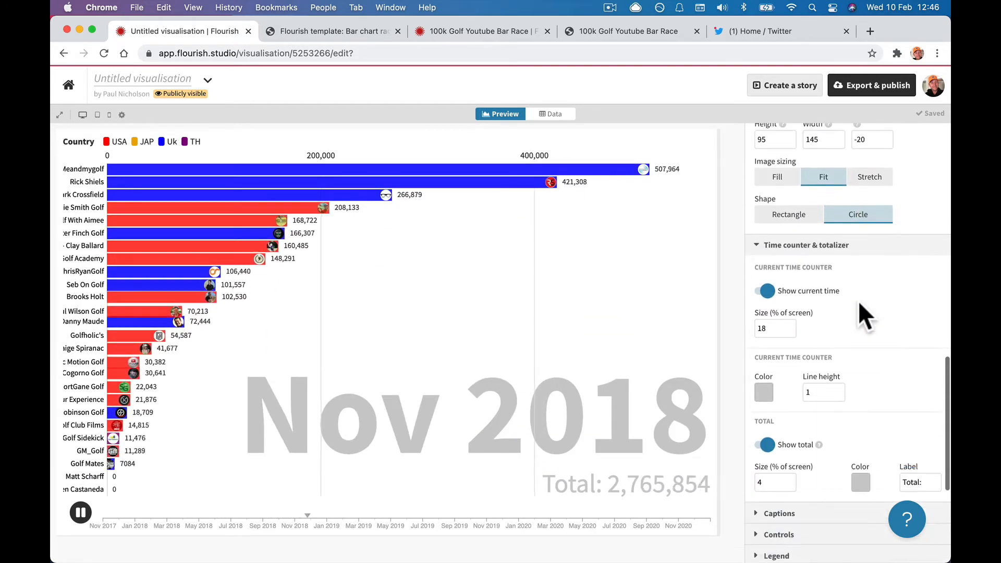
{"action": "scroll", "coordinate": [860, 314], "scroll_direction": "down", "scroll_amount": 3}
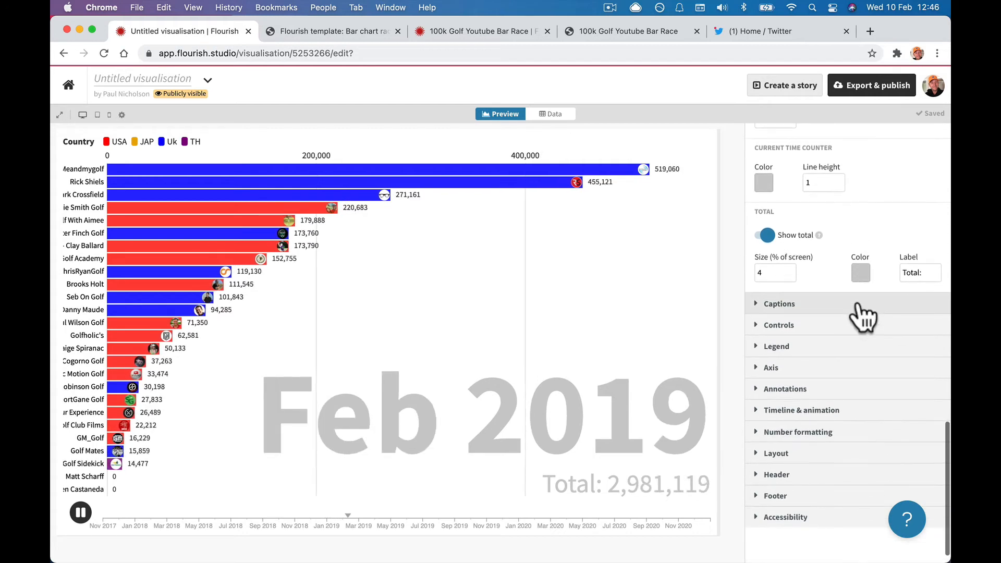
{"action": "left_click", "coordinate": [857, 274]}
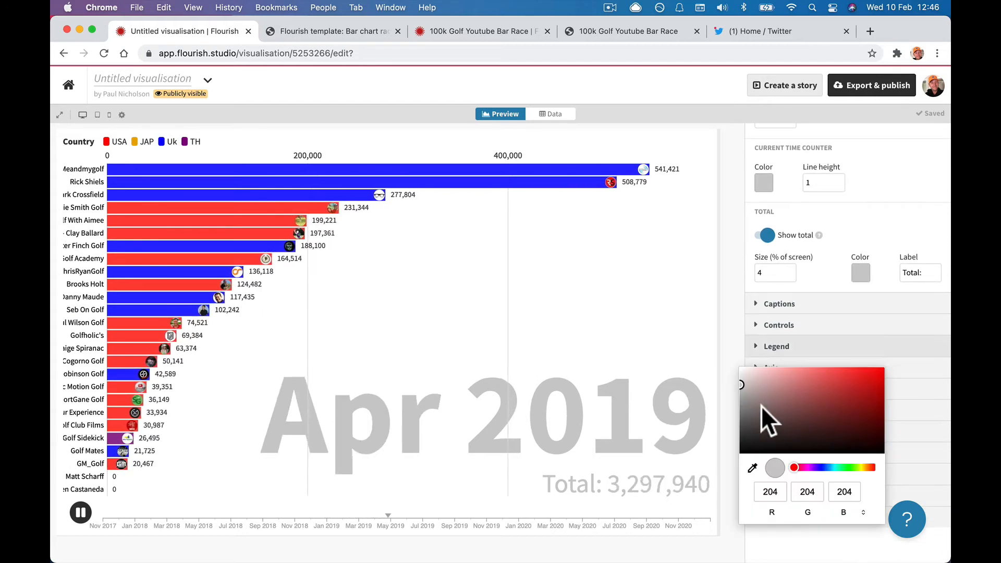
{"action": "left_click", "coordinate": [749, 427]}
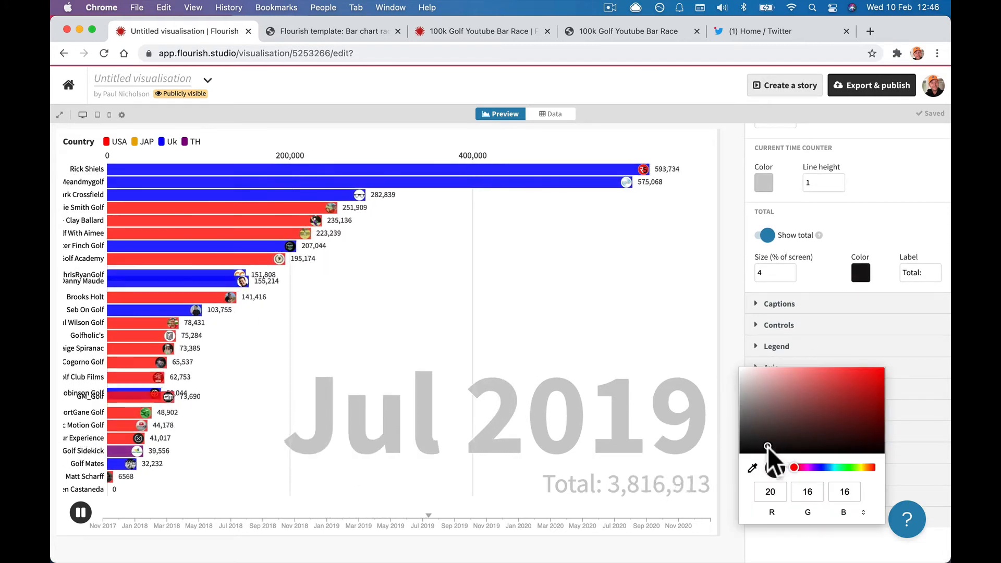
{"action": "left_click", "coordinate": [920, 367]}
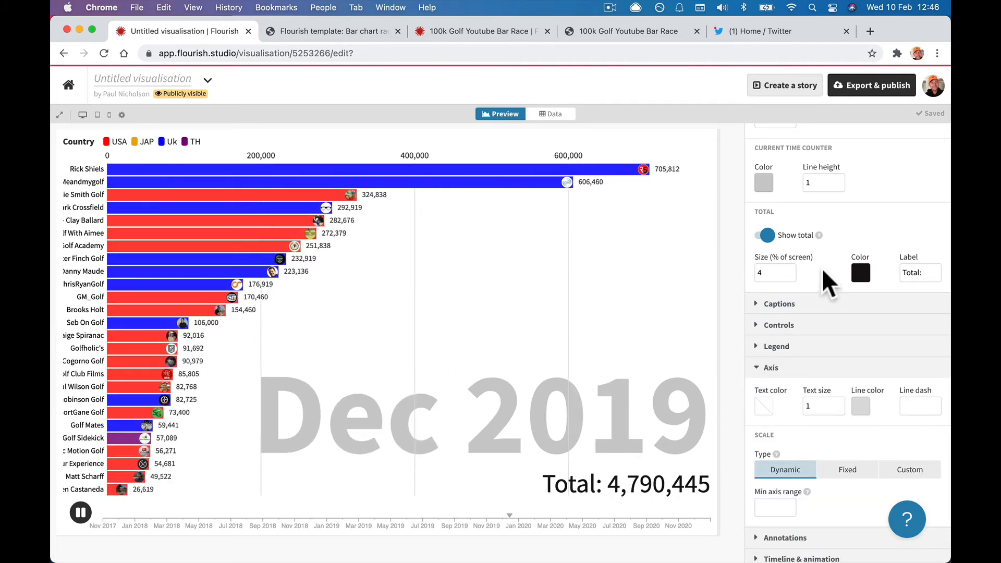
{"action": "scroll", "coordinate": [771, 243], "scroll_direction": "up", "scroll_amount": 2}
Set the date counter colour to black and switch Show total off.
{"action": "left_click", "coordinate": [767, 243]}
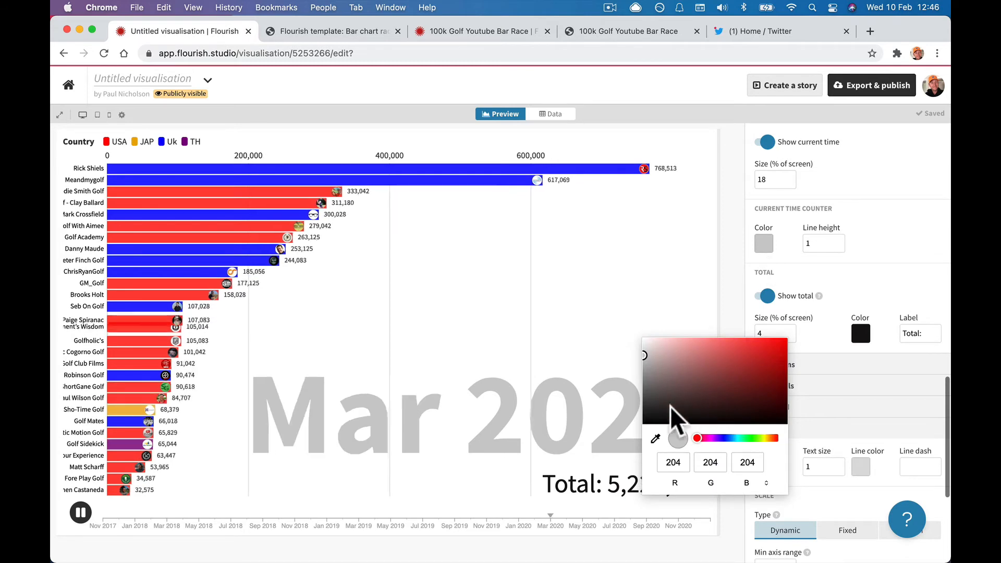
{"action": "left_click_drag", "start_coordinate": [670, 415], "coordinate": [649, 415]}
{"action": "left_click", "coordinate": [822, 263]}
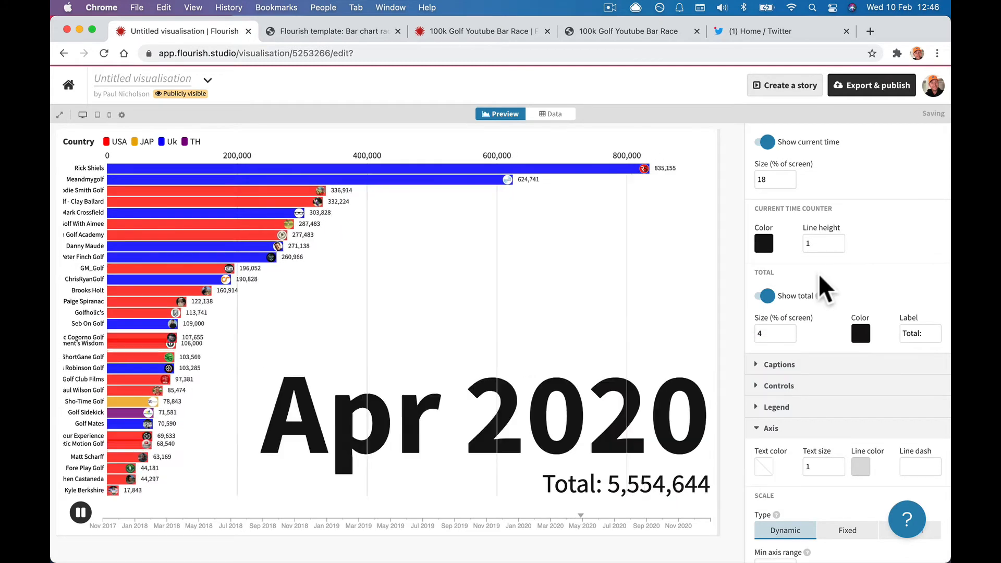
{"action": "left_click", "coordinate": [763, 295]}
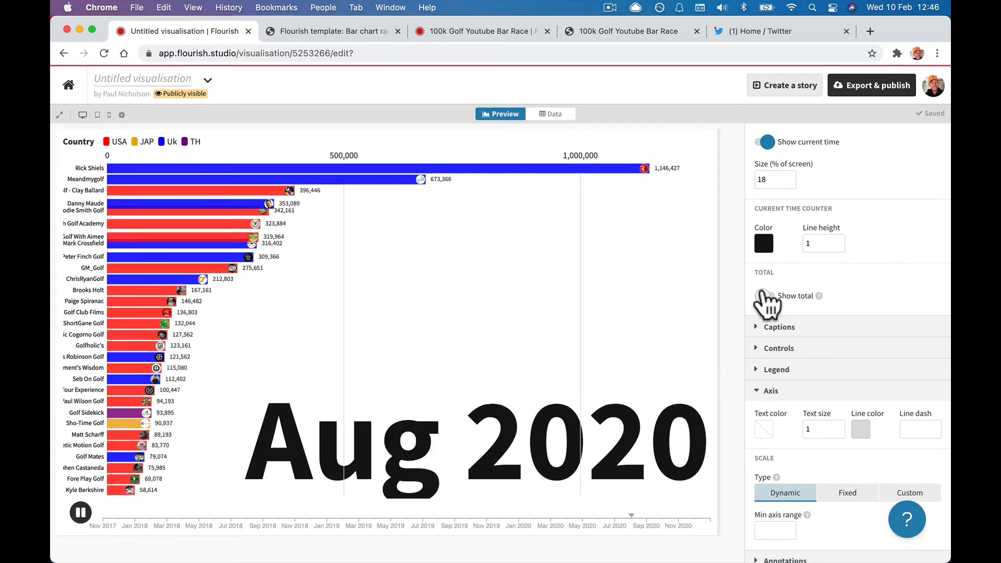
{"action": "left_click", "coordinate": [762, 296]}
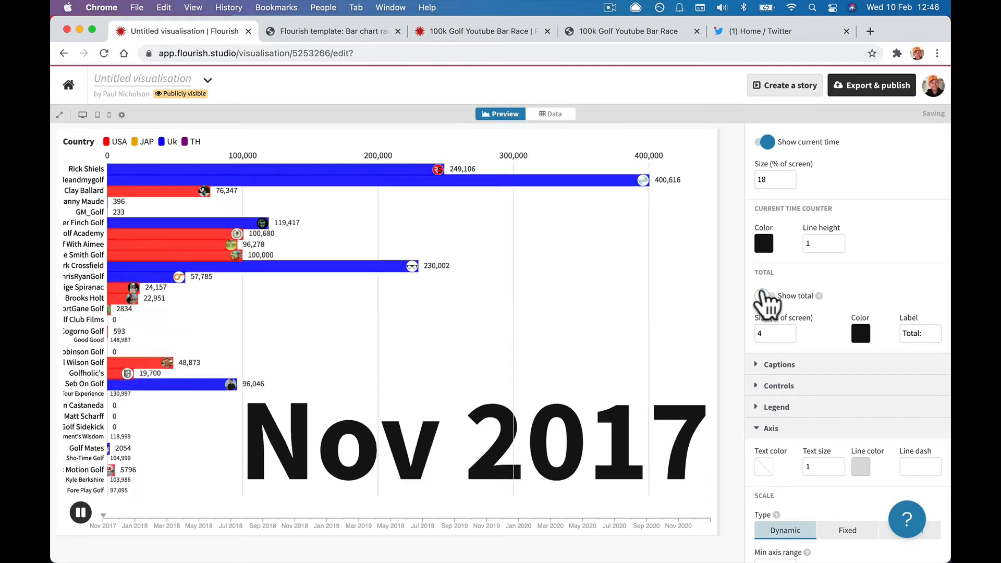
{"action": "left_click", "coordinate": [763, 296]}
{"action": "left_click", "coordinate": [763, 295]}
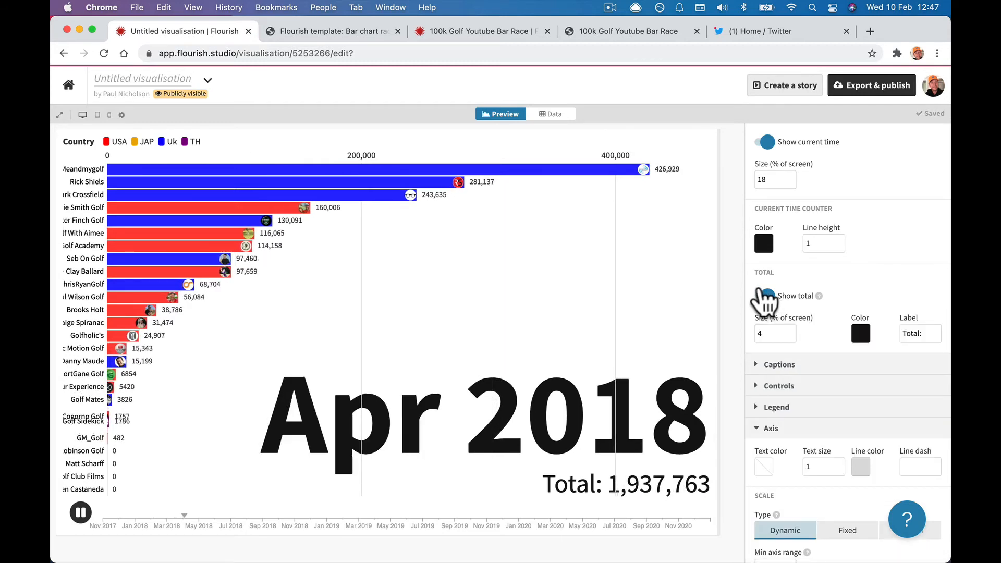
{"action": "left_click", "coordinate": [763, 295]}
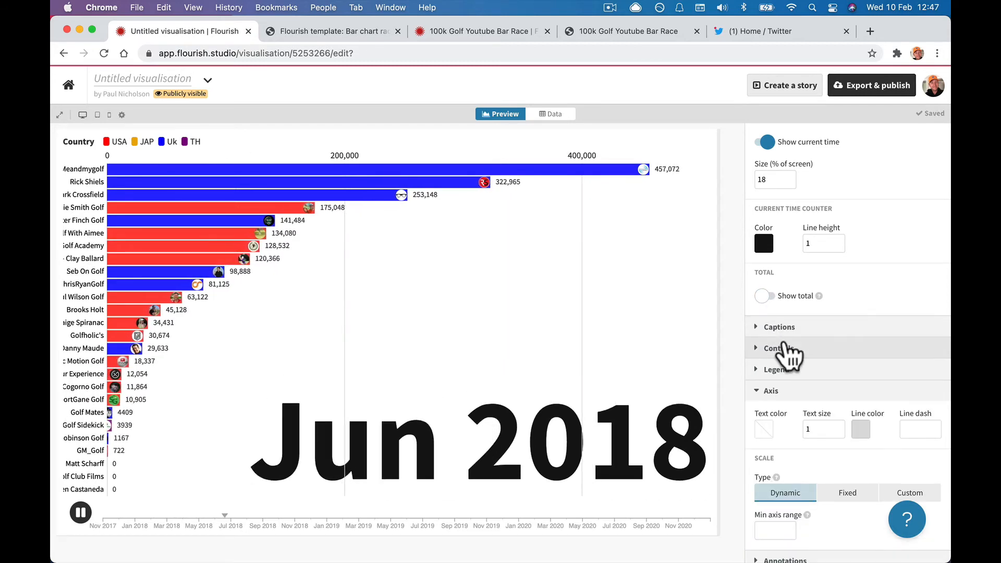
Switch on Show sort control, test Lowest then Highest, and leave the bars sorted highest first.
{"action": "left_click", "coordinate": [762, 334]}
{"action": "scroll", "coordinate": [782, 365], "scroll_direction": "down", "scroll_amount": 2}
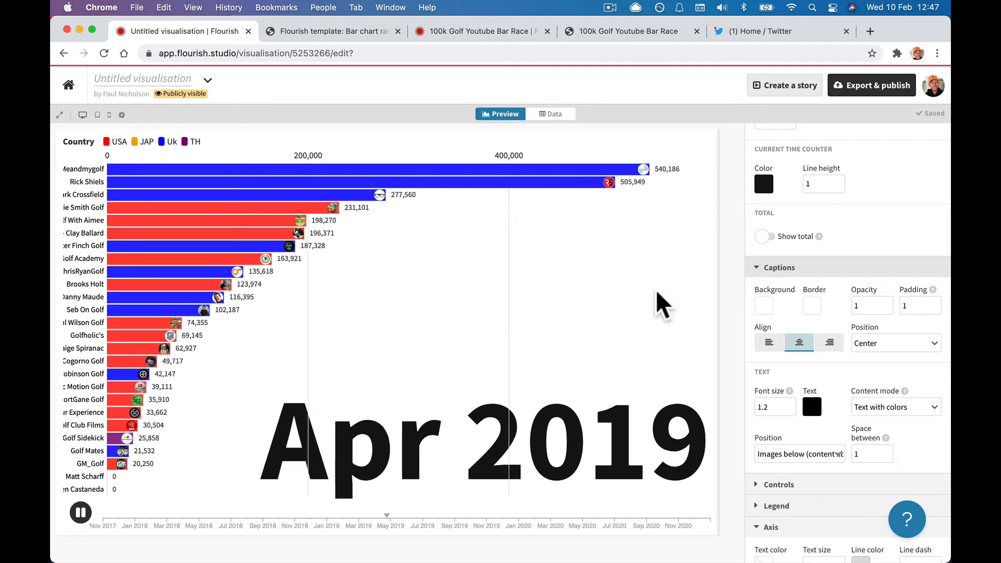
{"action": "scroll", "coordinate": [798, 333], "scroll_direction": "down", "scroll_amount": 5}
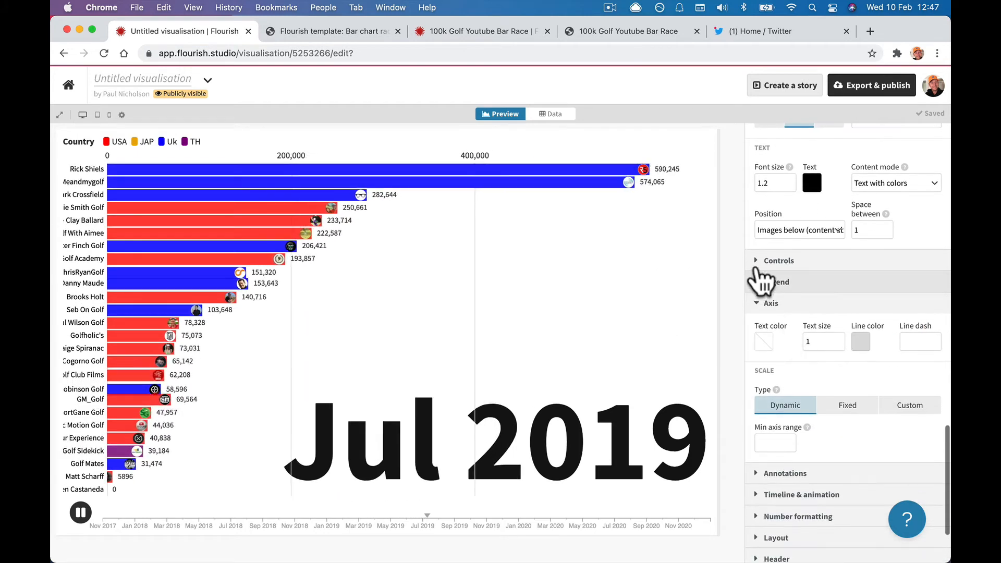
{"action": "left_click", "coordinate": [757, 263]}
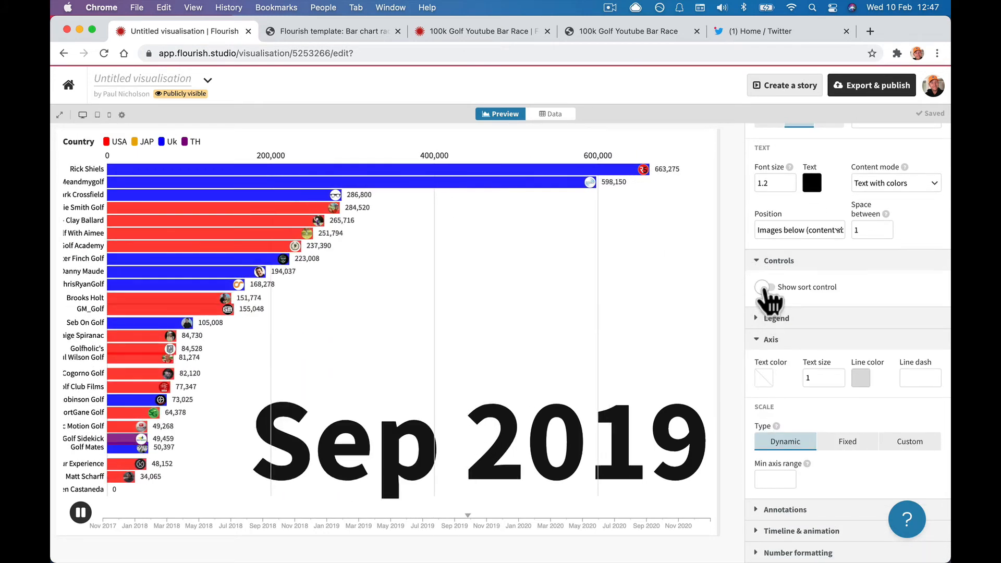
{"action": "left_click", "coordinate": [764, 287]}
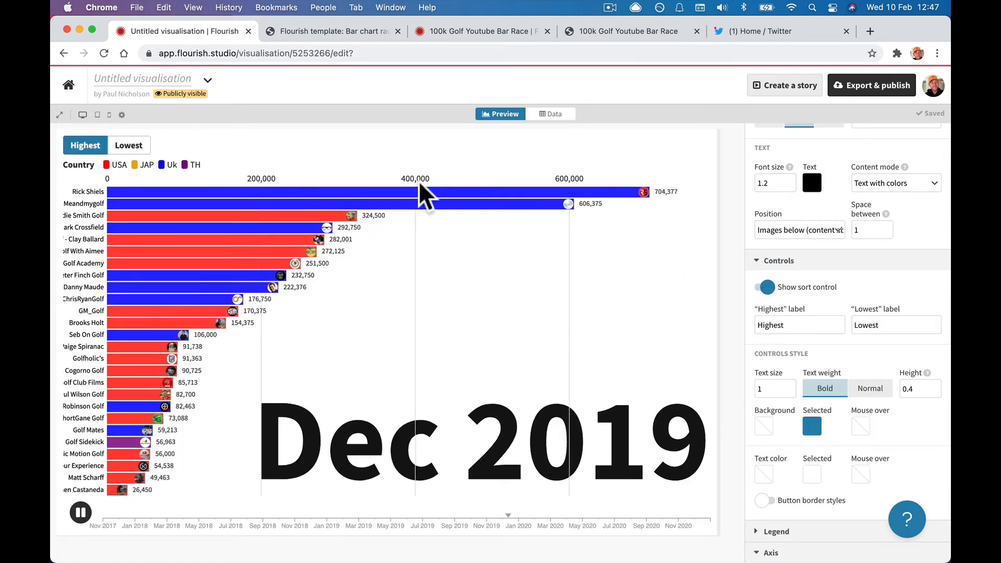
{"action": "left_click", "coordinate": [131, 147]}
{"action": "left_click", "coordinate": [97, 150]}
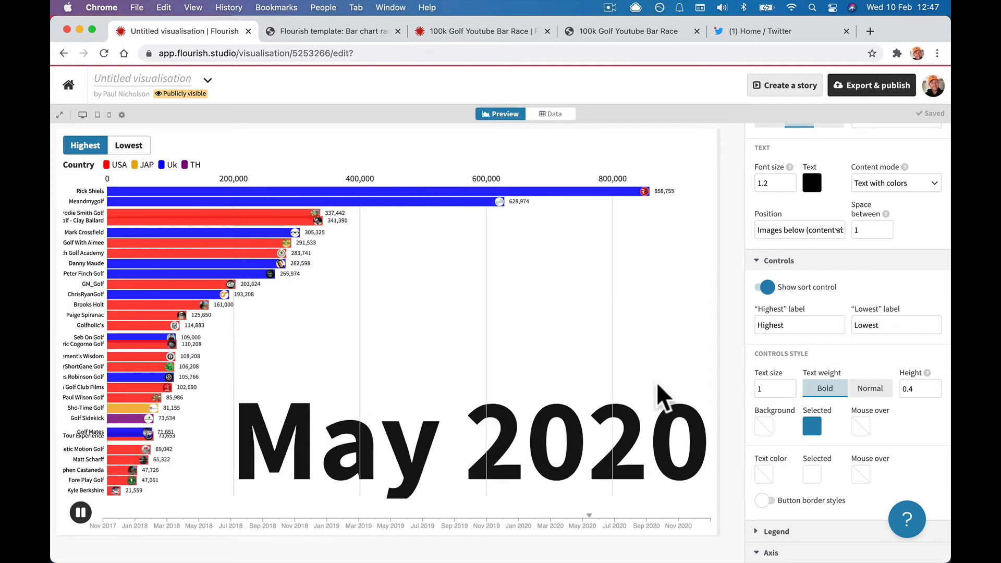
{"action": "scroll", "coordinate": [793, 383], "scroll_direction": "down", "scroll_amount": 4}
{"action": "scroll", "coordinate": [793, 384], "scroll_direction": "down", "scroll_amount": 3}
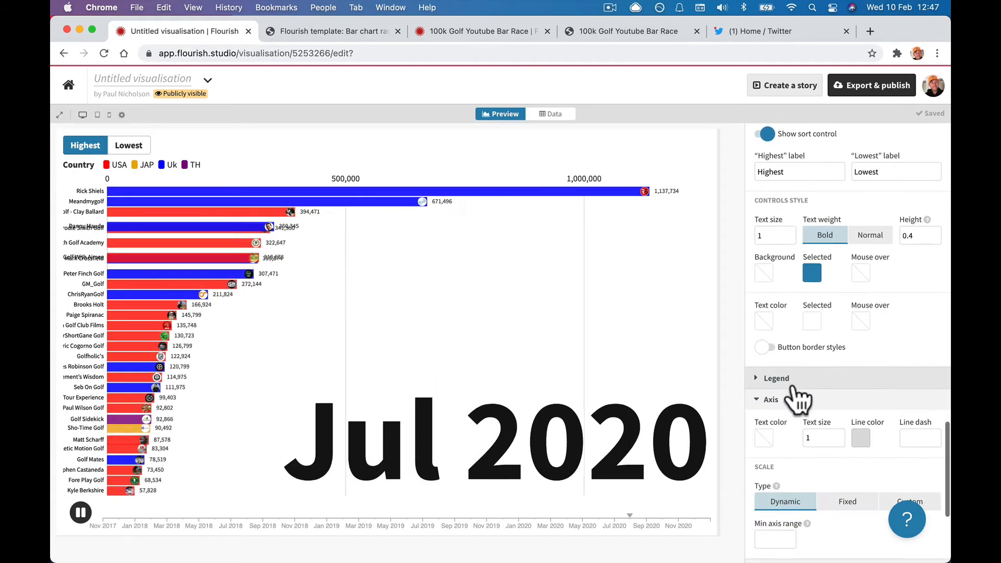
{"action": "scroll", "coordinate": [817, 267], "scroll_direction": "down", "scroll_amount": 3}
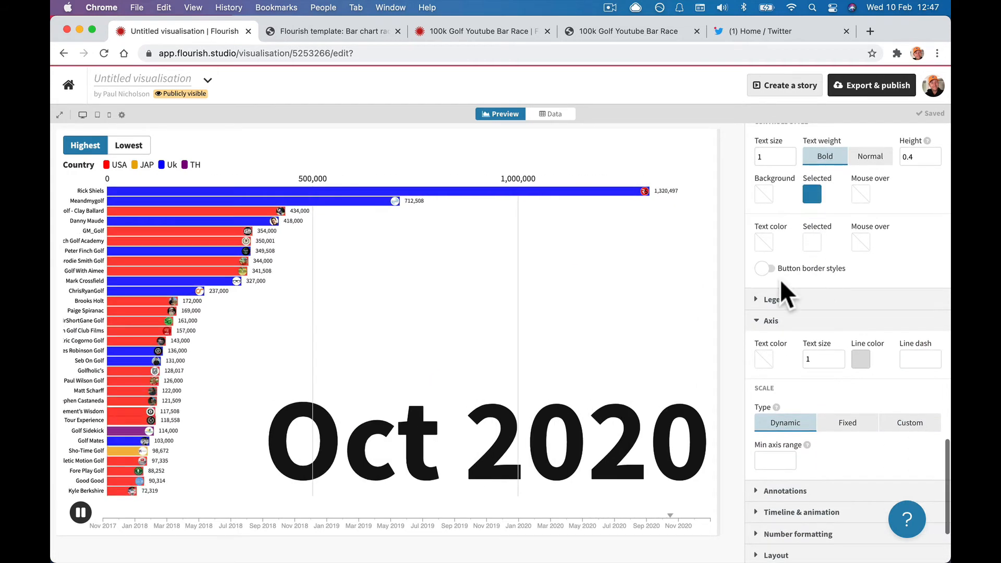
{"action": "left_click", "coordinate": [774, 300]}
{"action": "scroll", "coordinate": [775, 316], "scroll_direction": "down", "scroll_amount": 3}
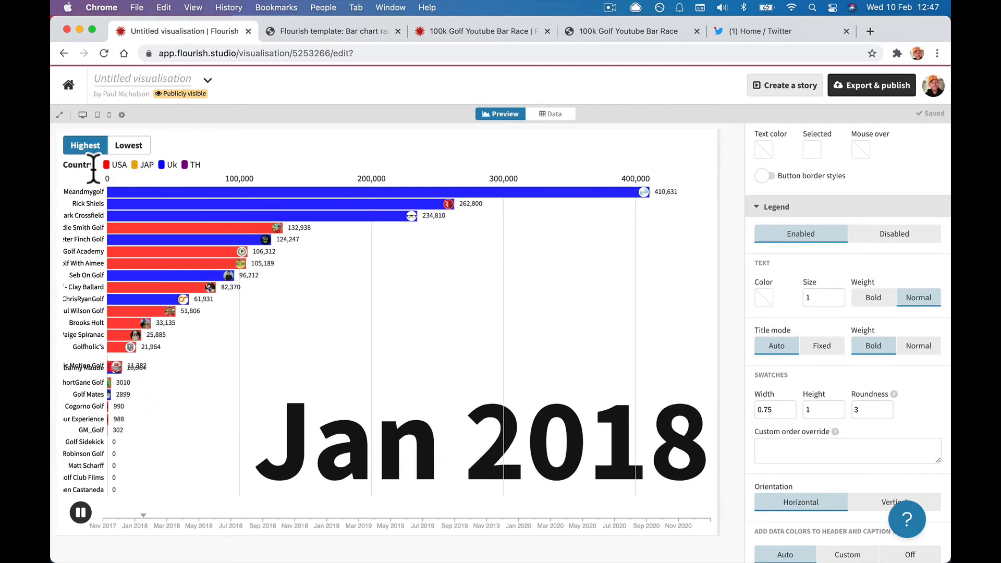
Keep the legend shown and set its text to Bold at size 1.4.
{"action": "left_click", "coordinate": [877, 237]}
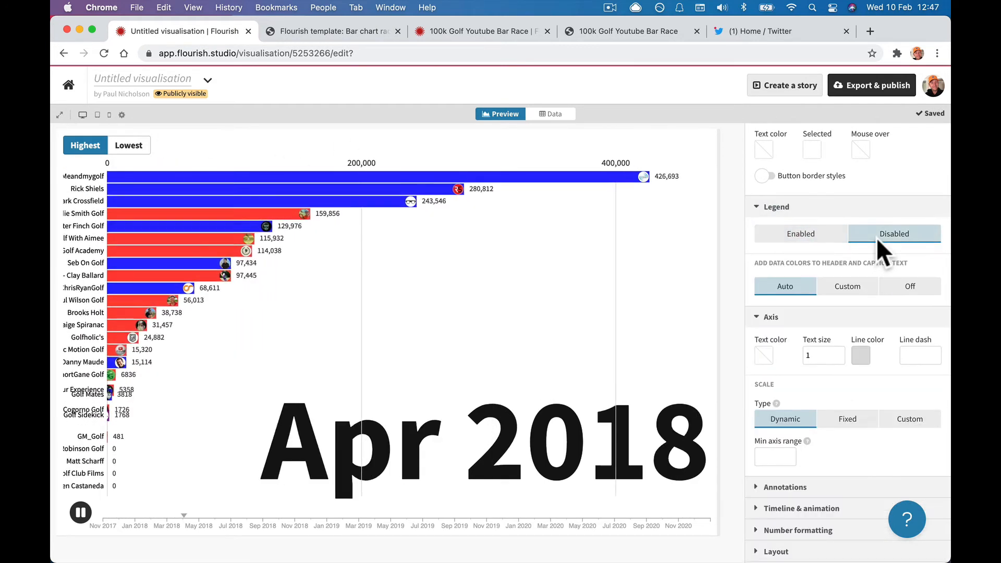
{"action": "left_click", "coordinate": [797, 239]}
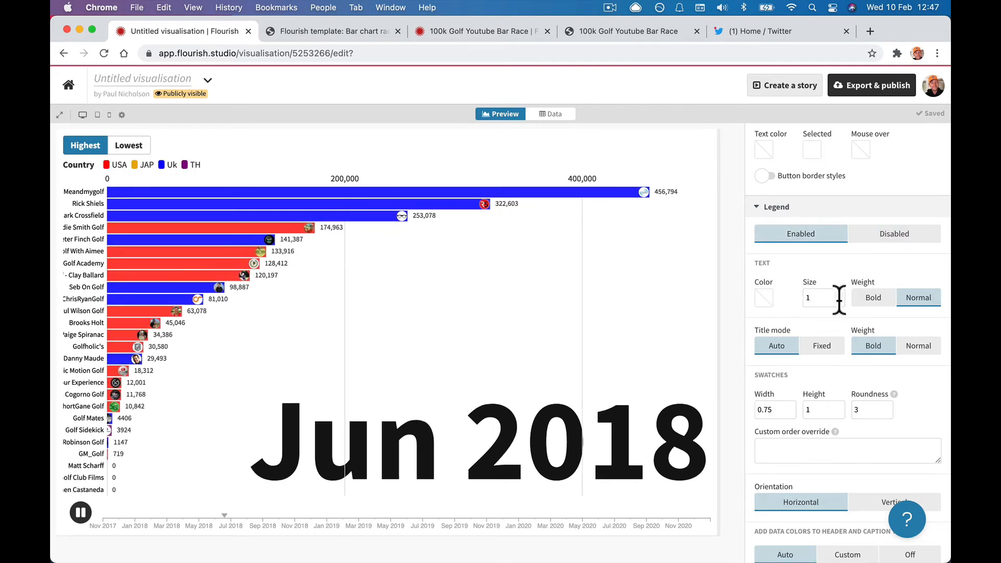
{"action": "left_click", "coordinate": [870, 299]}
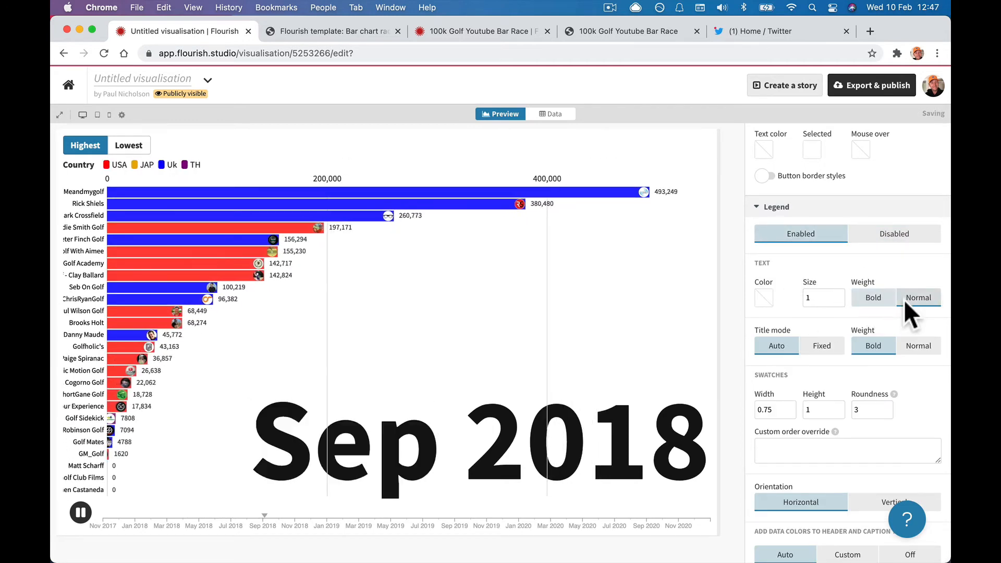
{"action": "left_click", "coordinate": [809, 299]}
{"action": "type", "text": "1.4"}
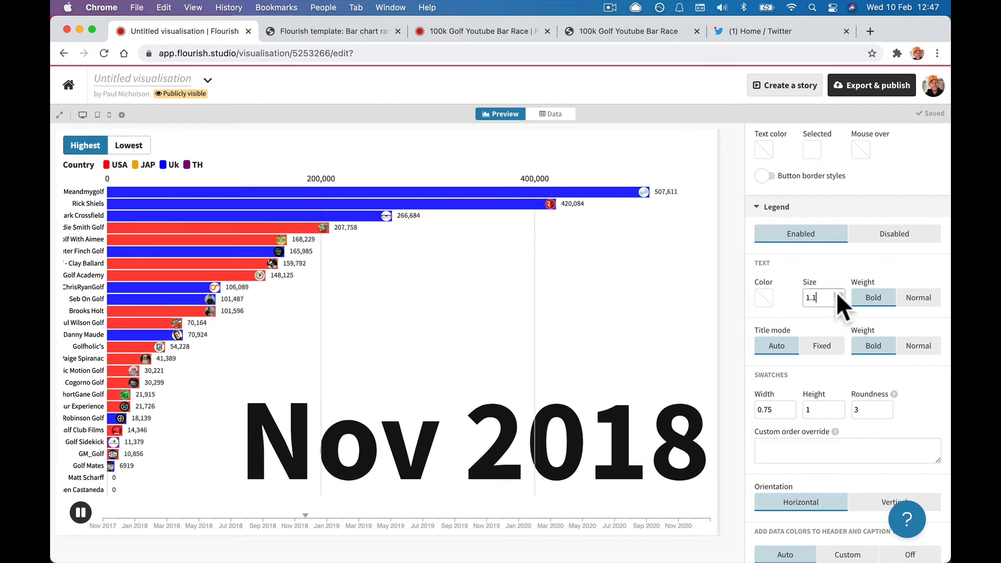
Try a Fixed axis scale with a larger custom maximum, then set the axis back to Dynamic.
{"action": "scroll", "coordinate": [836, 358], "scroll_direction": "down", "scroll_amount": 7}
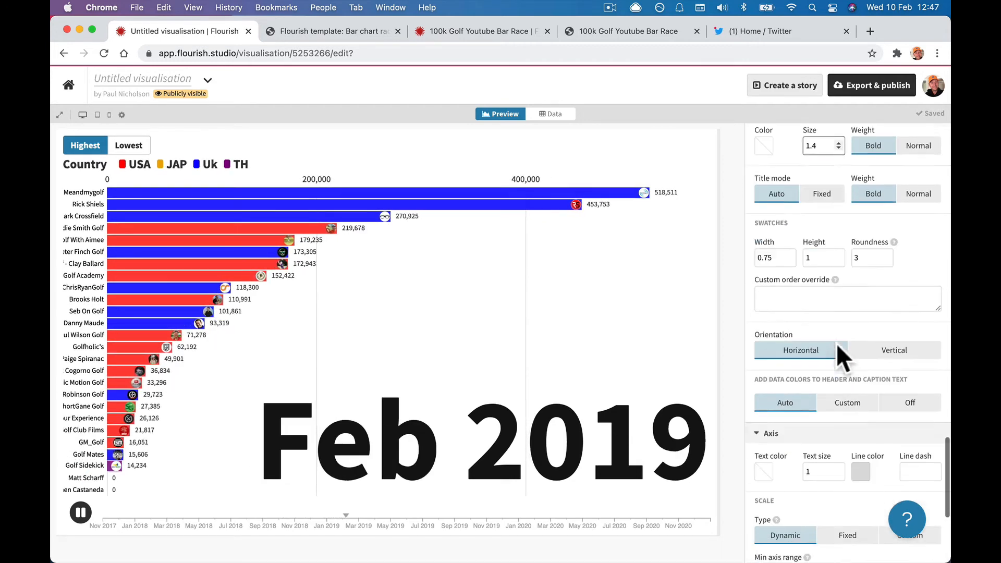
{"action": "scroll", "coordinate": [836, 348], "scroll_direction": "down", "scroll_amount": 2}
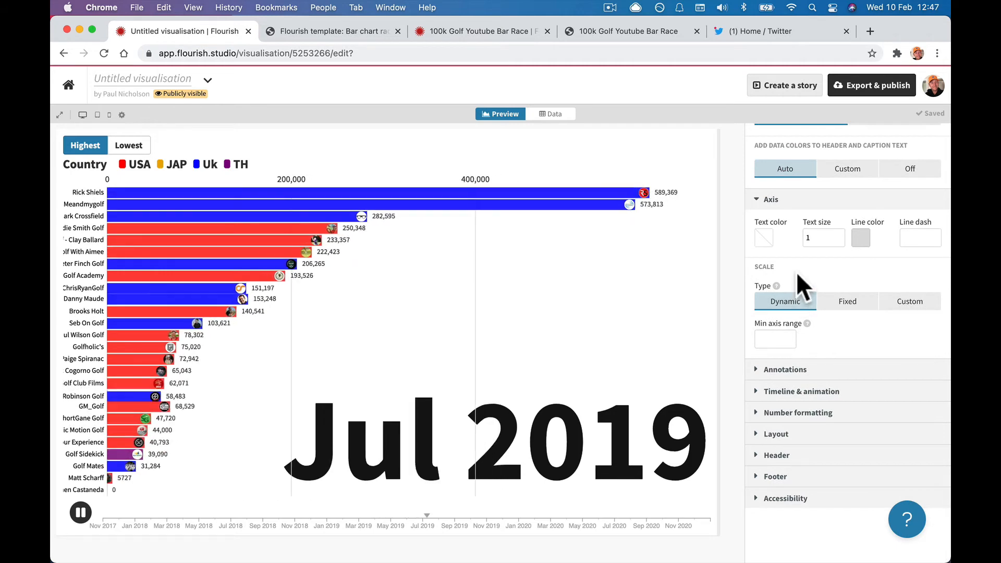
{"action": "left_click", "coordinate": [845, 301]}
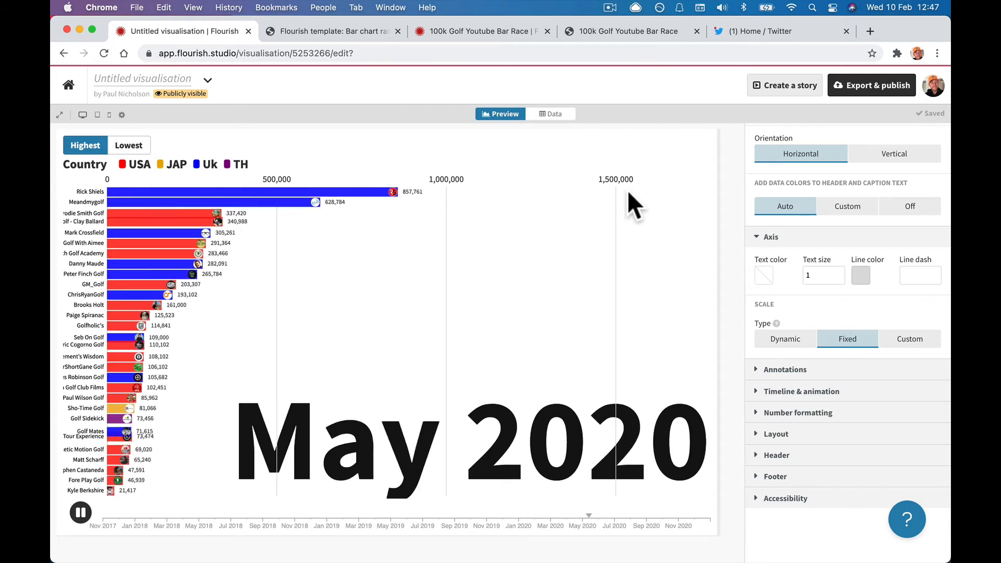
{"action": "left_click", "coordinate": [905, 336]}
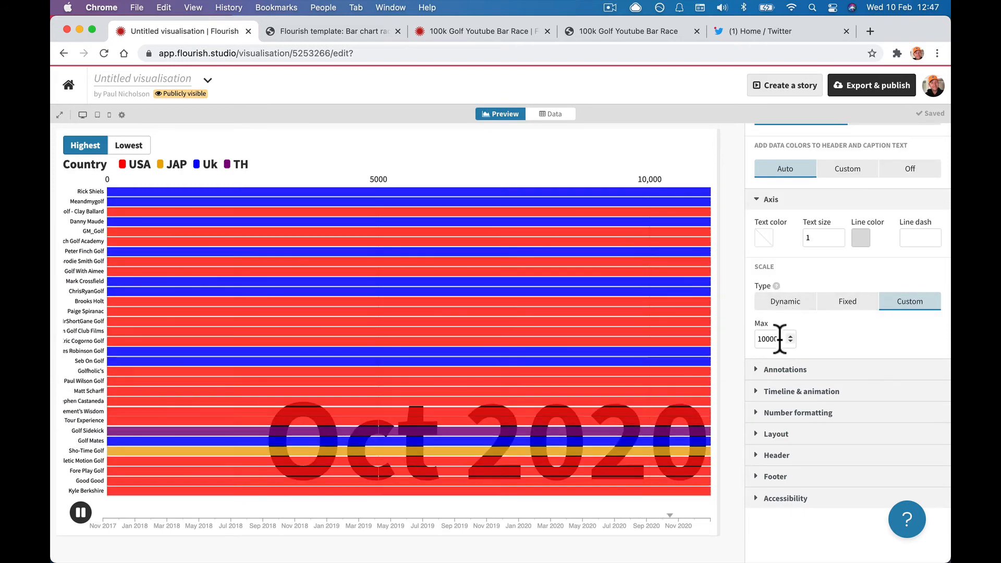
{"action": "left_click", "coordinate": [781, 339]}
{"action": "type", "text": "000"}
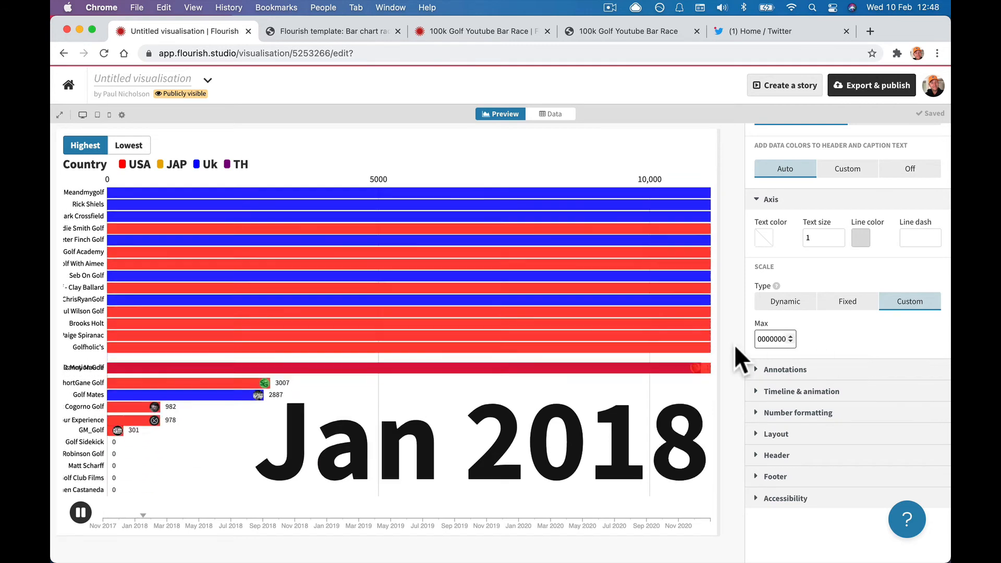
{"action": "left_click", "coordinate": [825, 327]}
{"action": "left_click", "coordinate": [784, 306]}
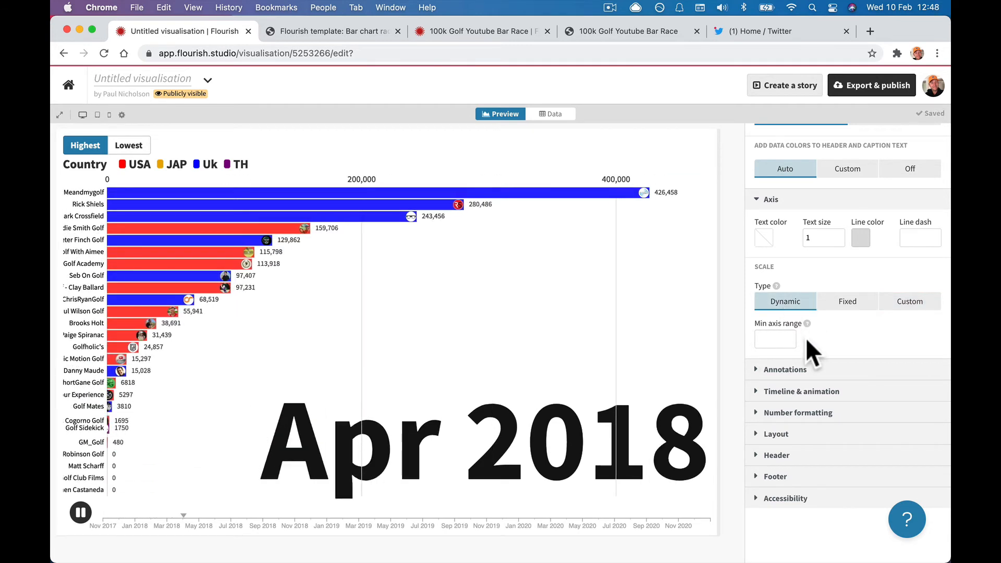
Delete the stray annotation text in the Annotations settings.
{"action": "left_click", "coordinate": [755, 369]}
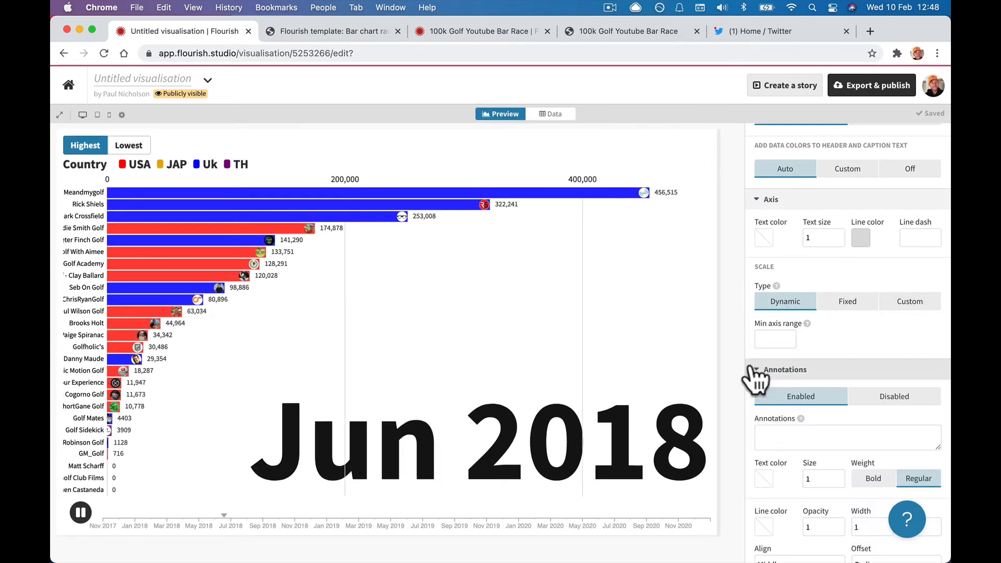
{"action": "scroll", "coordinate": [750, 363], "scroll_direction": "down", "scroll_amount": 4}
{"action": "mouse_move", "coordinate": [799, 216]}
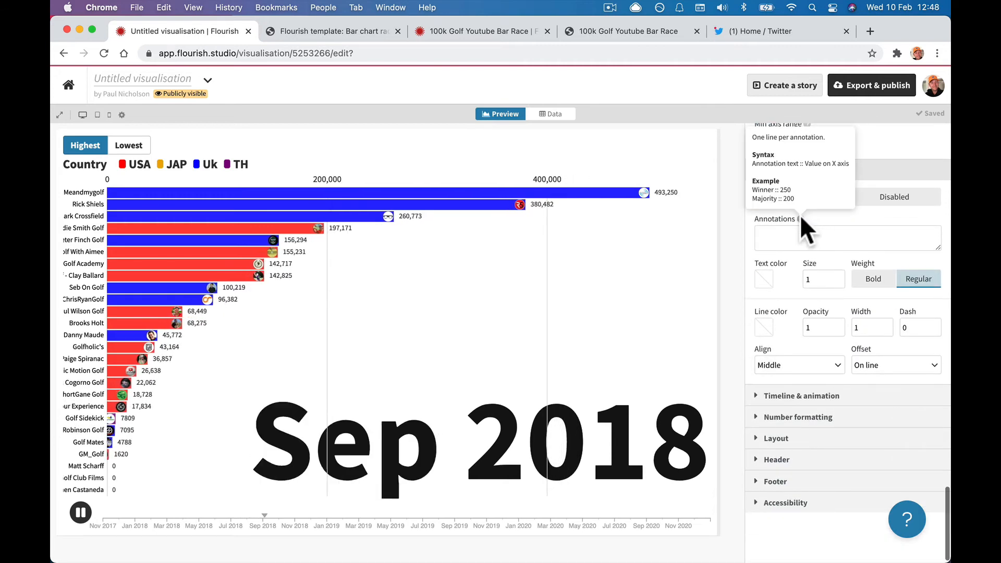
{"action": "scroll", "coordinate": [801, 224], "scroll_direction": "up", "scroll_amount": 2}
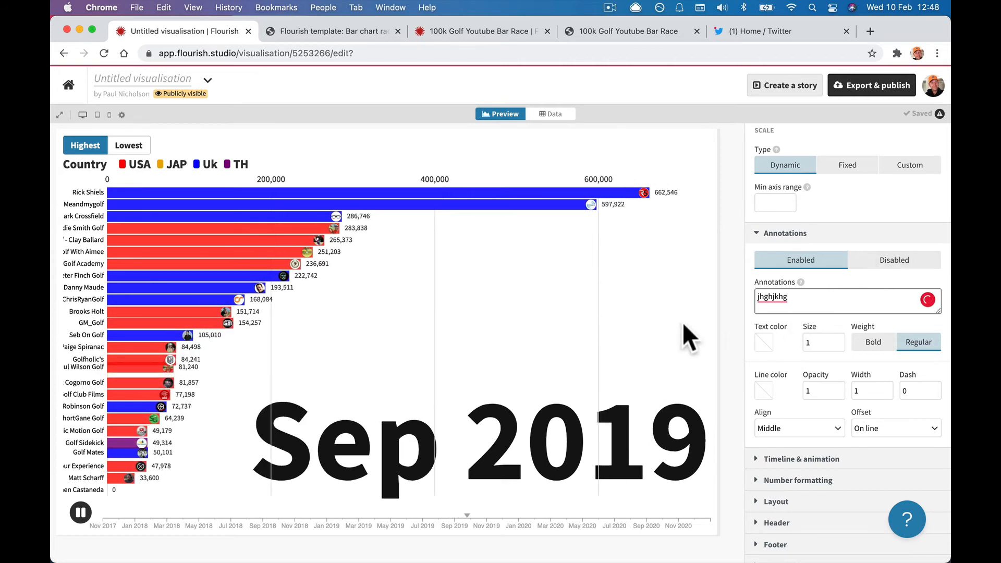
{"action": "double_click", "coordinate": [785, 300]}
{"action": "key", "text": "BackSpace"}
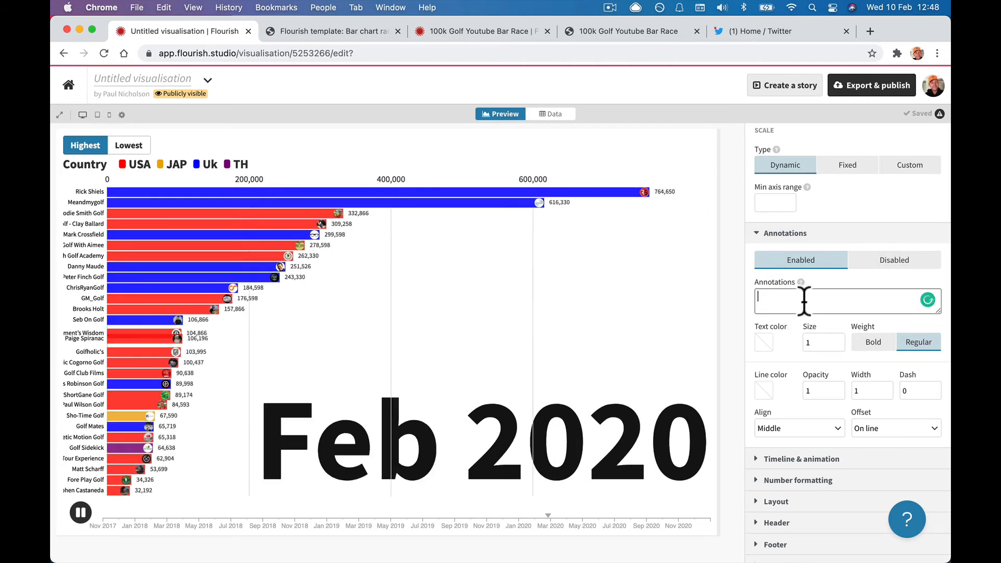
{"action": "scroll", "coordinate": [800, 310], "scroll_direction": "down", "scroll_amount": 3}
Turn Loop timeline off and Play on load on in Timeline & animation.
{"action": "left_click", "coordinate": [756, 392]}
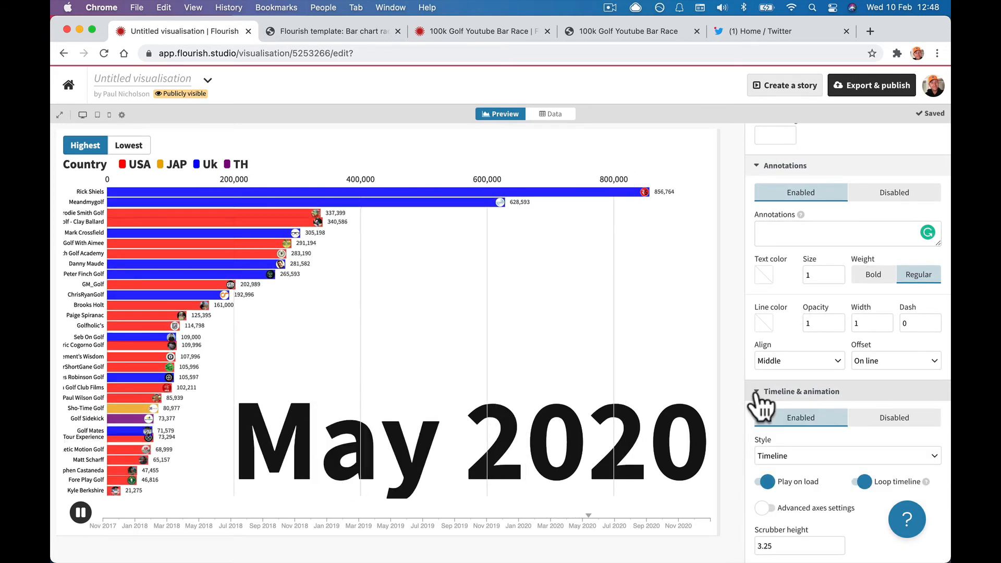
{"action": "scroll", "coordinate": [756, 391], "scroll_direction": "down", "scroll_amount": 5}
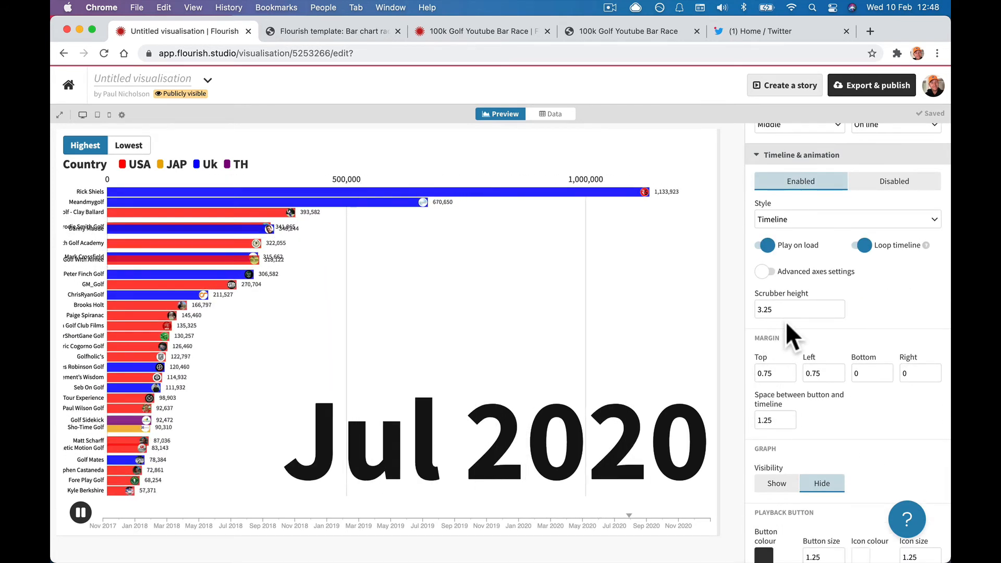
{"action": "left_click", "coordinate": [766, 246]}
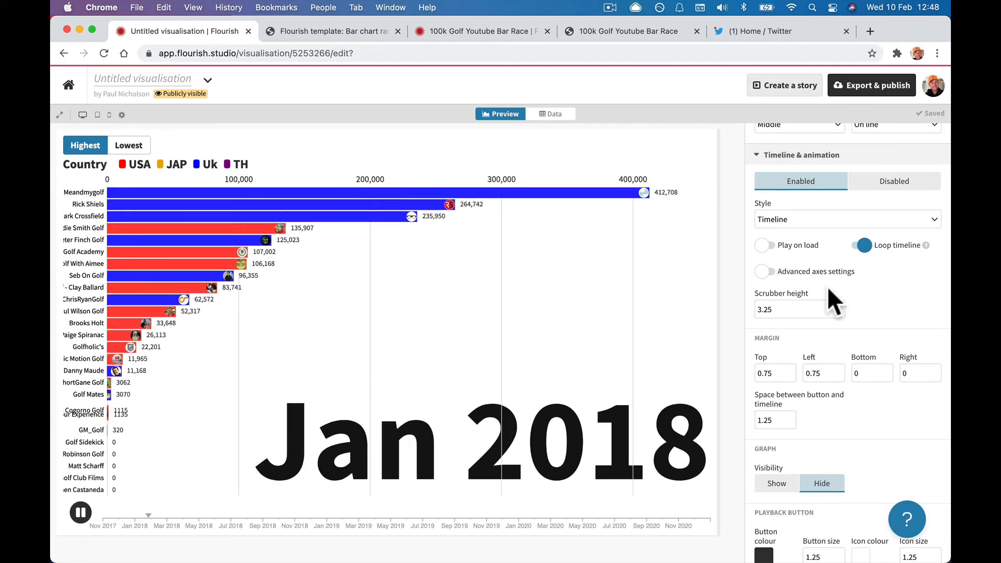
{"action": "left_click", "coordinate": [862, 246]}
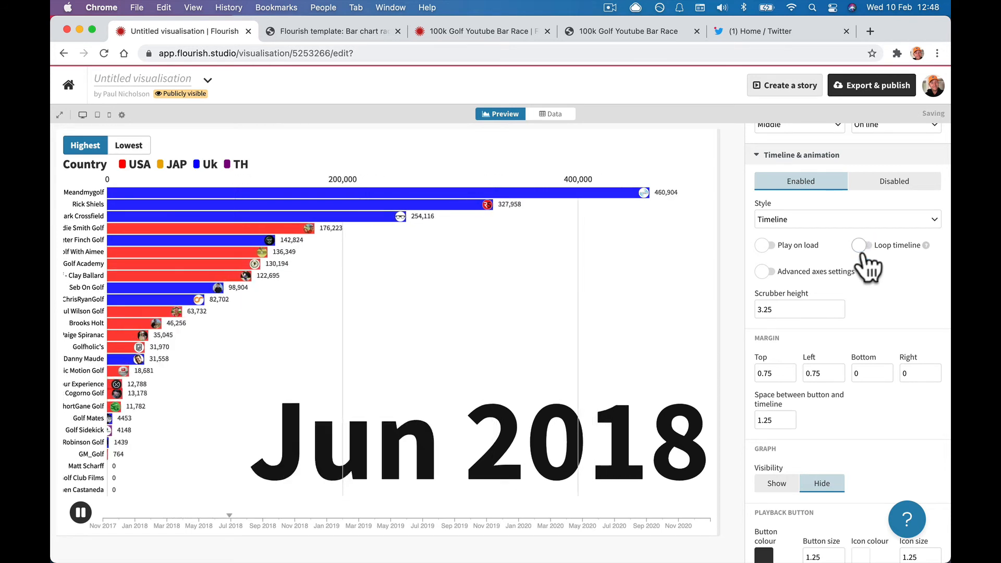
{"action": "left_click", "coordinate": [766, 271]}
{"action": "left_click", "coordinate": [766, 271]}
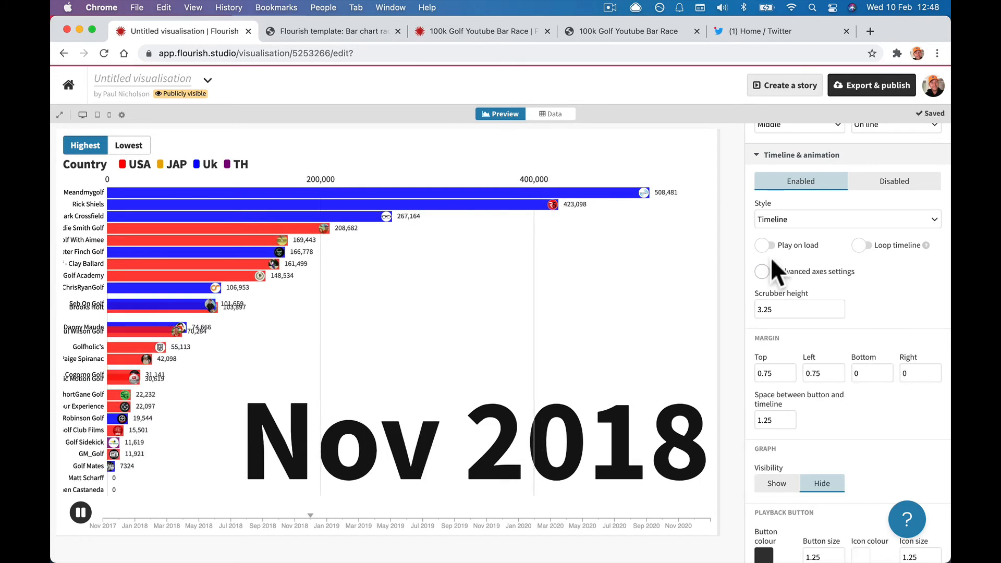
{"action": "left_click", "coordinate": [764, 245]}
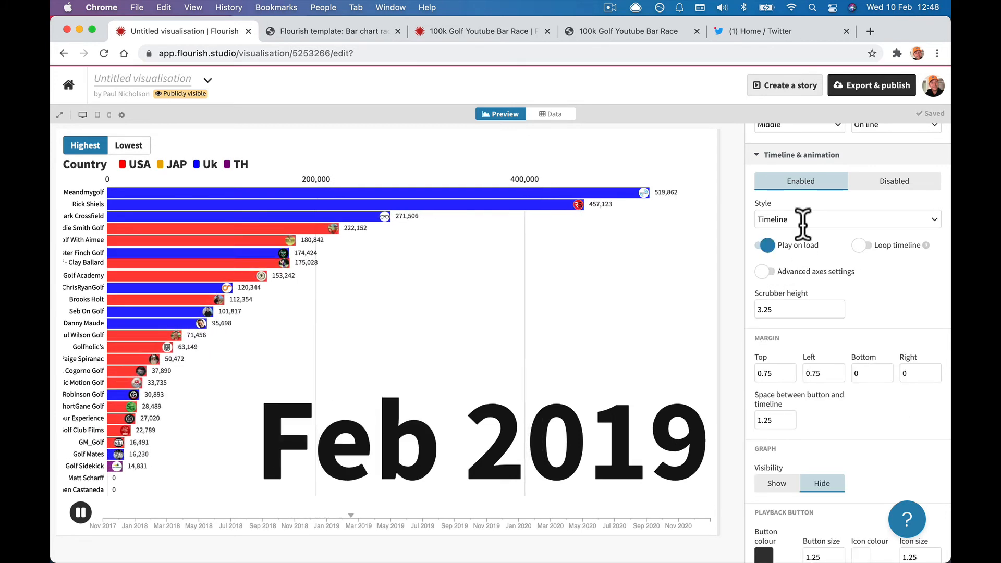
Try the Playback button style, then set the control style back to Timeline.
{"action": "left_click", "coordinate": [799, 219]}
{"action": "left_click", "coordinate": [801, 260]}
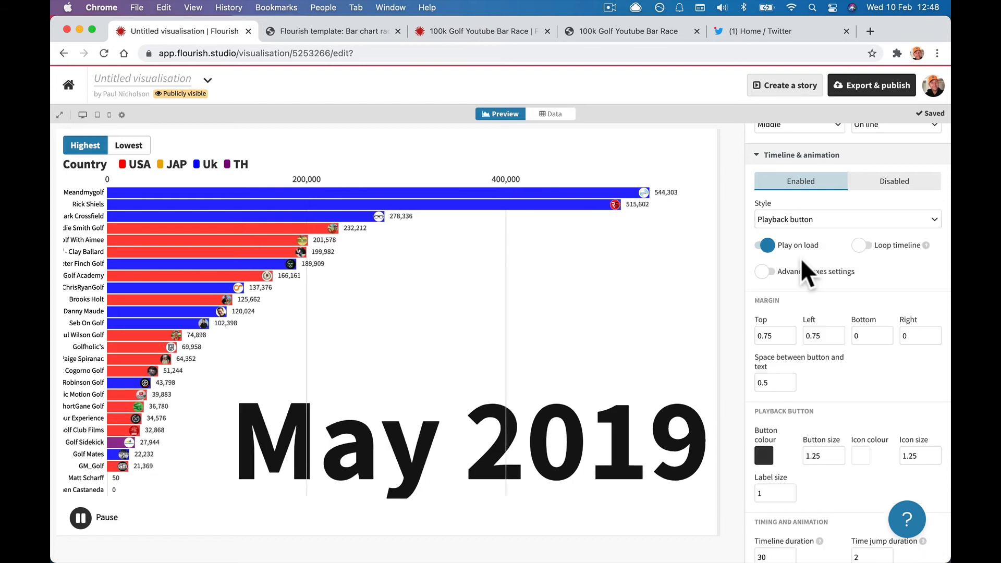
{"action": "left_click", "coordinate": [806, 219]}
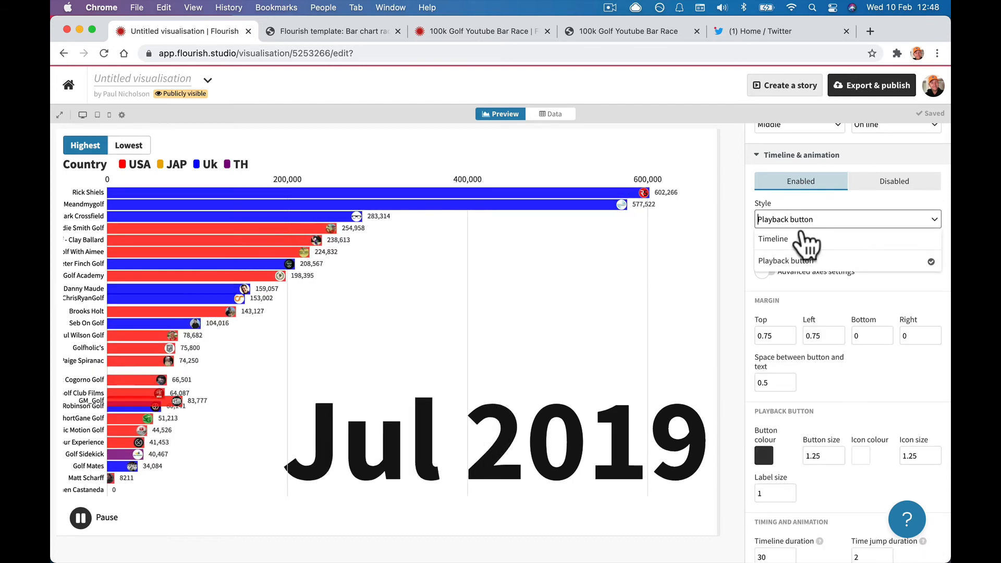
{"action": "left_click", "coordinate": [802, 244]}
{"action": "scroll", "coordinate": [803, 250], "scroll_direction": "down", "scroll_amount": 2}
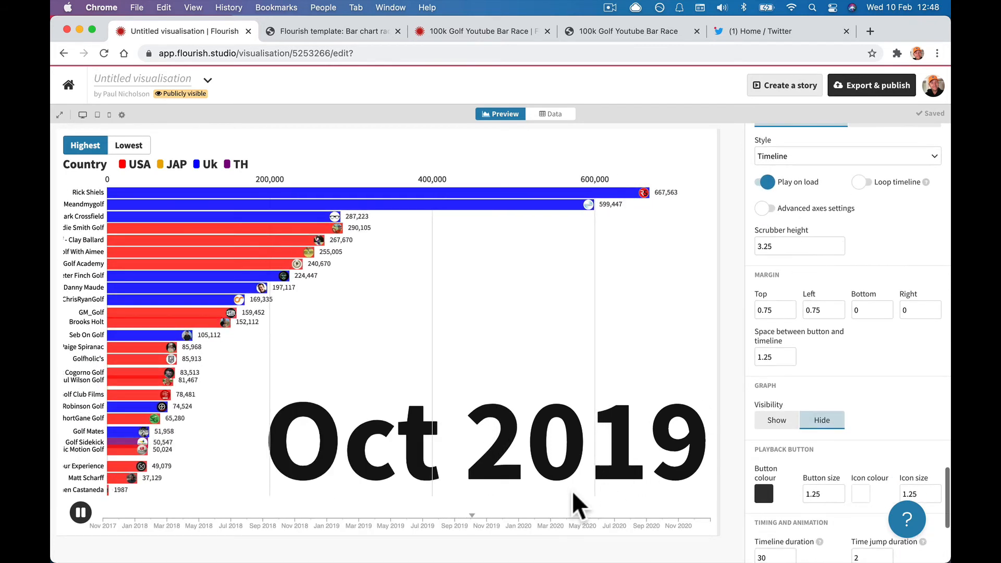
{"action": "scroll", "coordinate": [809, 407], "scroll_direction": "down", "scroll_amount": 5}
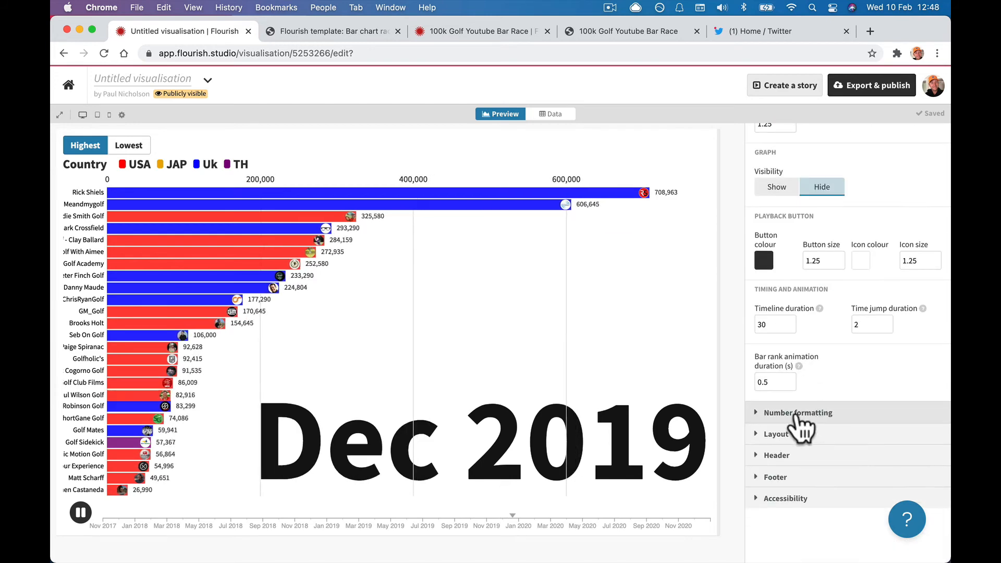
Enter the chart title 'Youtube Golf World Rankings' in the Header settings.
{"action": "left_click", "coordinate": [794, 414]}
{"action": "scroll", "coordinate": [785, 396], "scroll_direction": "down", "scroll_amount": 4}
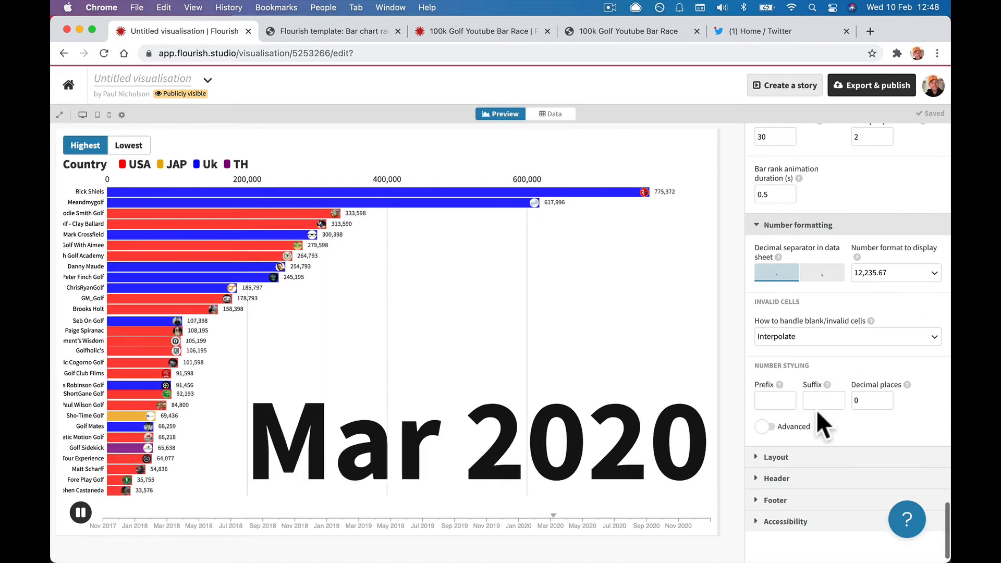
{"action": "scroll", "coordinate": [813, 410], "scroll_direction": "down", "scroll_amount": 1}
{"action": "left_click", "coordinate": [782, 434]}
{"action": "scroll", "coordinate": [786, 457], "scroll_direction": "down", "scroll_amount": 4}
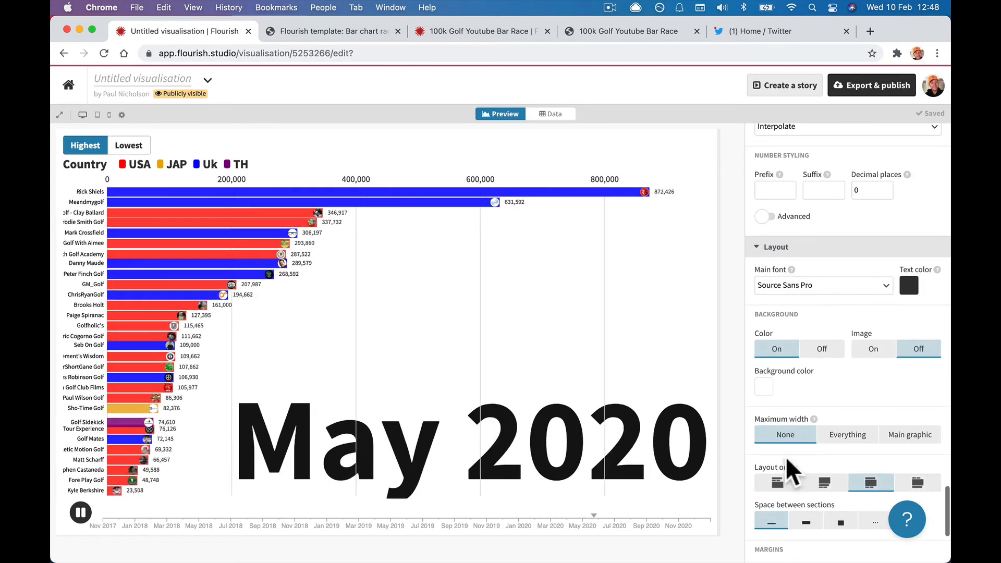
{"action": "scroll", "coordinate": [779, 412], "scroll_direction": "down", "scroll_amount": 4}
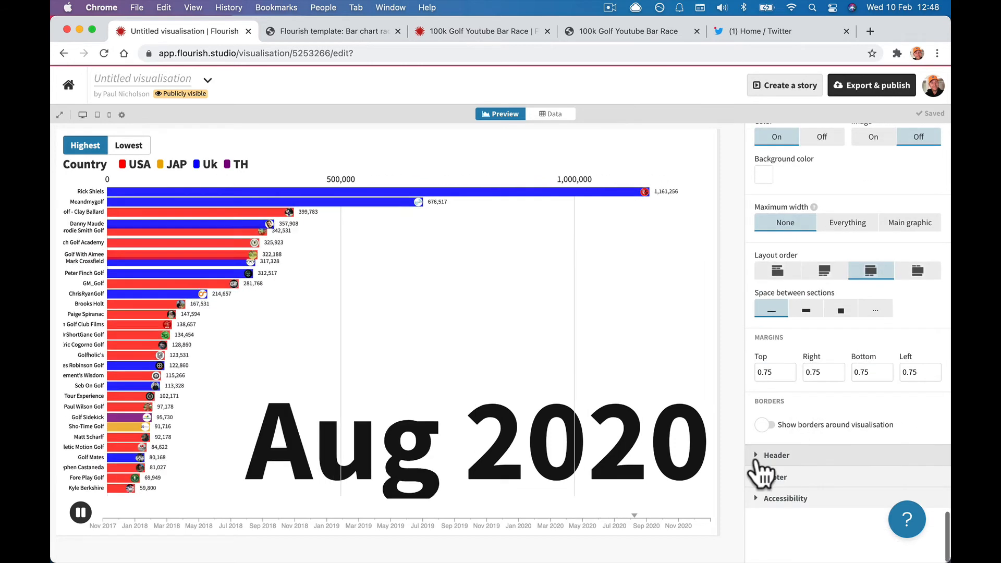
{"action": "left_click", "coordinate": [772, 456]}
{"action": "scroll", "coordinate": [759, 458], "scroll_direction": "down", "scroll_amount": 7}
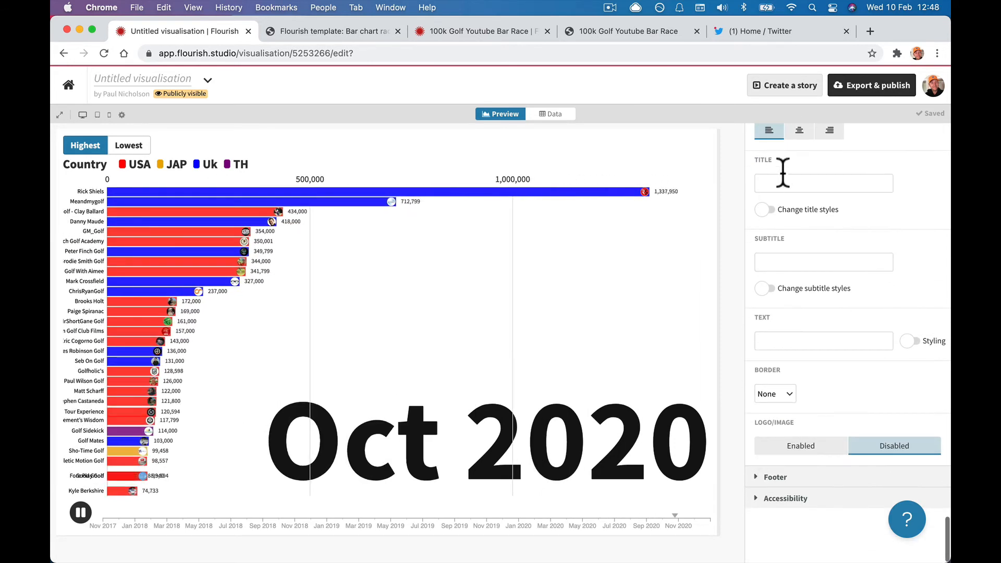
{"action": "left_click", "coordinate": [780, 182]}
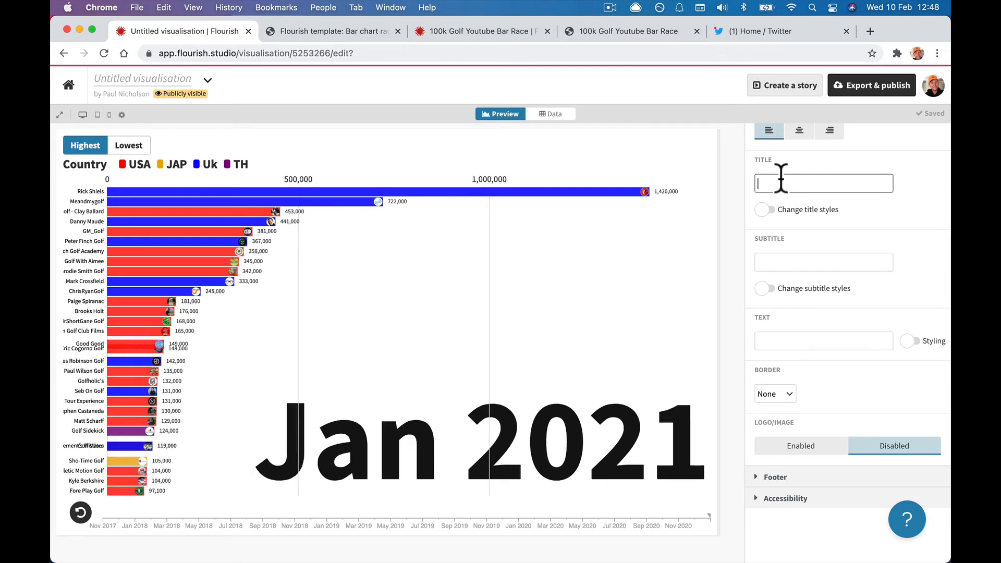
{"action": "type", "text": "Youtube Golf World Rankings"}
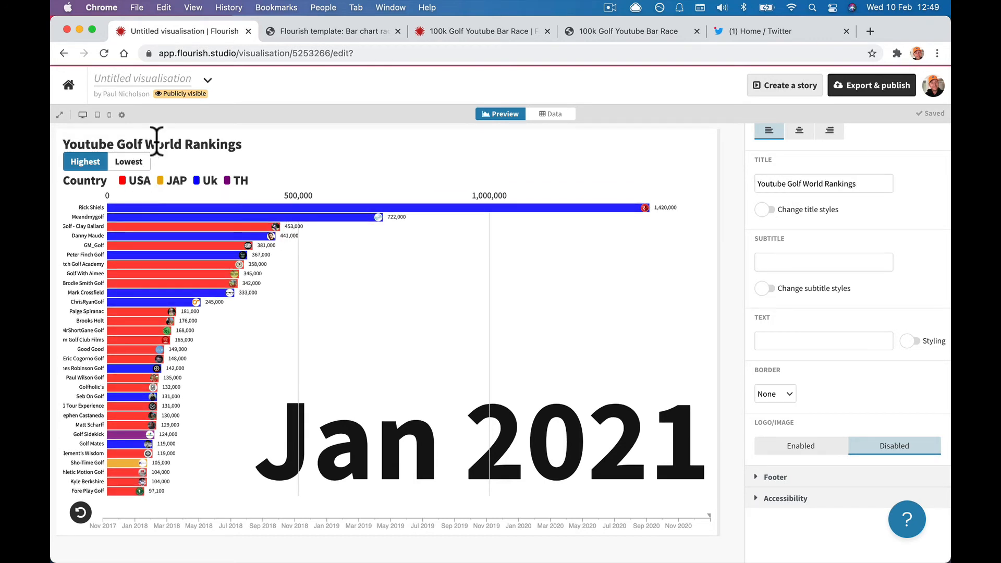
Add the subtitle 'Who Wins The Race' and begin the footer Source name credit.
{"action": "left_click", "coordinate": [767, 210]}
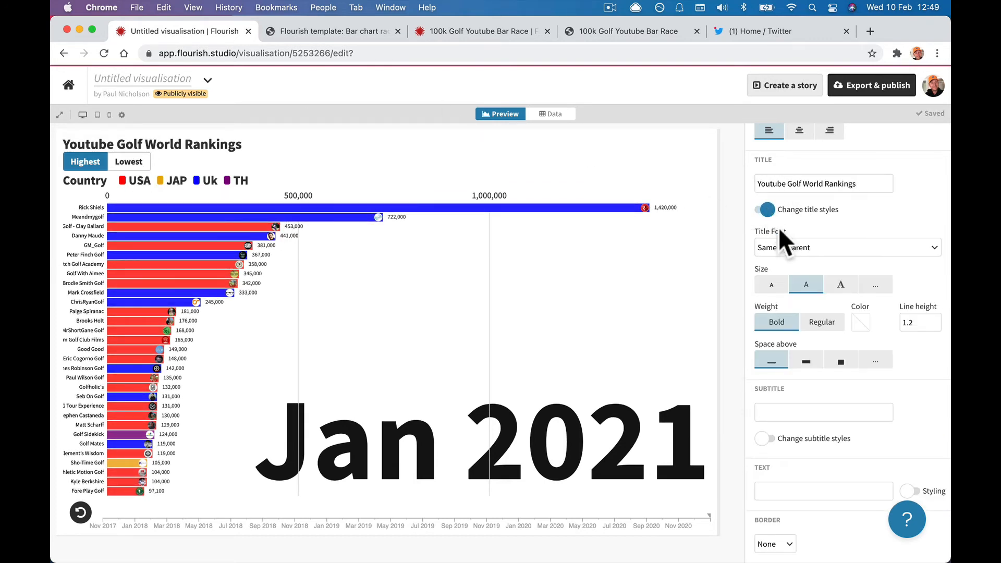
{"action": "left_click", "coordinate": [770, 213]}
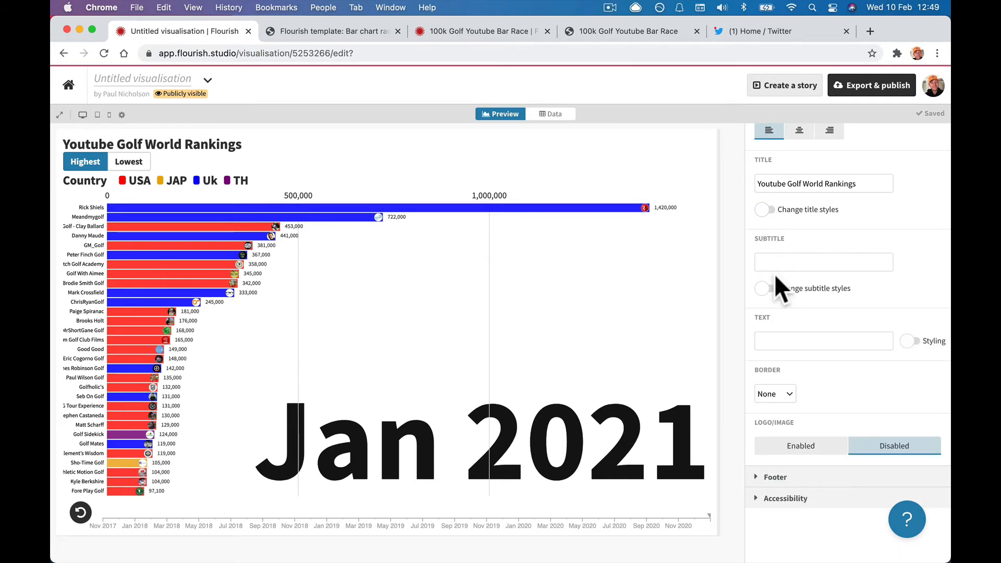
{"action": "left_click", "coordinate": [769, 287]}
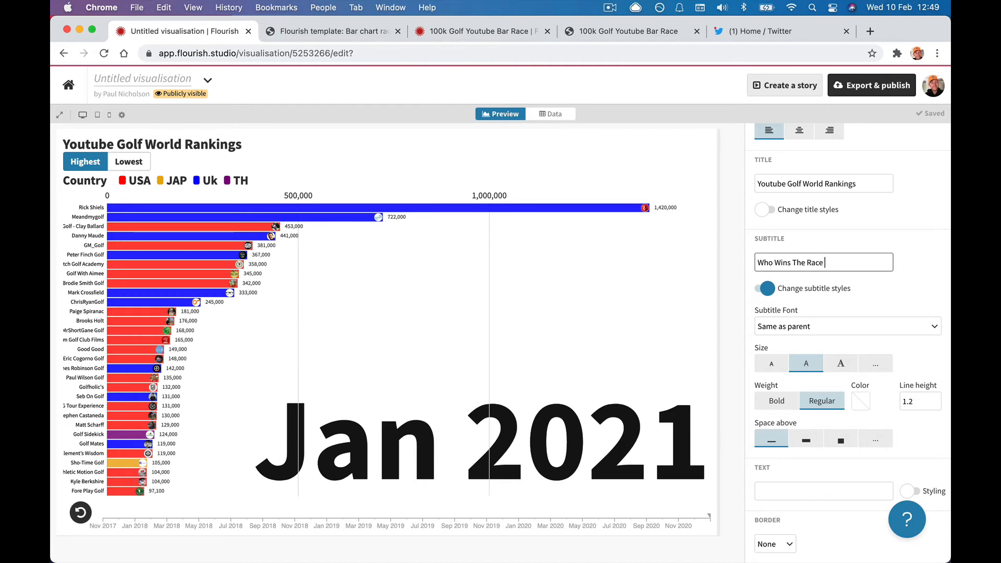
{"action": "left_click", "coordinate": [863, 290]}
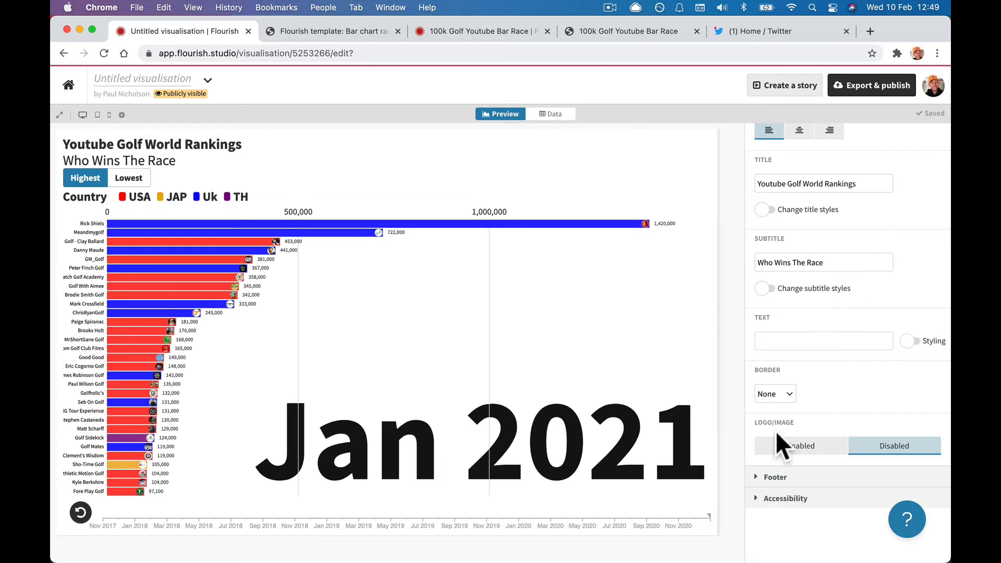
{"action": "left_click", "coordinate": [762, 482]}
{"action": "scroll", "coordinate": [765, 474], "scroll_direction": "down", "scroll_amount": 10}
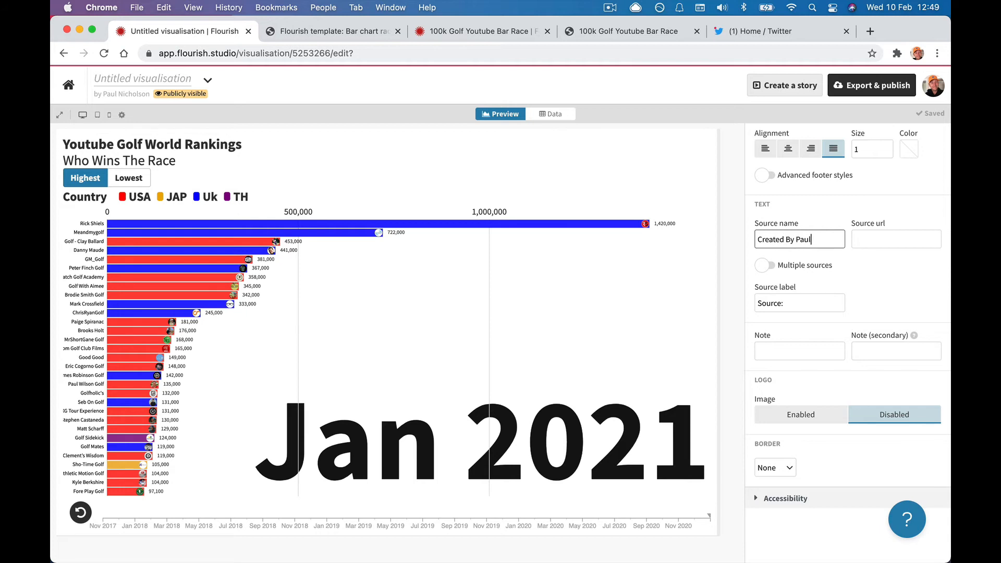
{"action": "key", "text": "Tab"}
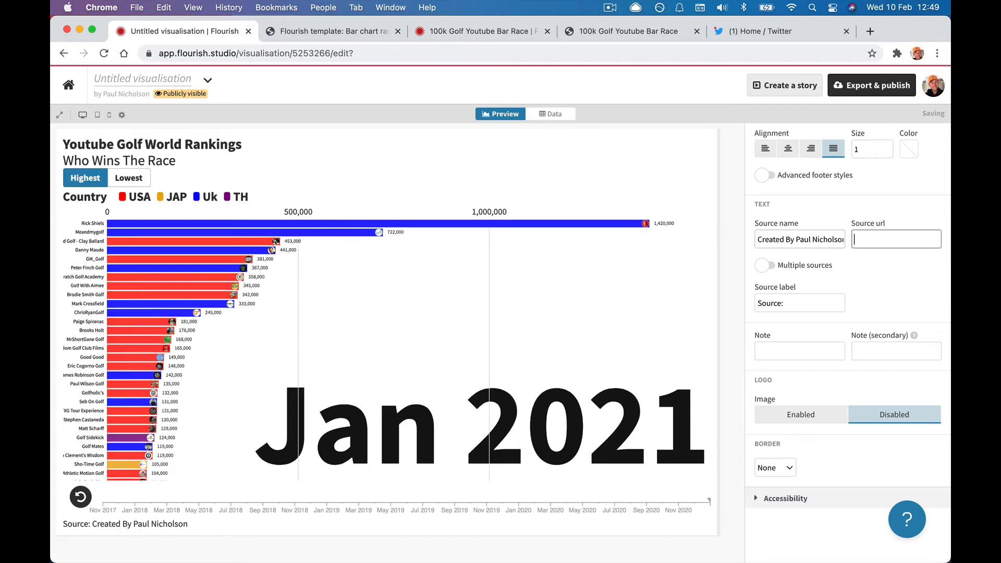
{"action": "type", "text": "https://pnuk.com"}
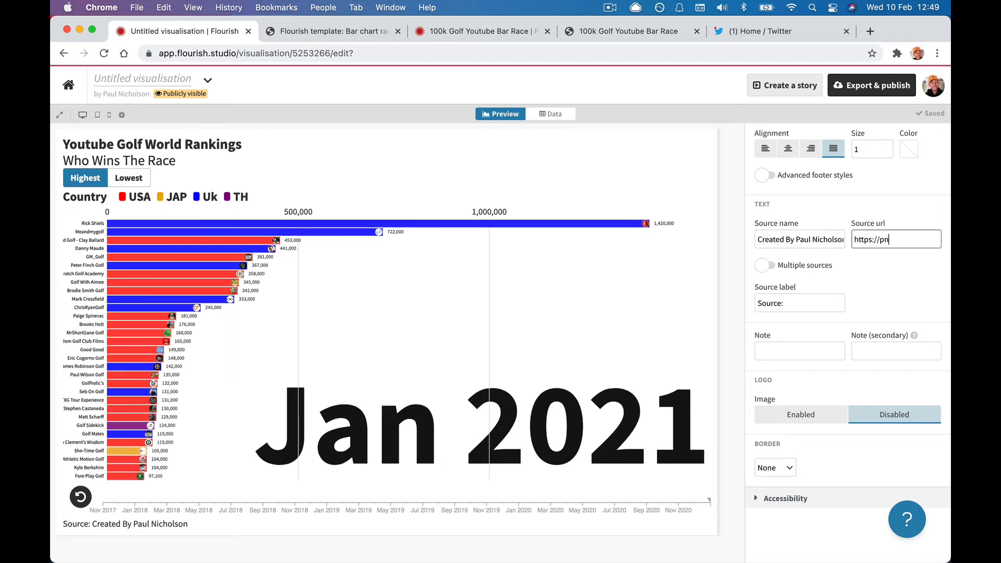
{"action": "left_click", "coordinate": [825, 276]}
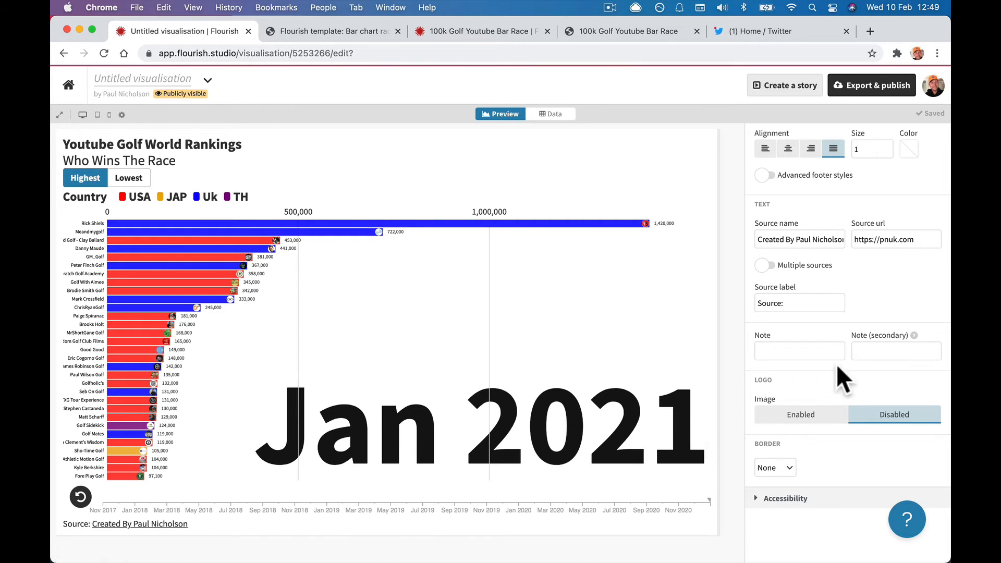
Set the Accessibility screenreader mode to Readable.
{"action": "left_click", "coordinate": [757, 498]}
{"action": "scroll", "coordinate": [755, 499], "scroll_direction": "down", "scroll_amount": 3}
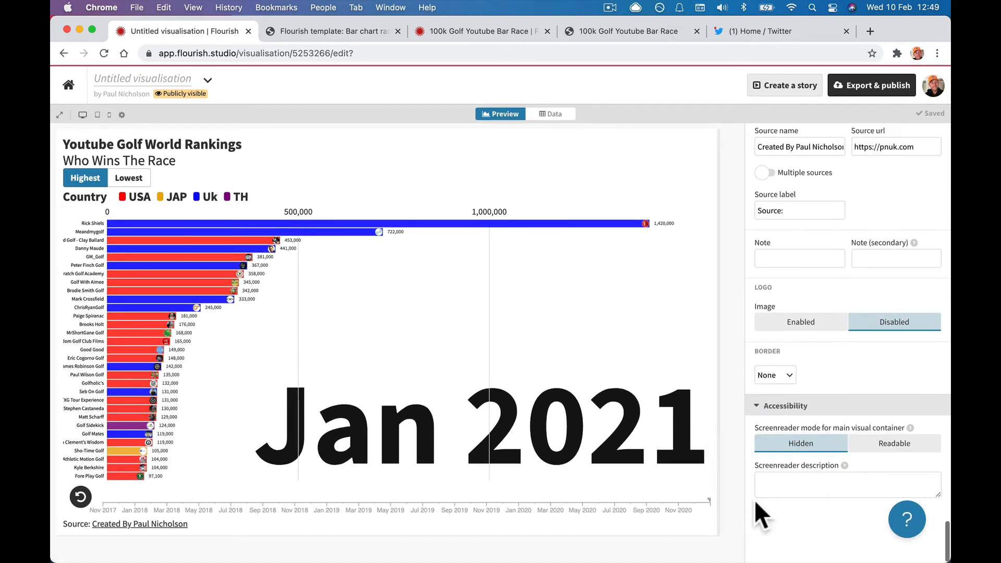
{"action": "left_click", "coordinate": [778, 484]}
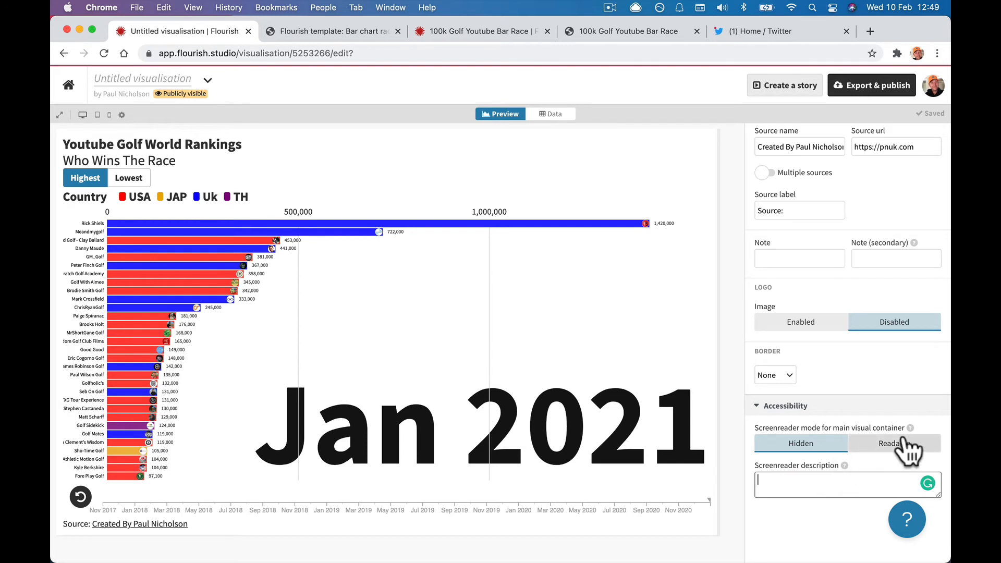
{"action": "mouse_move", "coordinate": [910, 428]}
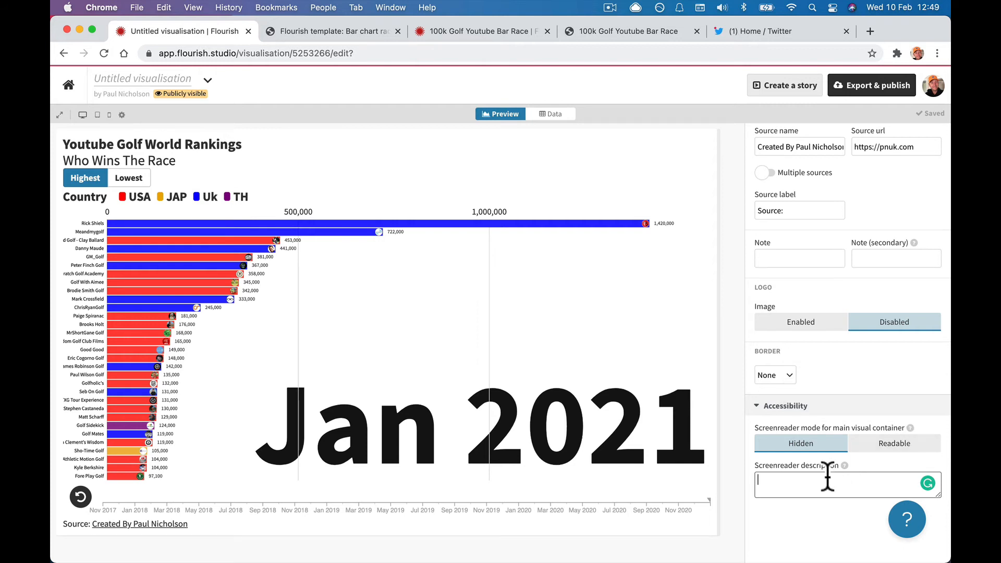
{"action": "left_click", "coordinate": [875, 447]}
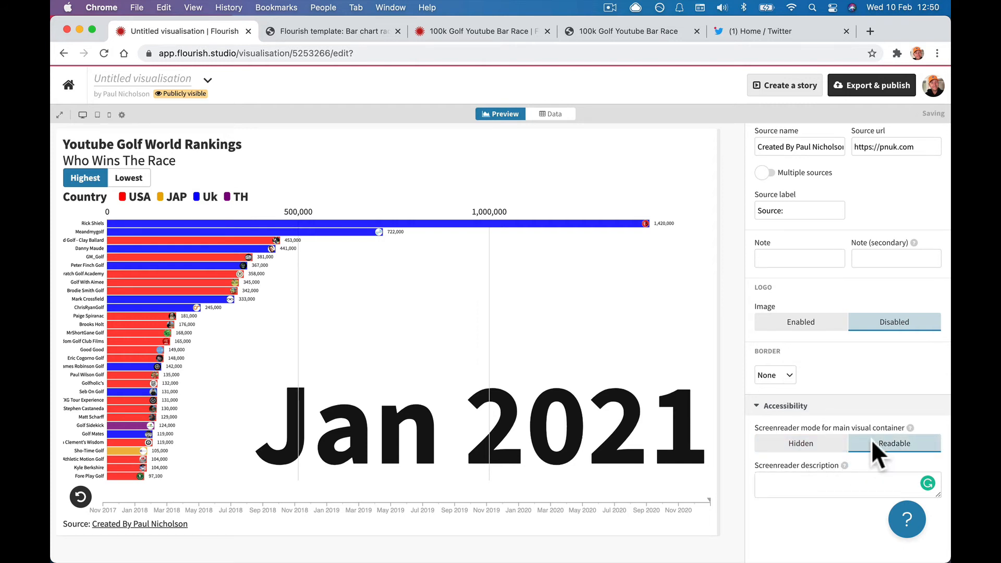
{"action": "scroll", "coordinate": [830, 327], "scroll_direction": "up", "scroll_amount": 20}
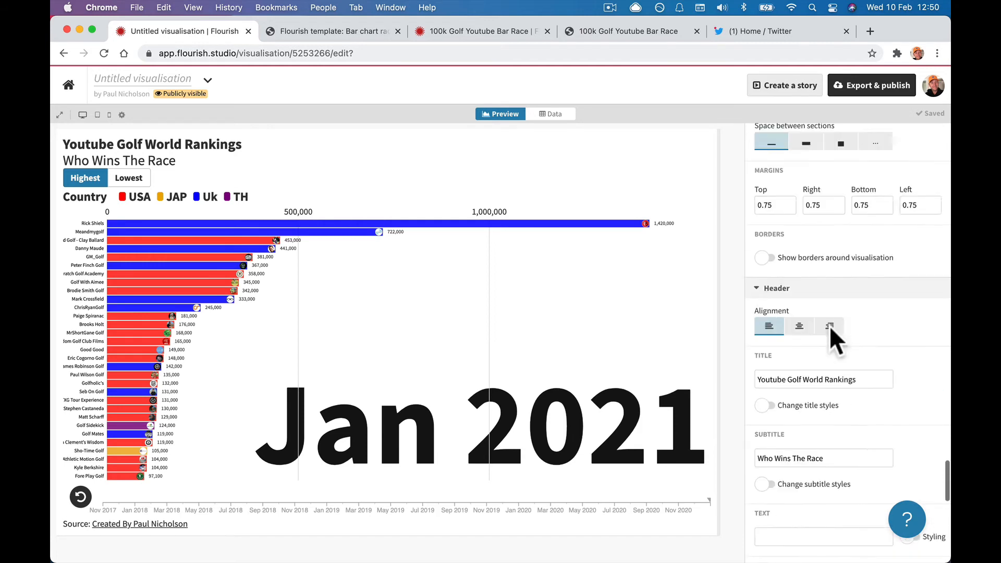
Preview the chart and test smallest-first then largest-first sorting.
{"action": "scroll", "coordinate": [829, 326], "scroll_direction": "up", "scroll_amount": 10}
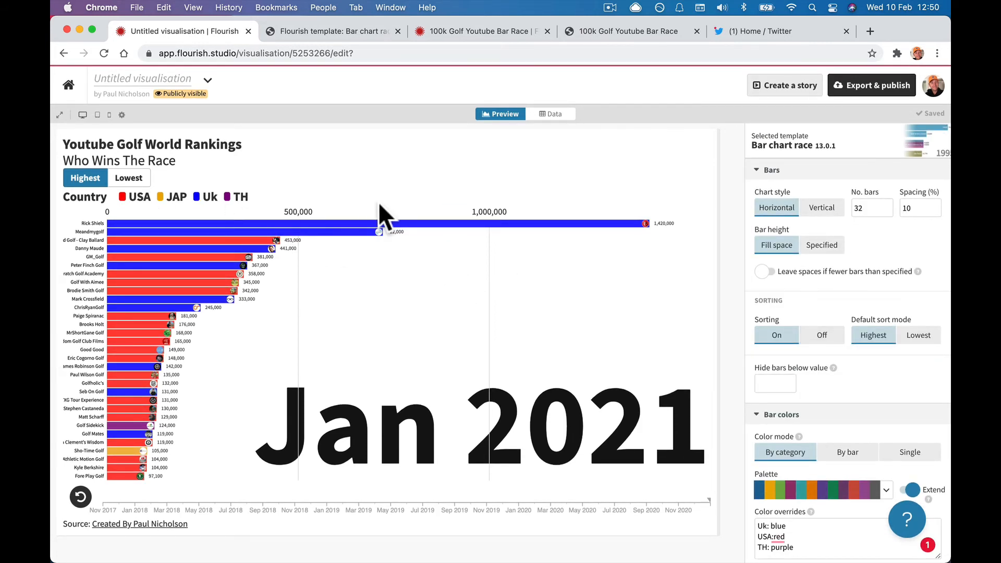
{"action": "left_click", "coordinate": [59, 113]}
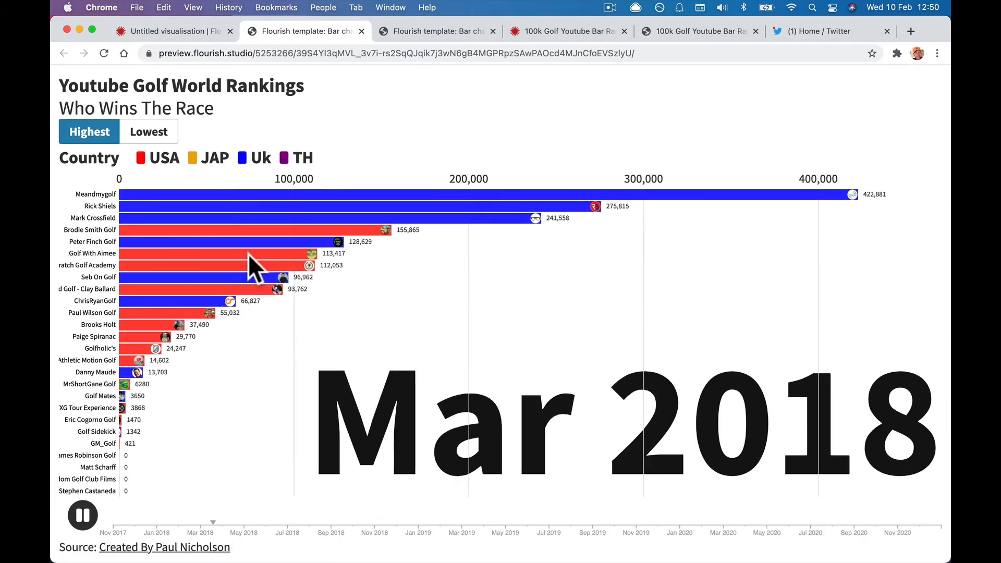
{"action": "left_click", "coordinate": [168, 129]}
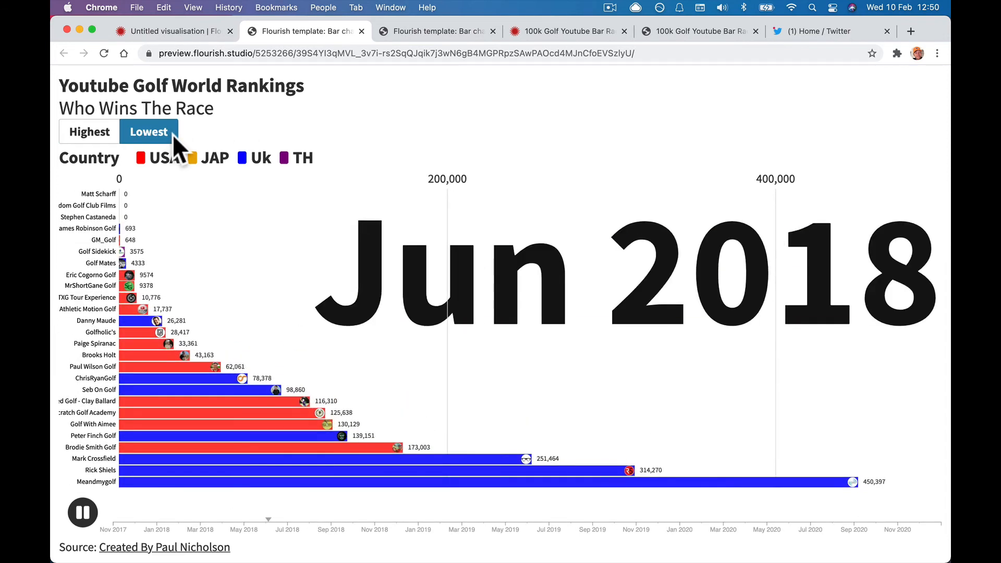
{"action": "left_click", "coordinate": [111, 131]}
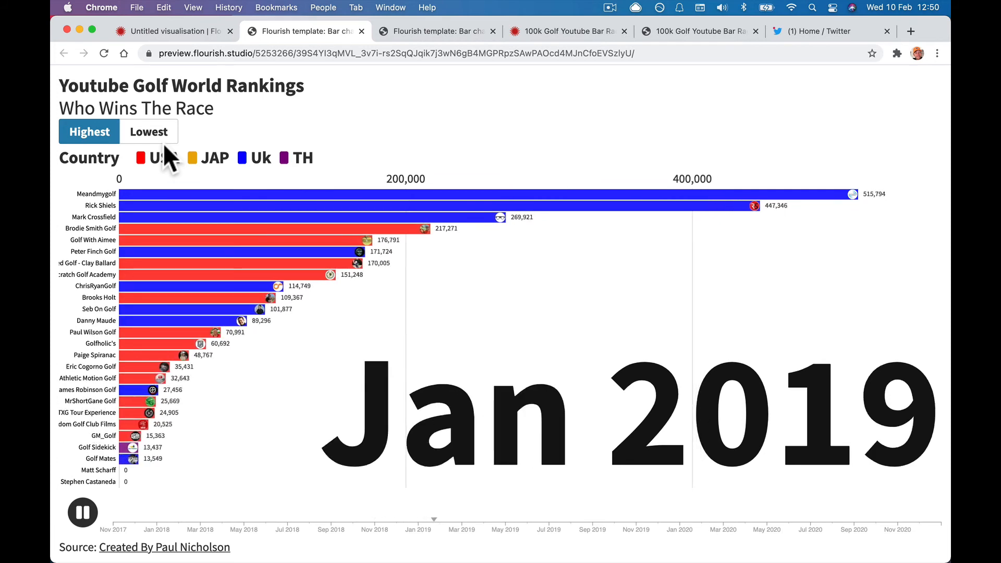
View the preview full screen, then exit and go back to the editor tab.
{"action": "left_click", "coordinate": [91, 29]}
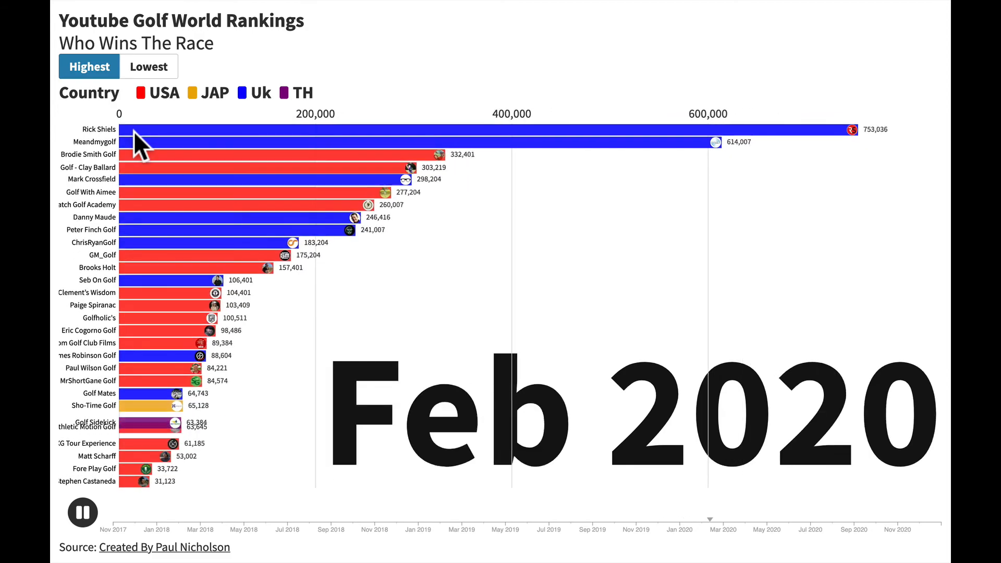
{"action": "mouse_move", "coordinate": [134, 1]}
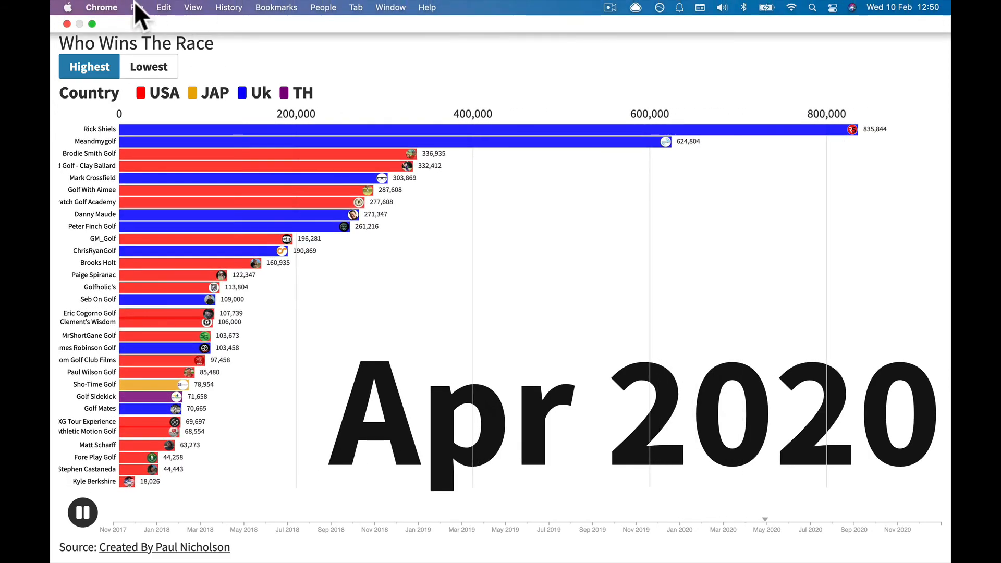
{"action": "left_click", "coordinate": [92, 23]}
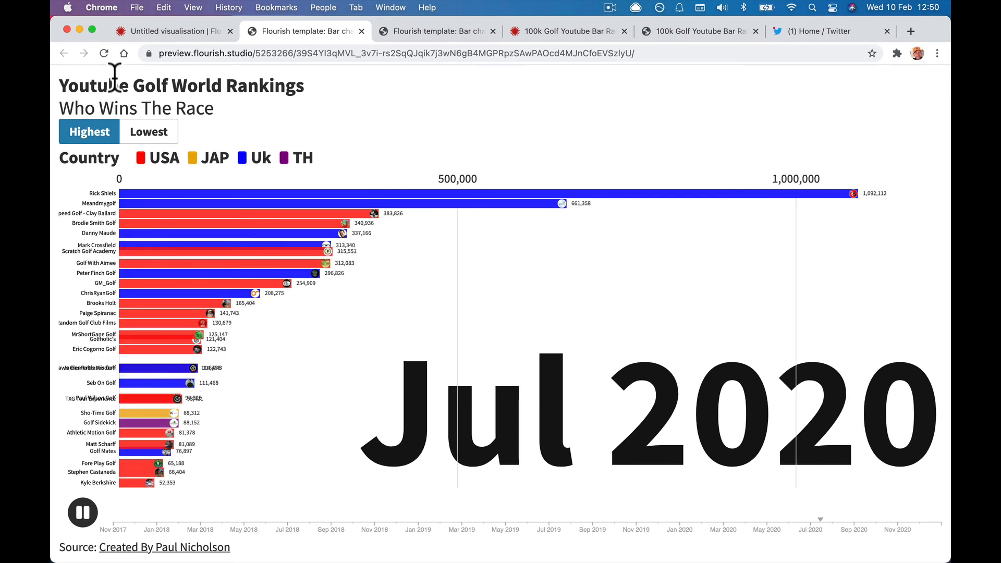
{"action": "left_click", "coordinate": [183, 31]}
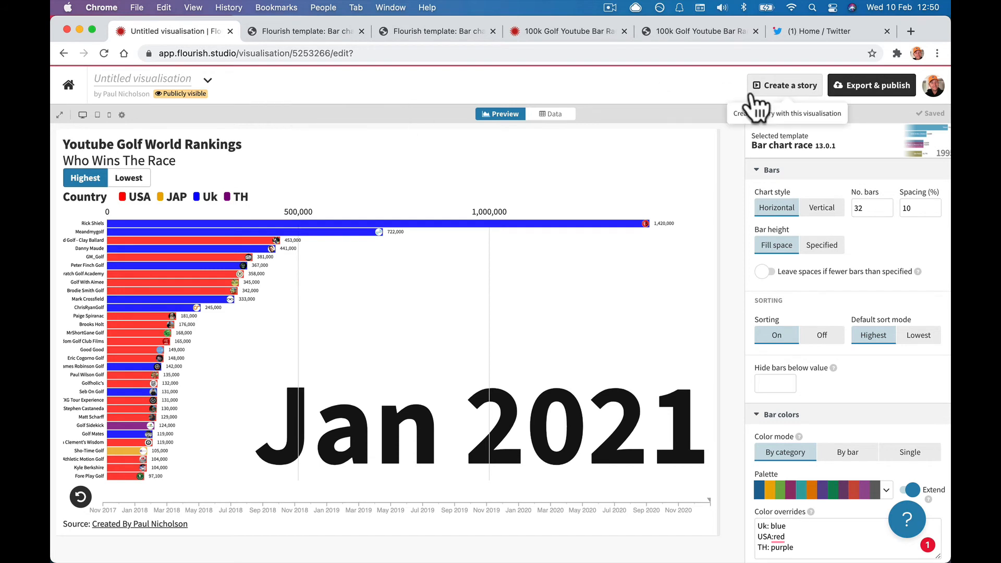
Publish the chart without a password, skipping the business upsell, and open its public URL.
{"action": "left_click", "coordinate": [840, 85]}
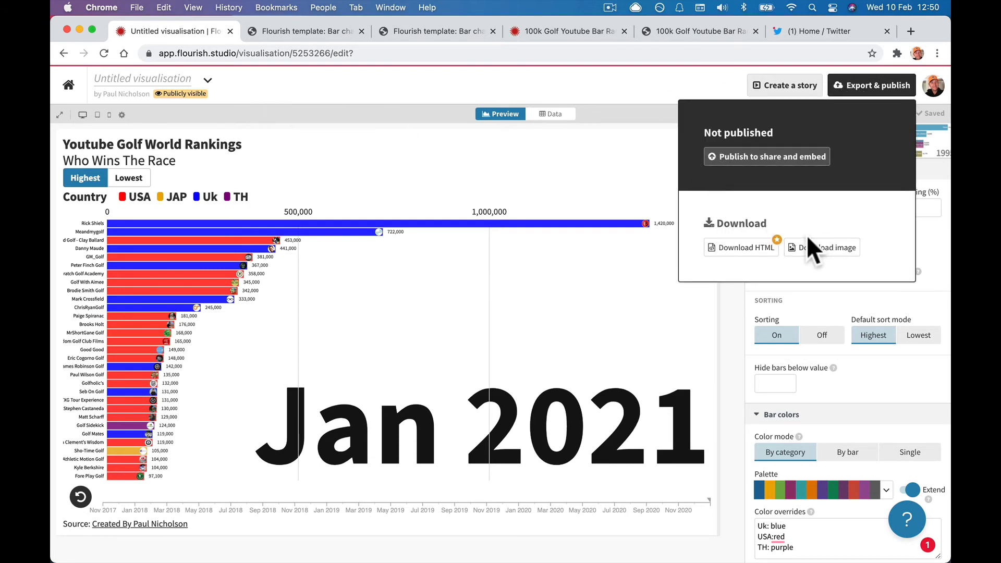
{"action": "left_click", "coordinate": [766, 159]}
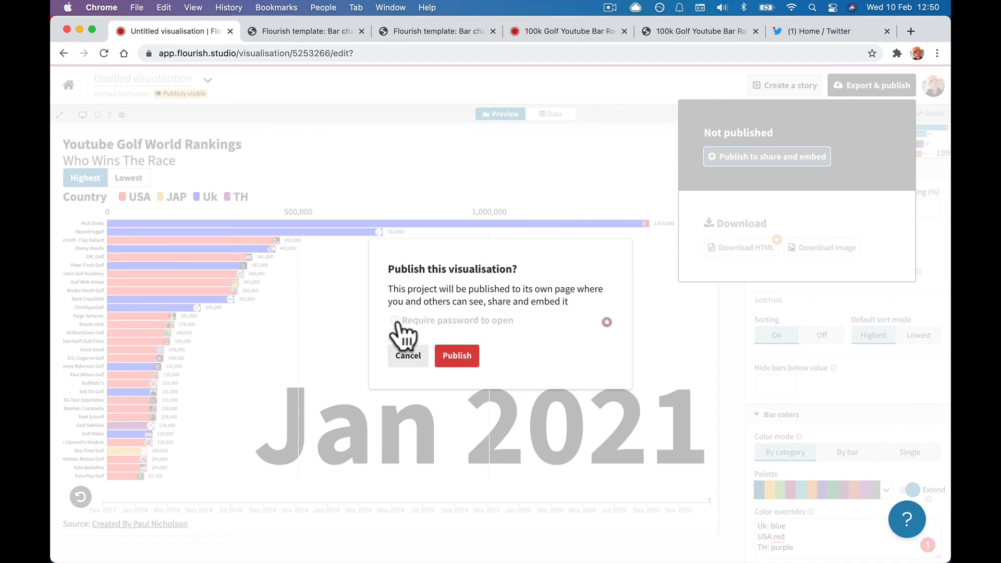
{"action": "left_click", "coordinate": [606, 323]}
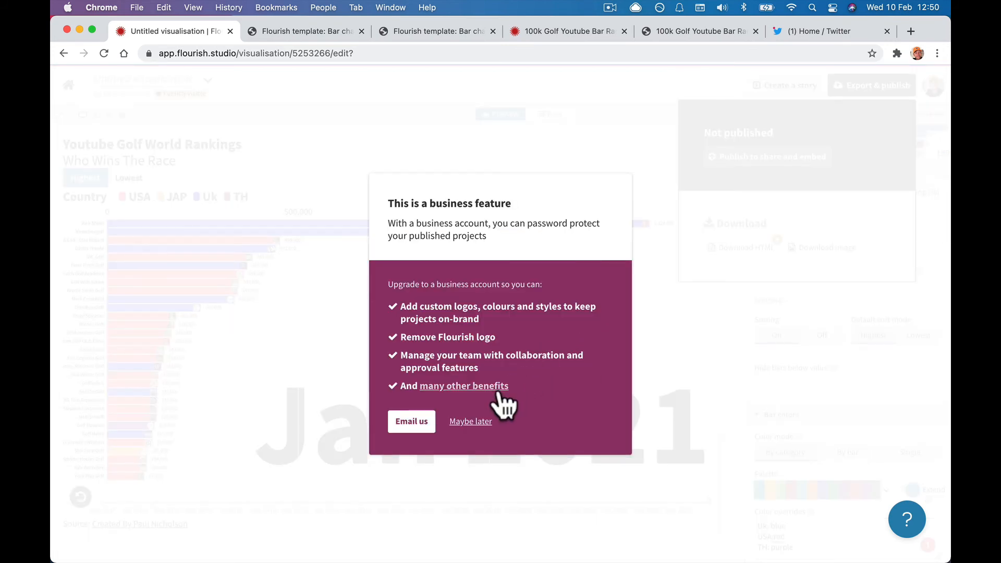
{"action": "left_click", "coordinate": [462, 421]}
{"action": "left_click", "coordinate": [457, 357]}
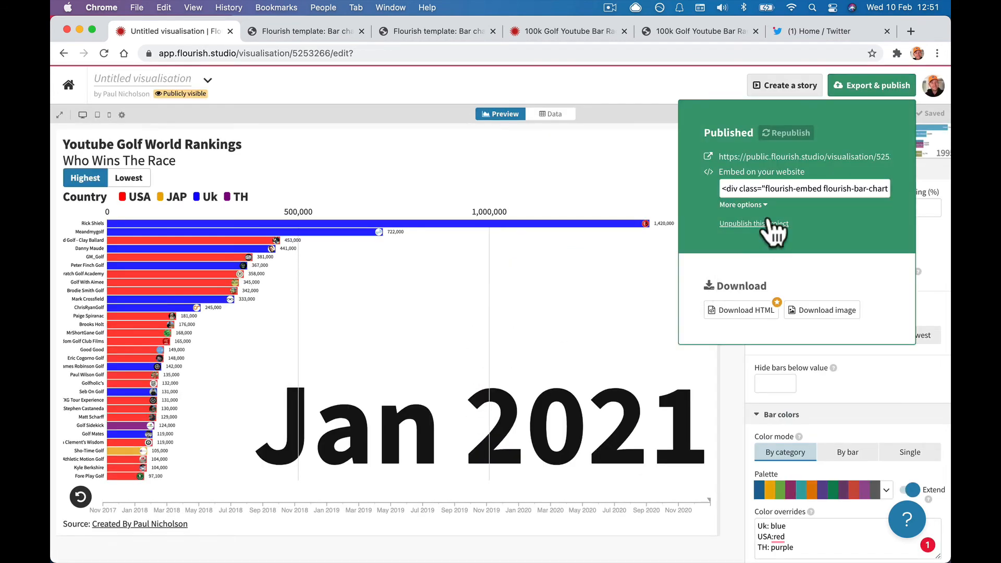
{"action": "left_click", "coordinate": [735, 157]}
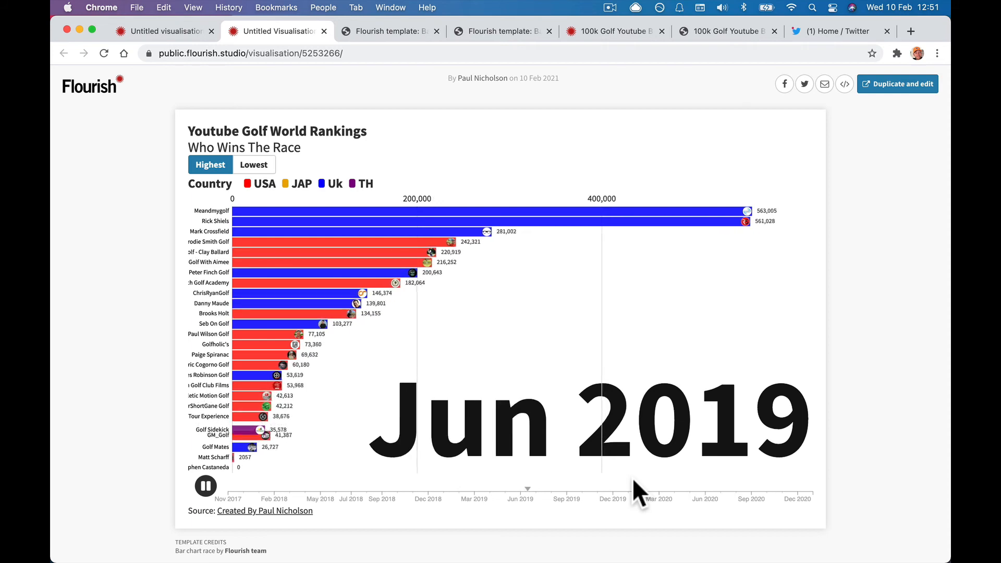
Close the source-credit site that opened and return to the publish details.
{"action": "left_click", "coordinate": [295, 511]}
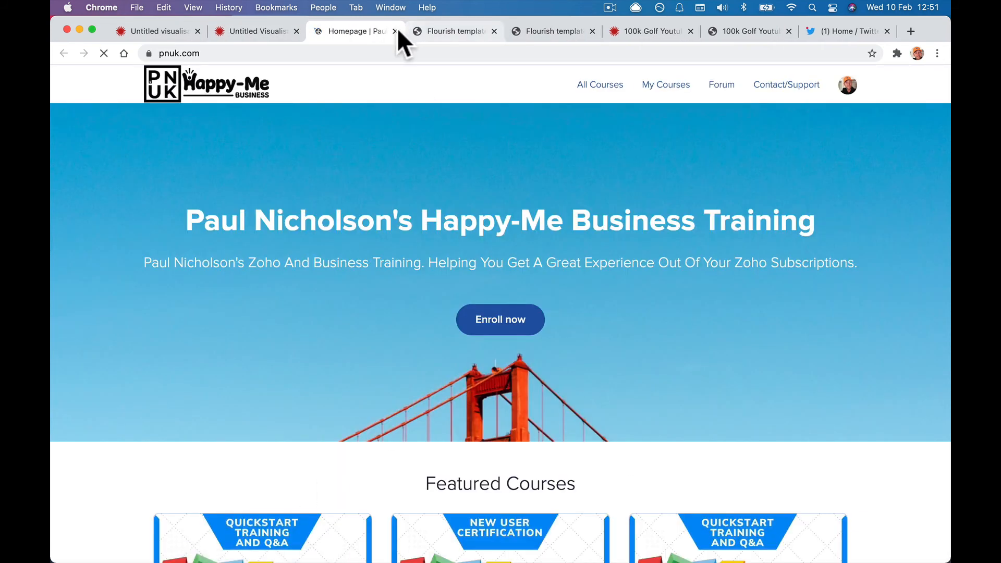
{"action": "left_click", "coordinate": [395, 31]}
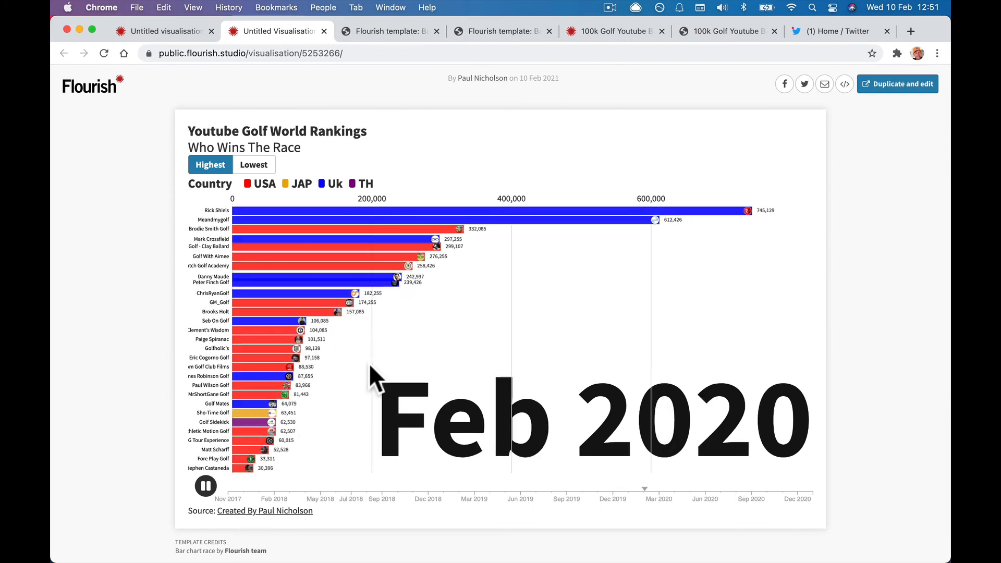
{"action": "left_click", "coordinate": [167, 31]}
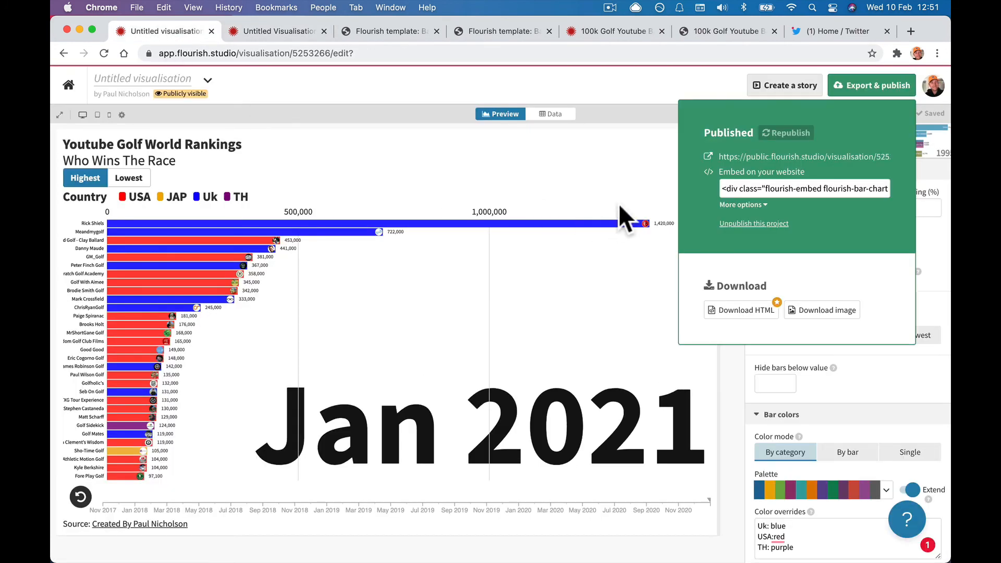
Copy the flourish-embed code for the forum post, then close the publish panel.
{"action": "left_click", "coordinate": [740, 188]}
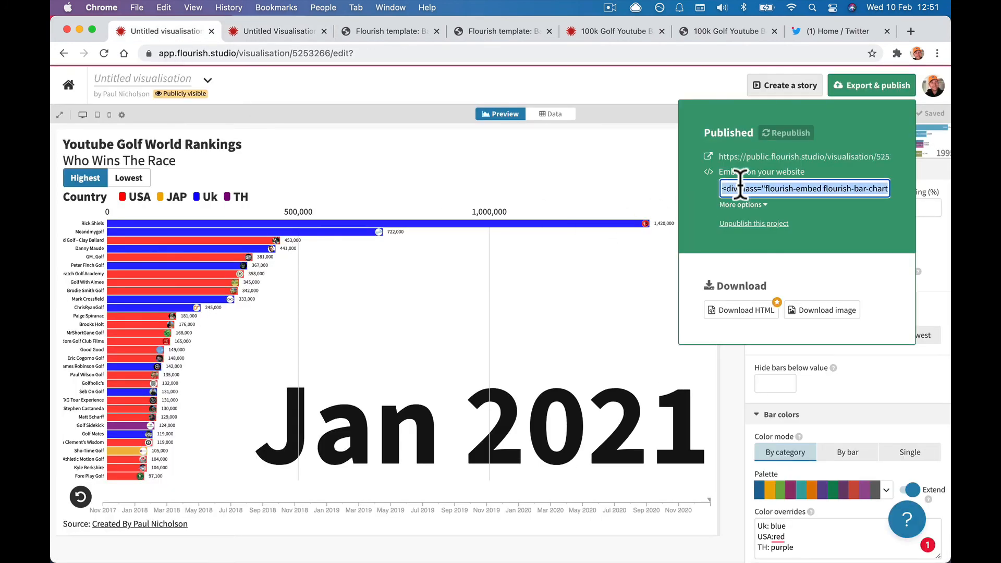
{"action": "right_click", "coordinate": [741, 185]}
{"action": "left_click", "coordinate": [653, 281]}
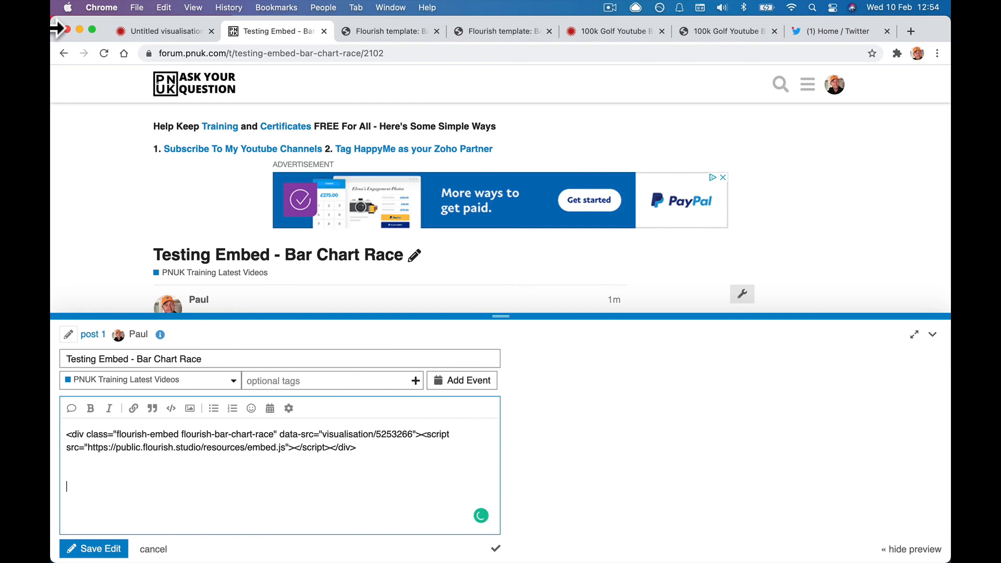
{"action": "left_click", "coordinate": [138, 35]}
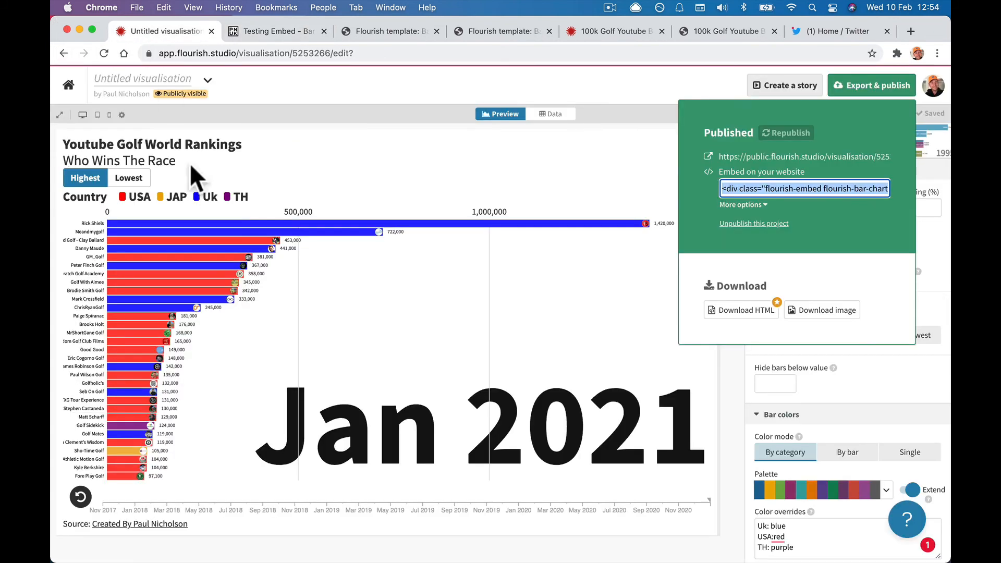
{"action": "left_click", "coordinate": [571, 202]}
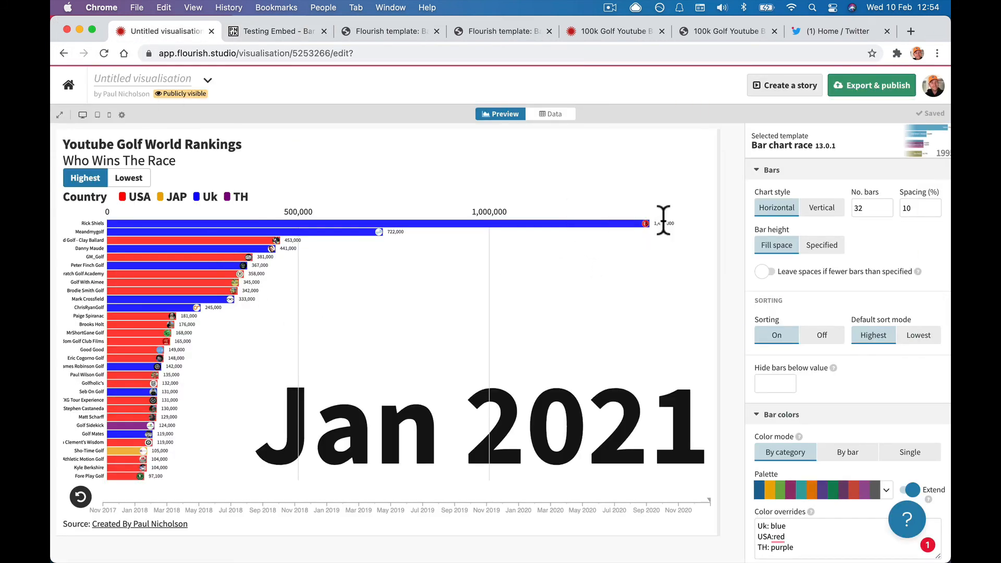
{"action": "left_click", "coordinate": [552, 114]}
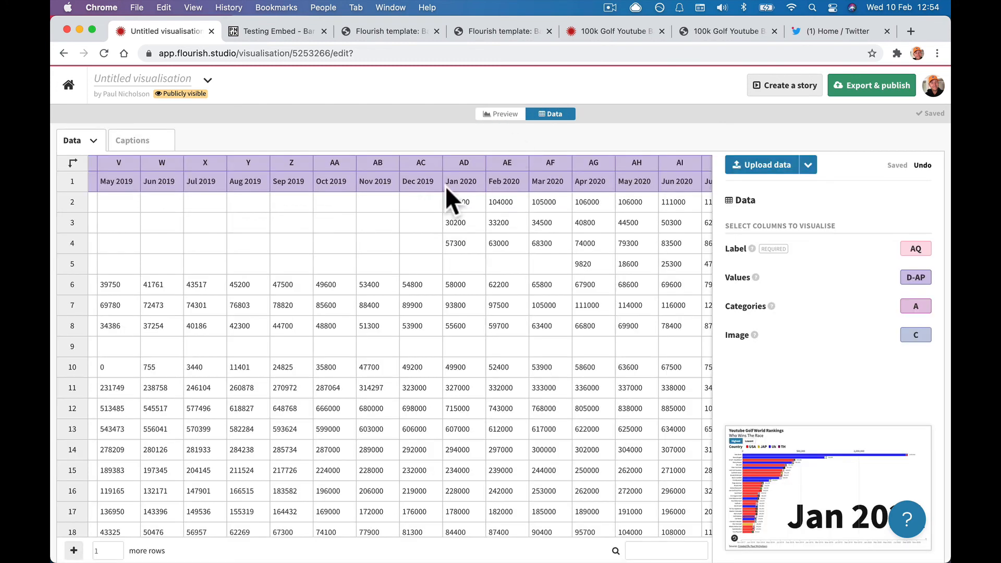
{"action": "scroll", "coordinate": [258, 229], "scroll_direction": "down", "scroll_amount": 1}
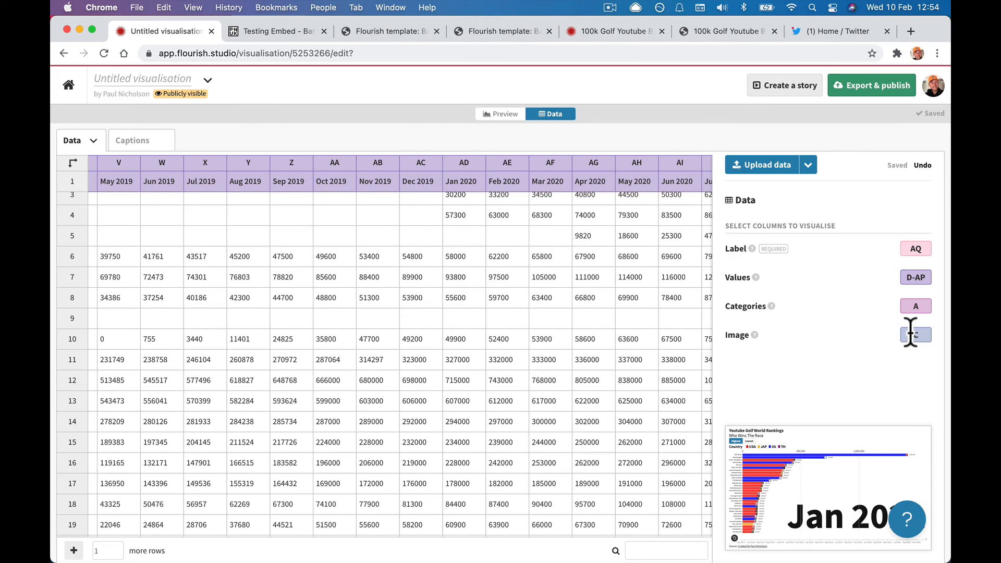
{"action": "scroll", "coordinate": [383, 377], "scroll_direction": "left", "scroll_amount": 15}
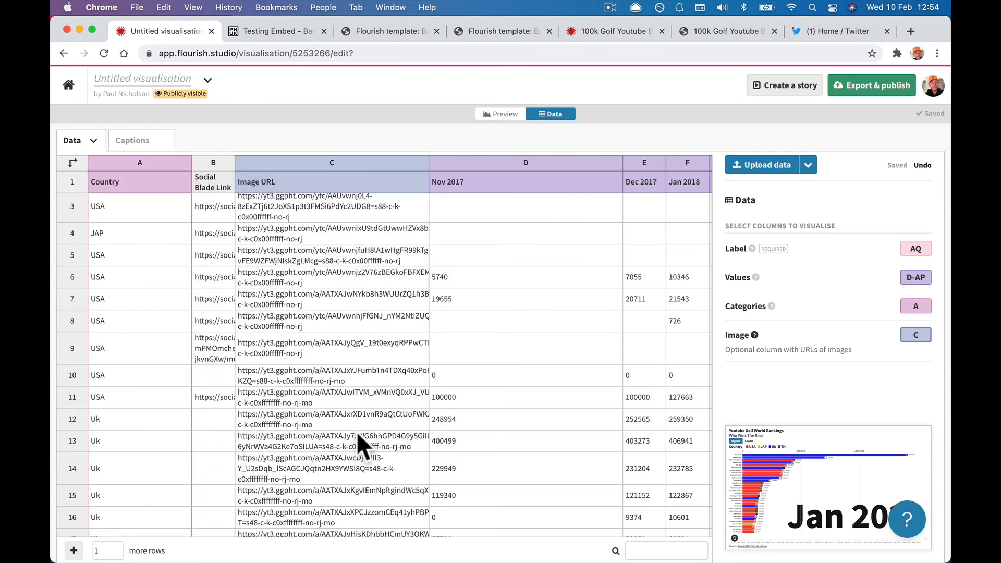
{"action": "scroll", "coordinate": [356, 431], "scroll_direction": "right", "scroll_amount": 15}
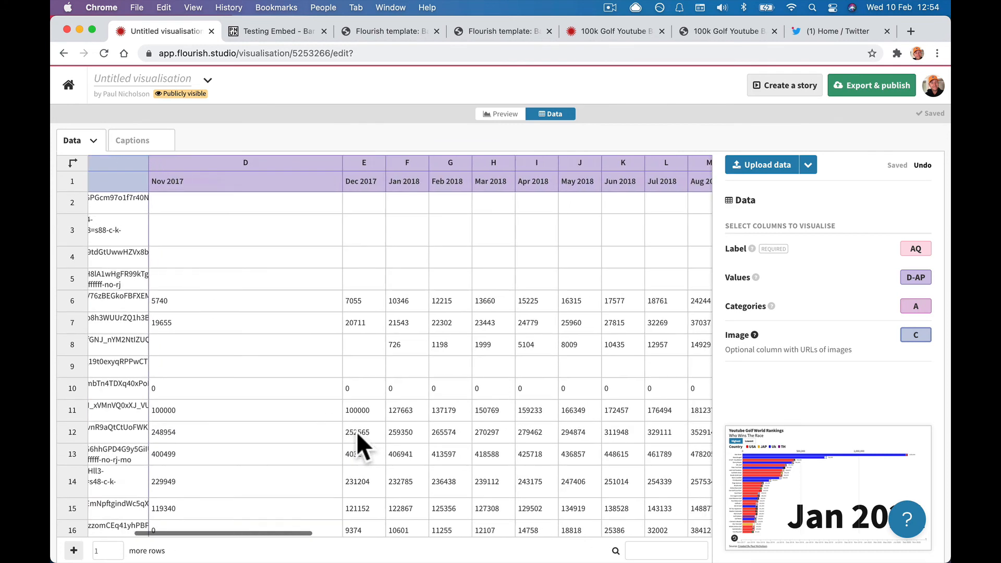
{"action": "left_click", "coordinate": [489, 115]}
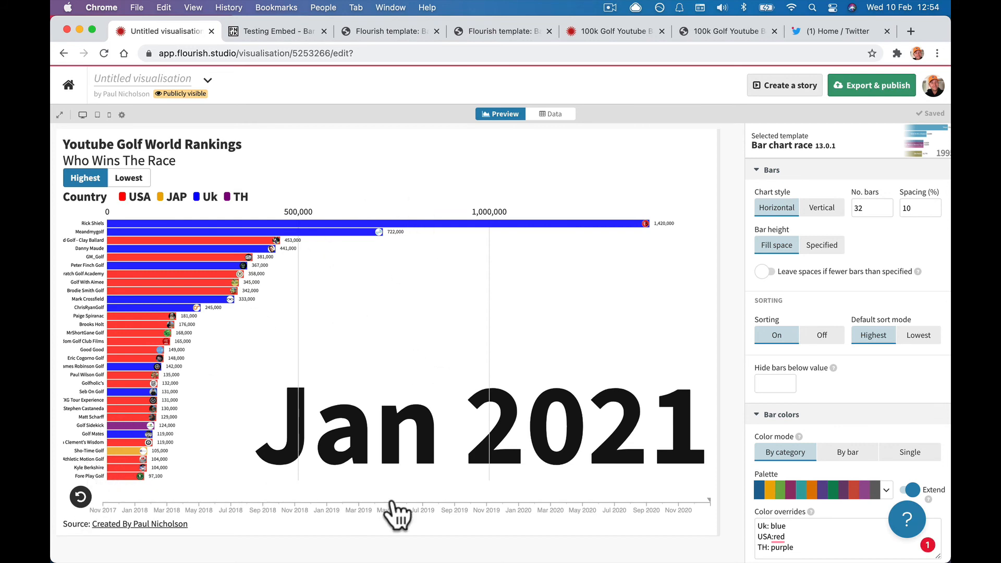
{"action": "scroll", "coordinate": [801, 467], "scroll_direction": "down", "scroll_amount": 15}
{"action": "scroll", "coordinate": [801, 467], "scroll_direction": "up", "scroll_amount": 10}
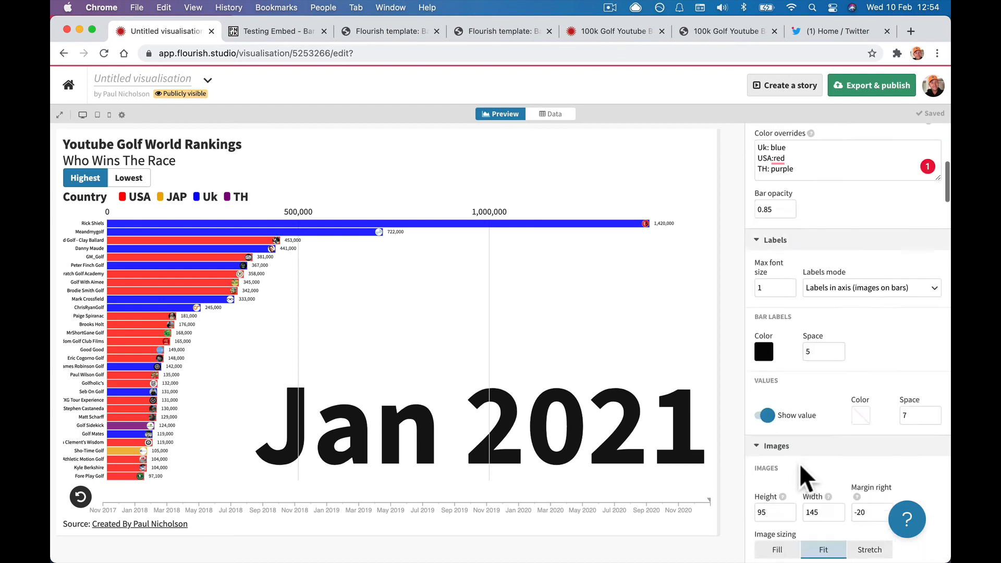
{"action": "scroll", "coordinate": [799, 464], "scroll_direction": "up", "scroll_amount": 7}
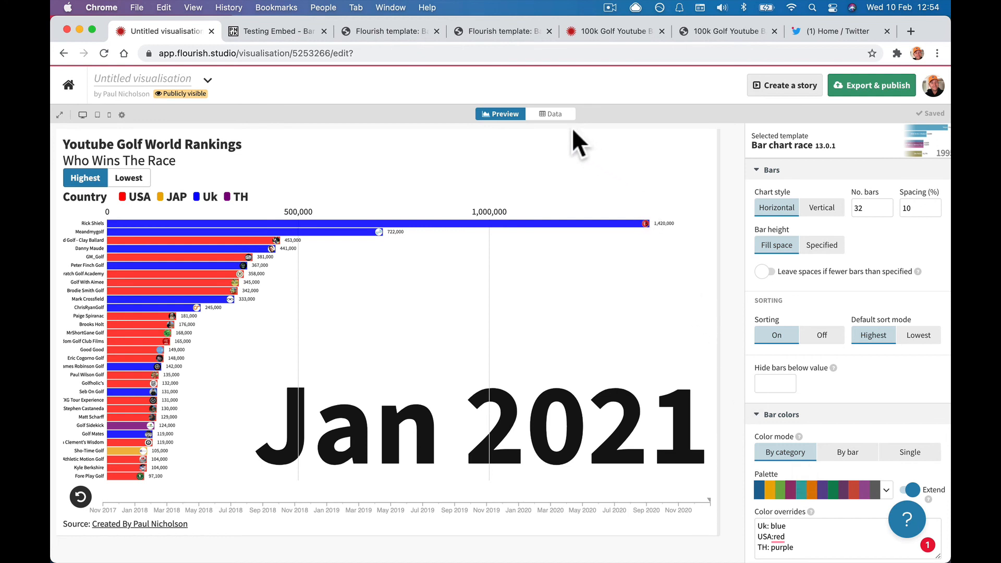
Open the 'Youtube Golf 100k + Channels' project, check its data, and switch to Scores.
{"action": "left_click", "coordinate": [68, 85]}
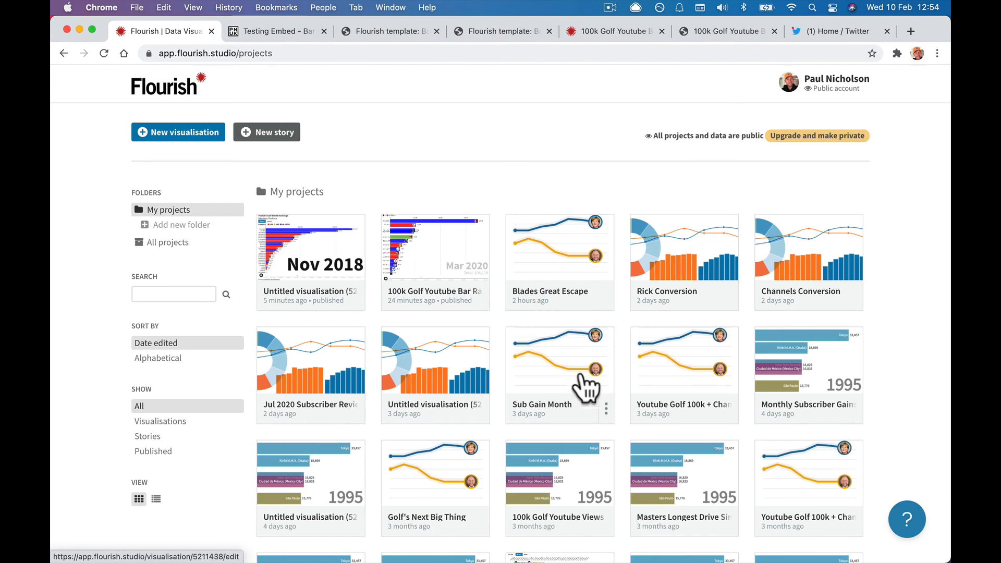
{"action": "left_click", "coordinate": [681, 362]}
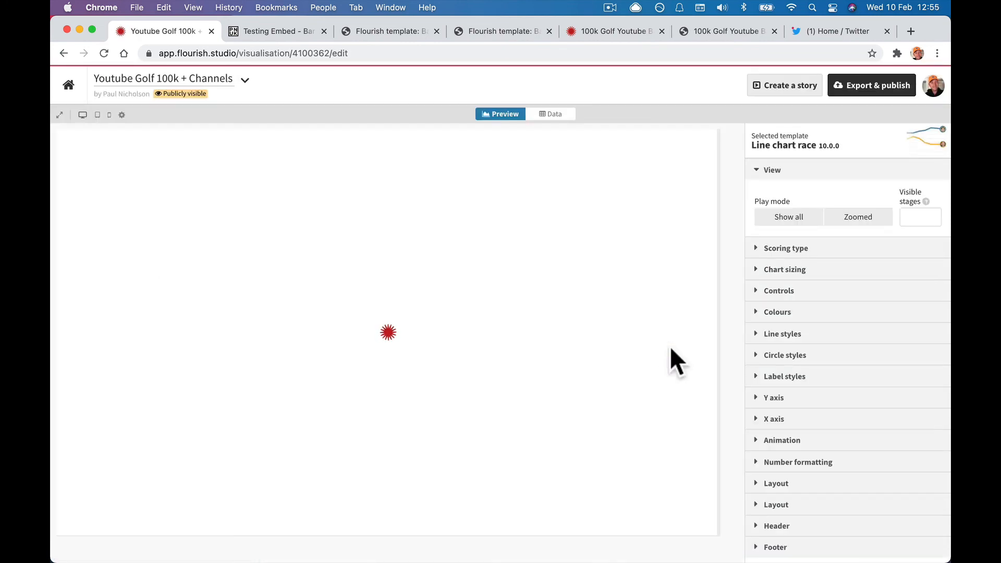
{"action": "left_click", "coordinate": [552, 115]}
{"action": "left_click", "coordinate": [502, 115]}
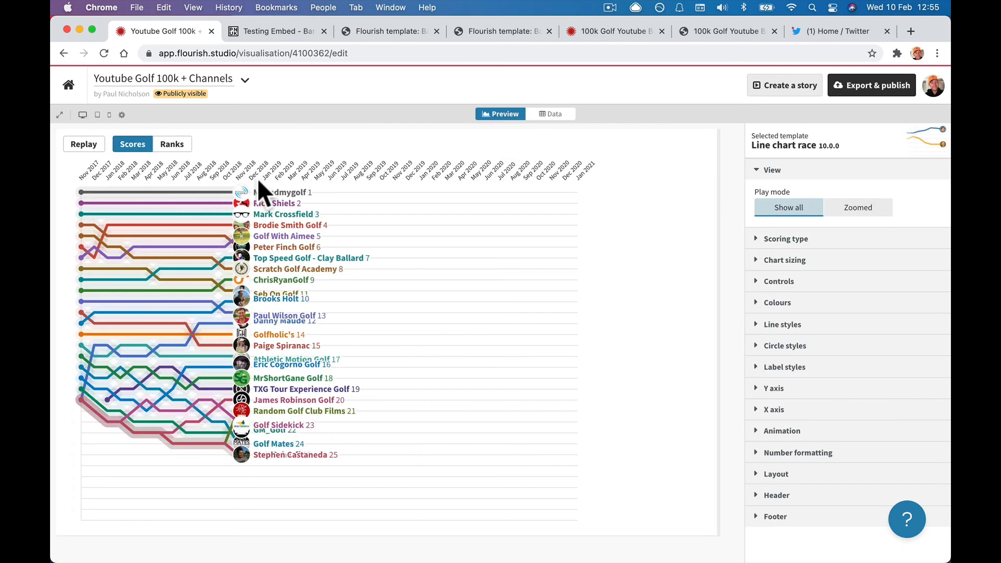
{"action": "left_click", "coordinate": [143, 146]}
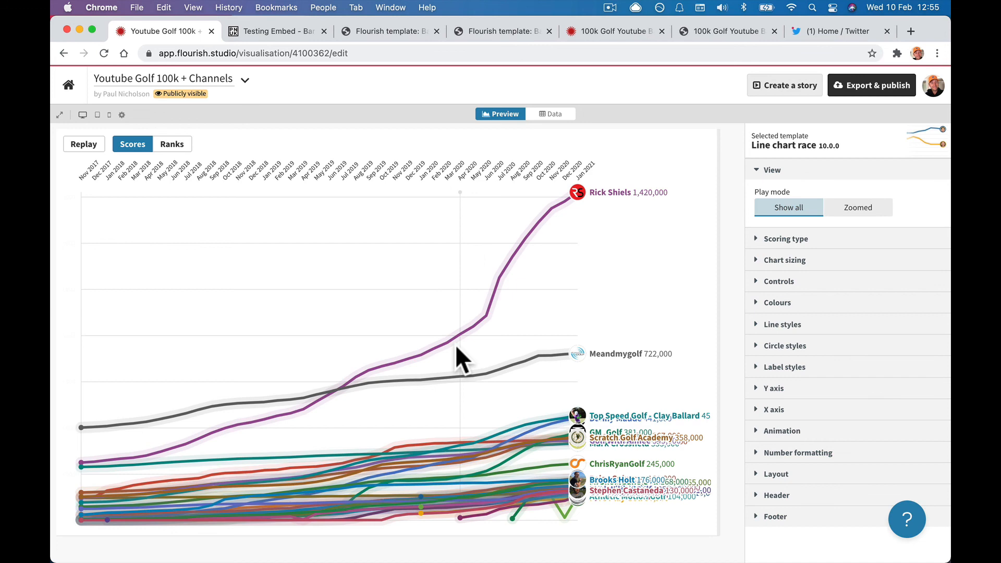
Load pnuk.com in the third tab and scroll through the Happy-Me Business Training homepage.
{"action": "left_click", "coordinate": [364, 33]}
{"action": "left_click", "coordinate": [361, 54]}
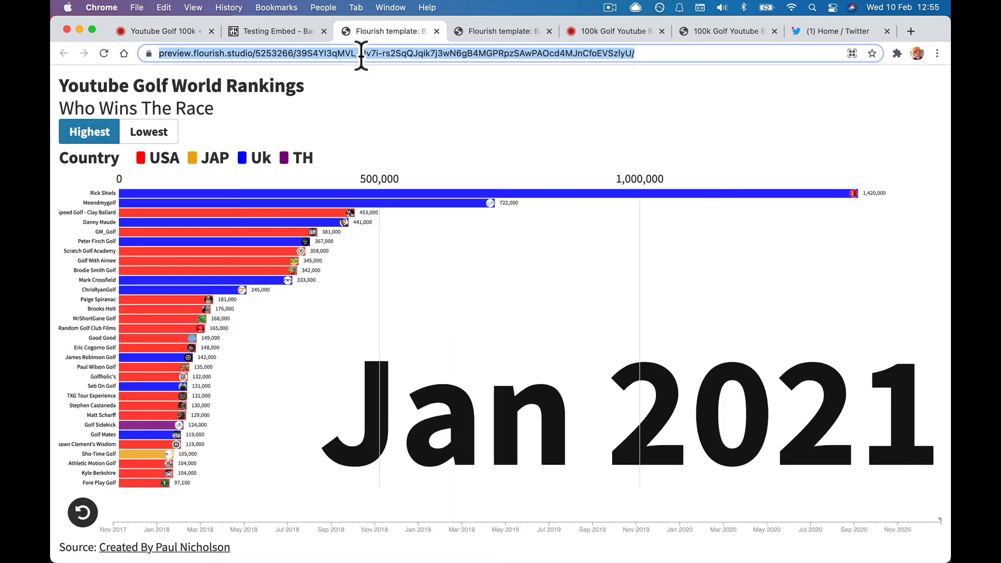
{"action": "type", "text": "pnuk.com"}
{"action": "key", "text": "Return"}
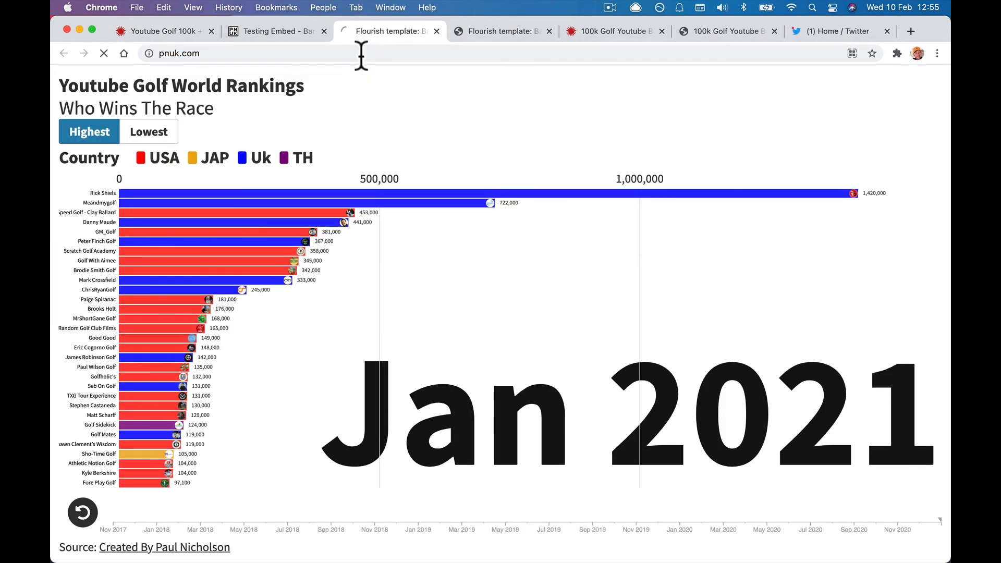
{"action": "scroll", "coordinate": [397, 313], "scroll_direction": "down", "scroll_amount": 10}
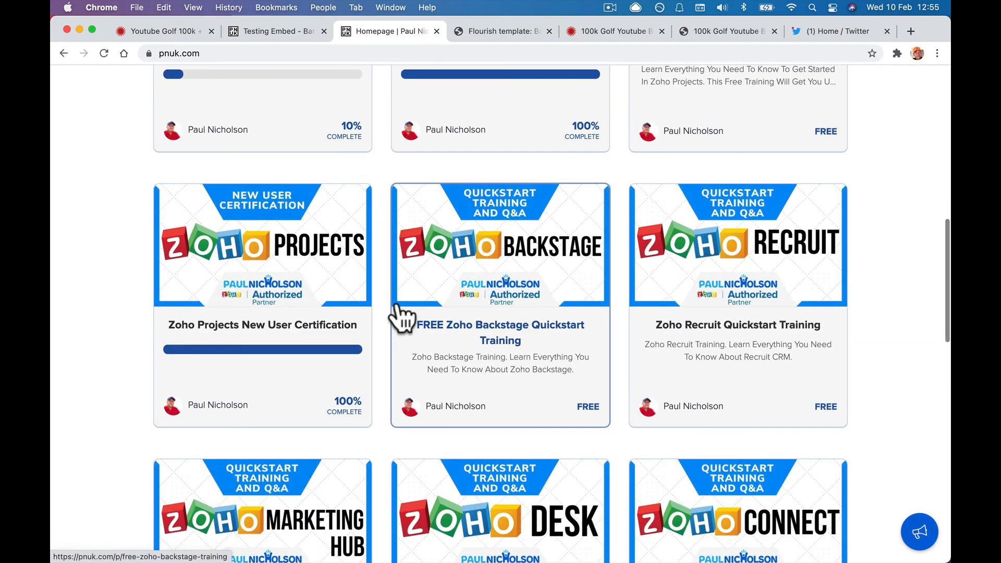
{"action": "scroll", "coordinate": [402, 318], "scroll_direction": "down", "scroll_amount": 14}
{"action": "scroll", "coordinate": [402, 317], "scroll_direction": "up", "scroll_amount": 8}
{"action": "scroll", "coordinate": [402, 317], "scroll_direction": "down", "scroll_amount": 6}
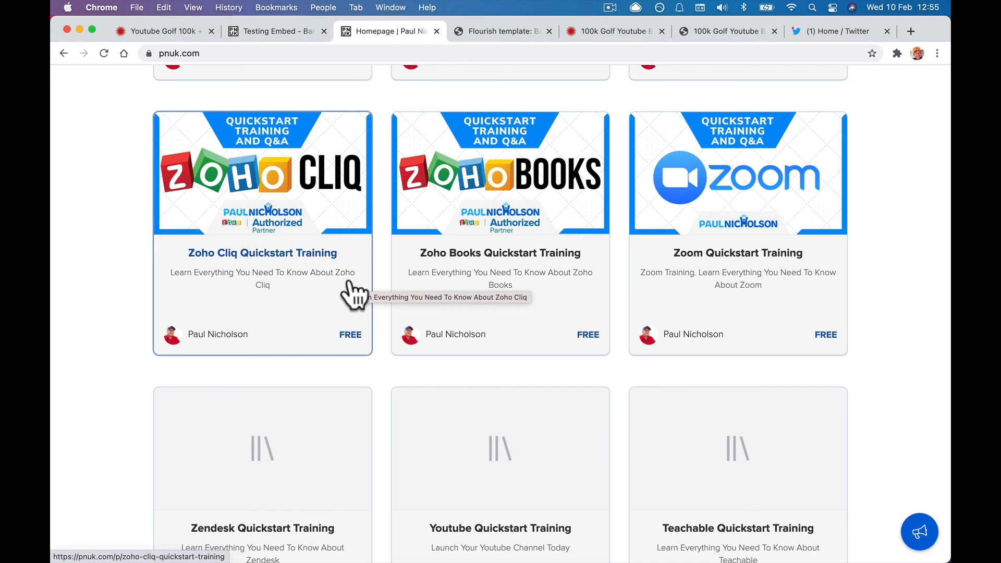
{"action": "scroll", "coordinate": [355, 295], "scroll_direction": "up", "scroll_amount": 20}
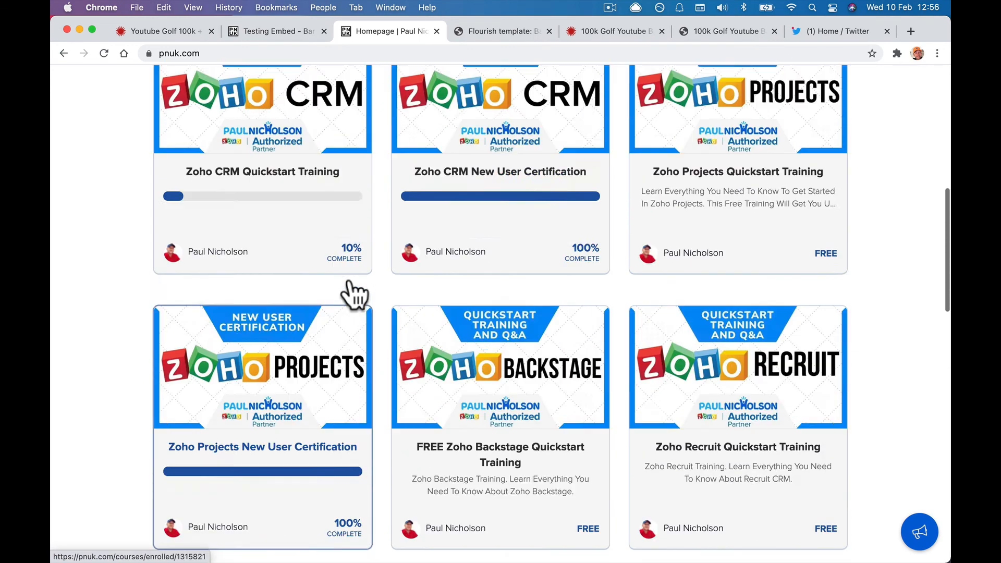